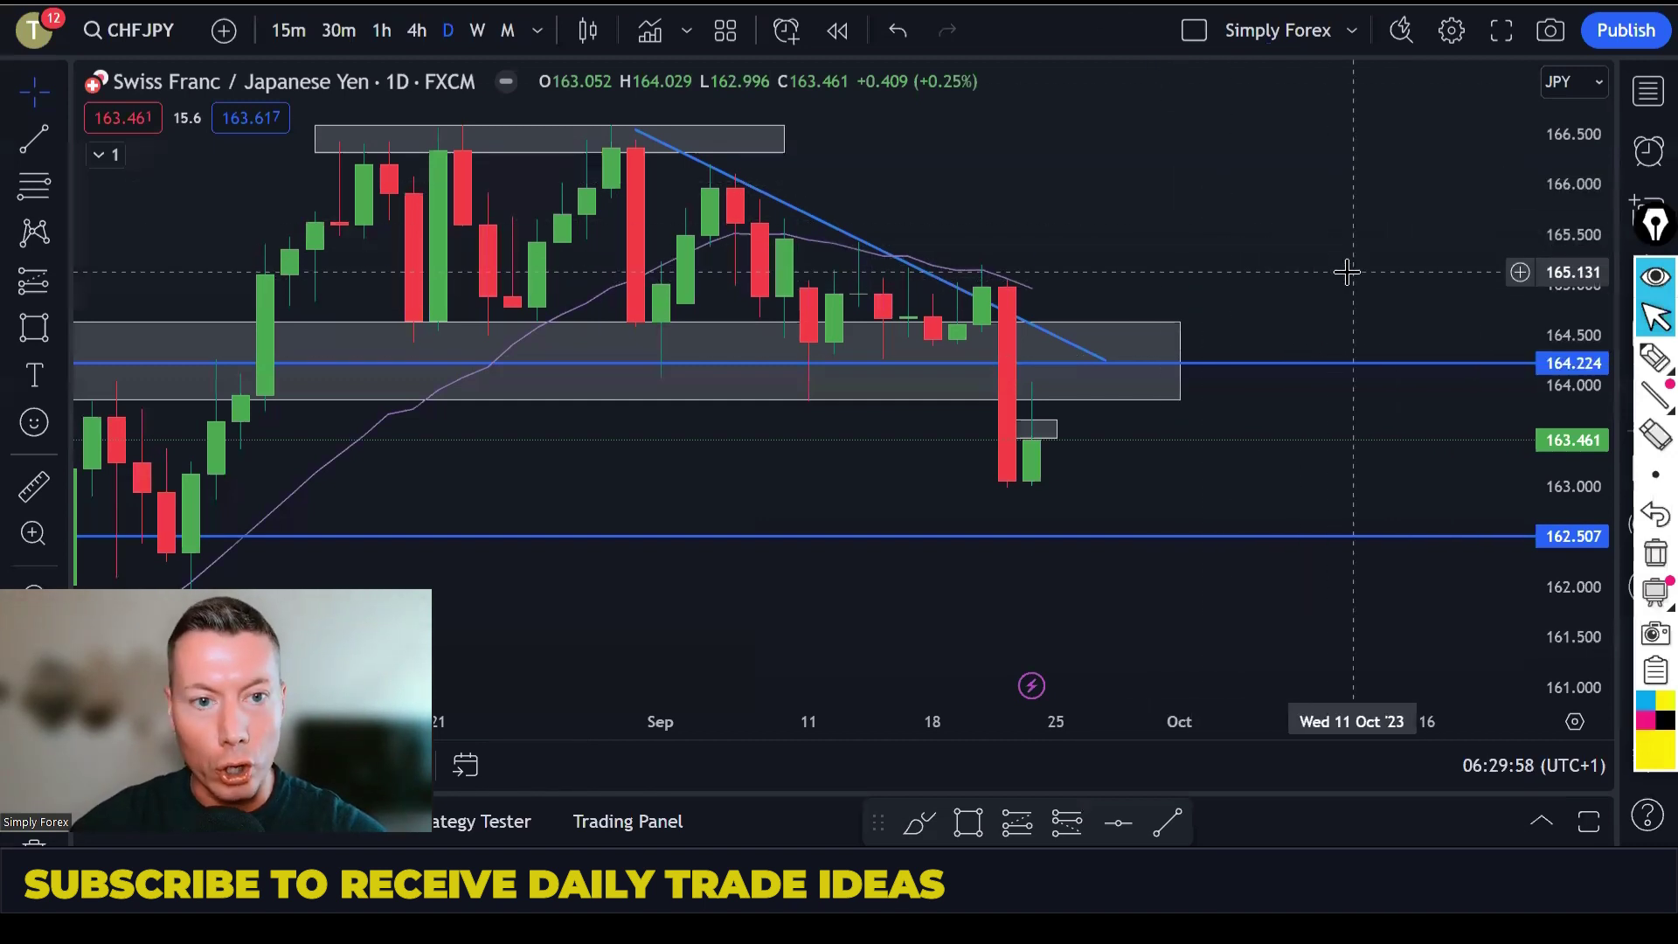
Trace the daily price swings, descending trendline and 164.224 support in yellow pen, add an upward arrow, and clear the ink.
{"action": "left_click", "coordinate": [1649, 358]}
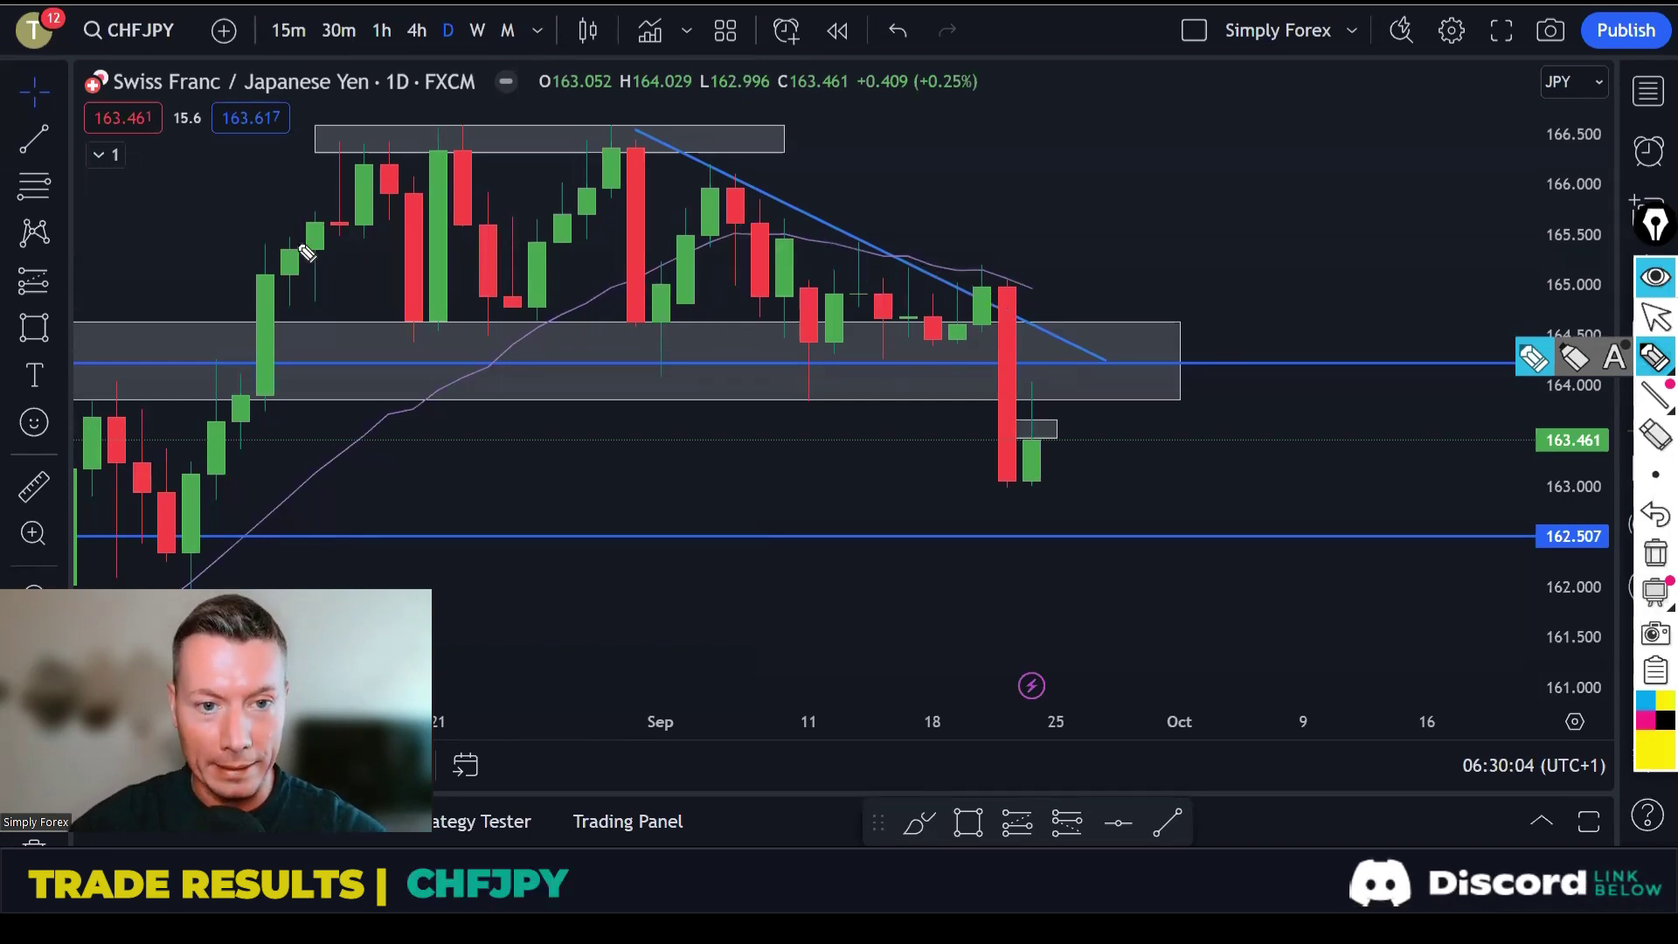
{"action": "mouse_move", "coordinate": [260, 395]}
{"action": "left_mouse_down"}
{"action": "mouse_move", "coordinate": [378, 163]}
{"action": "mouse_move", "coordinate": [430, 311]}
{"action": "mouse_move", "coordinate": [478, 157]}
{"action": "mouse_move", "coordinate": [540, 317]}
{"action": "mouse_move", "coordinate": [634, 140]}
{"action": "mouse_move", "coordinate": [695, 323]}
{"action": "mouse_move", "coordinate": [739, 197]}
{"action": "mouse_move", "coordinate": [762, 197]}
{"action": "mouse_move", "coordinate": [826, 334]}
{"action": "mouse_move", "coordinate": [887, 297]}
{"action": "mouse_move", "coordinate": [907, 339]}
{"action": "mouse_move", "coordinate": [941, 290]}
{"action": "mouse_move", "coordinate": [977, 344]}
{"action": "left_mouse_up"}
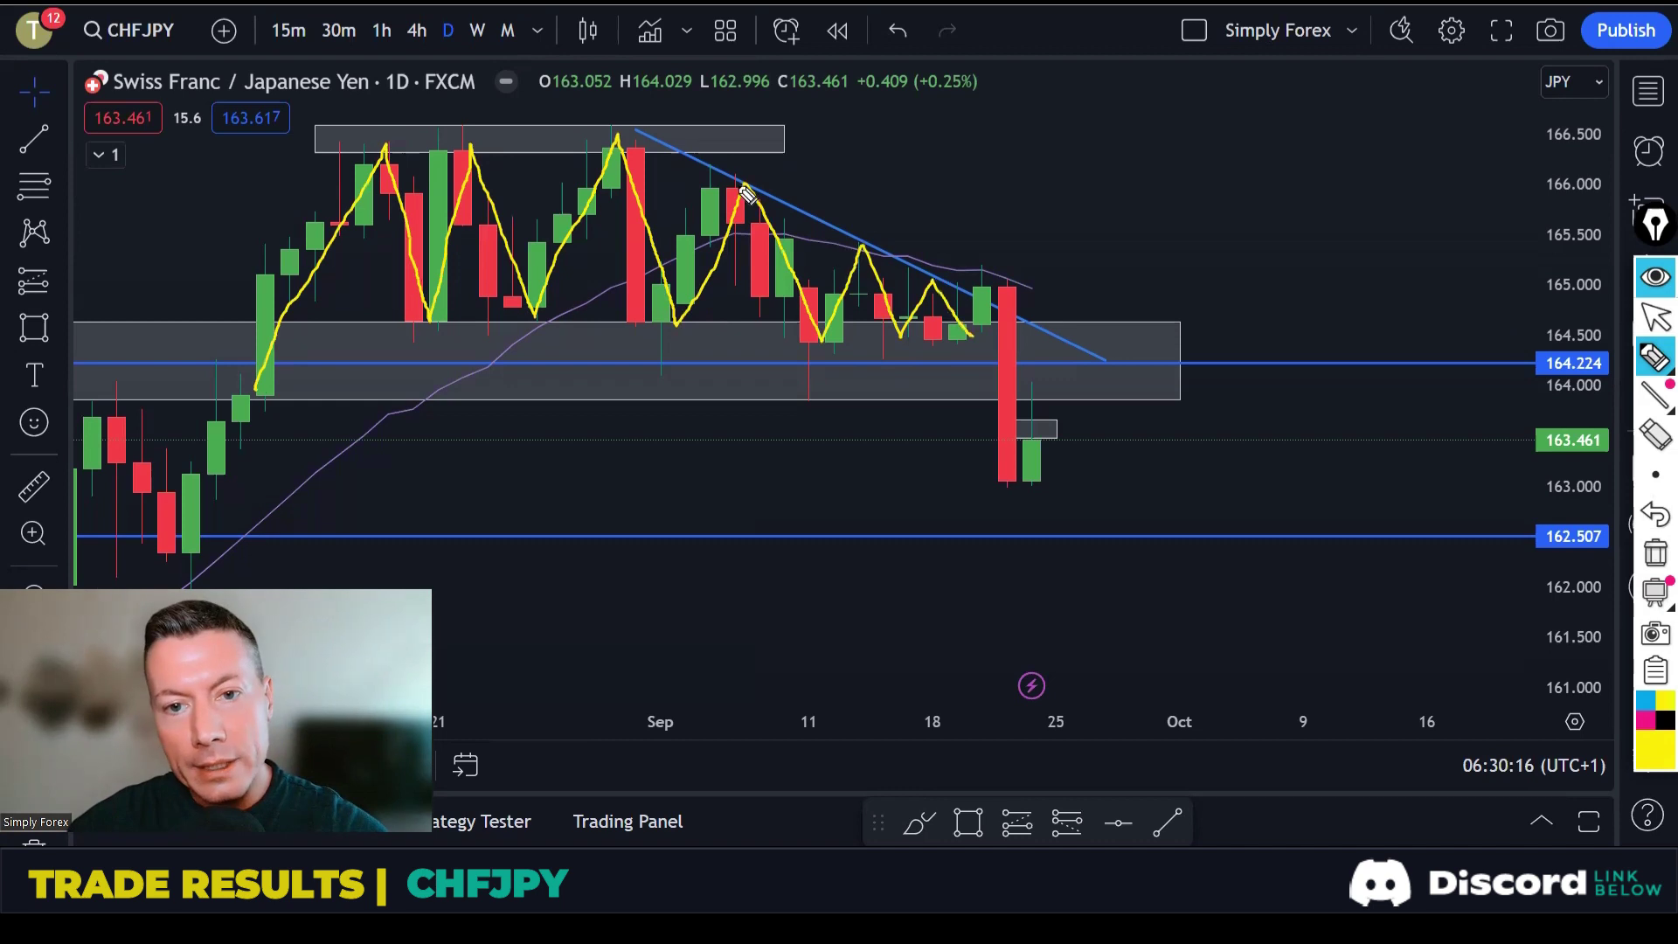
{"action": "left_click_drag", "start_coordinate": [642, 131], "coordinate": [1106, 367]}
{"action": "left_click_drag", "start_coordinate": [521, 364], "coordinate": [1105, 364]}
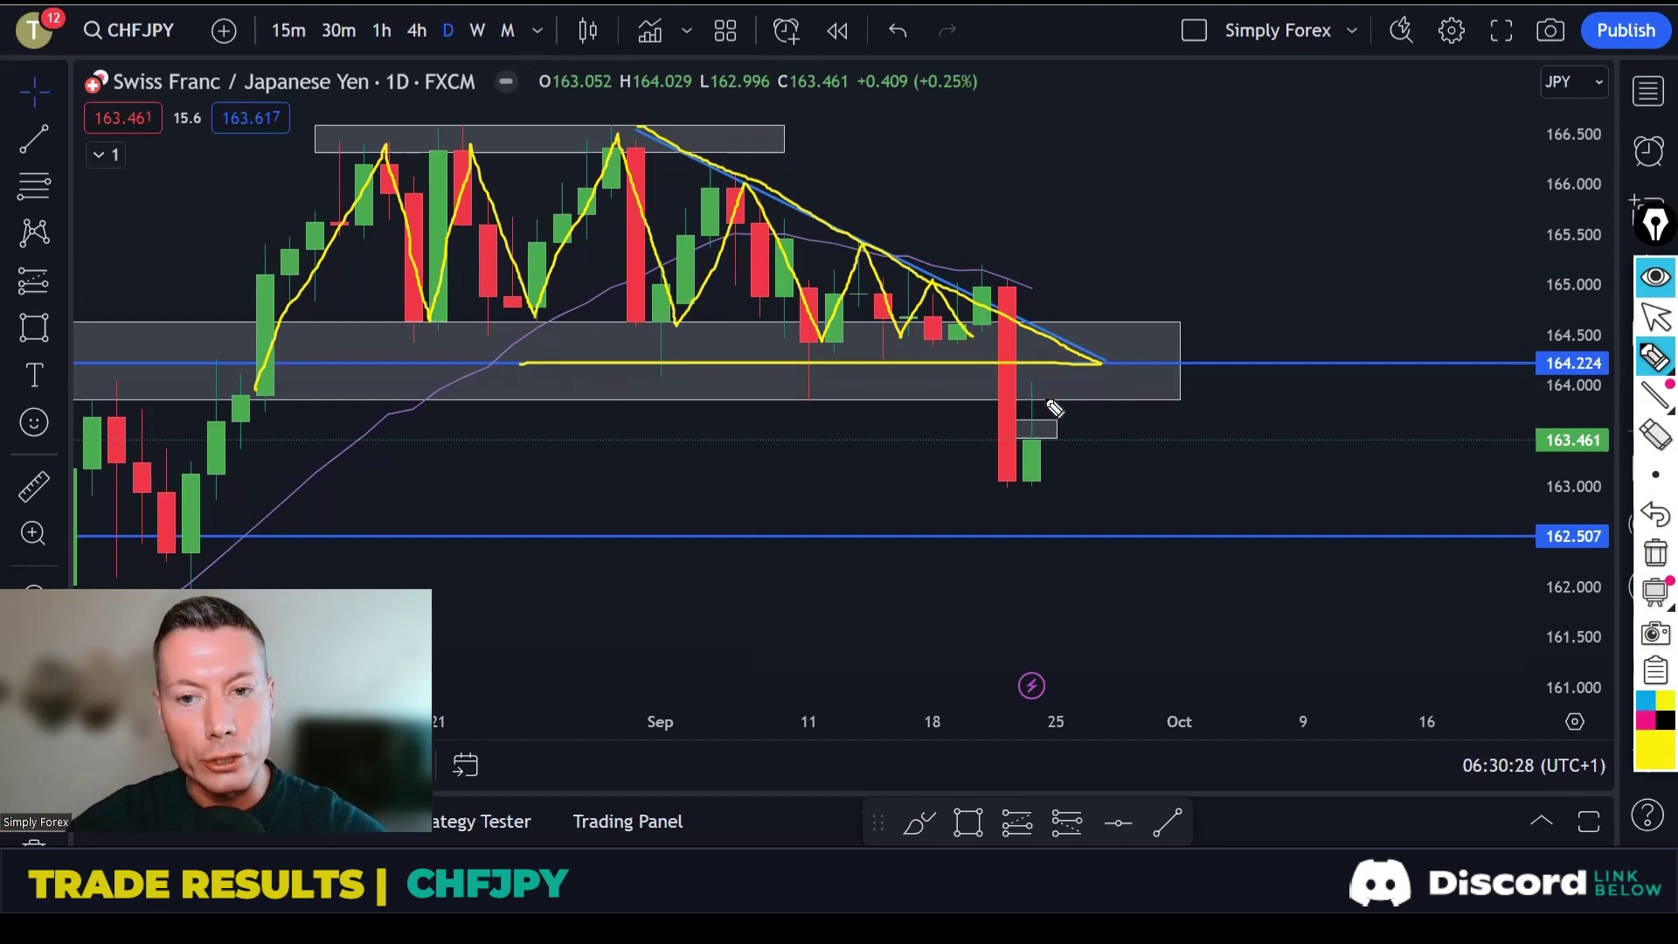
{"action": "mouse_move", "coordinate": [544, 357]}
{"action": "left_mouse_down"}
{"action": "mouse_move", "coordinate": [1100, 360]}
{"action": "mouse_move", "coordinate": [1093, 261]}
{"action": "mouse_move", "coordinate": [1082, 276]}
{"action": "mouse_move", "coordinate": [1100, 272]}
{"action": "left_mouse_up"}
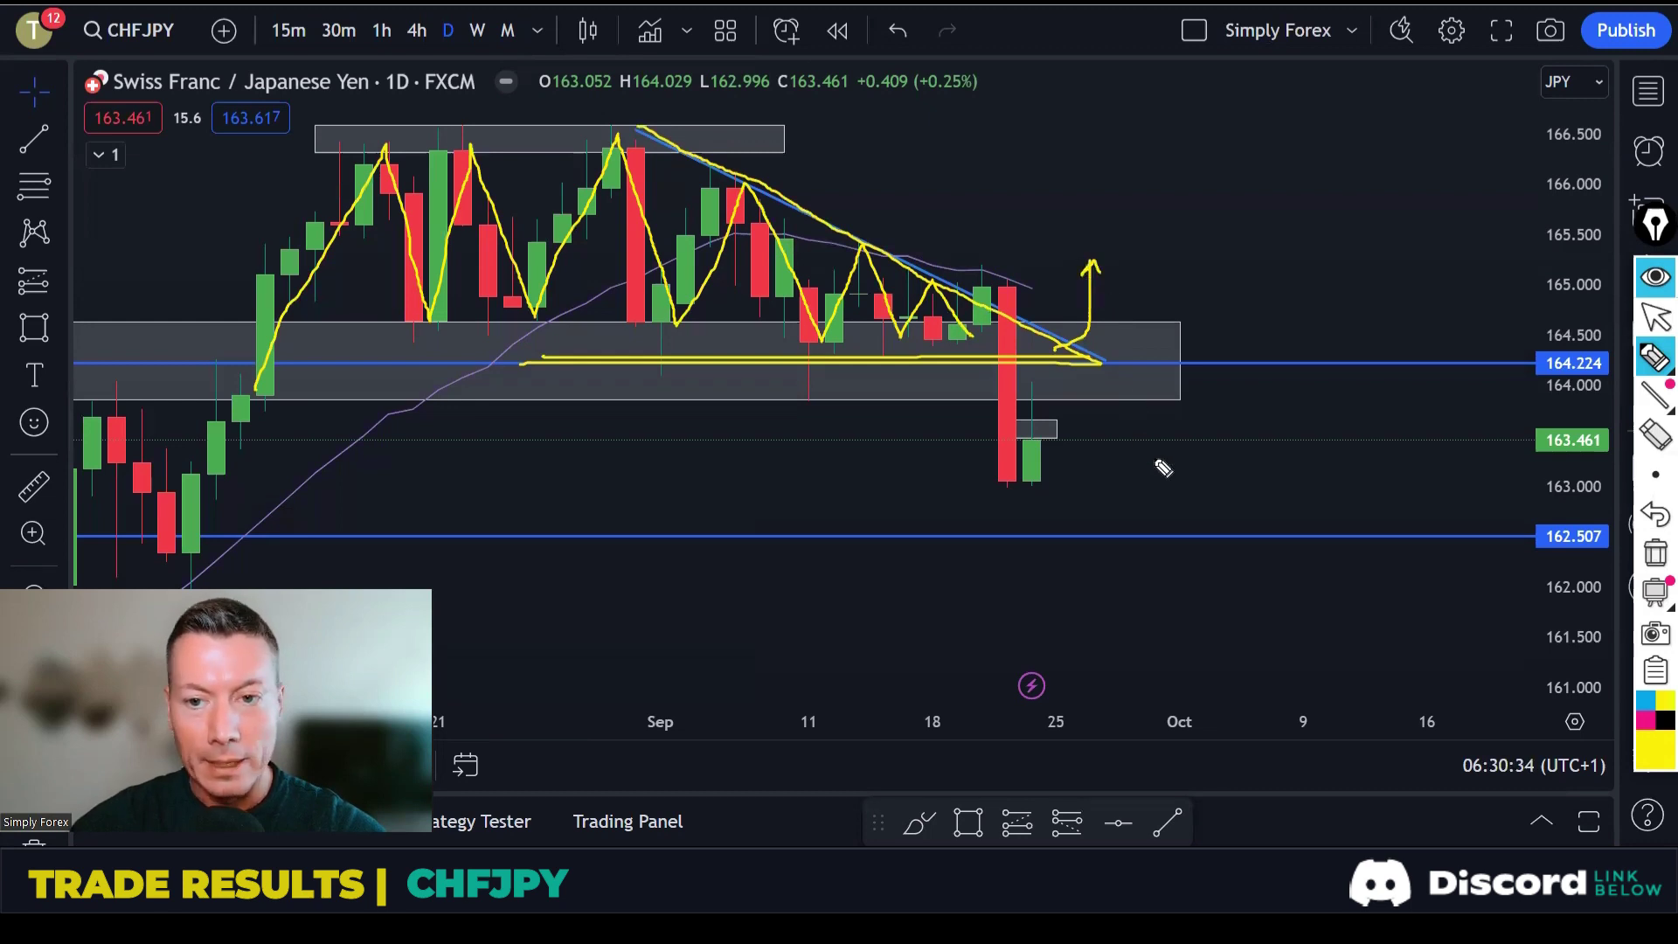
{"action": "key", "text": "ctrl+shift+c"}
Circle the large bearish breakout candle, mark the broken support and the 162.507 target with an arrow in yellow, and clear the ink.
{"action": "mouse_move", "coordinate": [1020, 287]}
{"action": "left_mouse_down"}
{"action": "mouse_move", "coordinate": [1011, 274]}
{"action": "mouse_move", "coordinate": [993, 288]}
{"action": "mouse_move", "coordinate": [1002, 496]}
{"action": "mouse_move", "coordinate": [1033, 461]}
{"action": "mouse_move", "coordinate": [1037, 280]}
{"action": "mouse_move", "coordinate": [1012, 273]}
{"action": "left_mouse_up"}
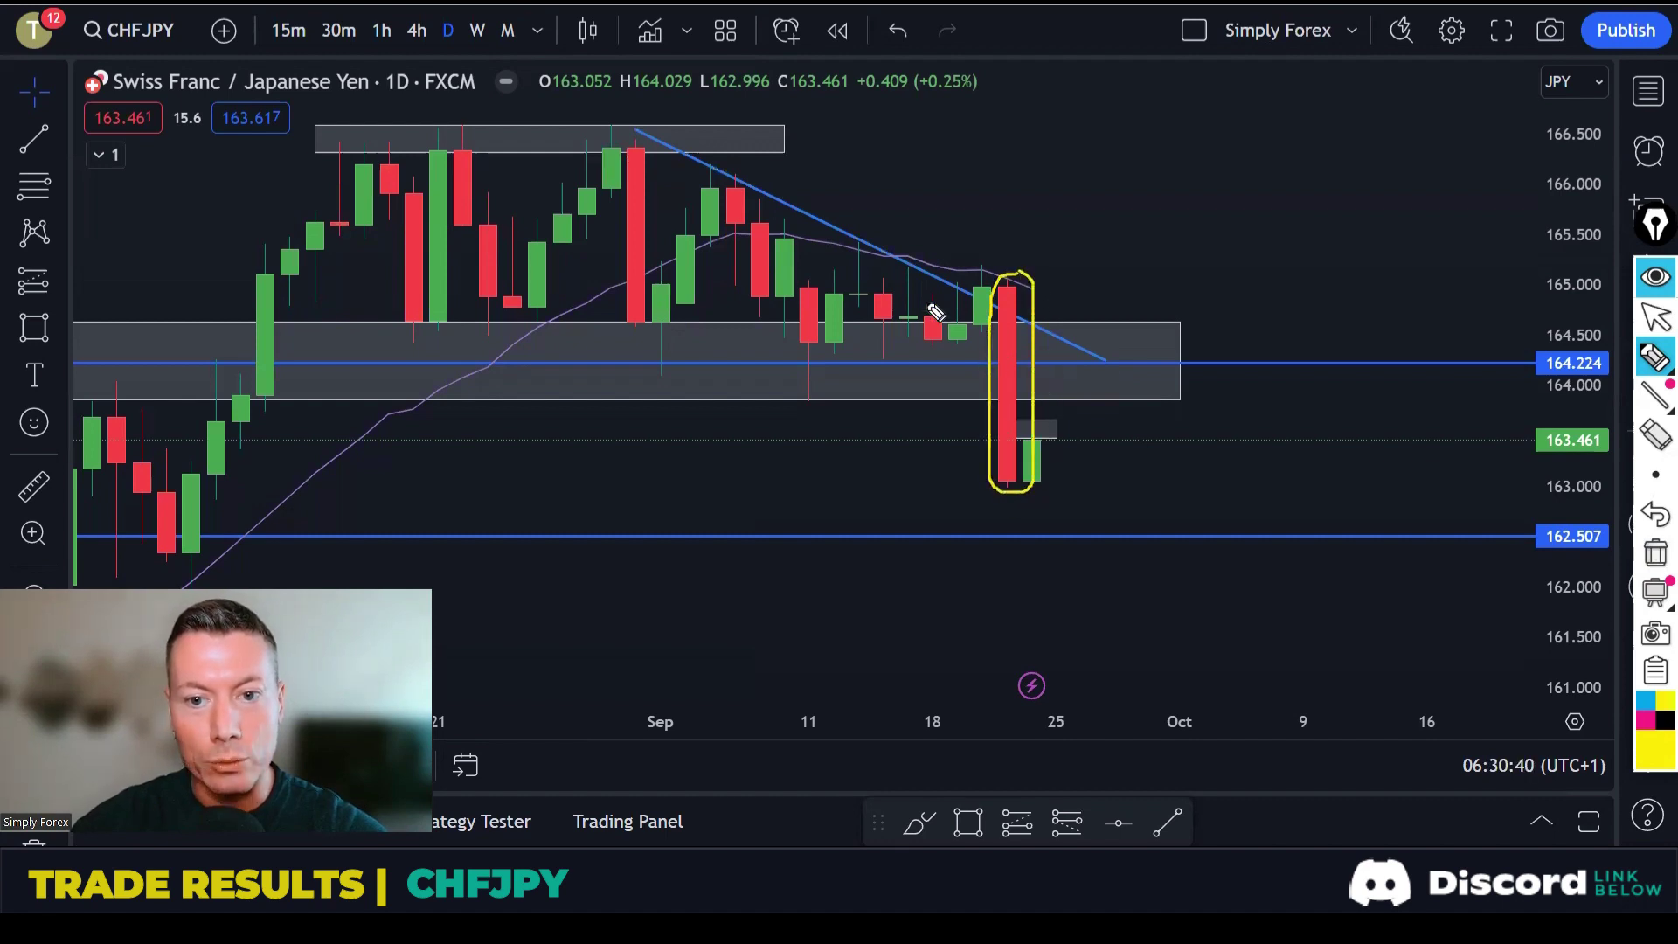
{"action": "left_click_drag", "start_coordinate": [623, 369], "coordinate": [985, 370]}
{"action": "mouse_move", "coordinate": [639, 382]}
{"action": "left_mouse_down"}
{"action": "mouse_move", "coordinate": [996, 383]}
{"action": "mouse_move", "coordinate": [1118, 536]}
{"action": "mouse_move", "coordinate": [1092, 533]}
{"action": "left_mouse_up"}
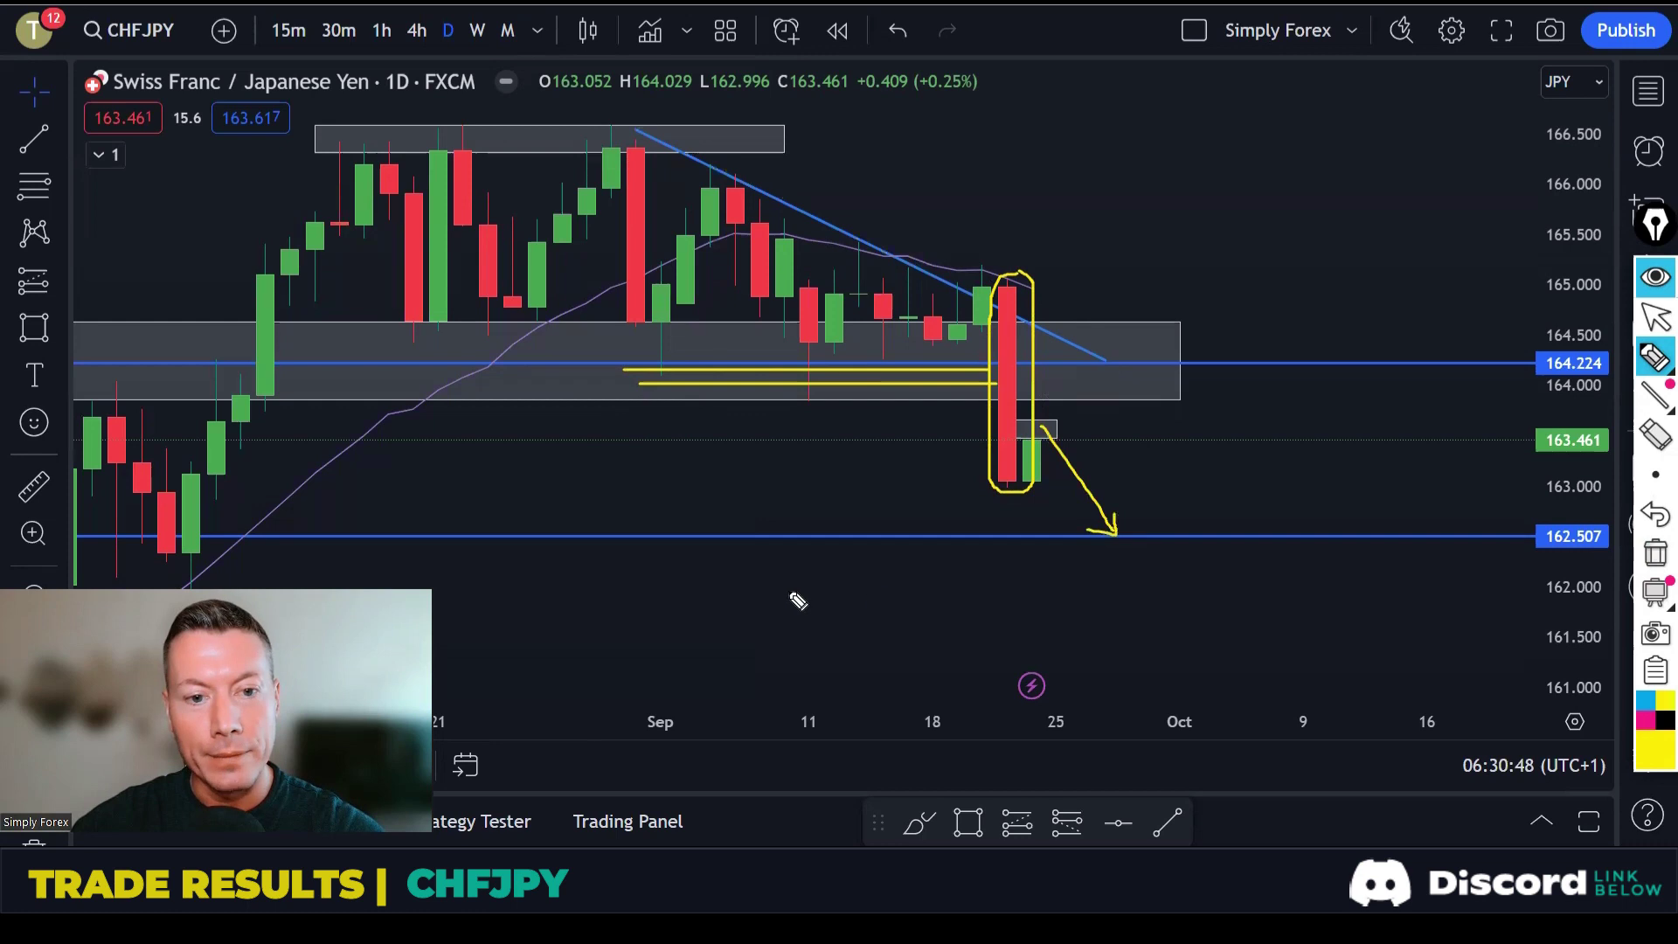
{"action": "left_click_drag", "start_coordinate": [130, 540], "coordinate": [269, 539]}
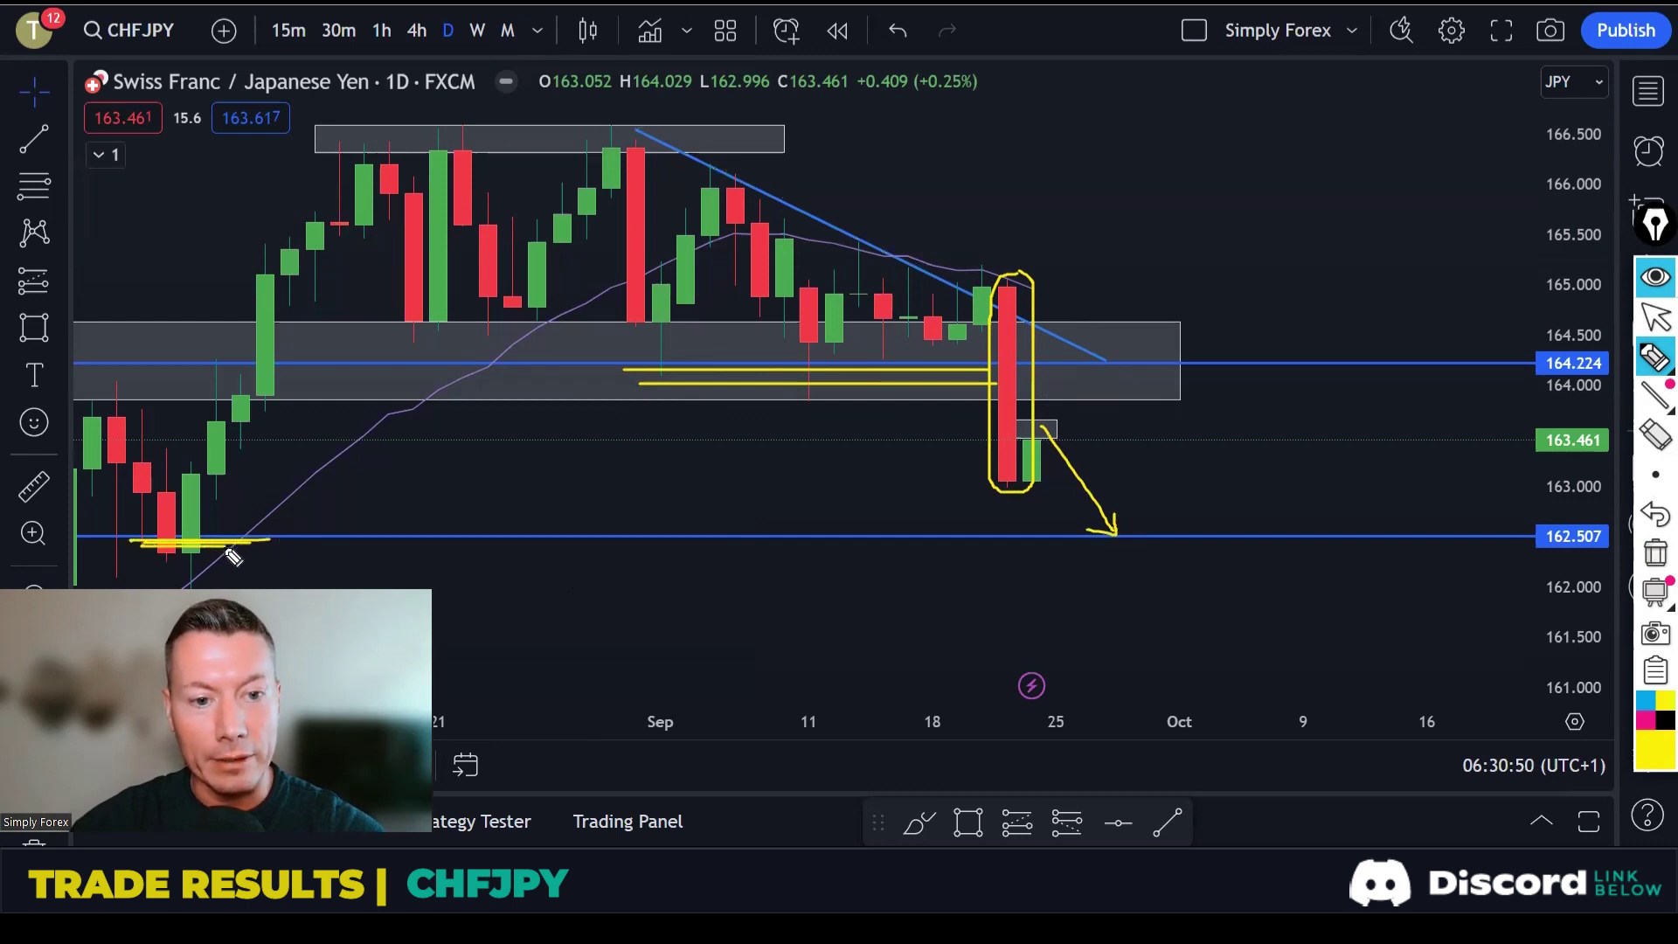
{"action": "left_click", "coordinate": [1651, 555]}
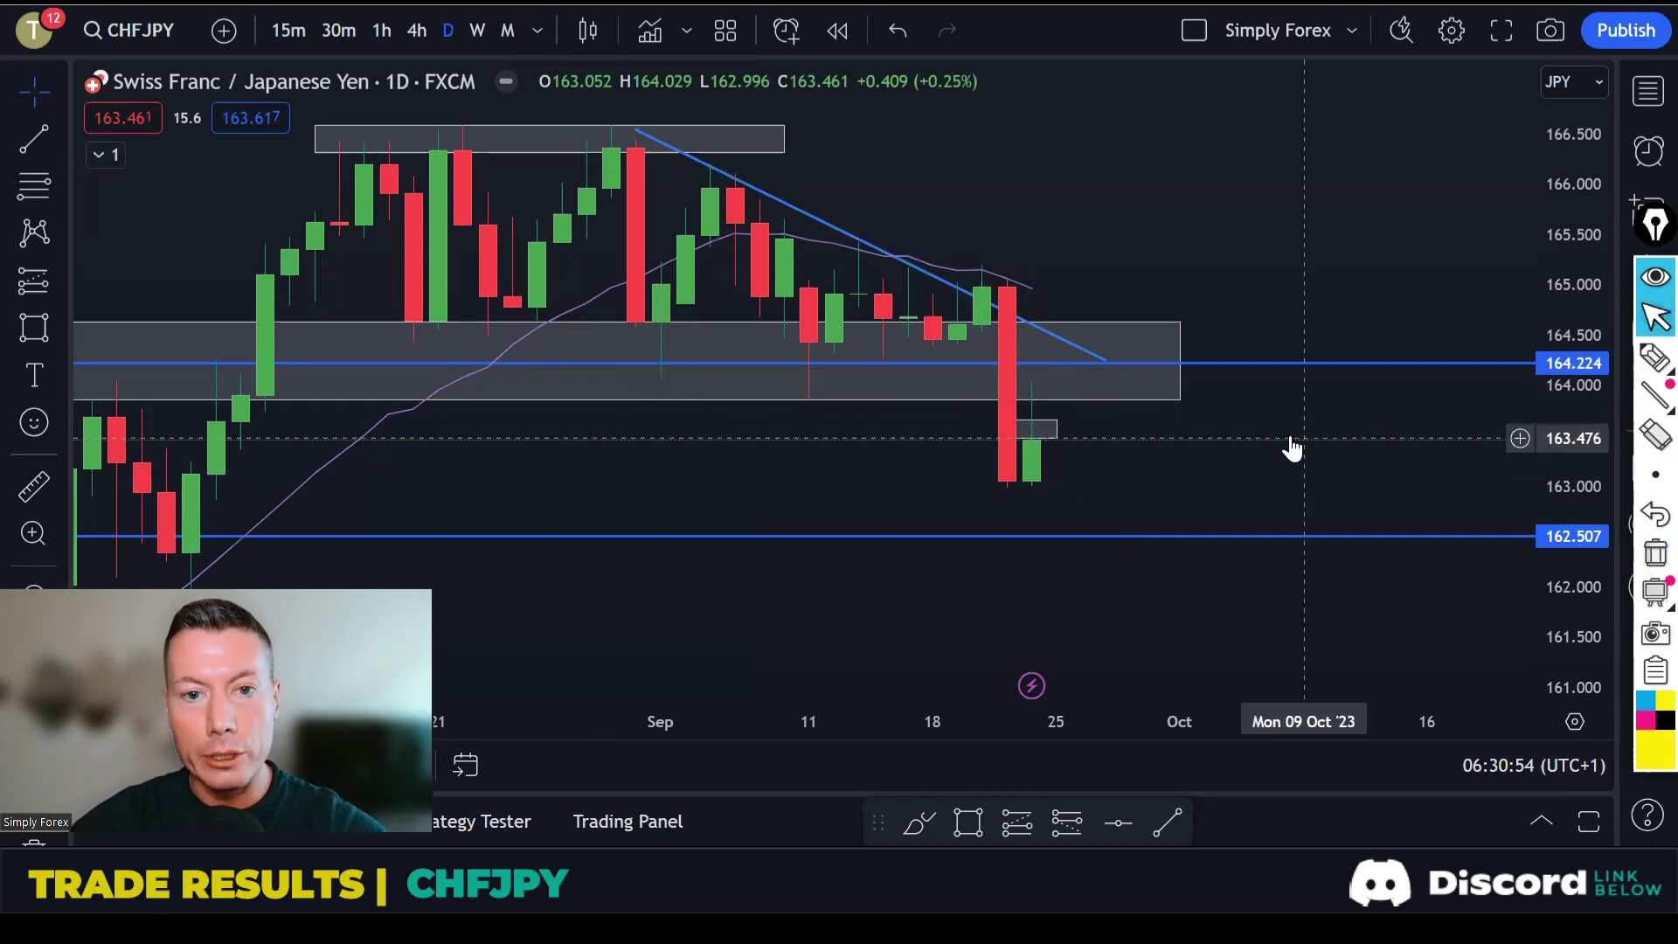
On the 4-hour chart, circle the 11 September low and the 22 September retest wick at the grey zone's lower edge, and erase the marks.
{"action": "left_click", "coordinate": [416, 29]}
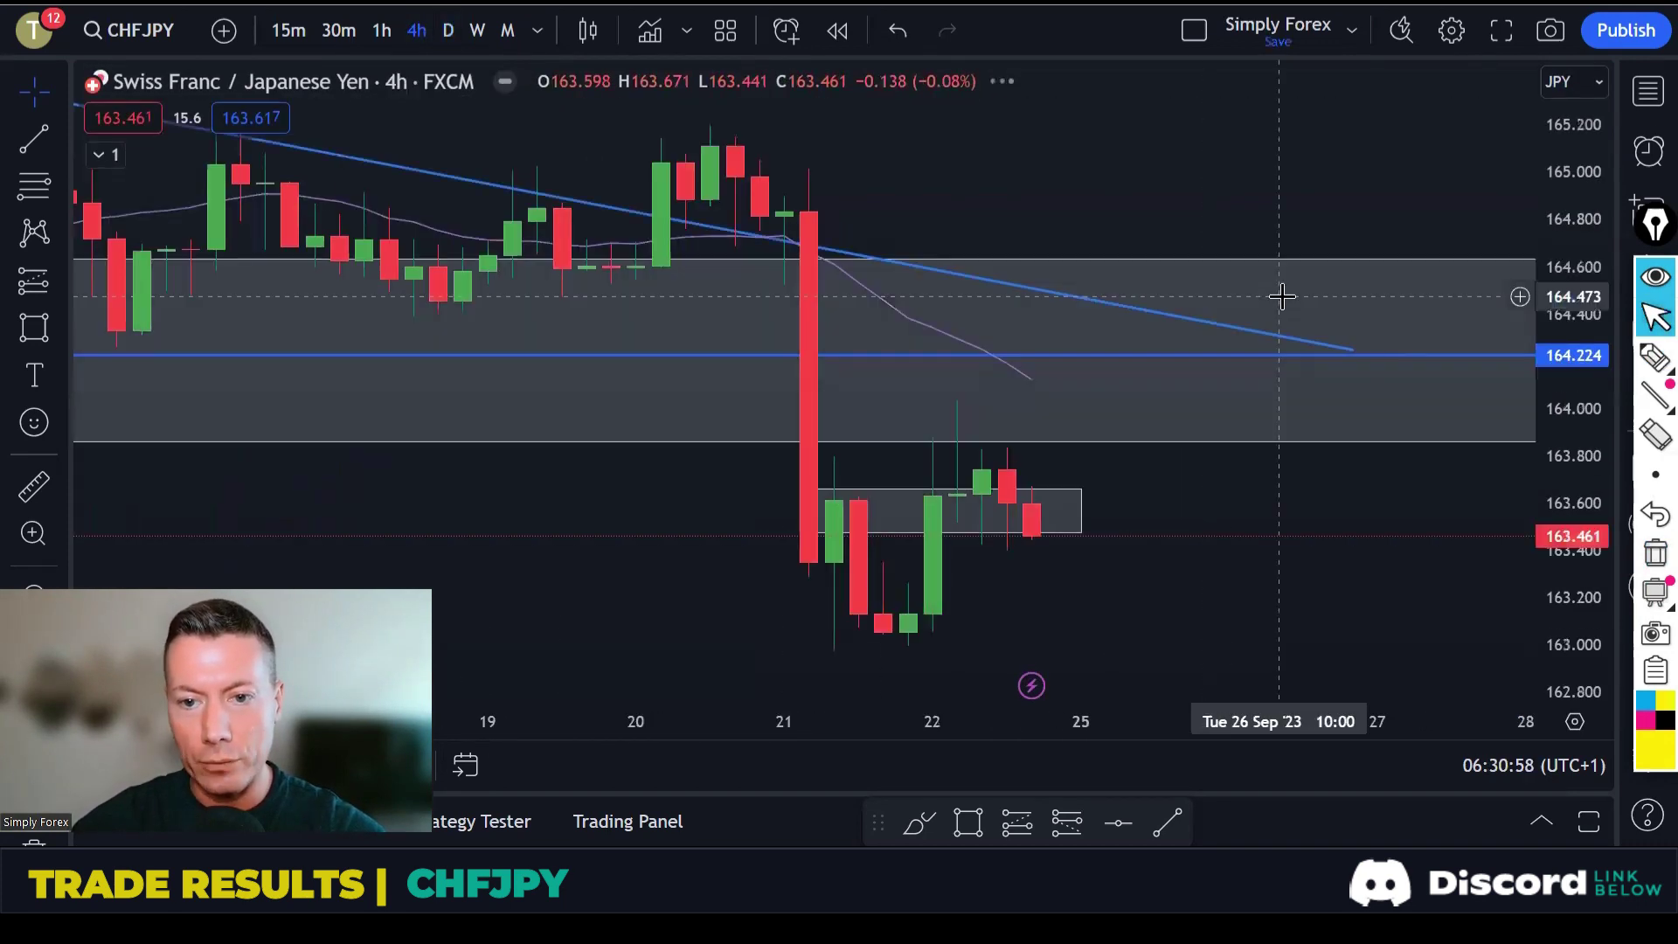
{"action": "scroll", "coordinate": [1283, 302], "scroll_direction": "down", "scroll_amount": 5}
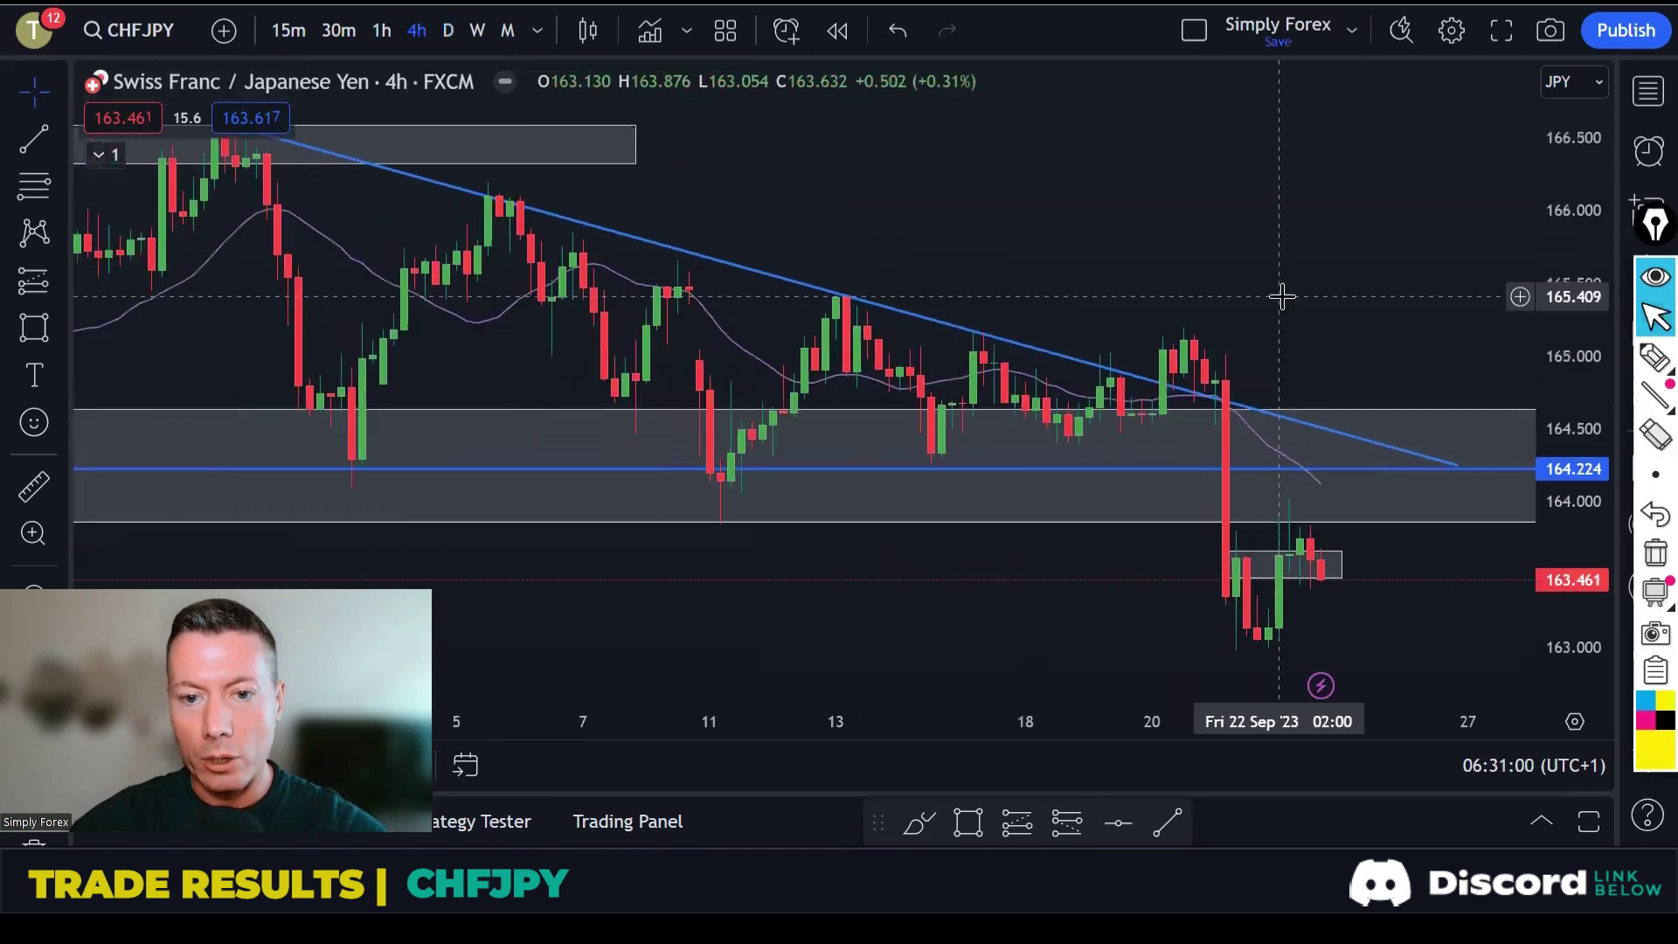
{"action": "left_click_drag", "start_coordinate": [1285, 253], "coordinate": [1153, 255]}
{"action": "left_click", "coordinate": [1654, 358]}
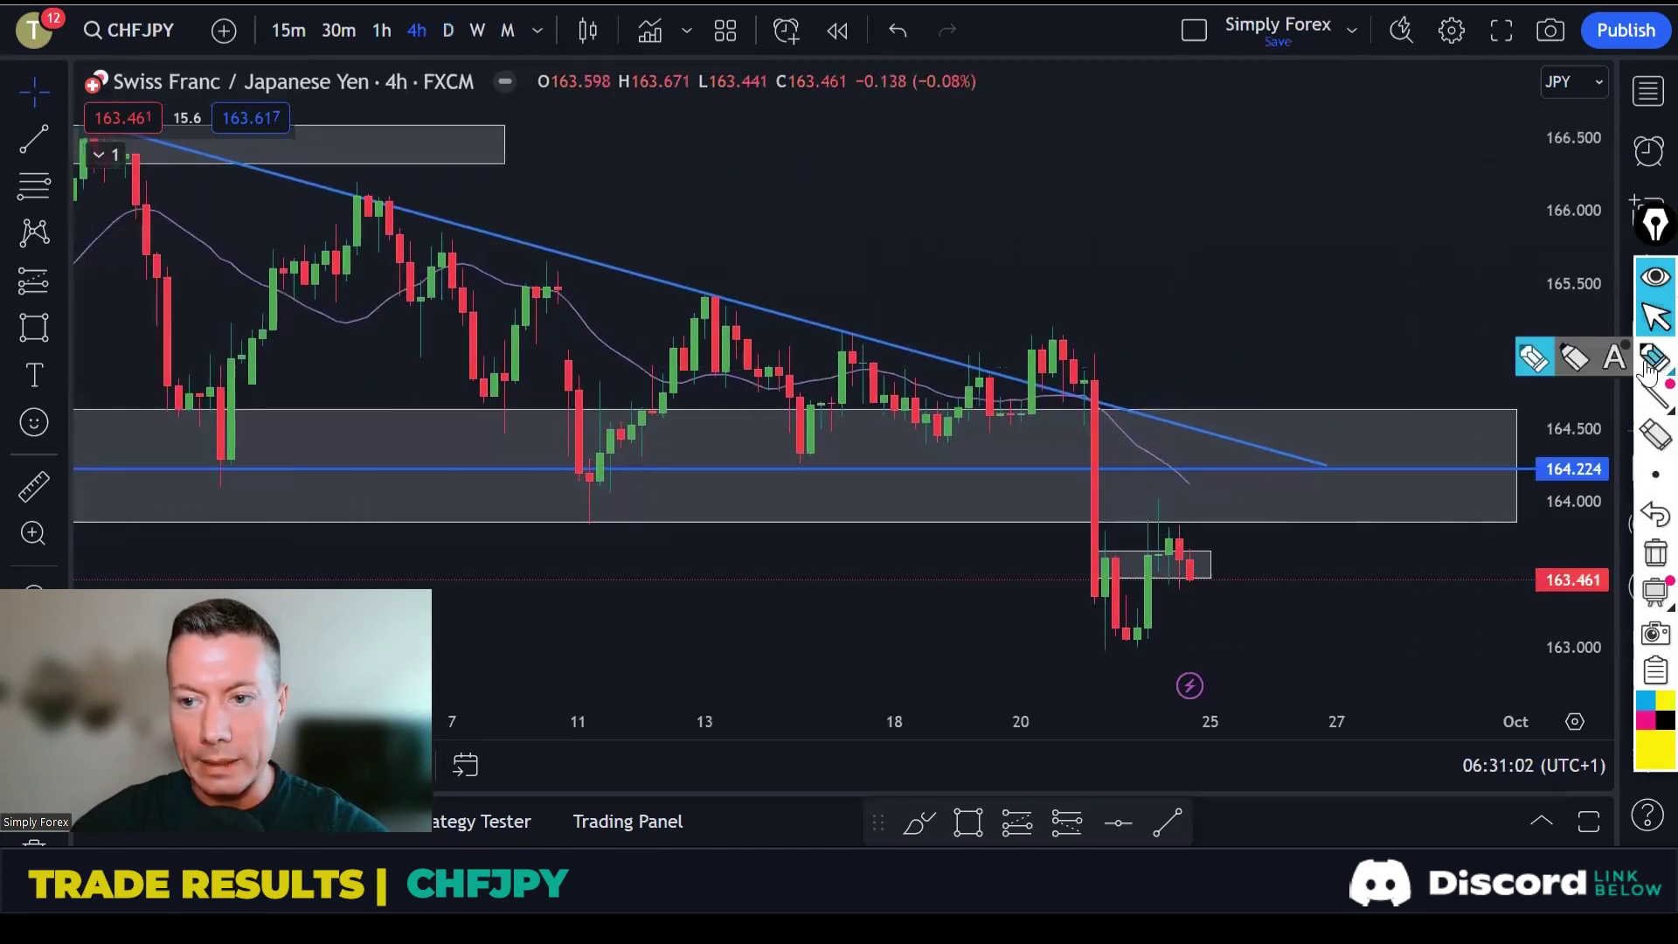
{"action": "left_click_drag", "start_coordinate": [603, 498], "coordinate": [581, 531]}
{"action": "mouse_move", "coordinate": [1171, 504]}
{"action": "left_mouse_down"}
{"action": "mouse_move", "coordinate": [1145, 504]}
{"action": "mouse_move", "coordinate": [1190, 531]}
{"action": "mouse_move", "coordinate": [1127, 518]}
{"action": "mouse_move", "coordinate": [1176, 535]}
{"action": "left_mouse_up"}
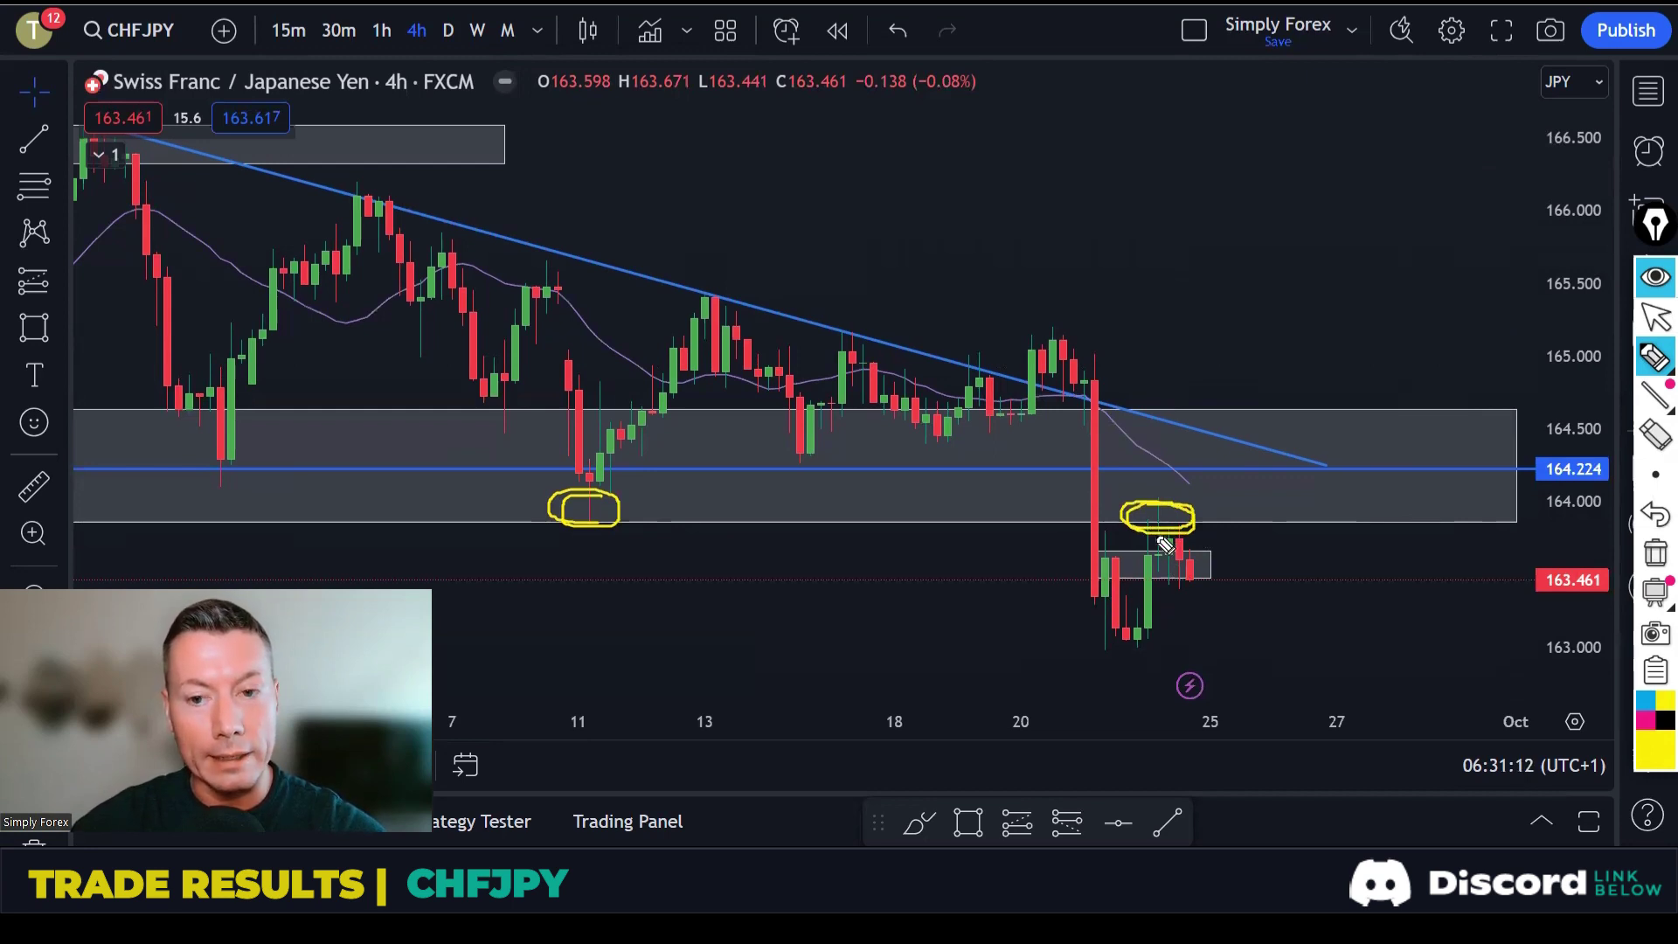
{"action": "left_click", "coordinate": [1647, 564]}
On the 1-hour chart, outline the first long-wicked candle inside the small grey zone in yellow, and clear the outline.
{"action": "left_click", "coordinate": [381, 30]}
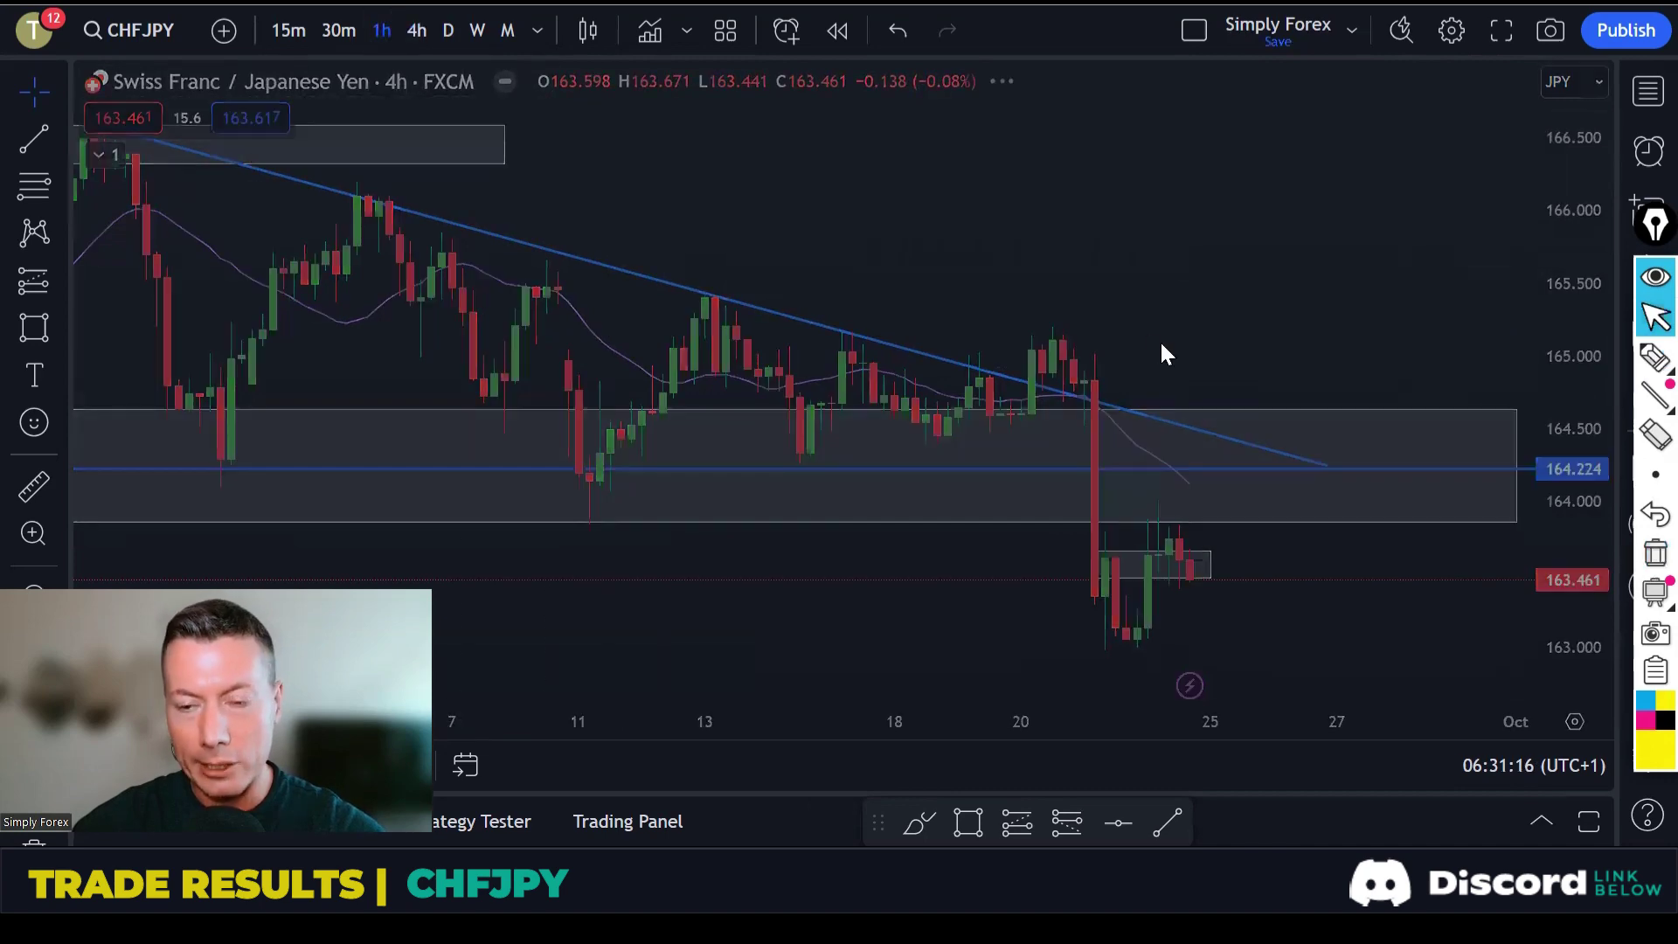
{"action": "scroll", "coordinate": [1320, 519], "scroll_direction": "up", "scroll_amount": 3}
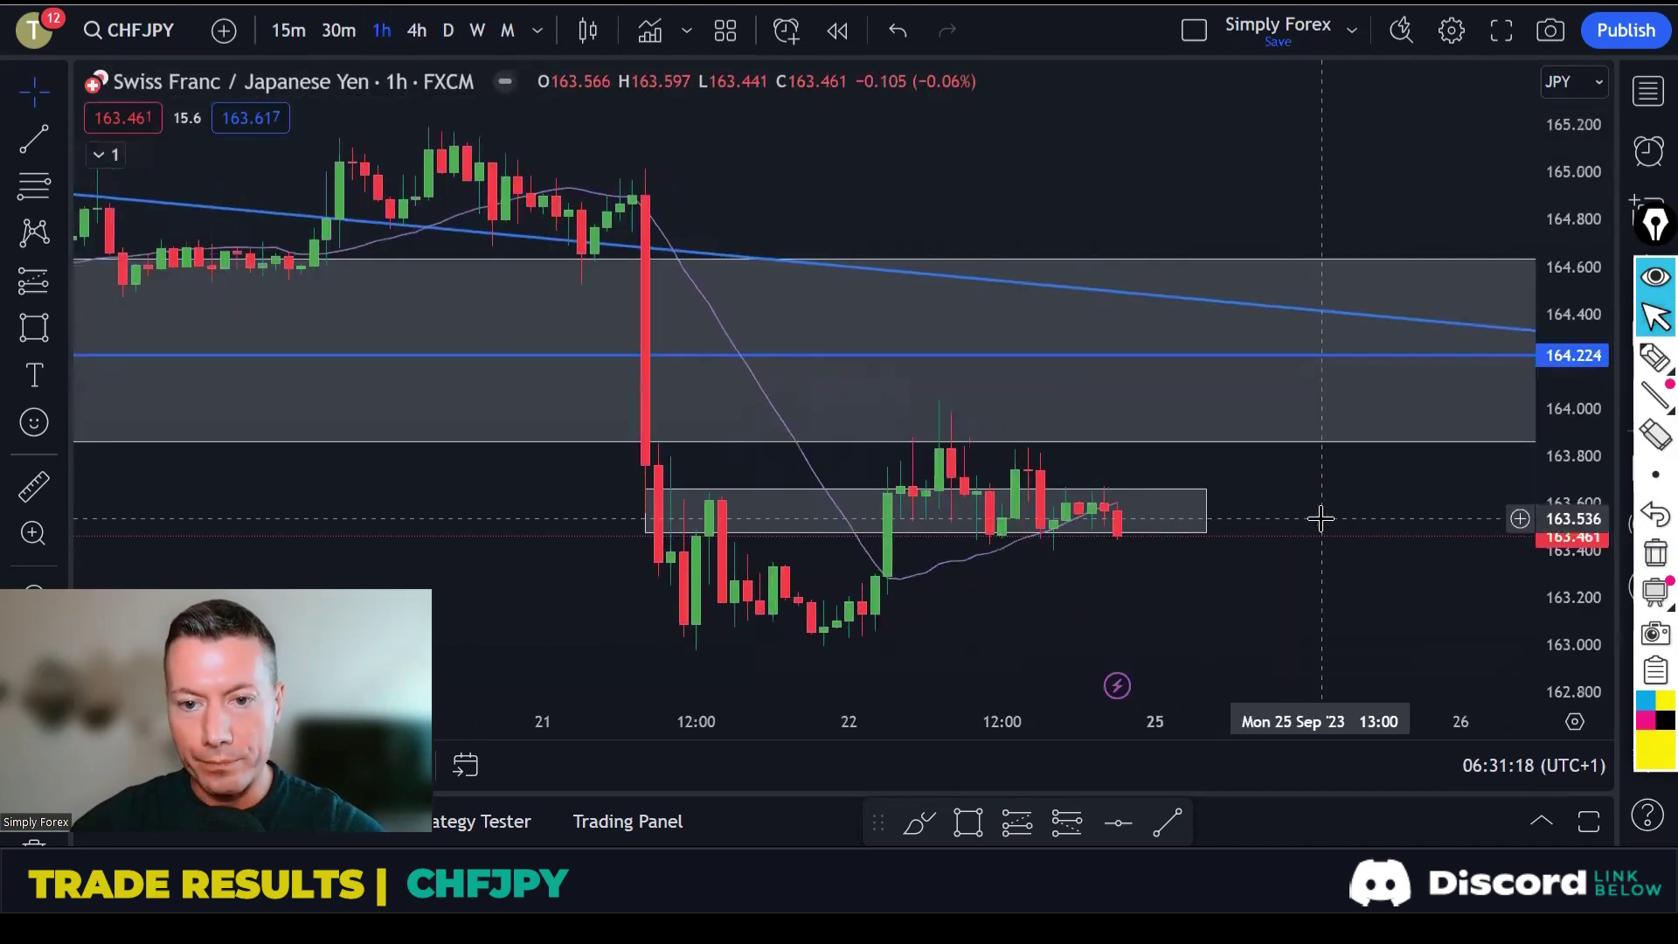
{"action": "left_click", "coordinate": [1654, 357]}
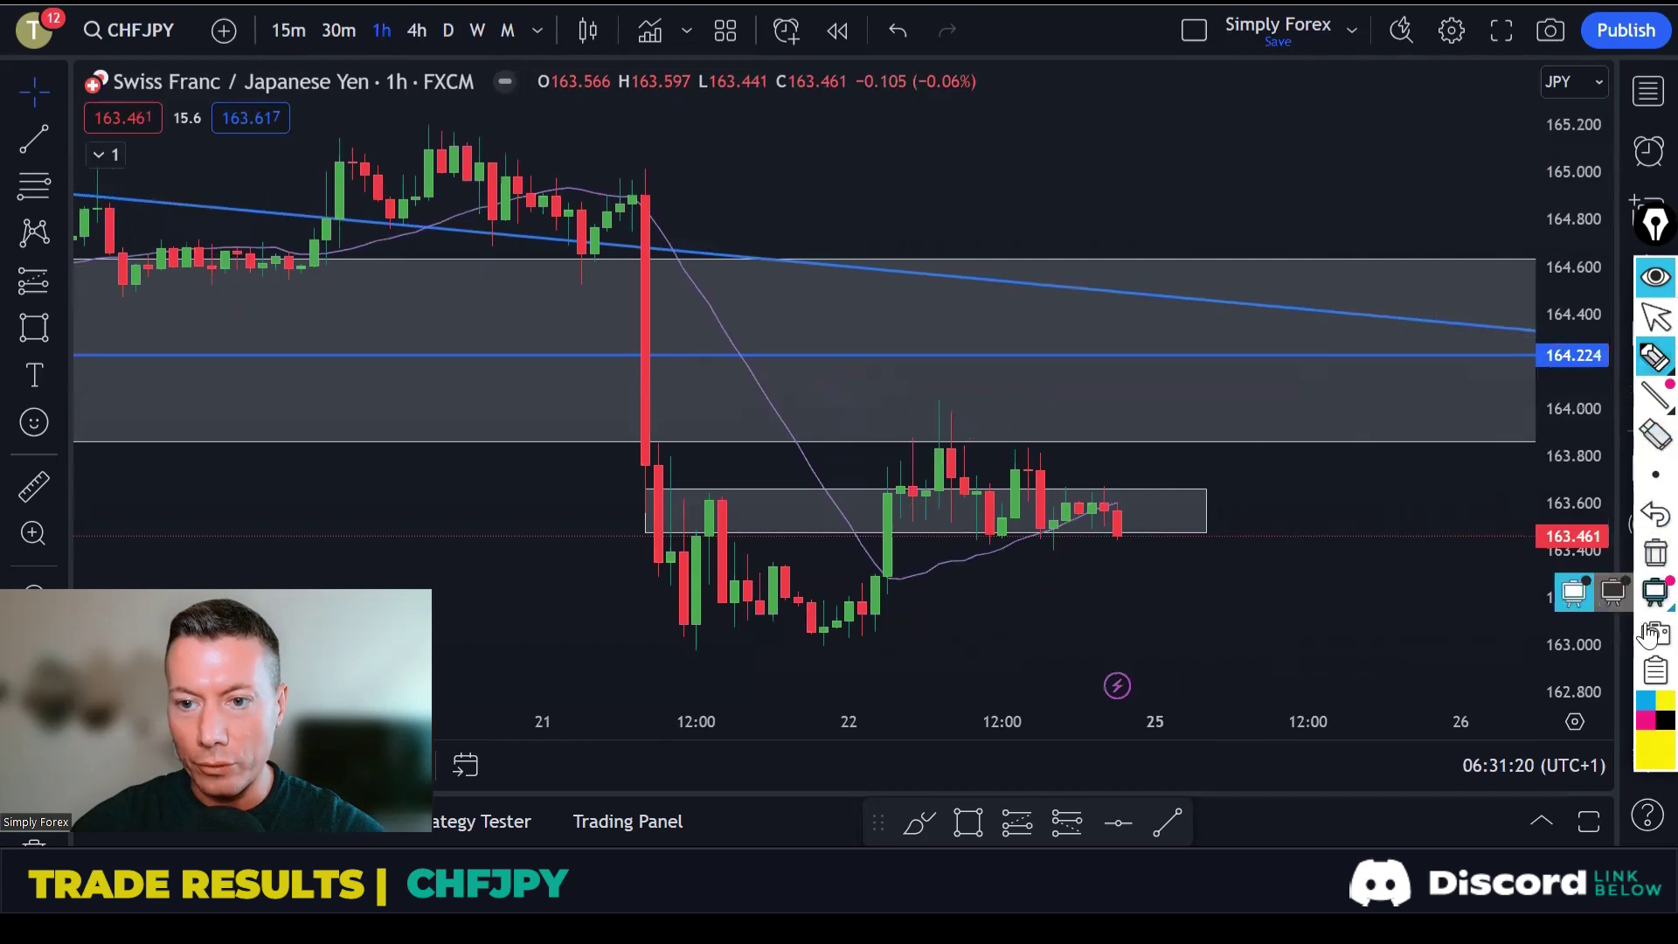
{"action": "mouse_move", "coordinate": [919, 430]}
{"action": "left_mouse_down"}
{"action": "mouse_move", "coordinate": [900, 511]}
{"action": "mouse_move", "coordinate": [924, 530]}
{"action": "mouse_move", "coordinate": [920, 430]}
{"action": "left_mouse_up"}
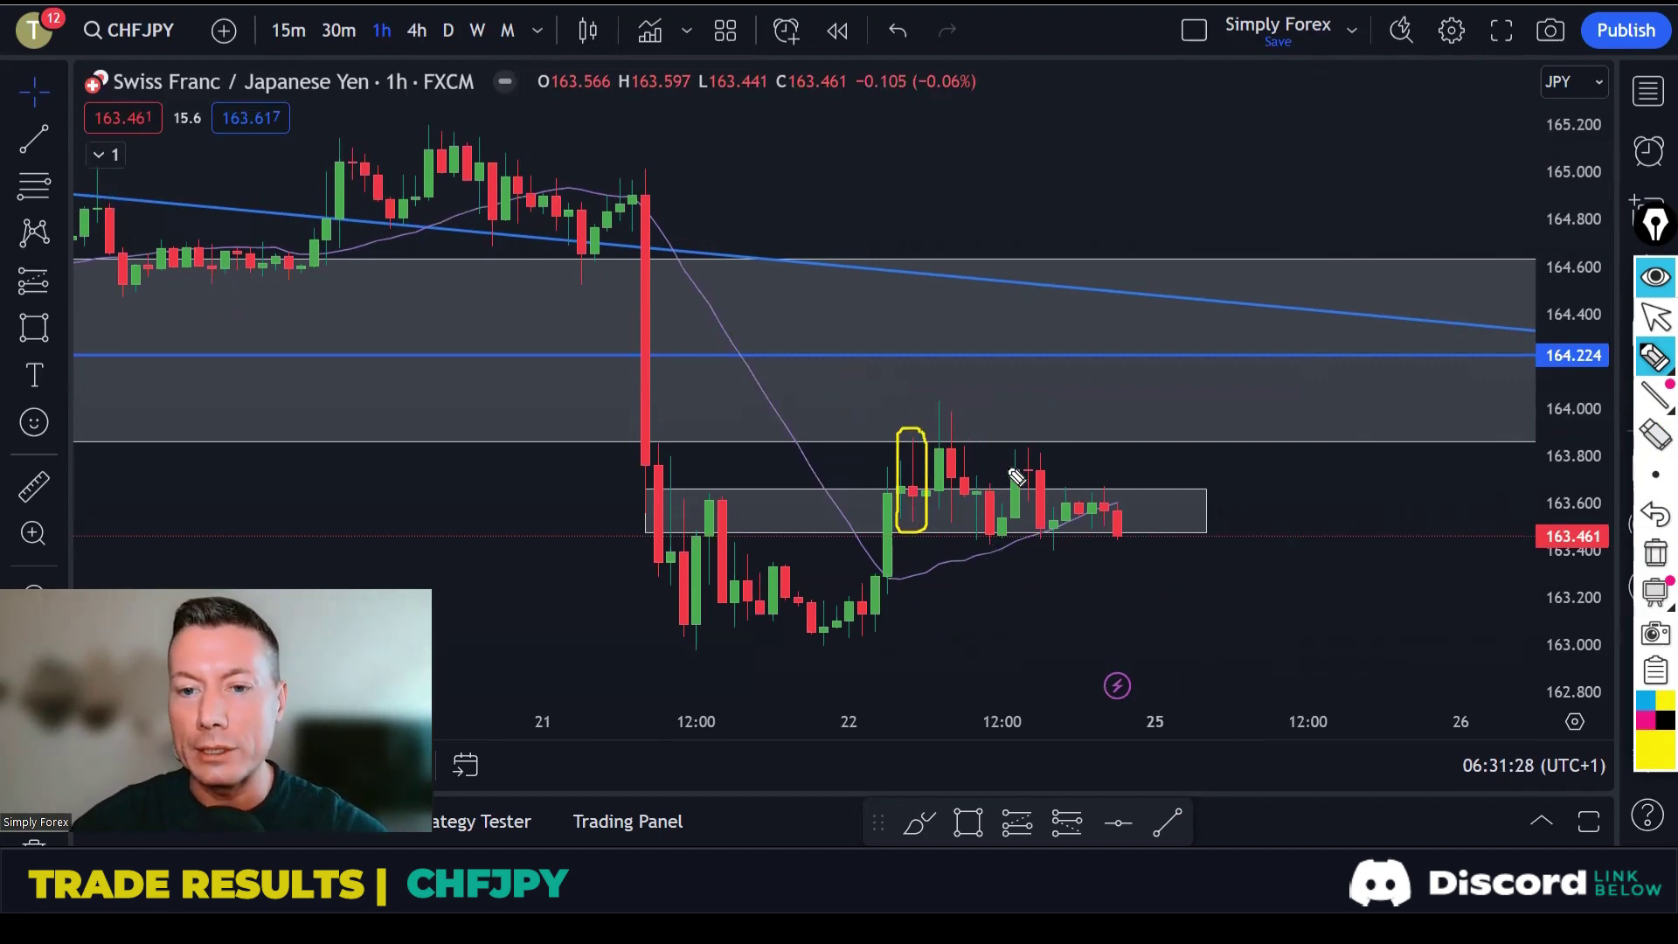
{"action": "key", "text": "Delete"}
Mark levels at about 163.6 and 164.5 with yellow strokes on the hourly chart, and draw a downward arrow from the latest candle.
{"action": "mouse_move", "coordinate": [900, 505]}
{"action": "left_mouse_down"}
{"action": "mouse_move", "coordinate": [953, 505]}
{"action": "mouse_move", "coordinate": [893, 504]}
{"action": "left_mouse_up"}
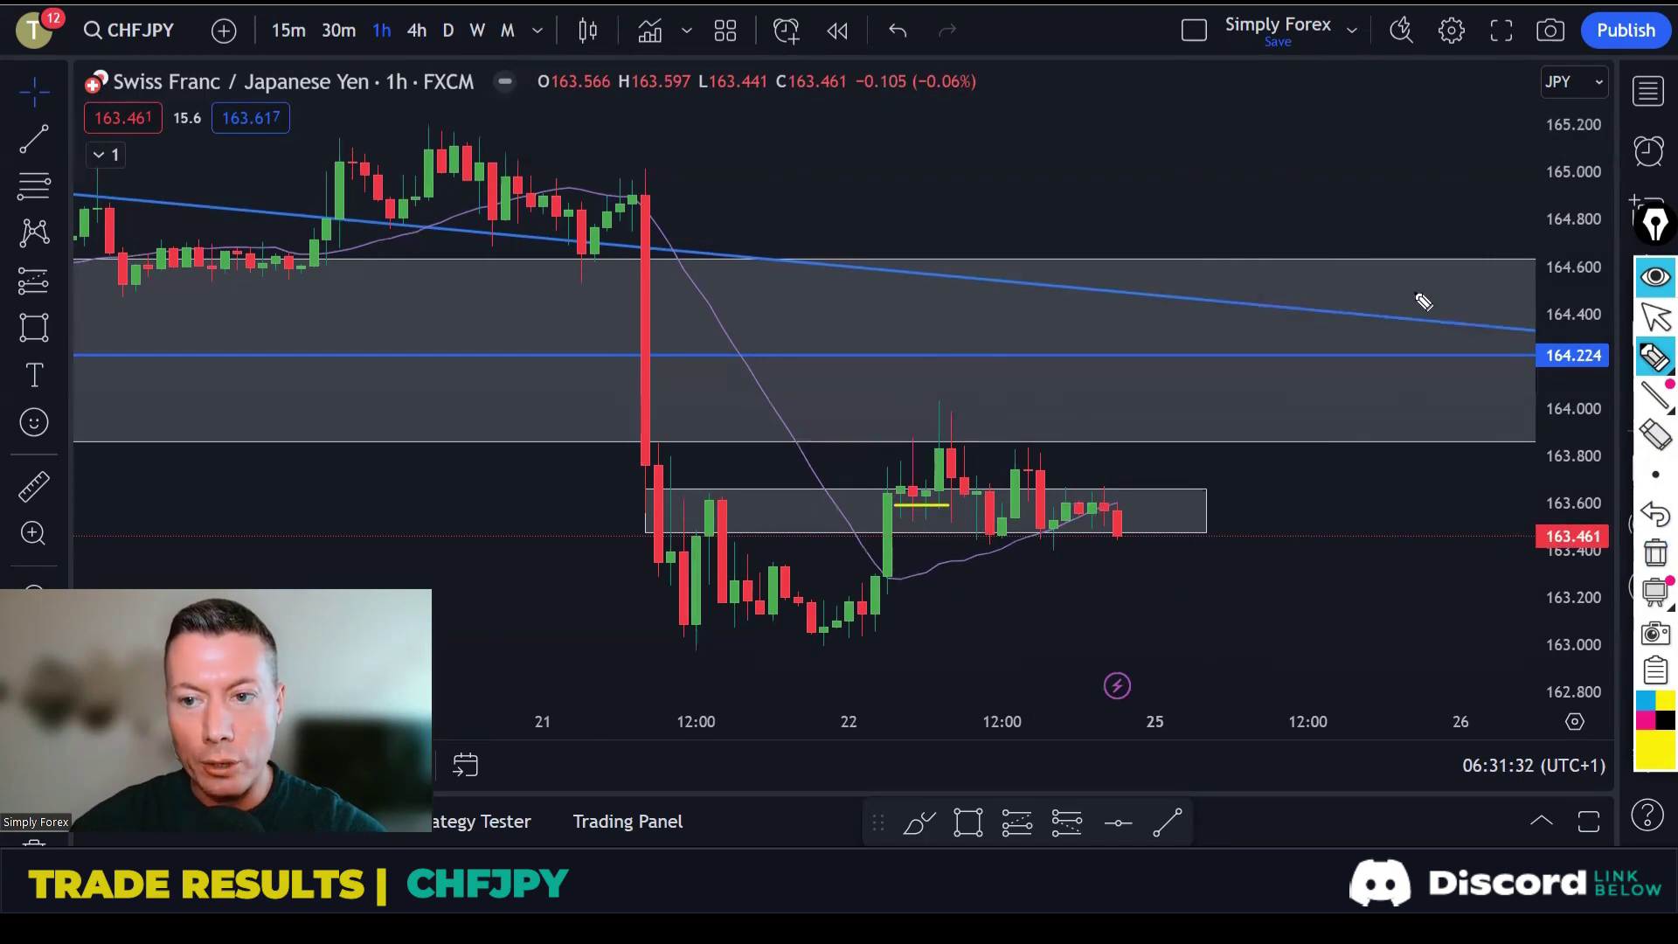
{"action": "mouse_move", "coordinate": [913, 291]}
{"action": "left_mouse_down"}
{"action": "mouse_move", "coordinate": [1132, 290]}
{"action": "mouse_move", "coordinate": [877, 290]}
{"action": "mouse_move", "coordinate": [1141, 288]}
{"action": "left_mouse_up"}
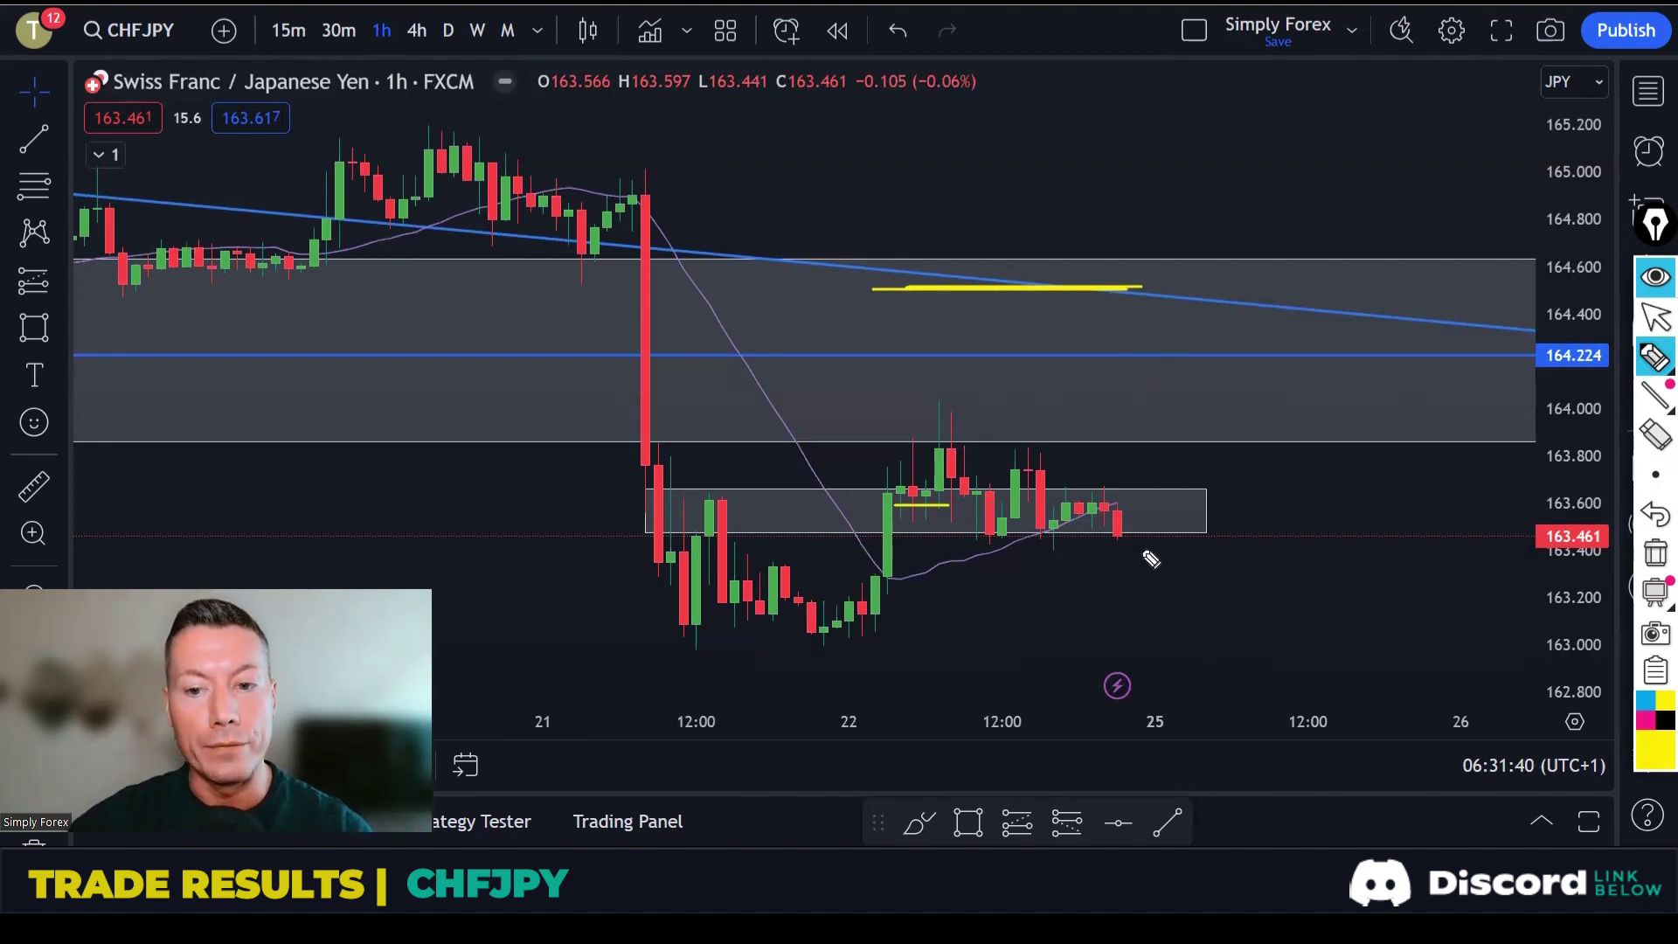
{"action": "mouse_move", "coordinate": [1153, 535]}
{"action": "left_mouse_down"}
{"action": "mouse_move", "coordinate": [1237, 647]}
{"action": "mouse_move", "coordinate": [1237, 680]}
{"action": "mouse_move", "coordinate": [1206, 682]}
{"action": "left_mouse_up"}
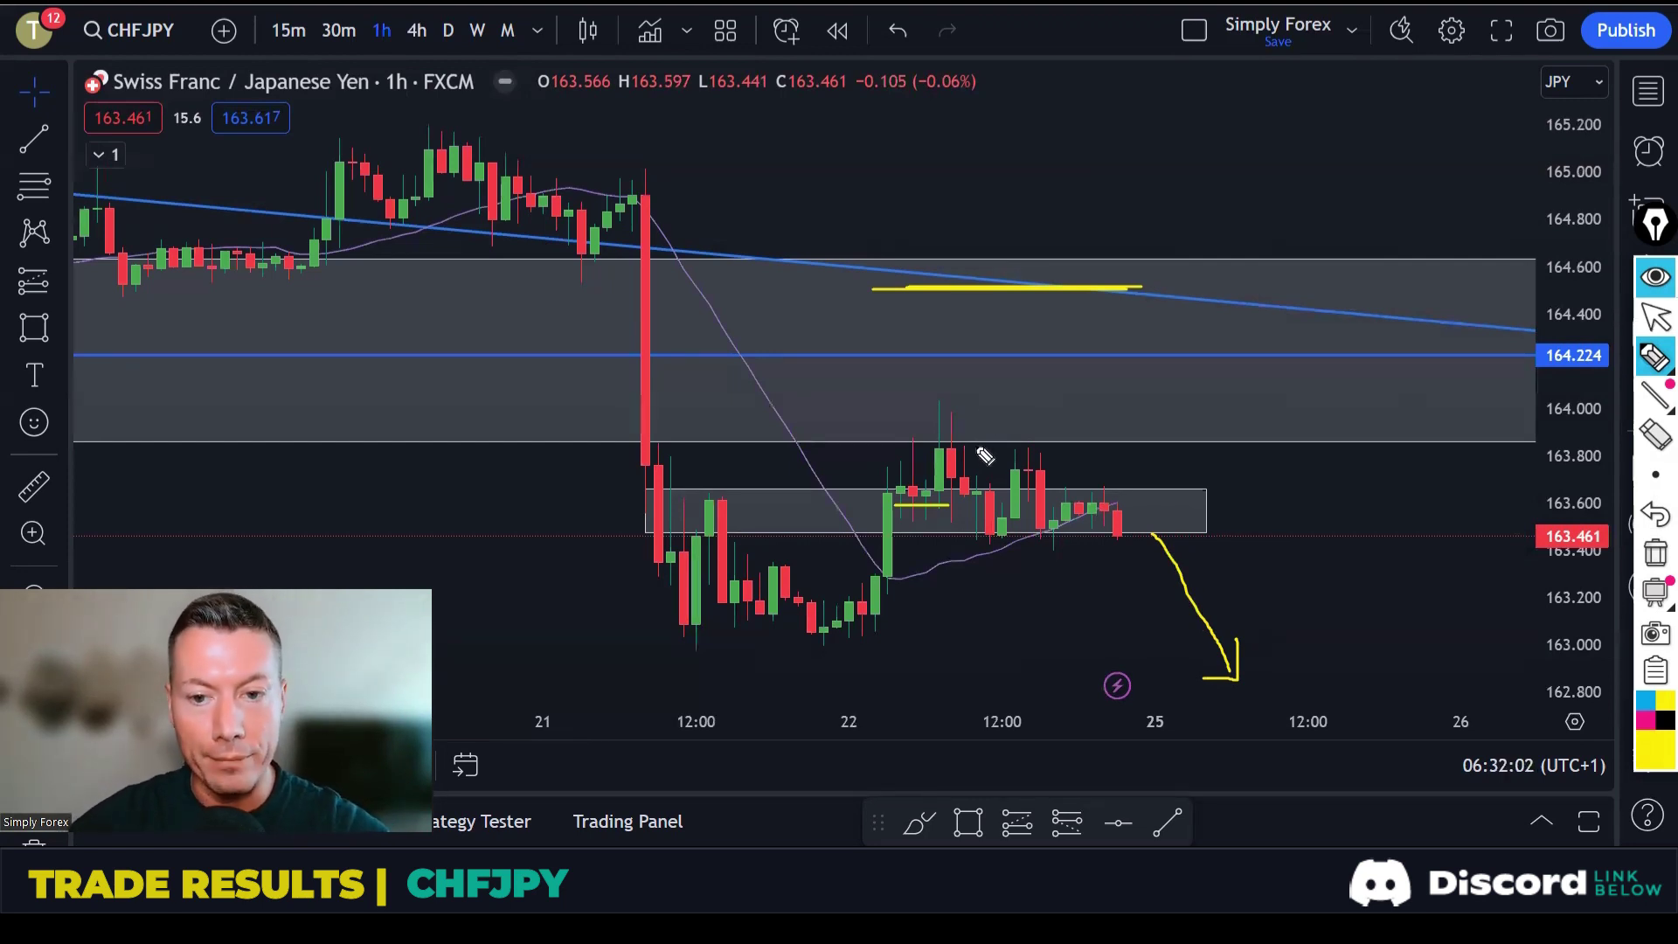
{"action": "mouse_move", "coordinate": [891, 505]}
{"action": "left_mouse_down"}
{"action": "mouse_move", "coordinate": [1004, 507]}
{"action": "mouse_move", "coordinate": [867, 505]}
{"action": "mouse_move", "coordinate": [996, 506]}
{"action": "left_mouse_up"}
{"action": "left_click_drag", "start_coordinate": [909, 292], "coordinate": [1045, 293]}
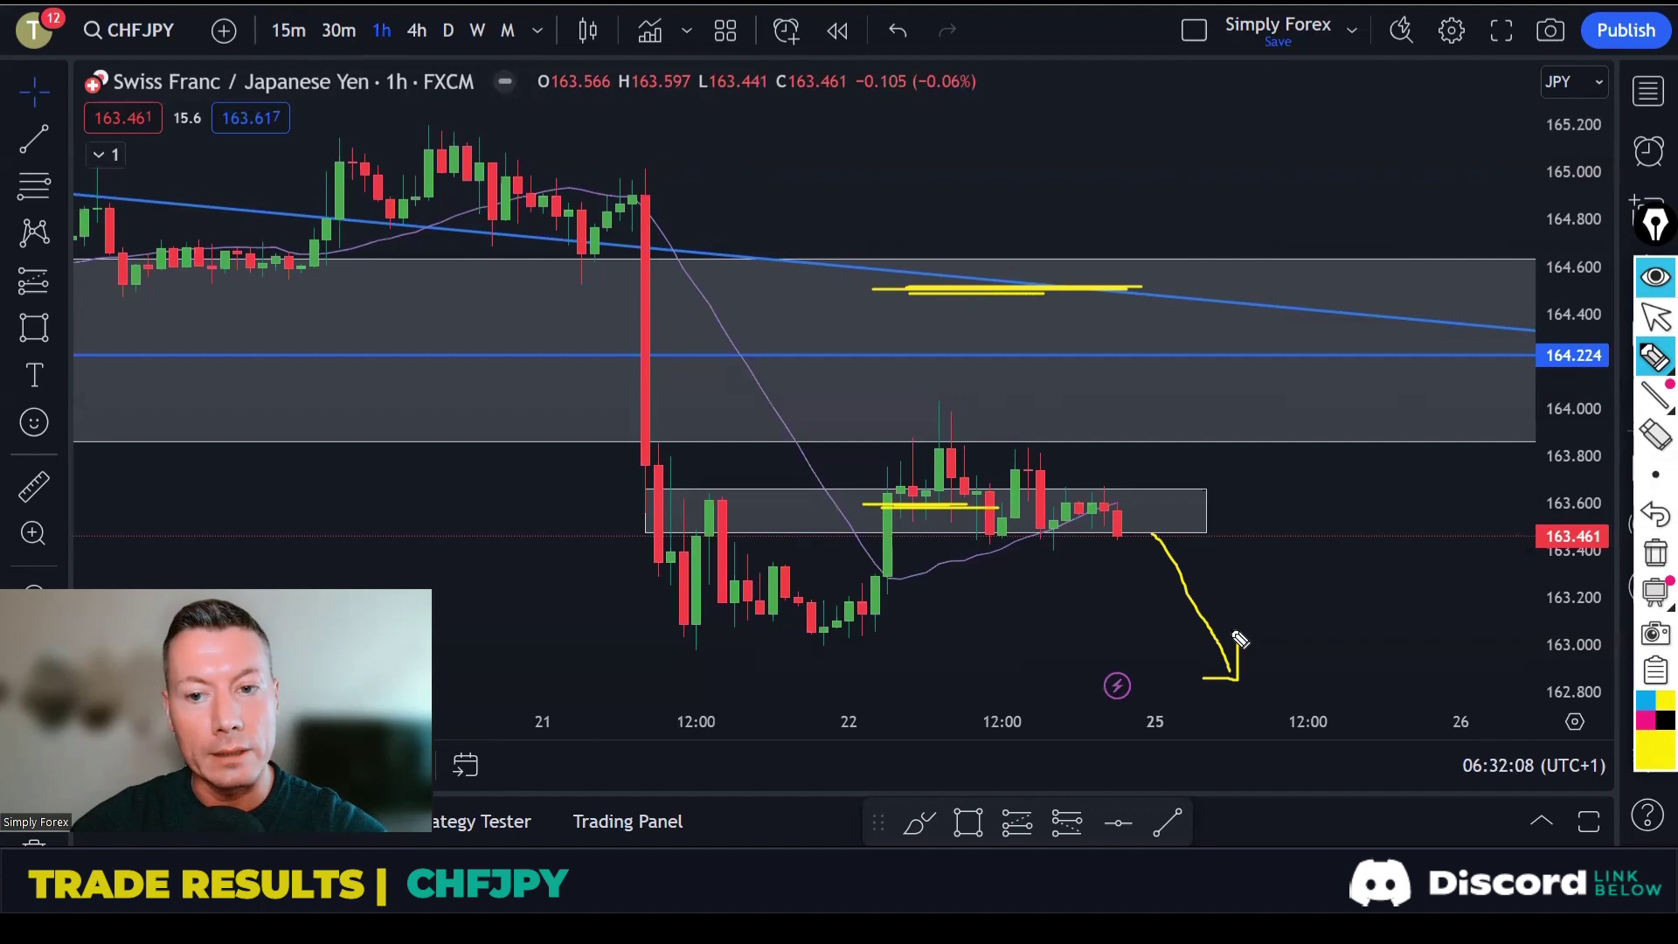
Draw a yellow line along the recent lows at about 163.05, add a second downward arrow, and clear all ink.
{"action": "left_click_drag", "start_coordinate": [644, 635], "coordinate": [1184, 632]}
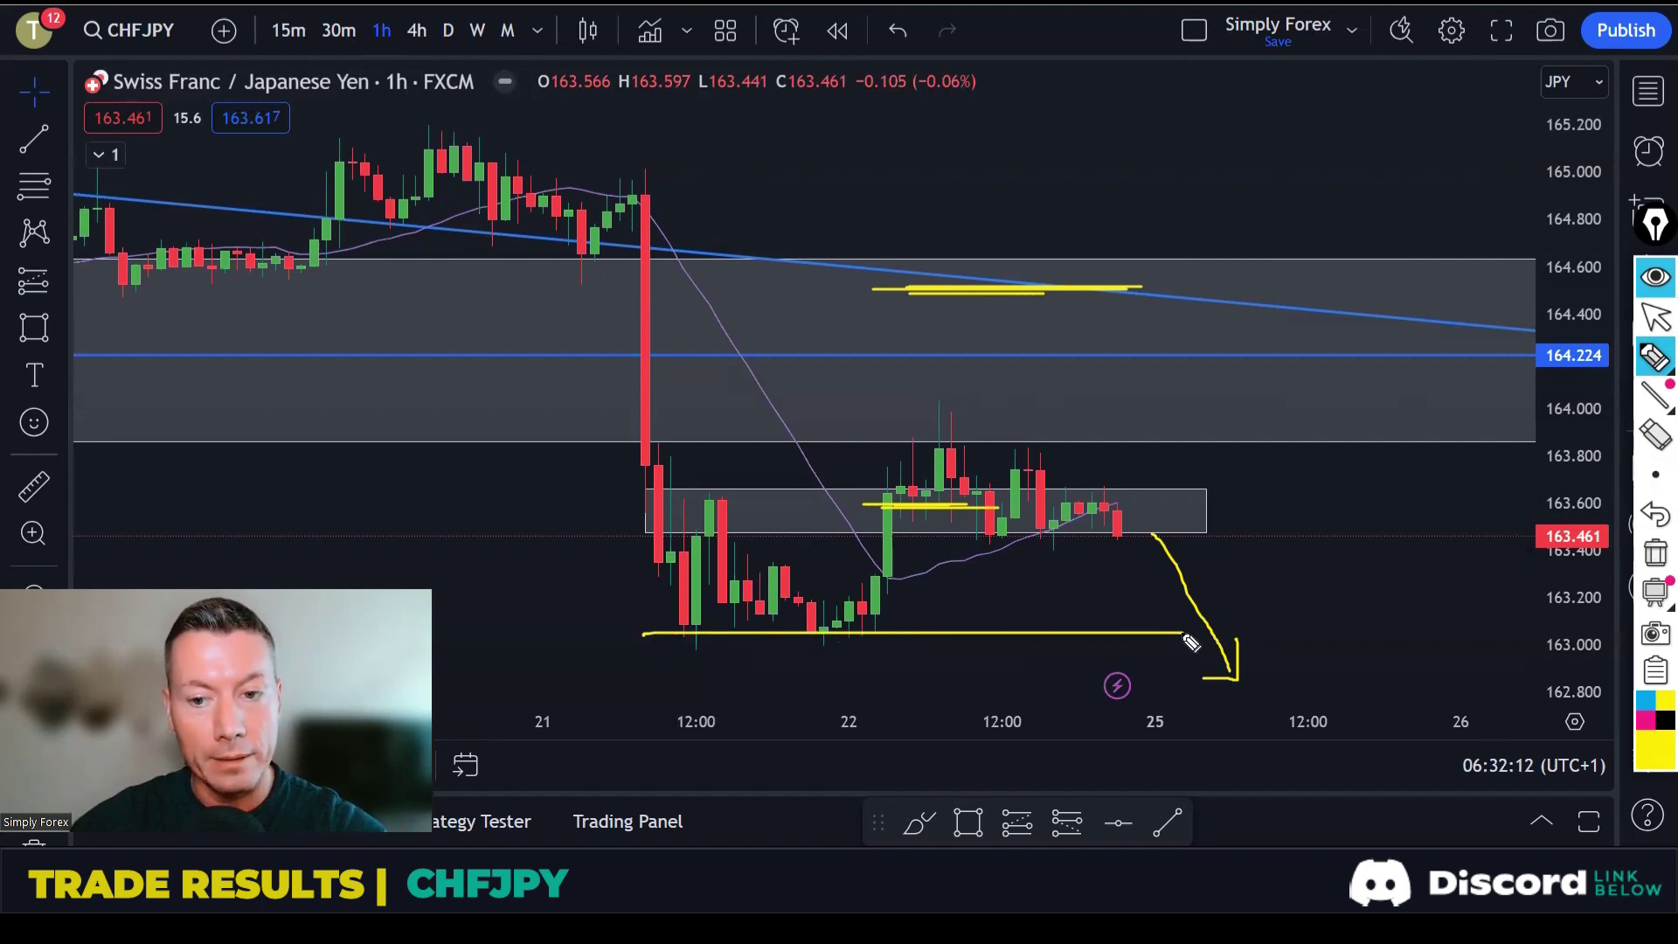
{"action": "left_click_drag", "start_coordinate": [1242, 612], "coordinate": [1315, 725]}
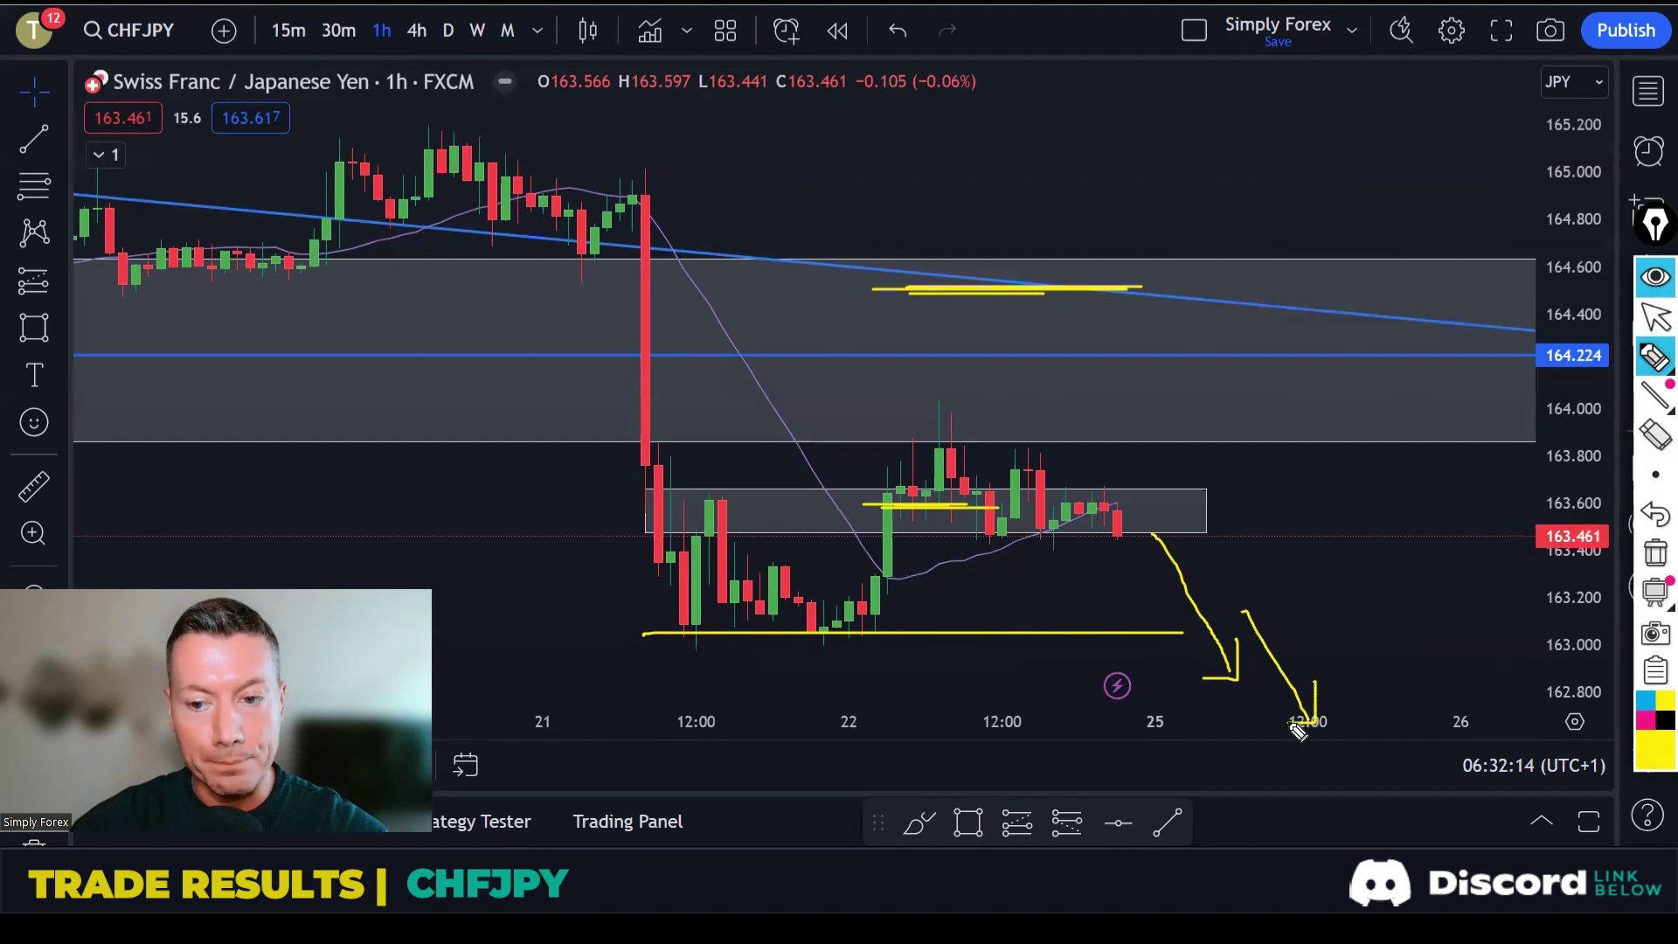
{"action": "key", "text": "ctrl+shift+c"}
Circle three bearish candles around the small grey zone in yellow, underline its lower edge, and box the latest candle slightly below it.
{"action": "scroll", "coordinate": [1232, 460], "scroll_direction": "up", "scroll_amount": 3}
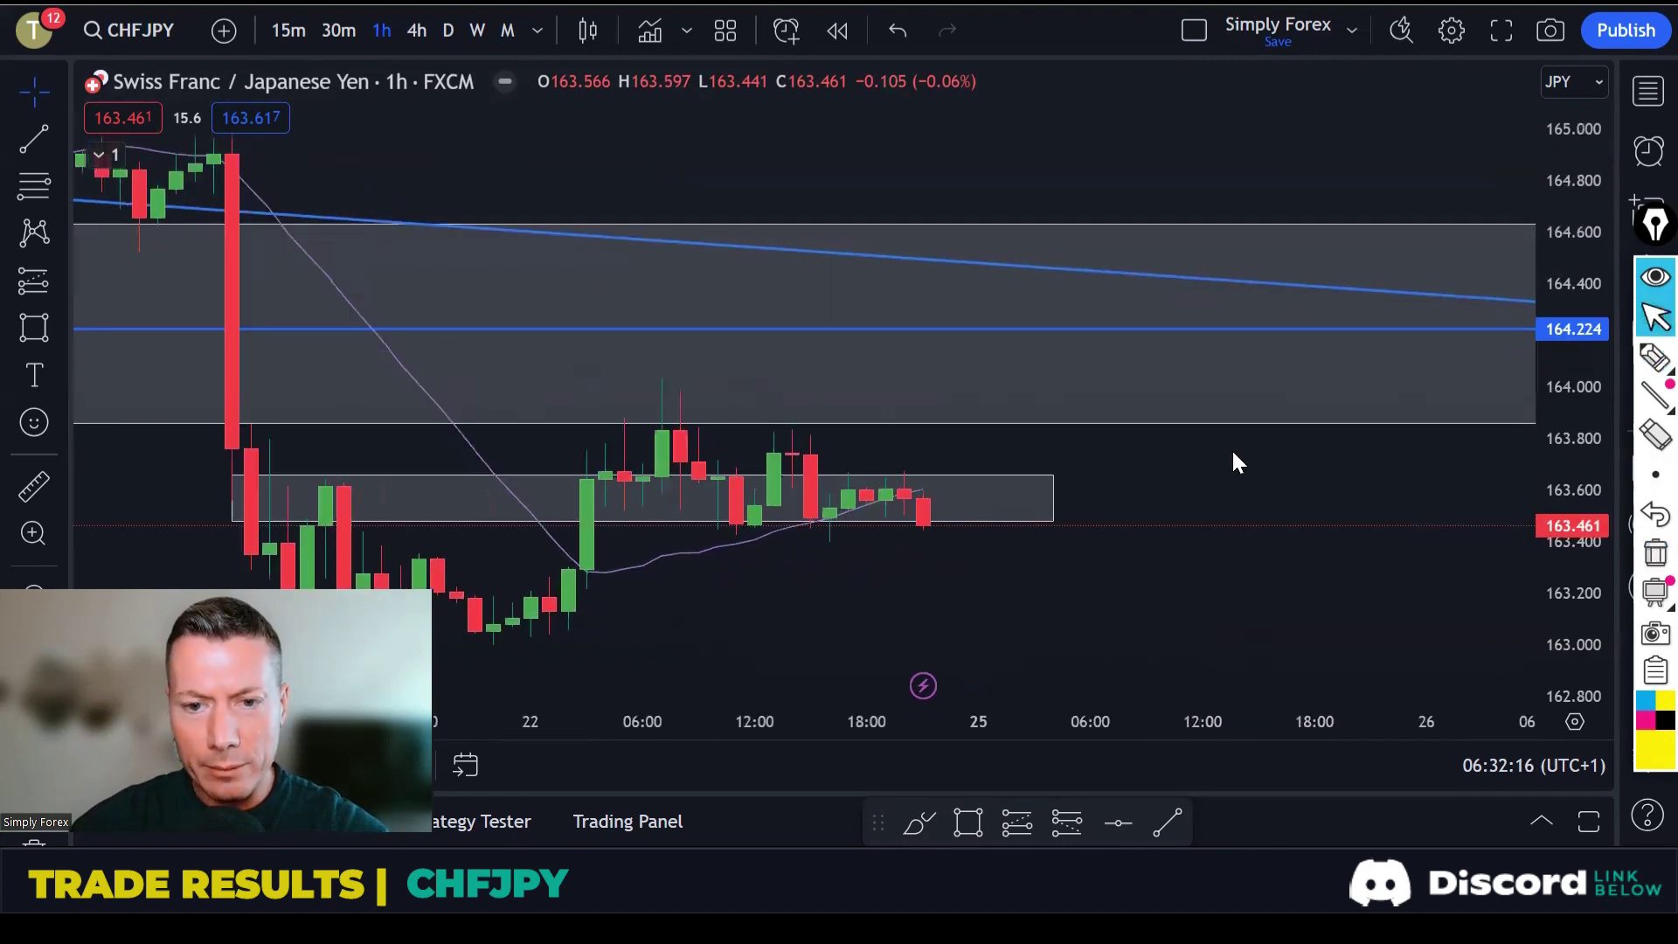
{"action": "scroll", "coordinate": [1321, 494], "scroll_direction": "up", "scroll_amount": 2}
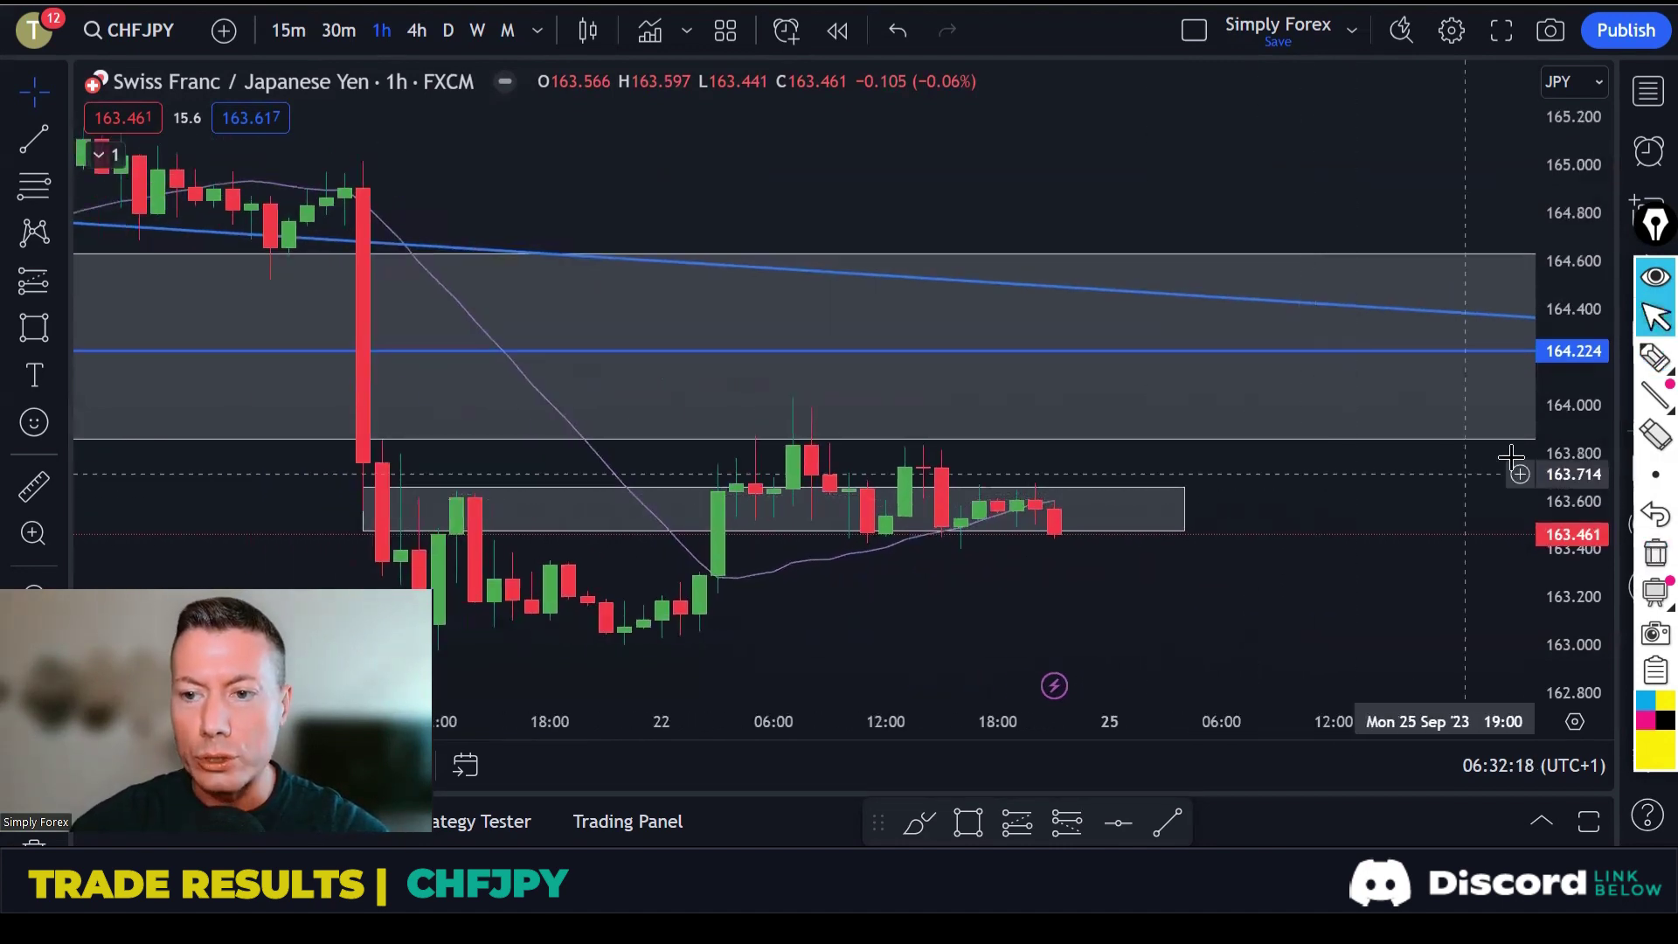
{"action": "left_click", "coordinate": [1655, 357]}
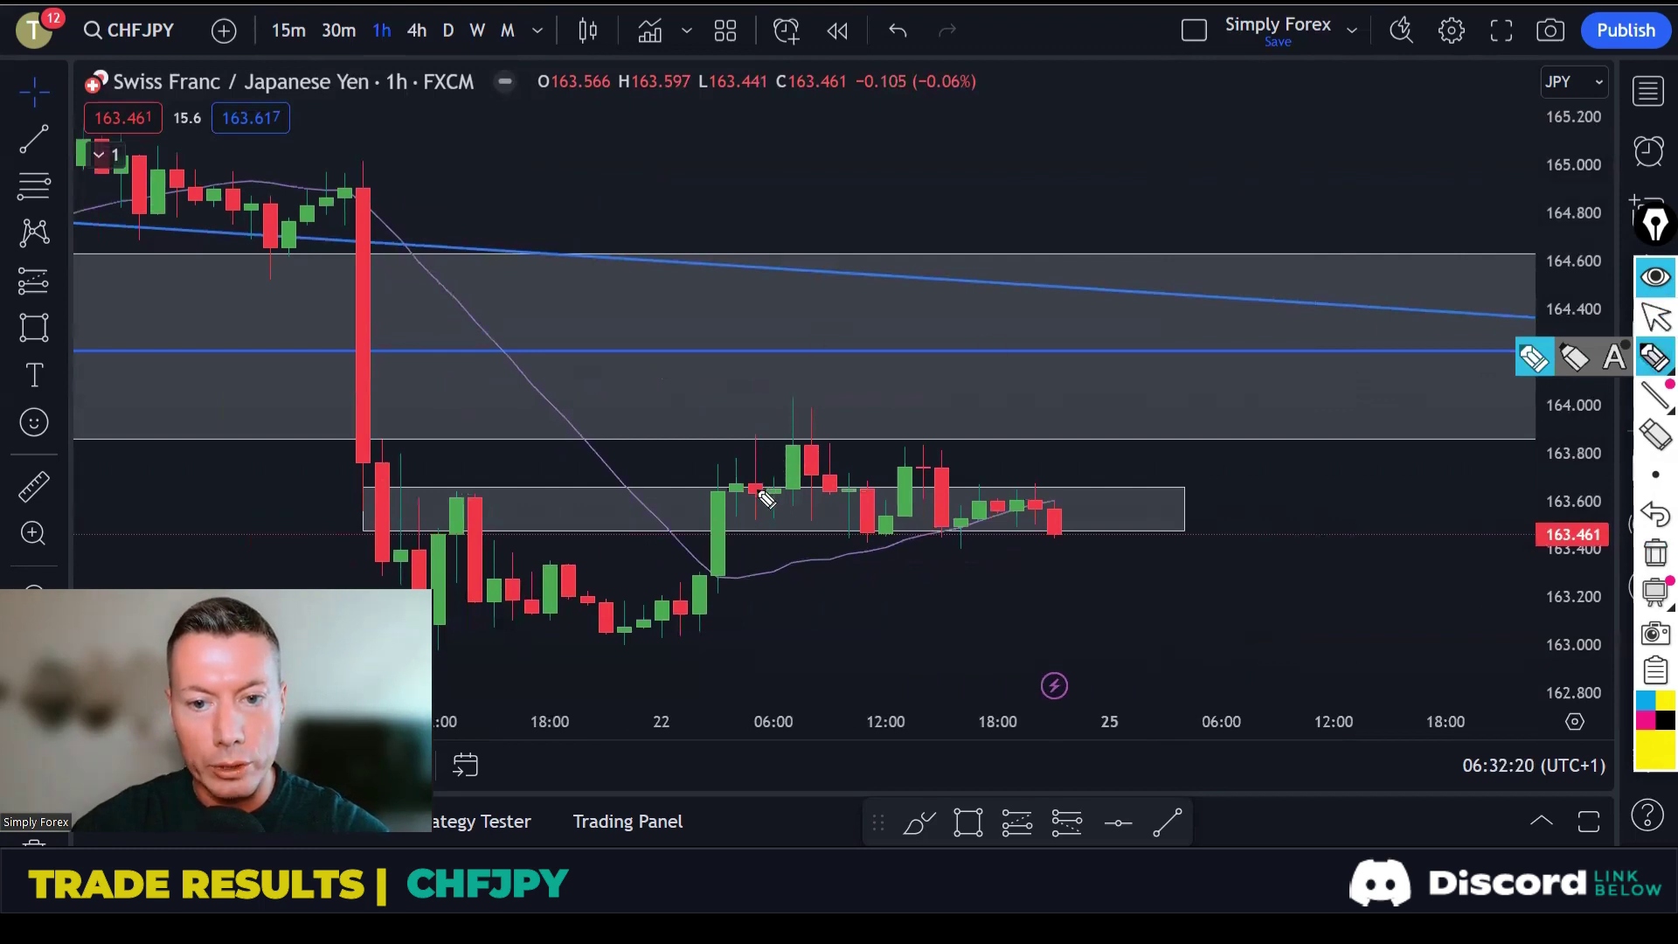
{"action": "mouse_move", "coordinate": [756, 435]}
{"action": "left_mouse_down"}
{"action": "mouse_move", "coordinate": [748, 514]}
{"action": "mouse_move", "coordinate": [770, 512]}
{"action": "mouse_move", "coordinate": [778, 446]}
{"action": "left_mouse_up"}
{"action": "mouse_move", "coordinate": [944, 444]}
{"action": "left_mouse_down"}
{"action": "mouse_move", "coordinate": [925, 514]}
{"action": "mouse_move", "coordinate": [954, 530]}
{"action": "mouse_move", "coordinate": [958, 456]}
{"action": "mouse_move", "coordinate": [854, 512]}
{"action": "mouse_move", "coordinate": [884, 543]}
{"action": "mouse_move", "coordinate": [881, 482]}
{"action": "left_mouse_up"}
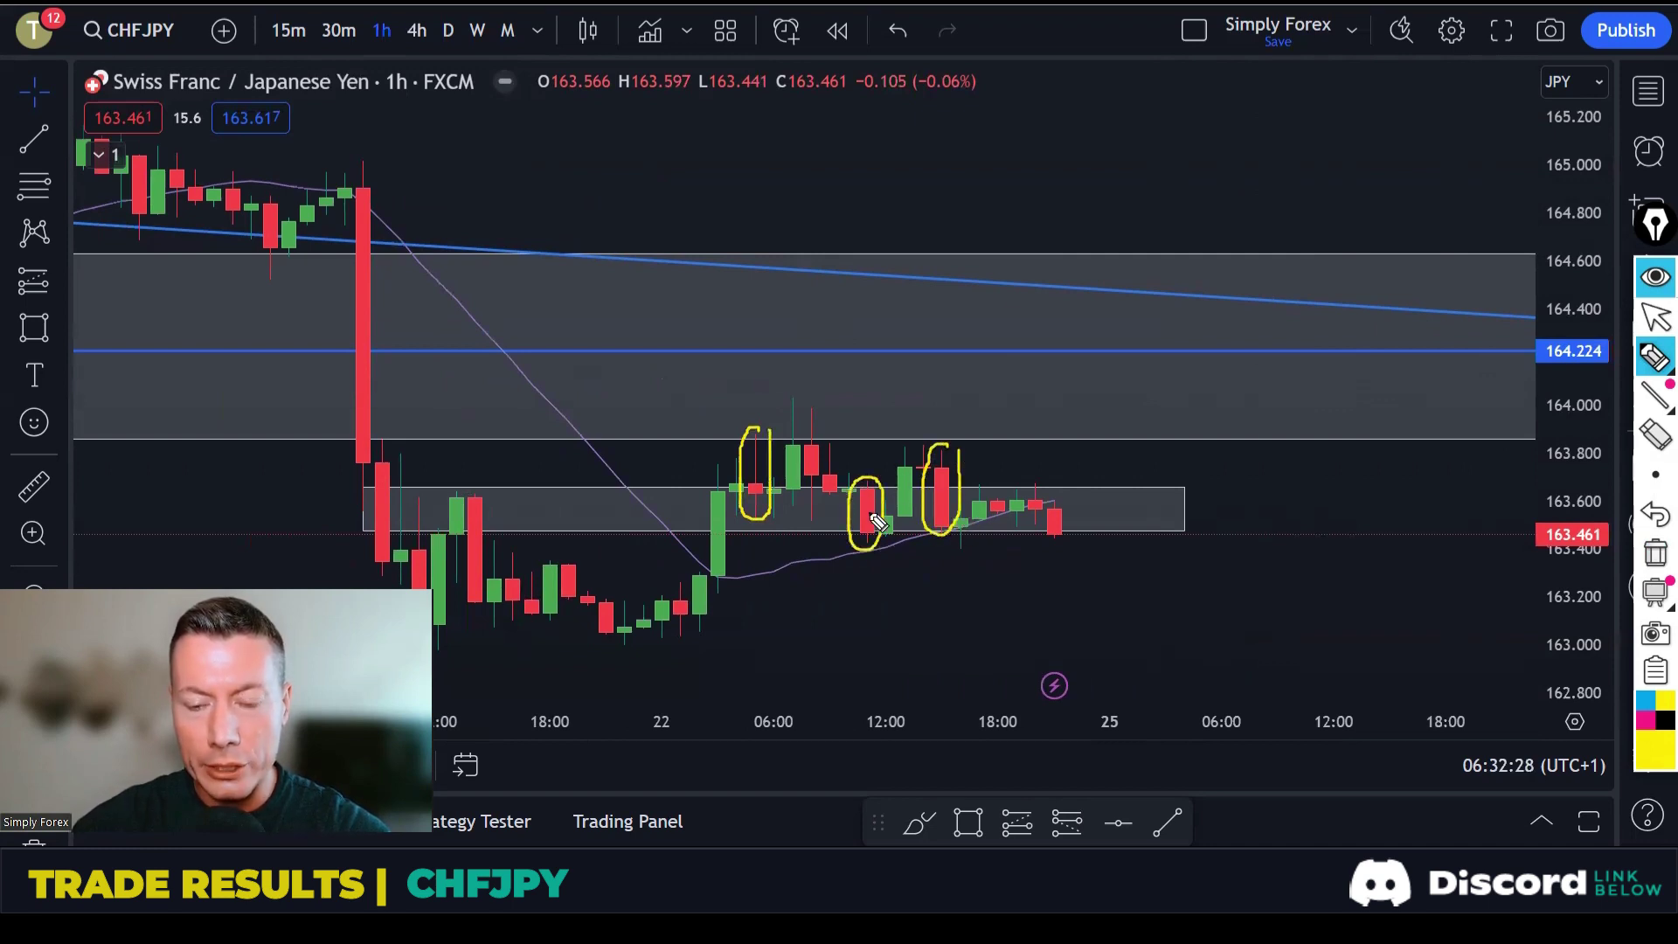
{"action": "left_click_drag", "start_coordinate": [748, 535], "coordinate": [1127, 535]}
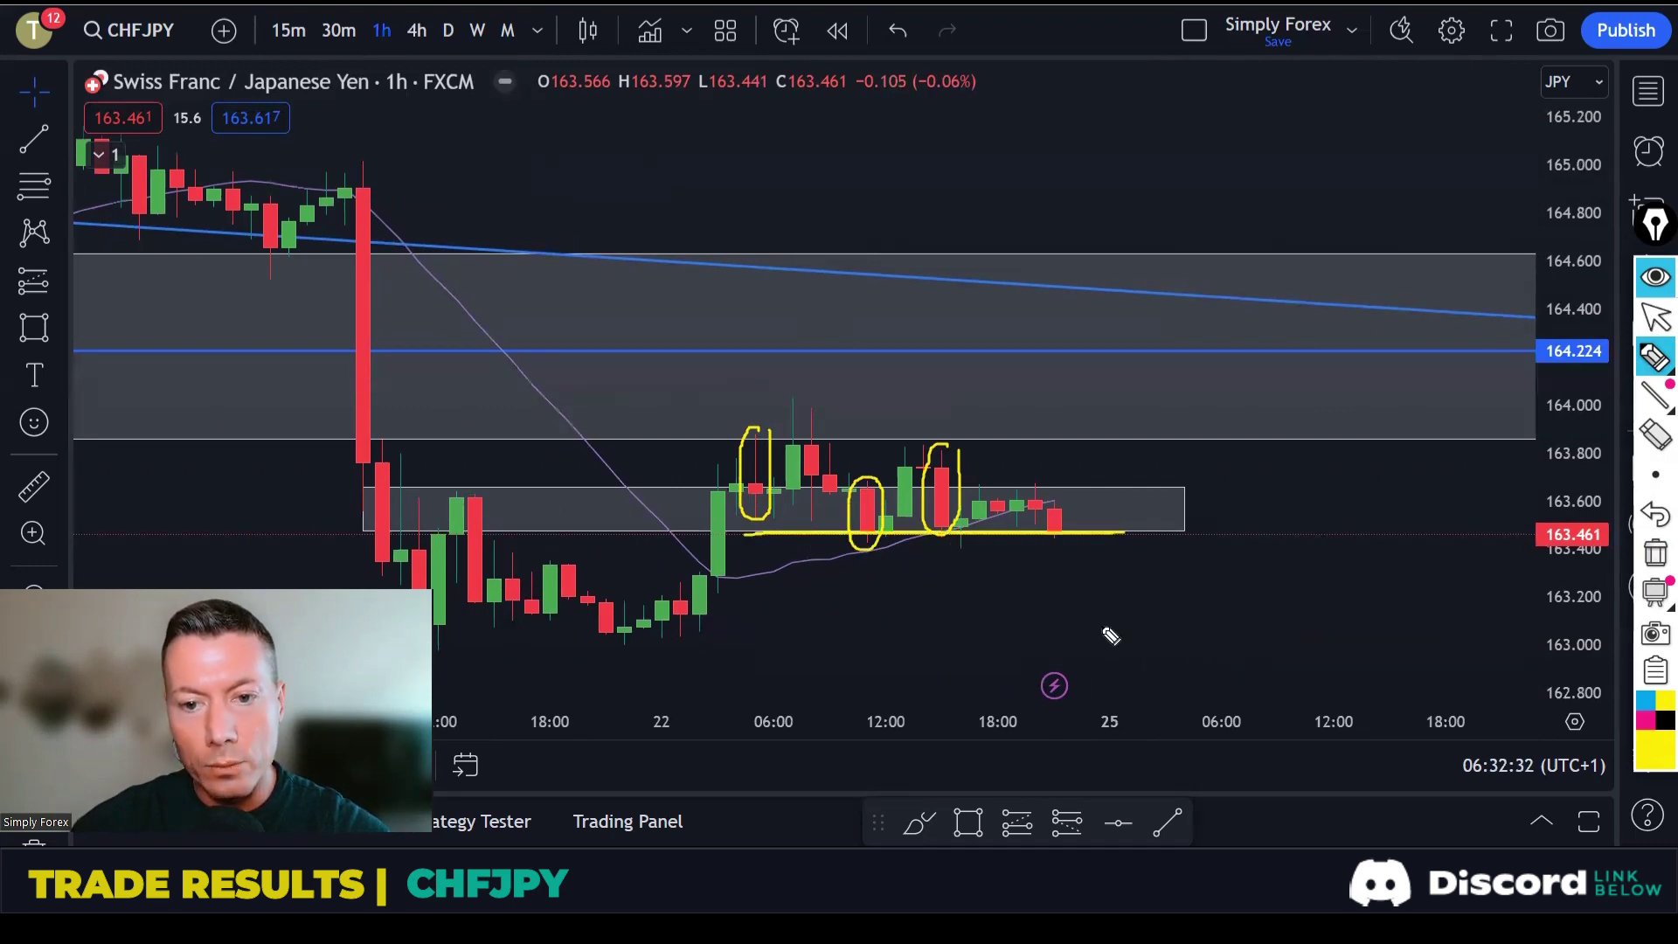
{"action": "mouse_move", "coordinate": [1056, 505]}
{"action": "left_mouse_down"}
{"action": "mouse_move", "coordinate": [1054, 566]}
{"action": "mouse_move", "coordinate": [1078, 566]}
{"action": "mouse_move", "coordinate": [1085, 521]}
{"action": "mouse_move", "coordinate": [1059, 509]}
{"action": "left_mouse_up"}
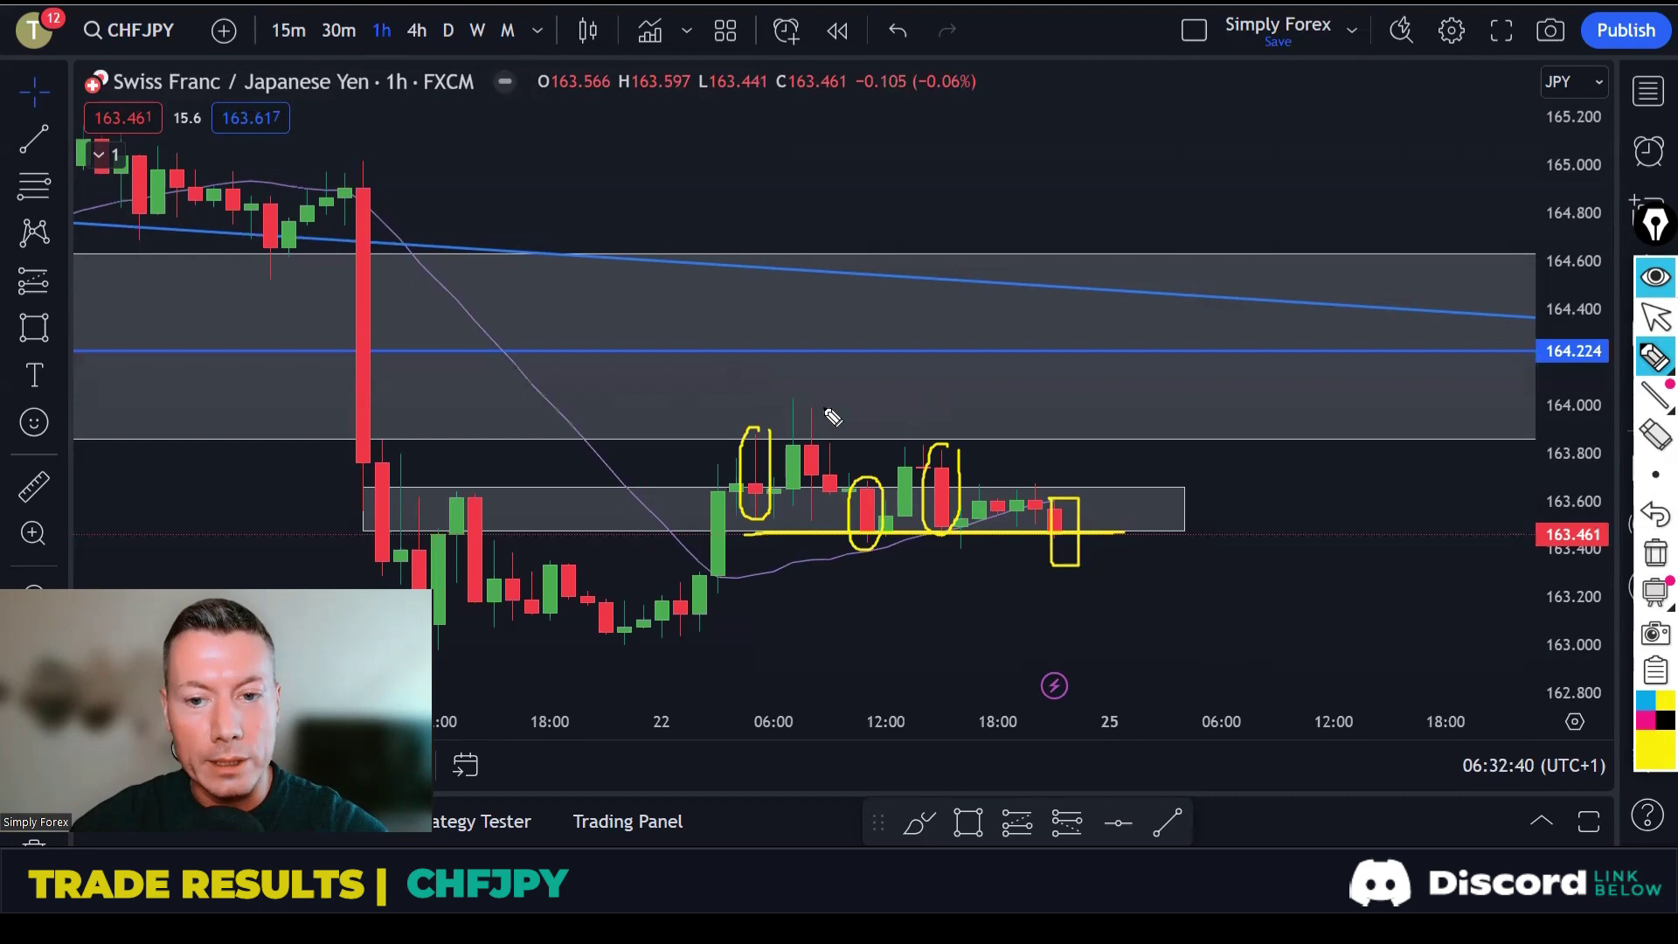
Mark the two lower highs and two lower lows with yellow lines, add a downward arrow, and clear all ink from the hourly chart.
{"action": "mouse_move", "coordinate": [825, 413]}
{"action": "left_mouse_down"}
{"action": "mouse_move", "coordinate": [897, 411]}
{"action": "mouse_move", "coordinate": [1035, 451]}
{"action": "left_mouse_up"}
{"action": "left_click_drag", "start_coordinate": [830, 549], "coordinate": [1117, 564]}
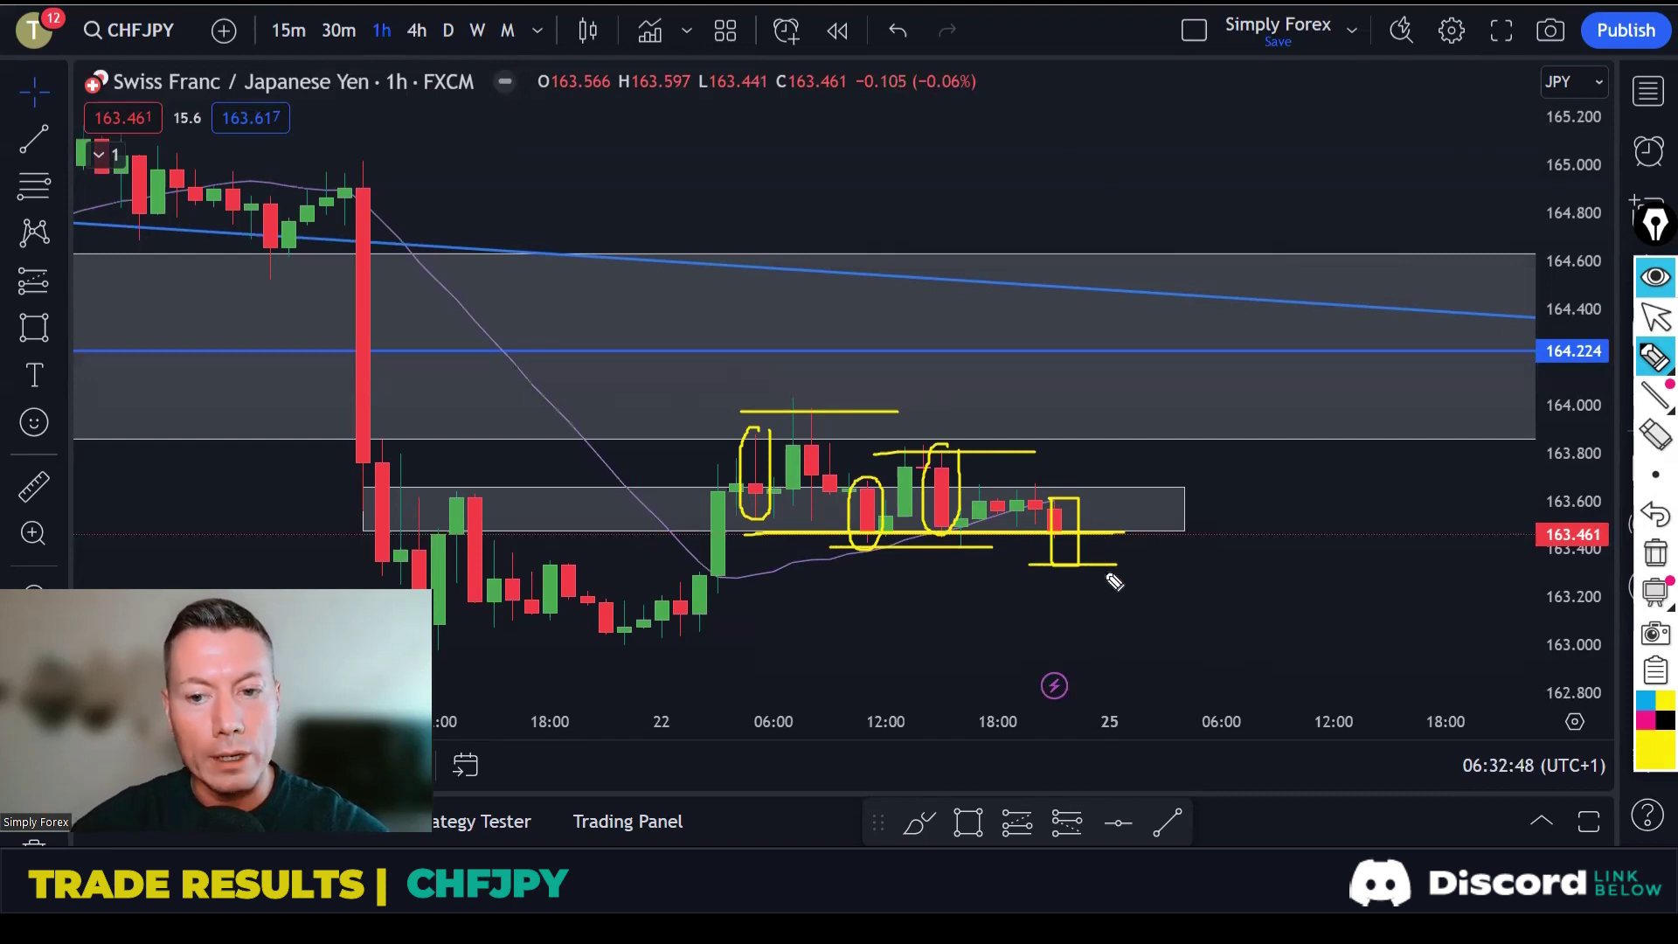
{"action": "mouse_move", "coordinate": [1099, 557]}
{"action": "left_mouse_down"}
{"action": "mouse_move", "coordinate": [1167, 657]}
{"action": "mouse_move", "coordinate": [1169, 636]}
{"action": "mouse_move", "coordinate": [1169, 660]}
{"action": "mouse_move", "coordinate": [1141, 664]}
{"action": "left_mouse_up"}
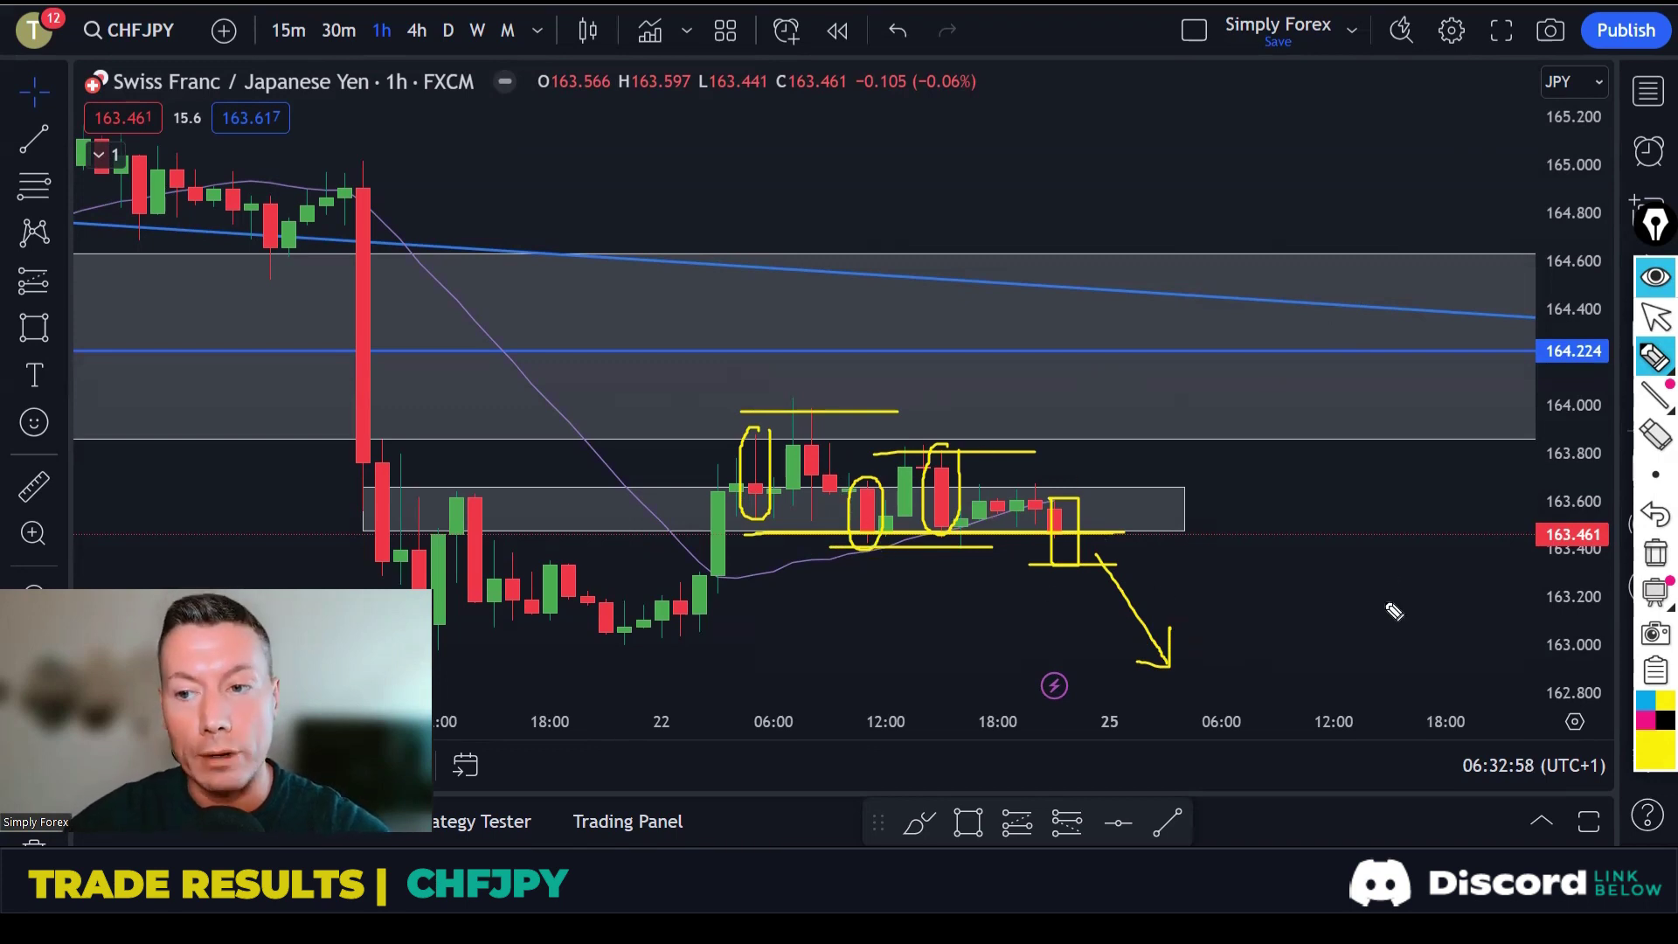
{"action": "left_click", "coordinate": [1648, 557]}
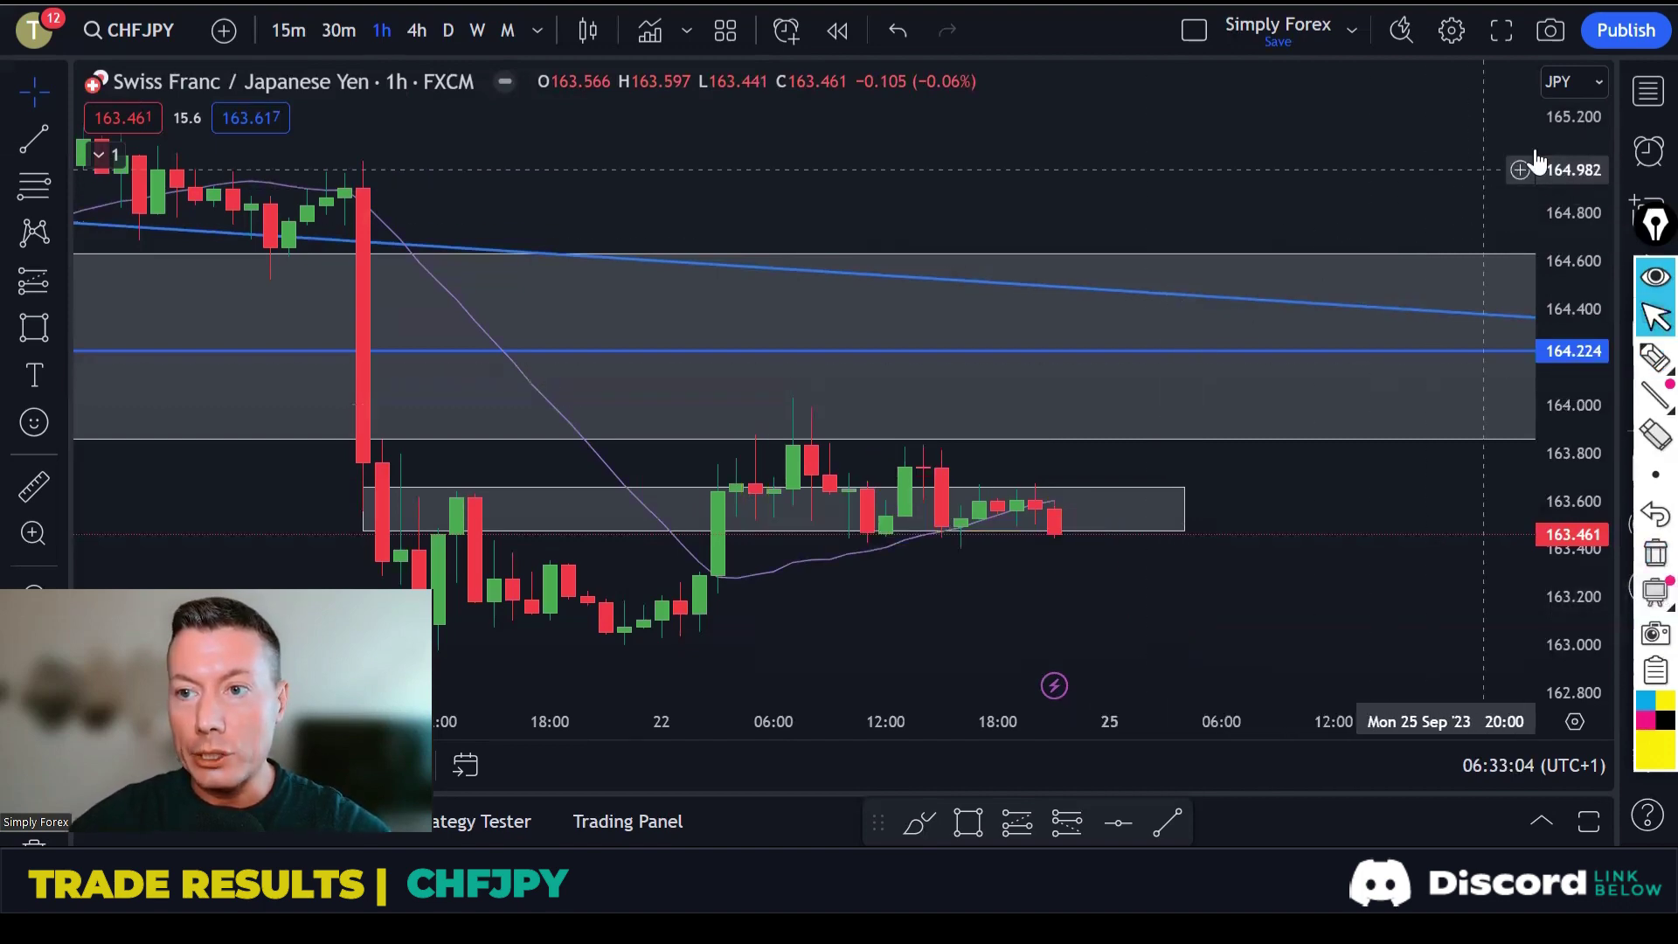
Load GBPJPY from the watchlist and show its daily chart framed on the recent downtrend and grey support zone.
{"action": "left_click", "coordinate": [1646, 91]}
{"action": "scroll", "coordinate": [1484, 425], "scroll_direction": "down", "scroll_amount": 8}
{"action": "left_click", "coordinate": [1457, 408]}
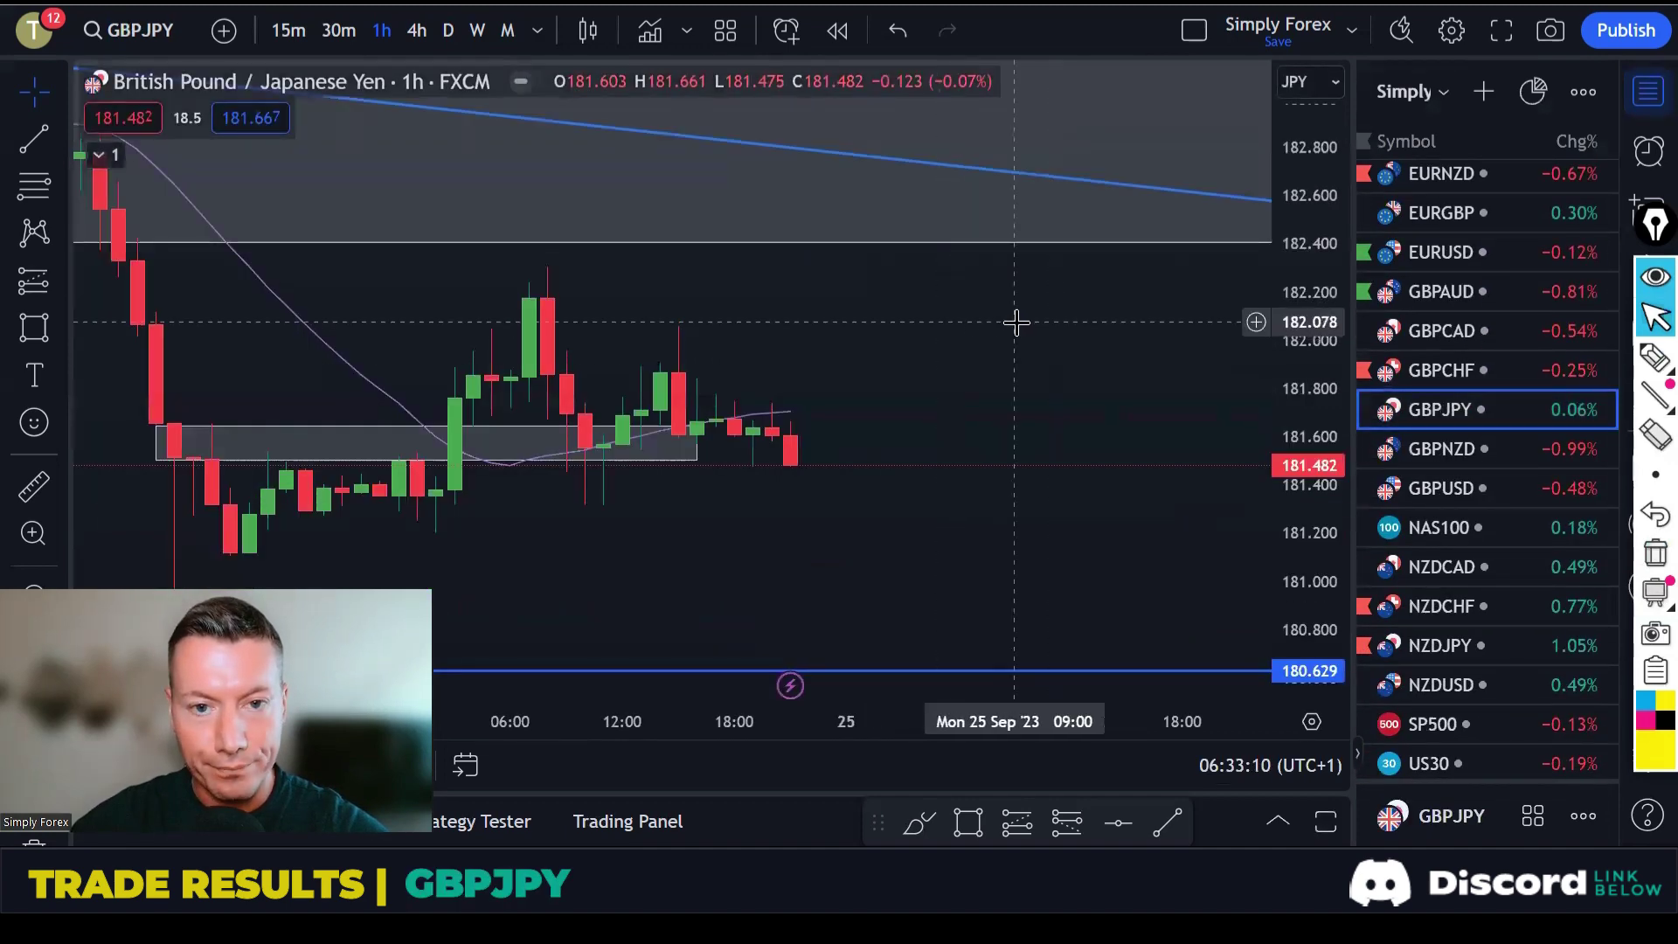
{"action": "left_click", "coordinate": [450, 30]}
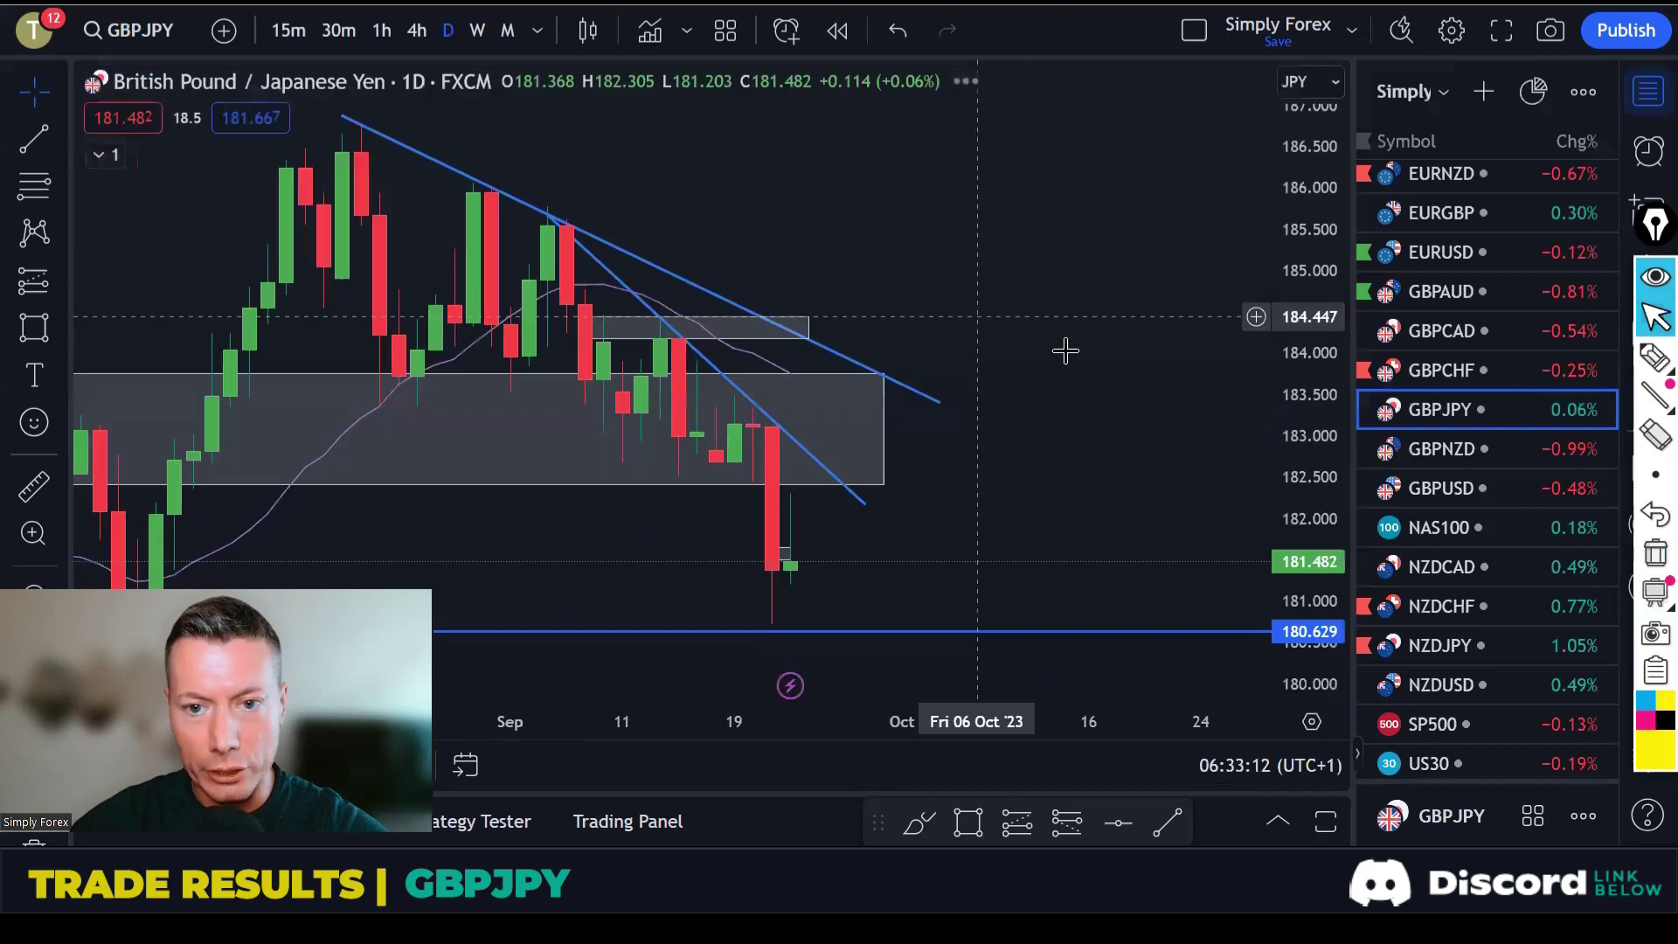
{"action": "scroll", "coordinate": [1067, 344], "scroll_direction": "up", "scroll_amount": 3}
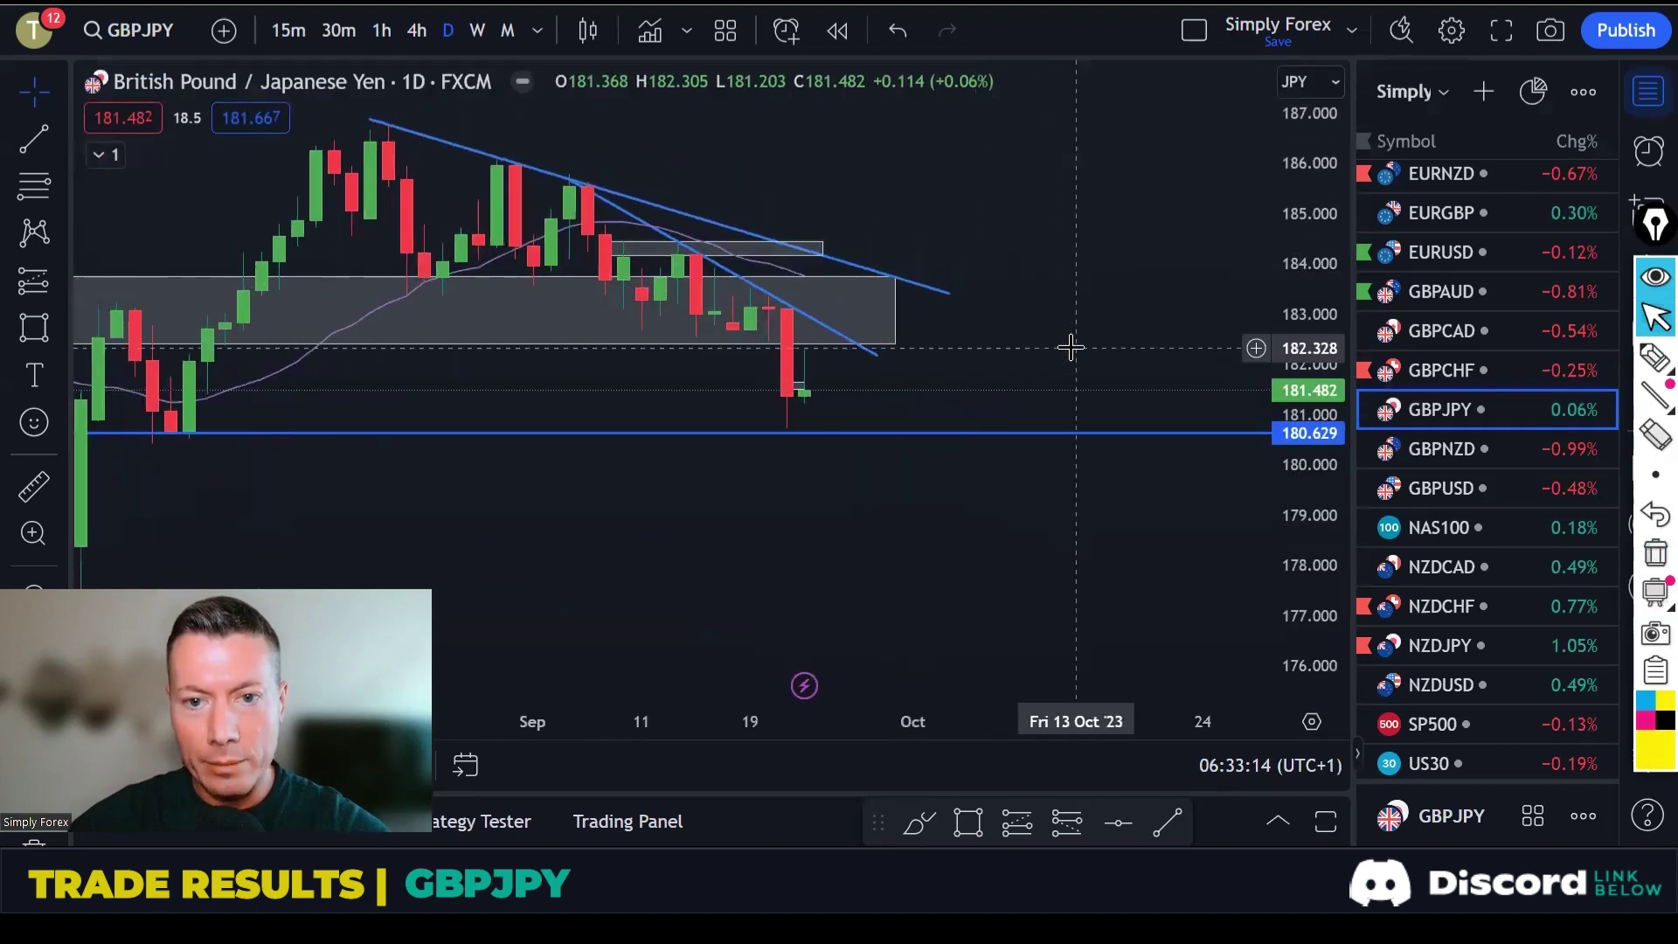
{"action": "left_click_drag", "start_coordinate": [925, 176], "coordinate": [1210, 230]}
{"action": "scroll", "coordinate": [1057, 200], "scroll_direction": "up", "scroll_amount": 2}
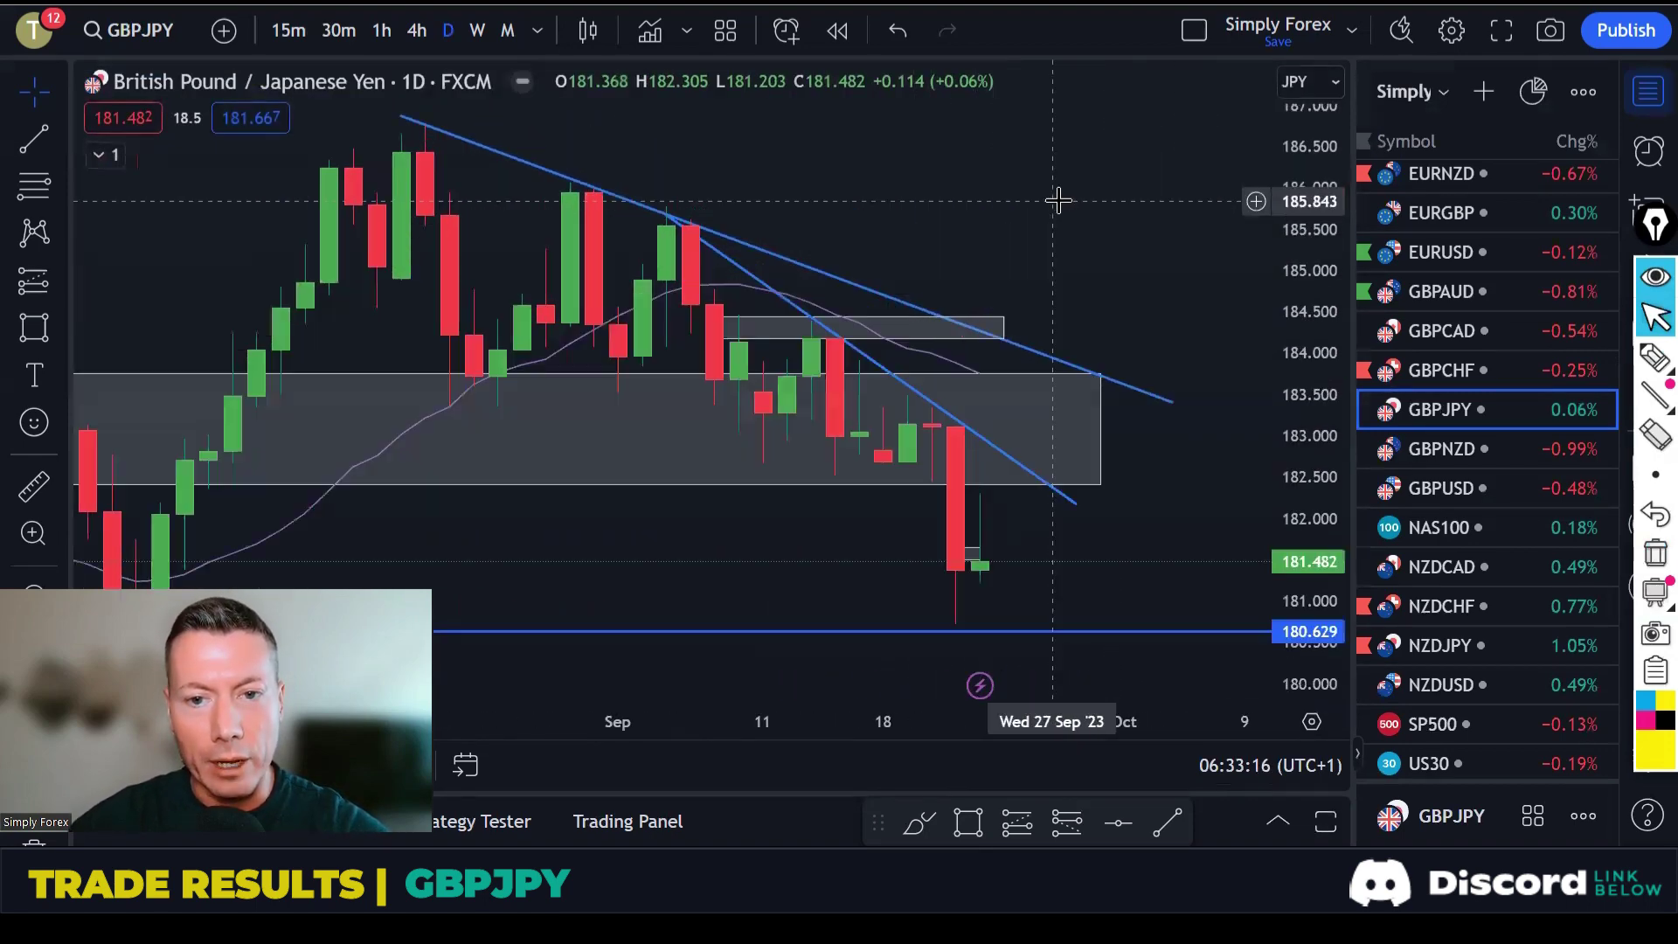
Trace the daily downtrend's swings from the late-August high in yellow and underline the lows with two successively lower horizontal lines.
{"action": "scroll", "coordinate": [1093, 213], "scroll_direction": "left", "scroll_amount": 3}
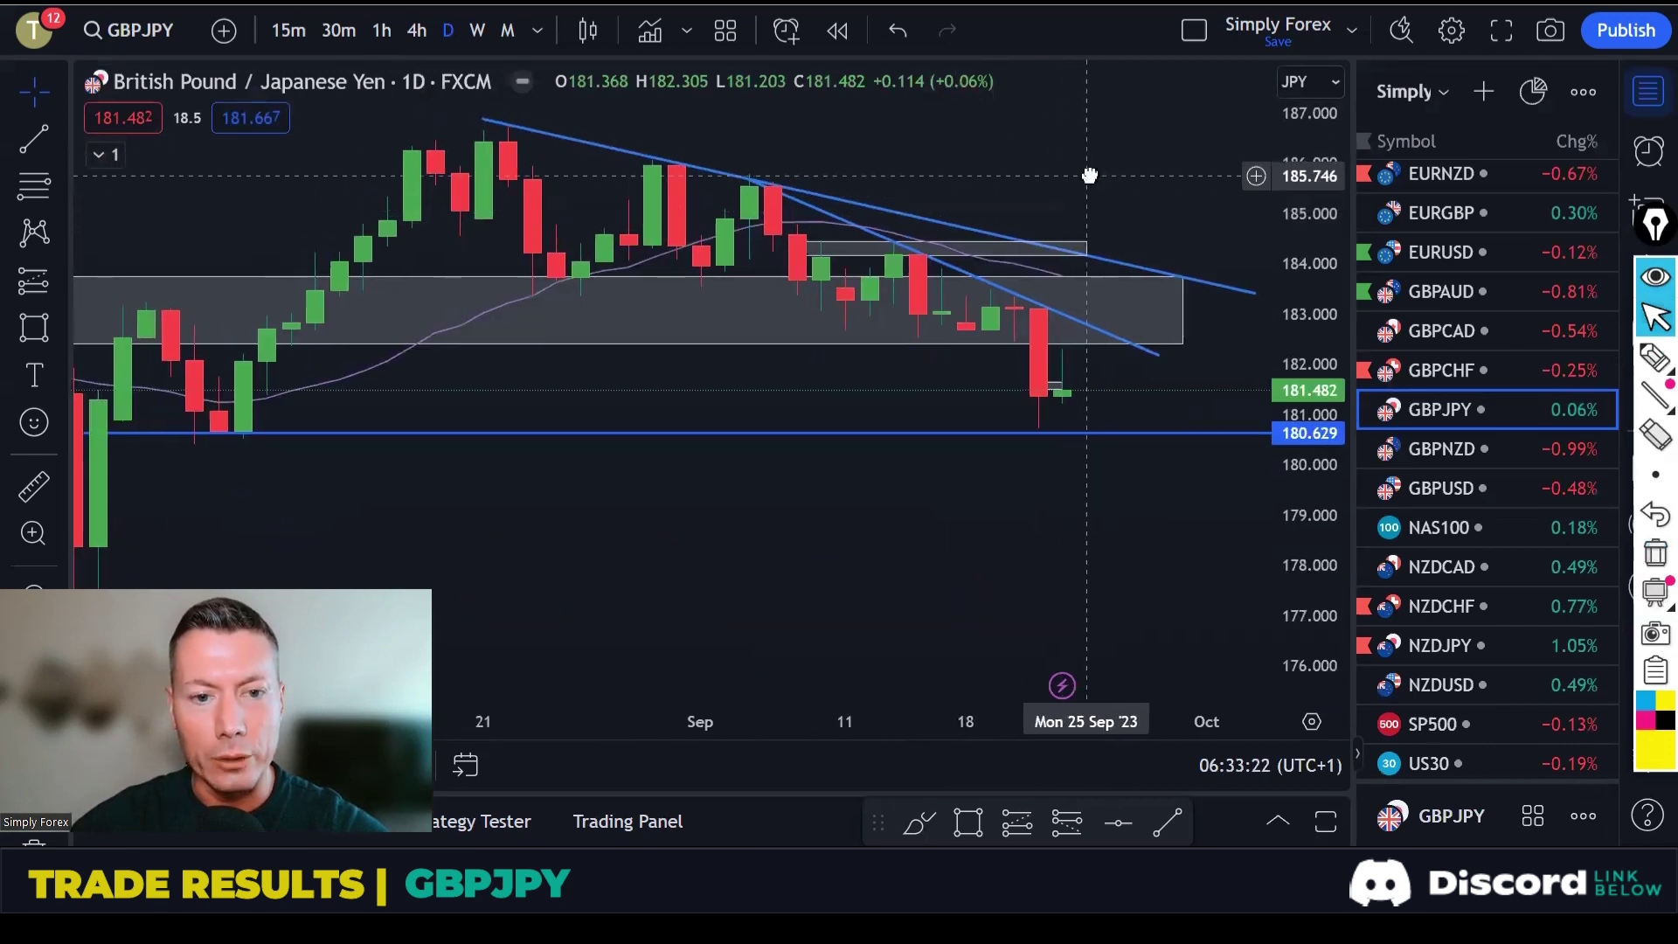
{"action": "scroll", "coordinate": [1083, 175], "scroll_direction": "right", "scroll_amount": 1}
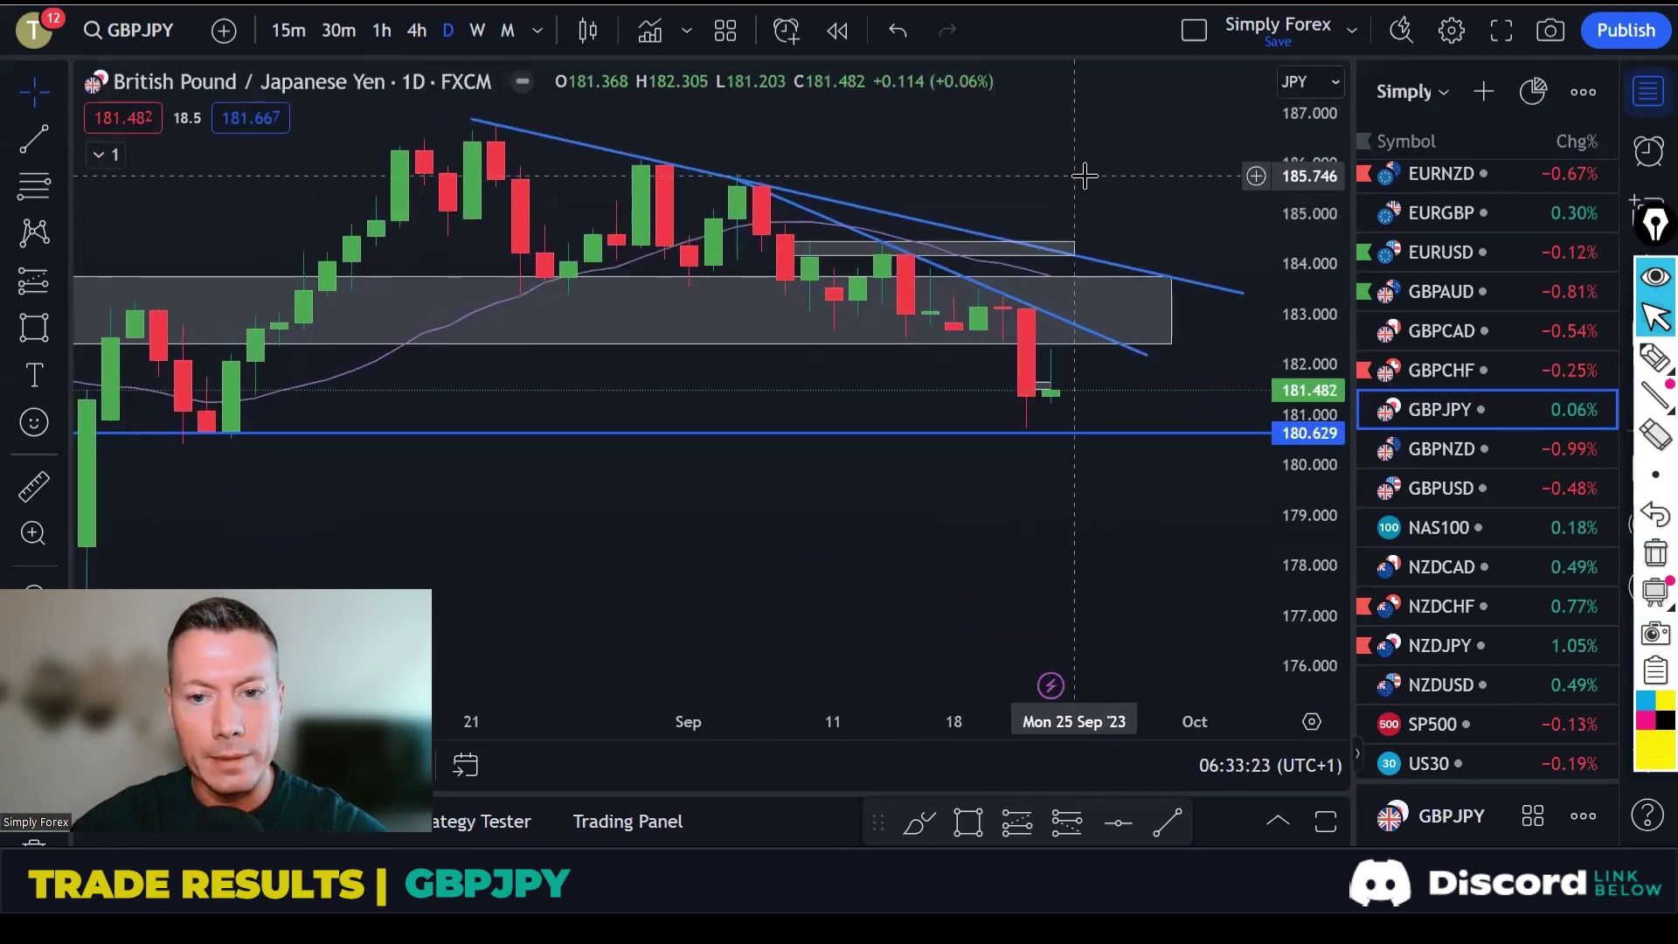
{"action": "left_click", "coordinate": [1654, 356]}
{"action": "mouse_move", "coordinate": [473, 123]}
{"action": "left_mouse_down"}
{"action": "mouse_move", "coordinate": [611, 223]}
{"action": "mouse_move", "coordinate": [642, 166]}
{"action": "mouse_move", "coordinate": [686, 278]}
{"action": "mouse_move", "coordinate": [751, 194]}
{"action": "mouse_move", "coordinate": [830, 321]}
{"action": "mouse_move", "coordinate": [890, 249]}
{"action": "mouse_move", "coordinate": [942, 325]}
{"action": "left_mouse_up"}
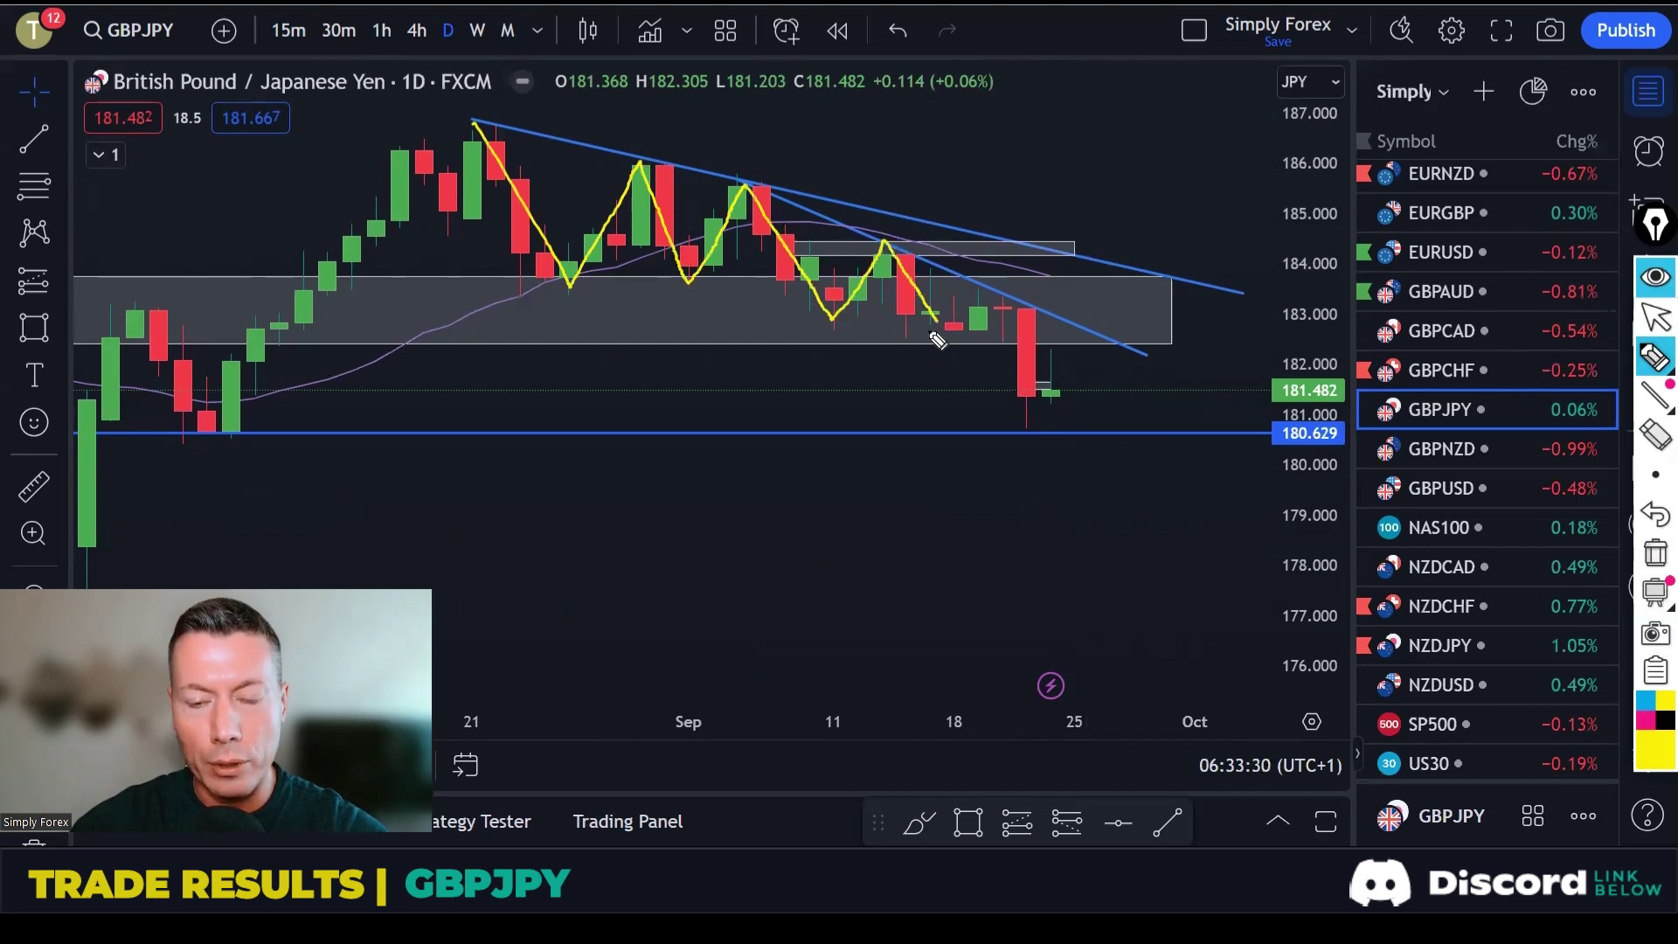
{"action": "mouse_move", "coordinate": [500, 300]}
{"action": "left_mouse_down"}
{"action": "mouse_move", "coordinate": [800, 300]}
{"action": "mouse_move", "coordinate": [1019, 334]}
{"action": "left_mouse_up"}
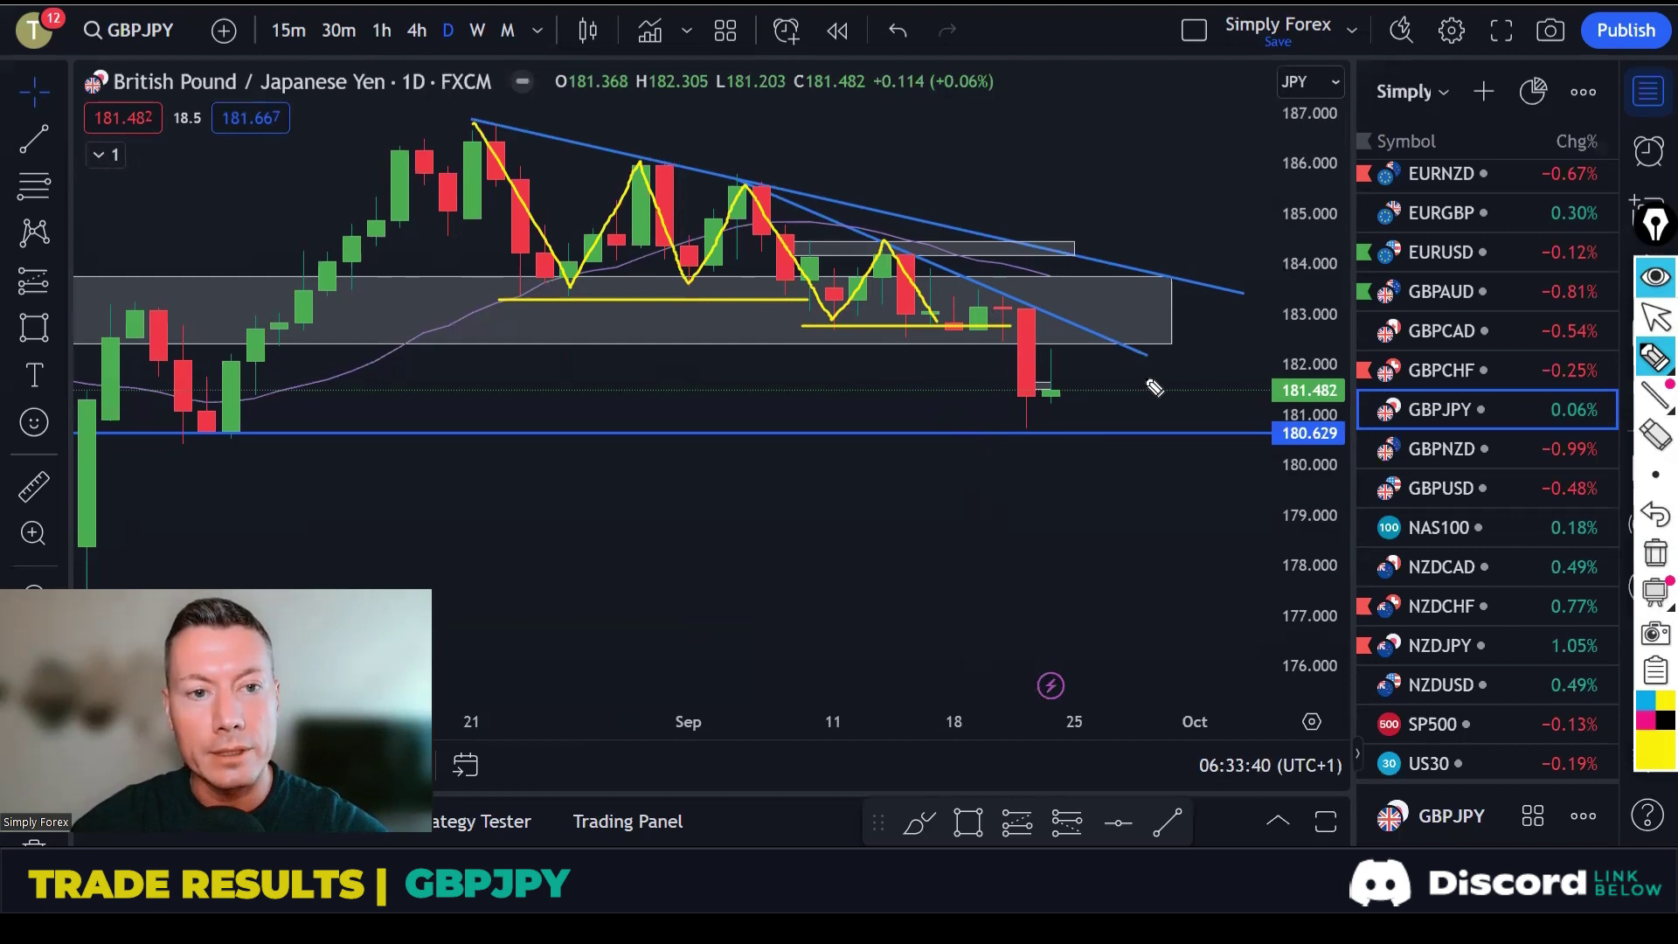
Clear the ink and mark the three successive lower highs on the daily chart with short yellow horizontal lines.
{"action": "left_click", "coordinate": [1654, 553]}
{"action": "mouse_move", "coordinate": [609, 166]}
{"action": "left_mouse_down"}
{"action": "mouse_move", "coordinate": [736, 166]}
{"action": "mouse_move", "coordinate": [769, 186]}
{"action": "left_mouse_up"}
{"action": "left_click_drag", "start_coordinate": [860, 252], "coordinate": [950, 253]}
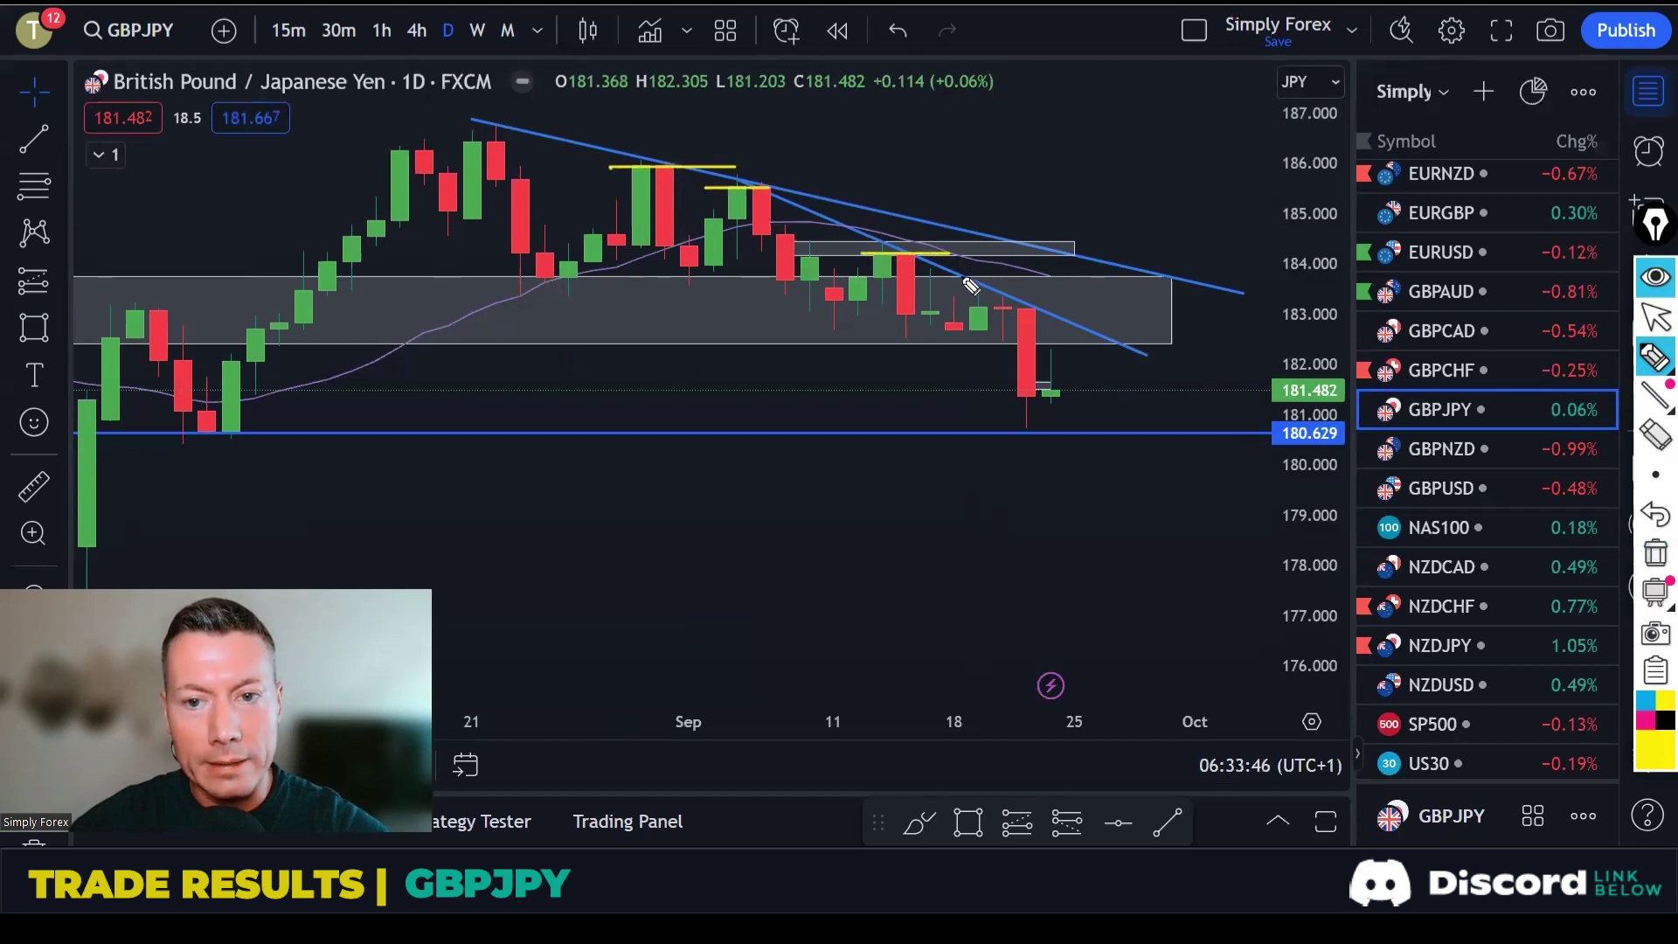
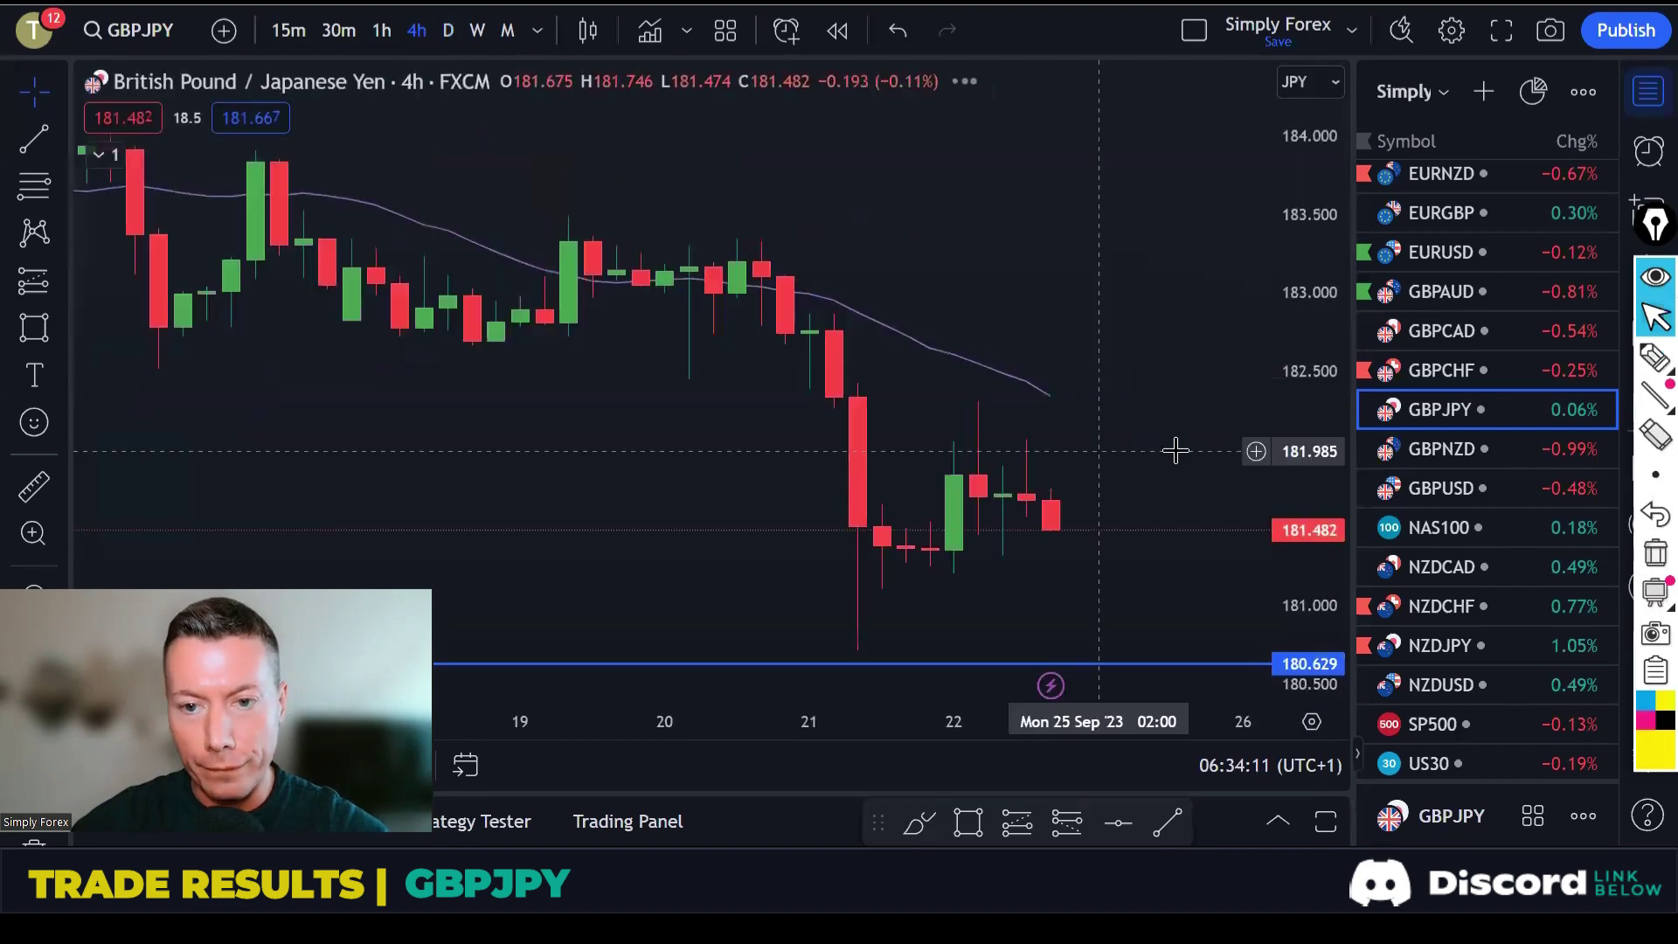
On the 4-hour chart, underline the large grey zone's lower edge, circle the high beneath it, add a downward arrow, and clear all ink.
{"action": "scroll", "coordinate": [1108, 279], "scroll_direction": "down", "scroll_amount": 5}
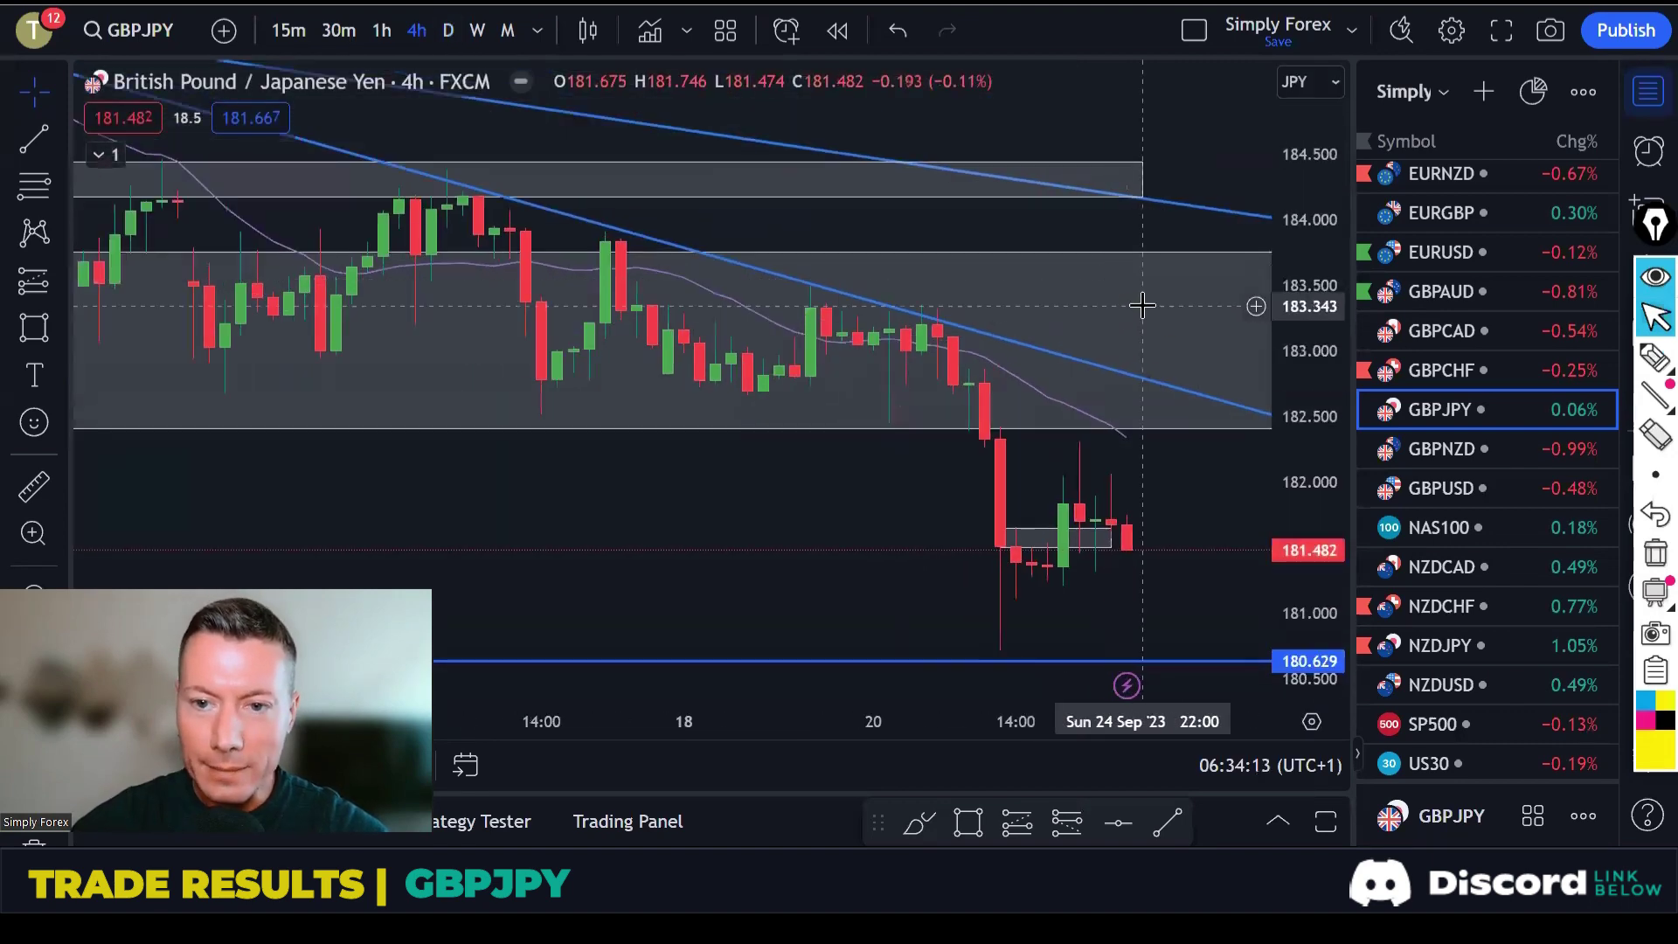
{"action": "left_click_drag", "start_coordinate": [1142, 299], "coordinate": [831, 289]}
{"action": "scroll", "coordinate": [1001, 308], "scroll_direction": "down", "scroll_amount": 3}
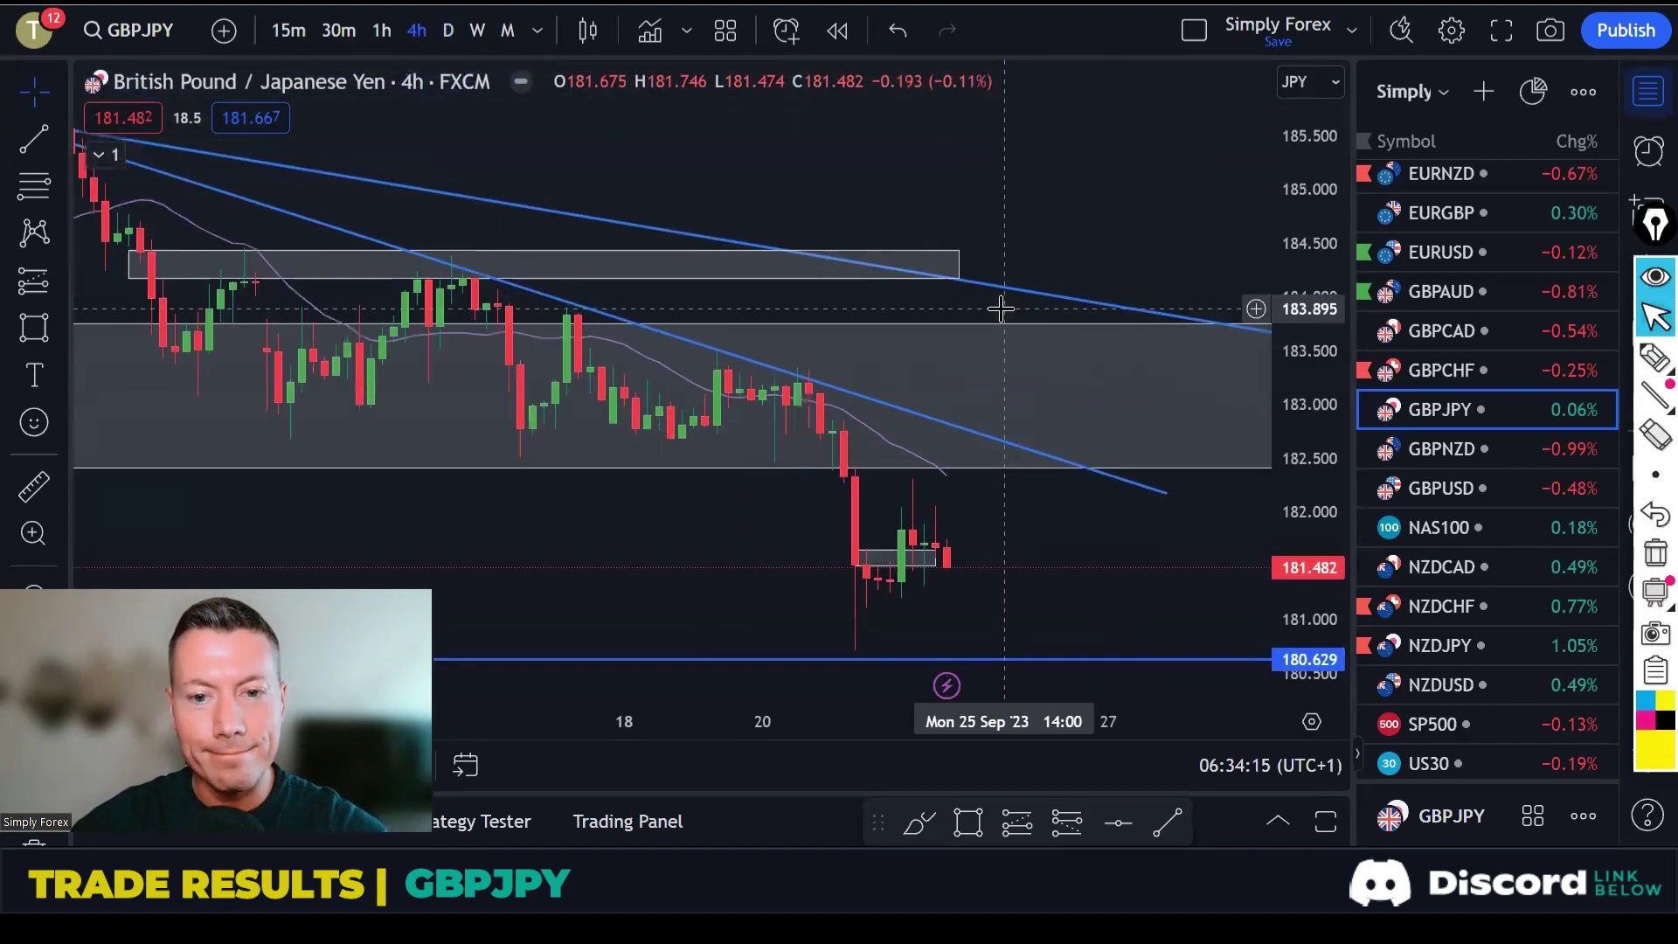
{"action": "scroll", "coordinate": [1000, 308], "scroll_direction": "up", "scroll_amount": 2}
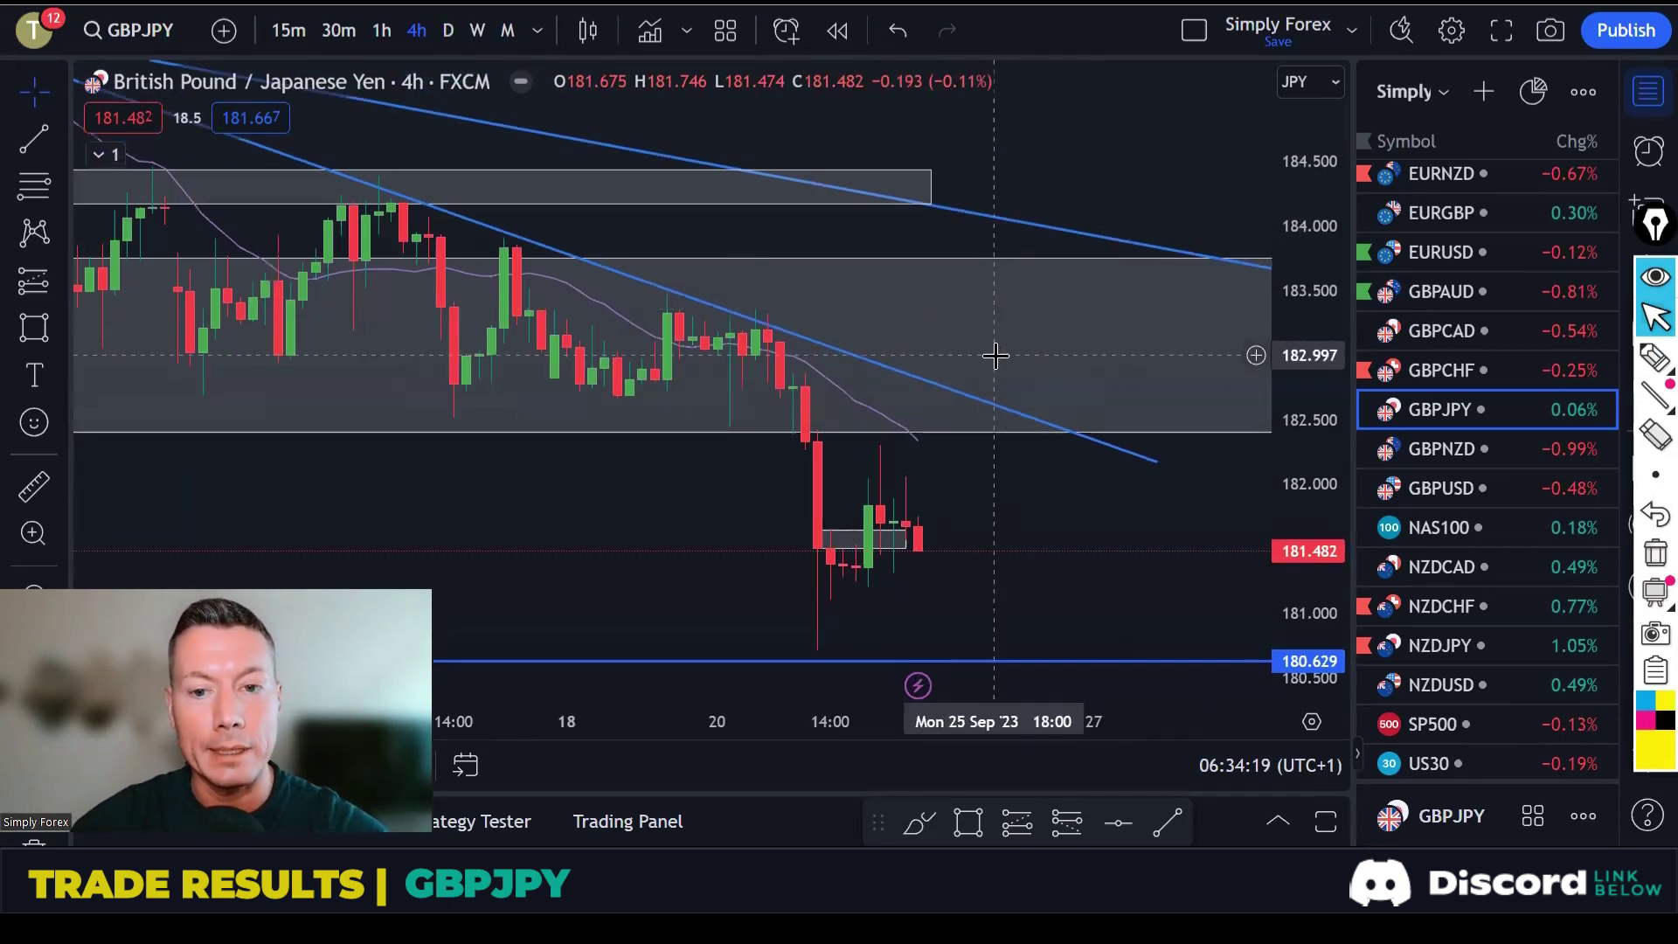
{"action": "left_click", "coordinate": [1654, 358]}
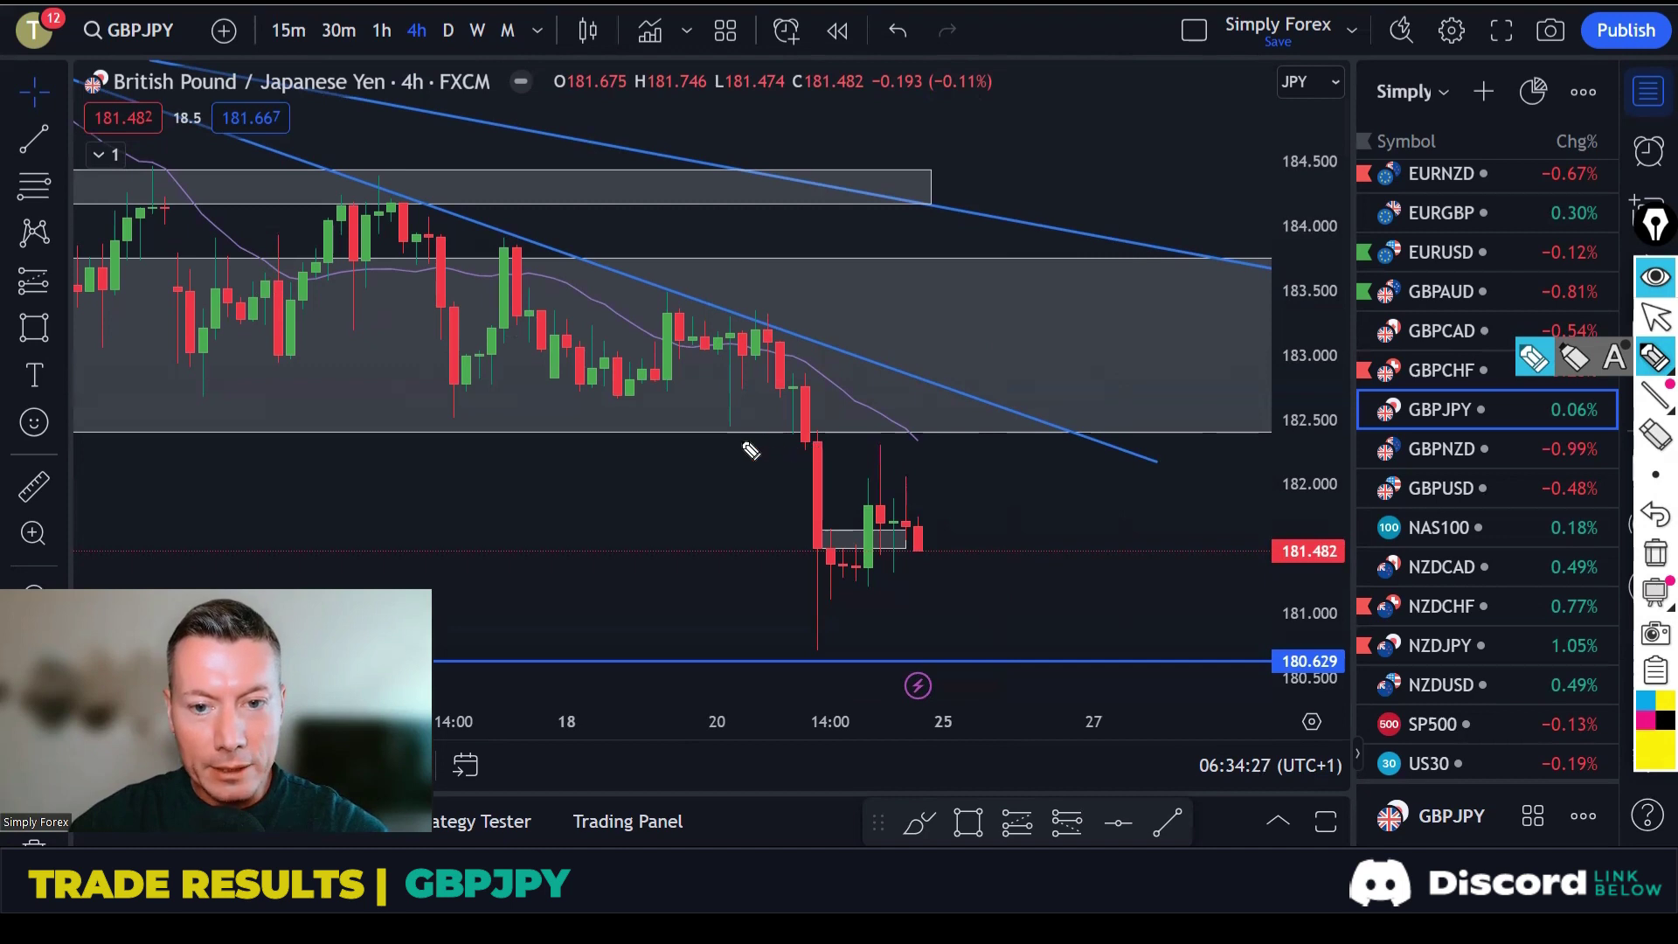
{"action": "mouse_move", "coordinate": [677, 437]}
{"action": "left_mouse_down"}
{"action": "mouse_move", "coordinate": [949, 437]}
{"action": "mouse_move", "coordinate": [861, 442]}
{"action": "mouse_move", "coordinate": [937, 550]}
{"action": "mouse_move", "coordinate": [941, 526]}
{"action": "mouse_move", "coordinate": [930, 556]}
{"action": "left_mouse_up"}
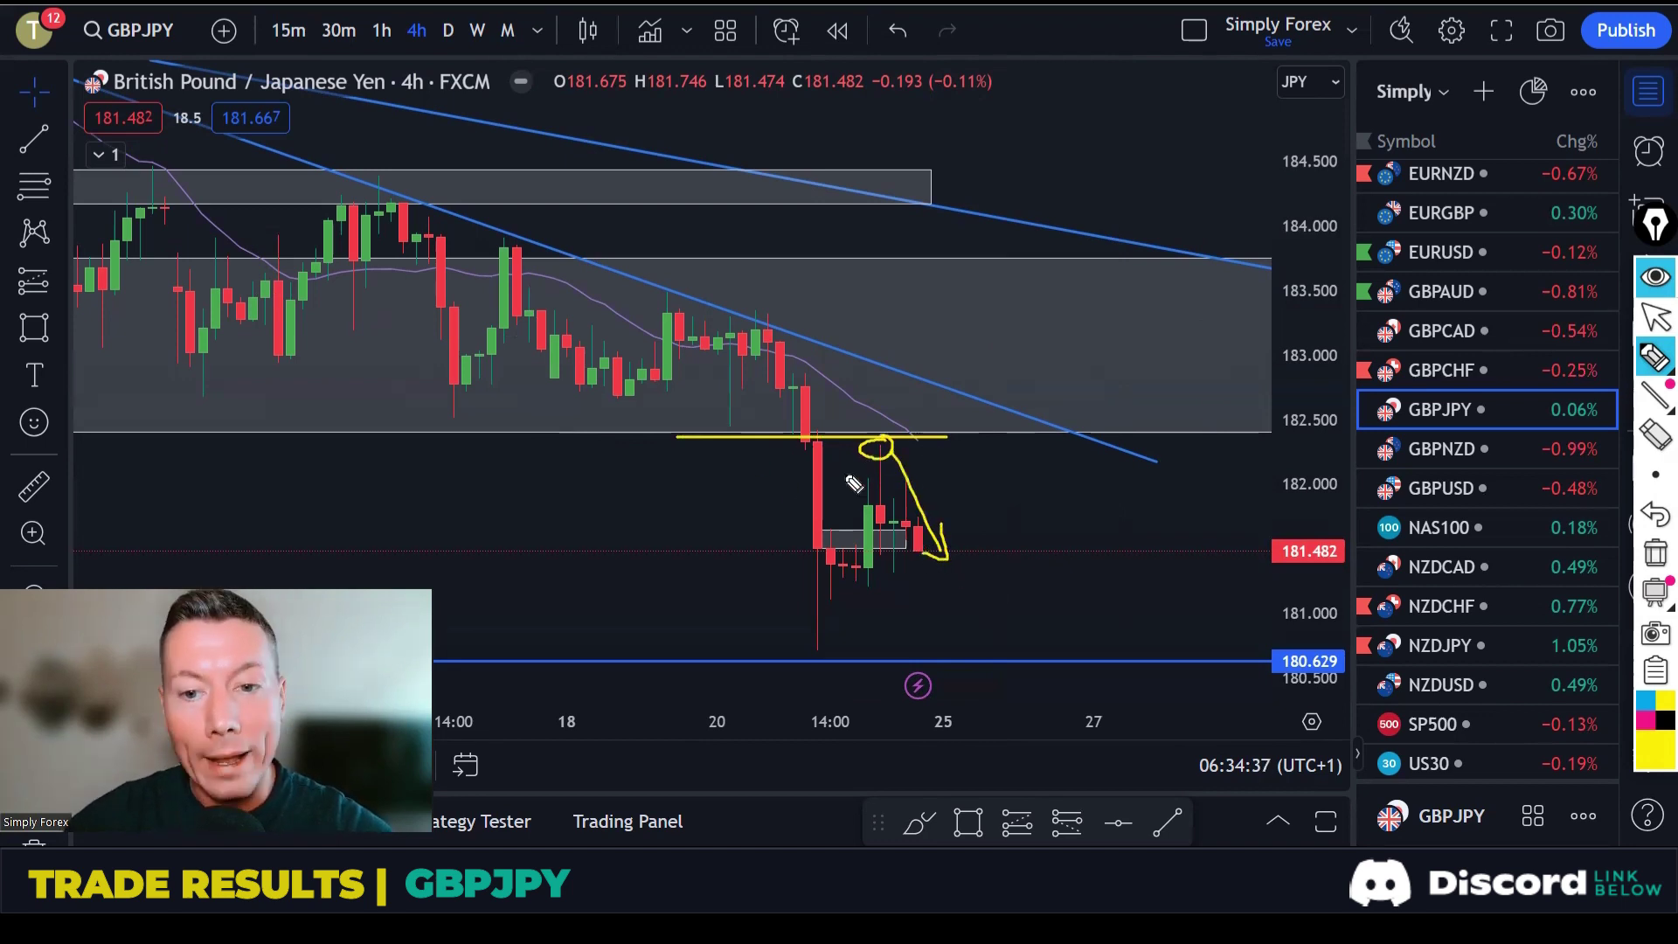
{"action": "key", "text": "ctrl+shift+c"}
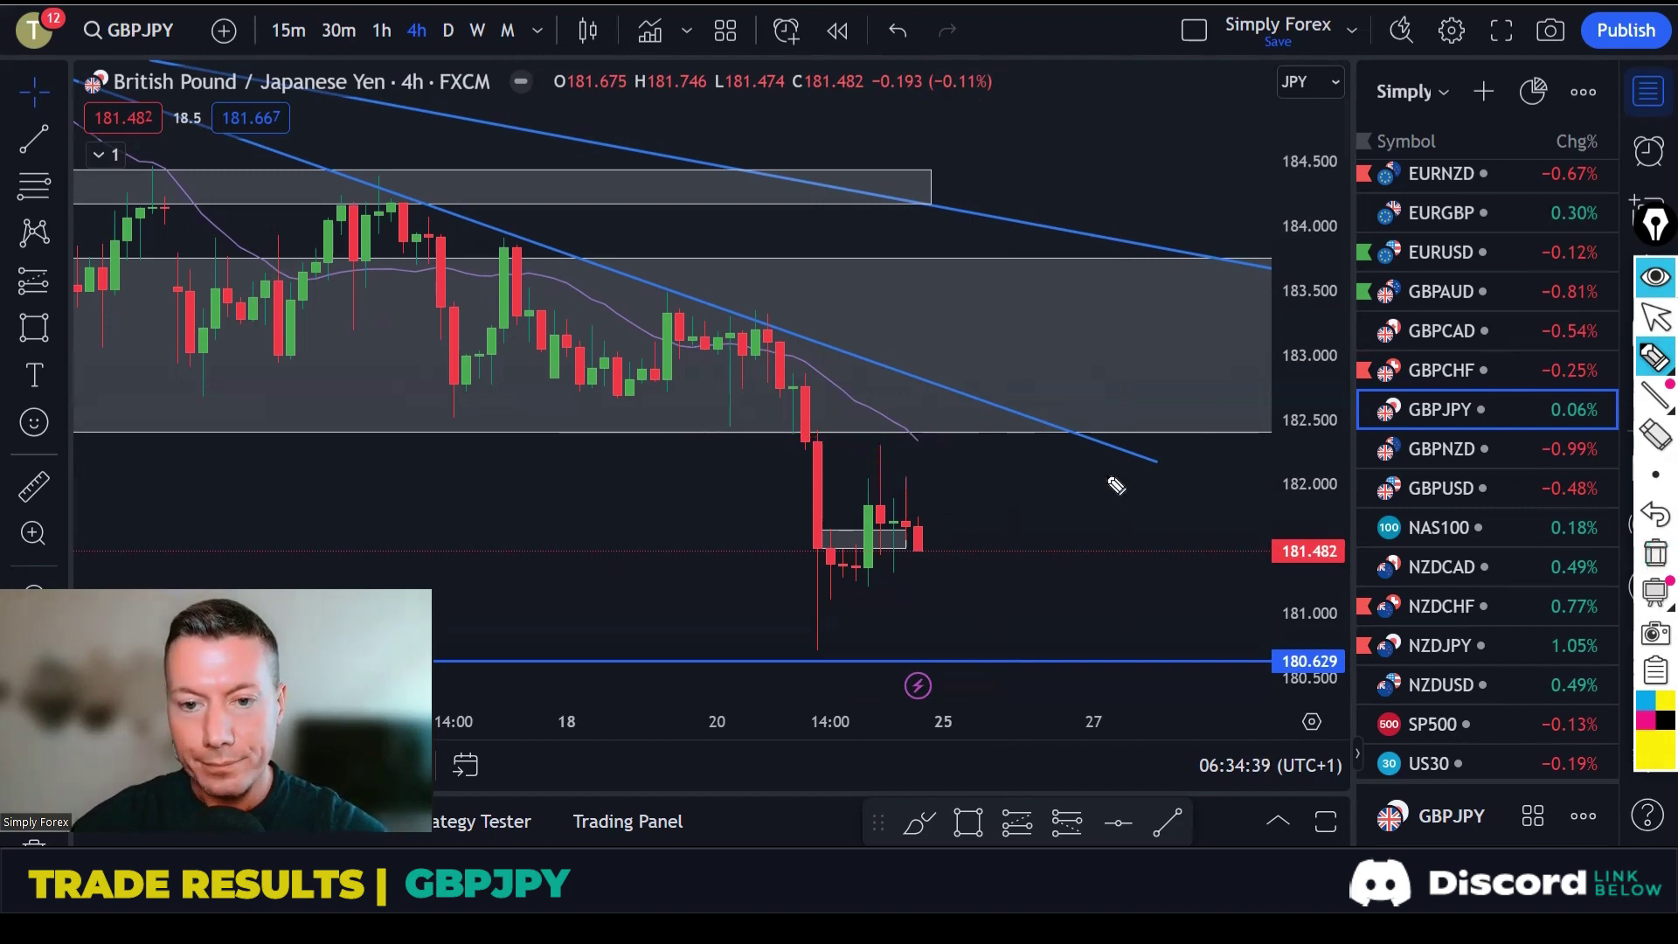
{"action": "key", "text": "ctrl+shift+1"}
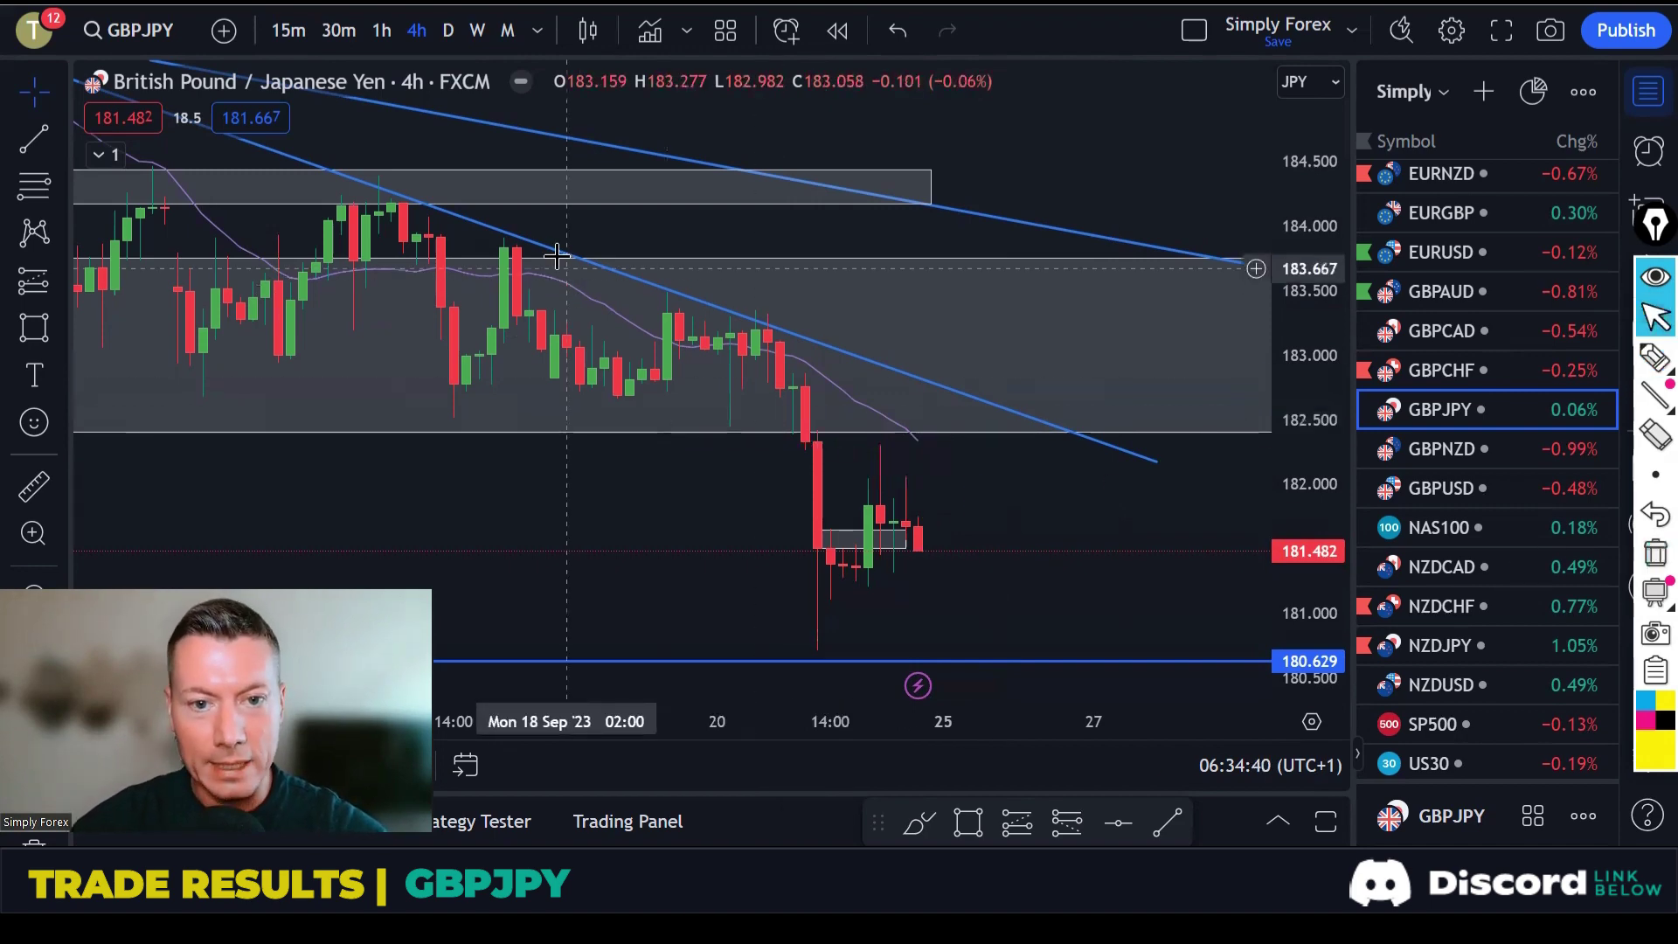
Show the 1-hour GBPJPY chart and trace the latest rise and pullback around the small grey zone with a yellow zigzag.
{"action": "left_click", "coordinate": [381, 29]}
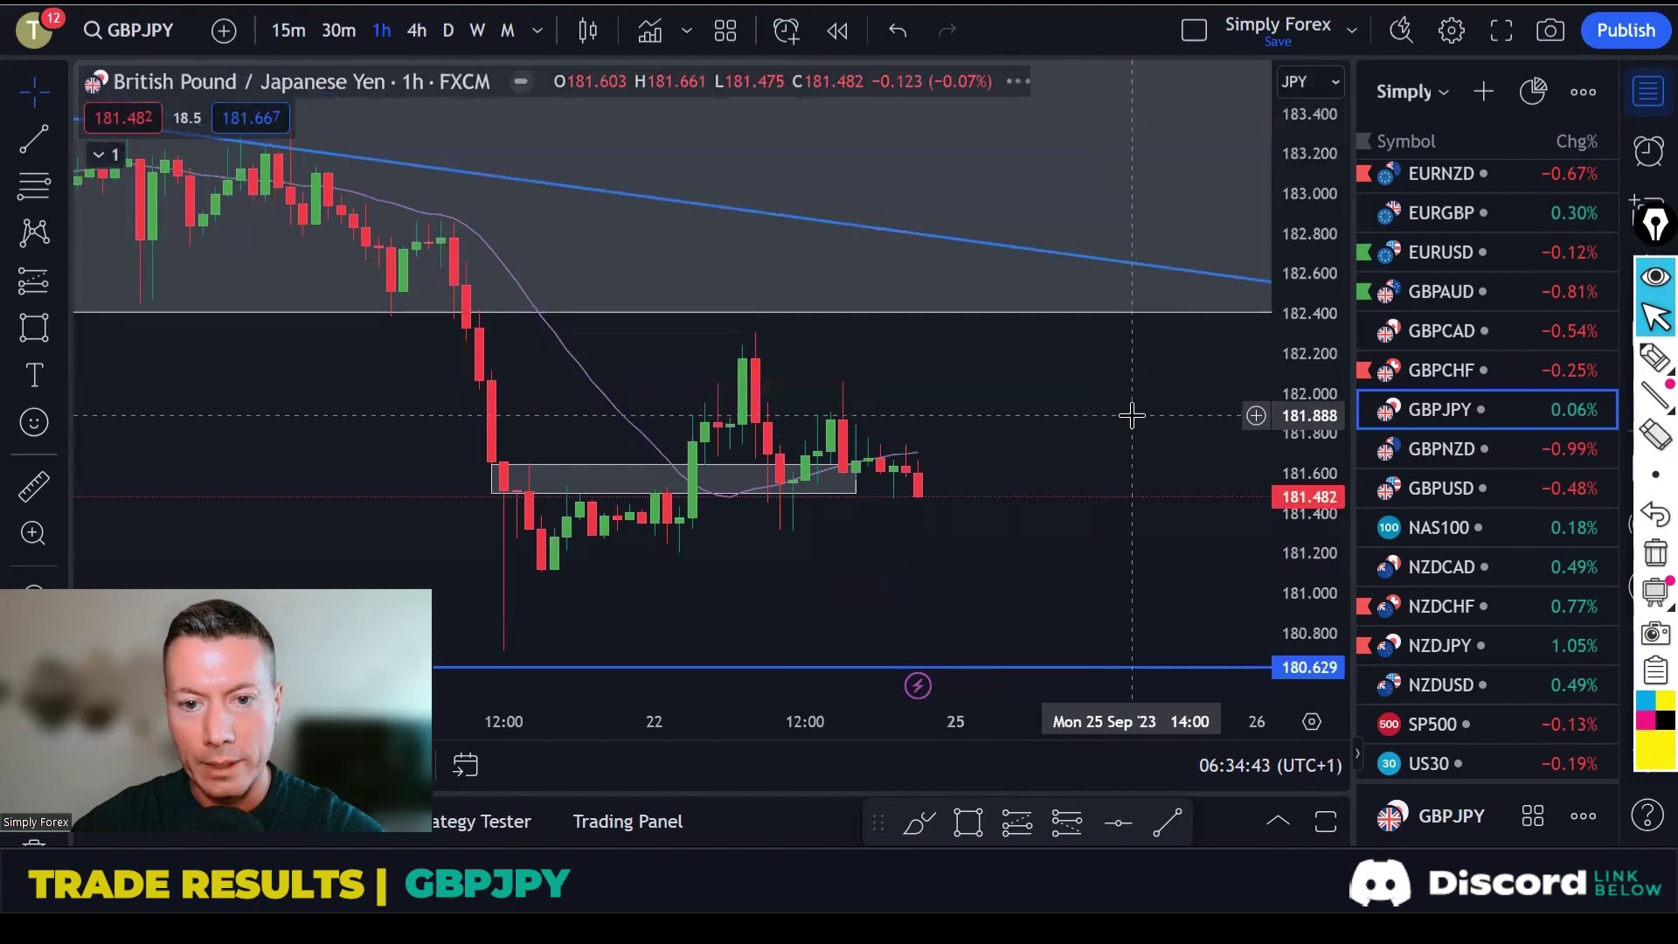
{"action": "scroll", "coordinate": [1132, 415], "scroll_direction": "down", "scroll_amount": 3}
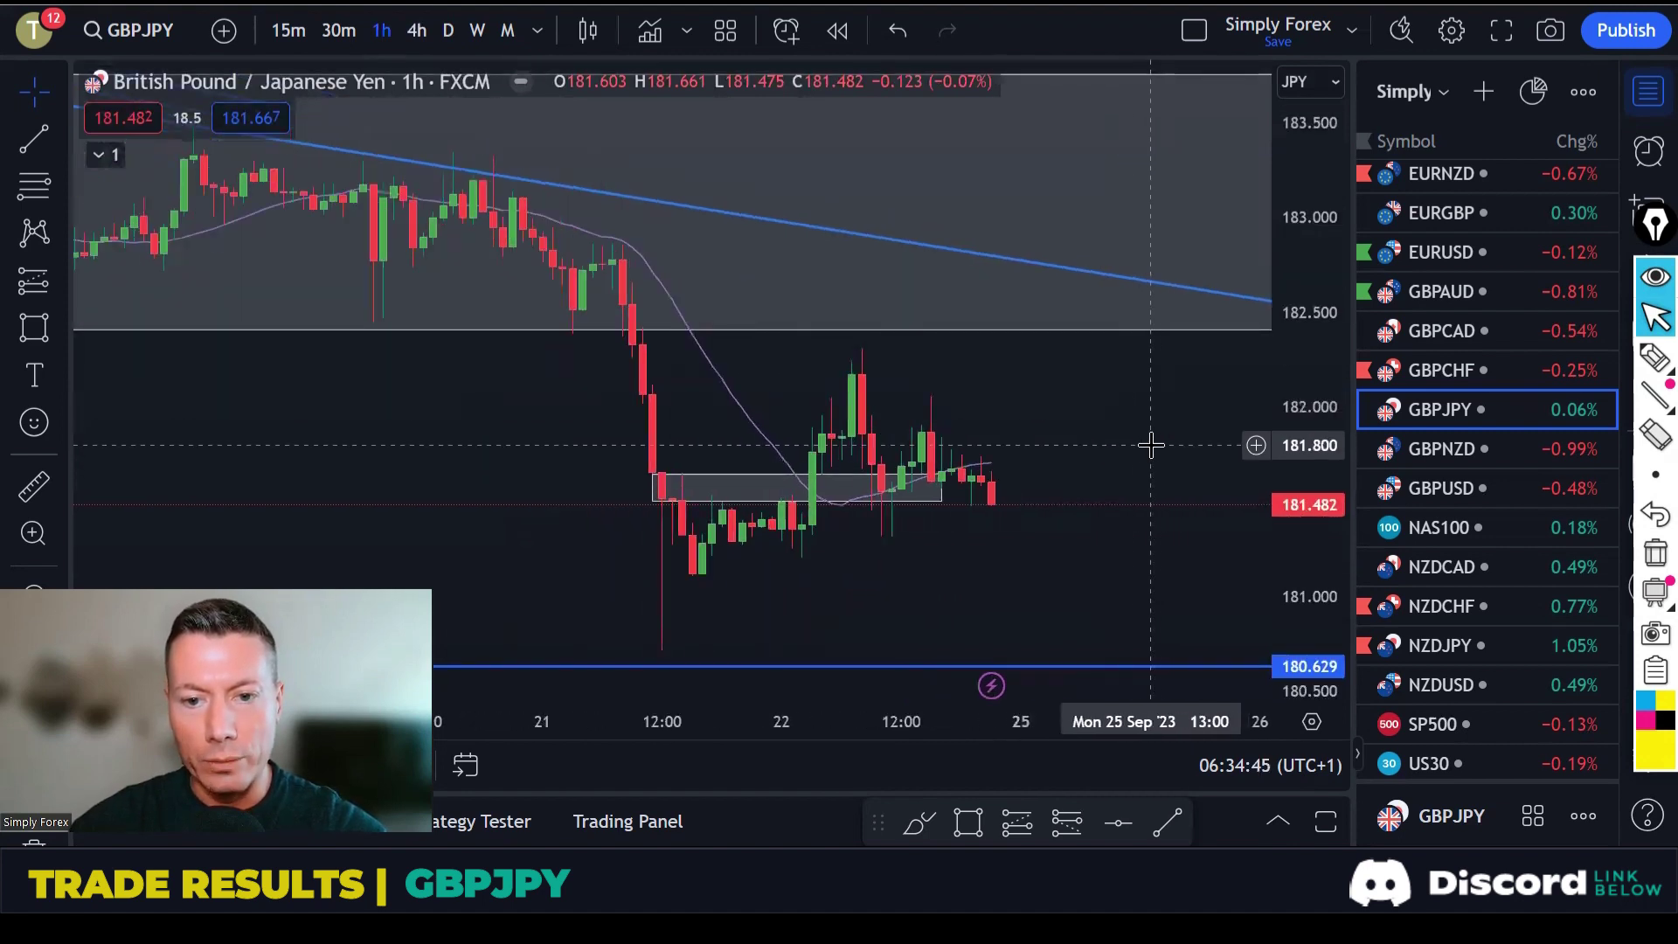
{"action": "left_click_drag", "start_coordinate": [1150, 445], "coordinate": [1041, 428]}
{"action": "left_click", "coordinate": [1651, 360]}
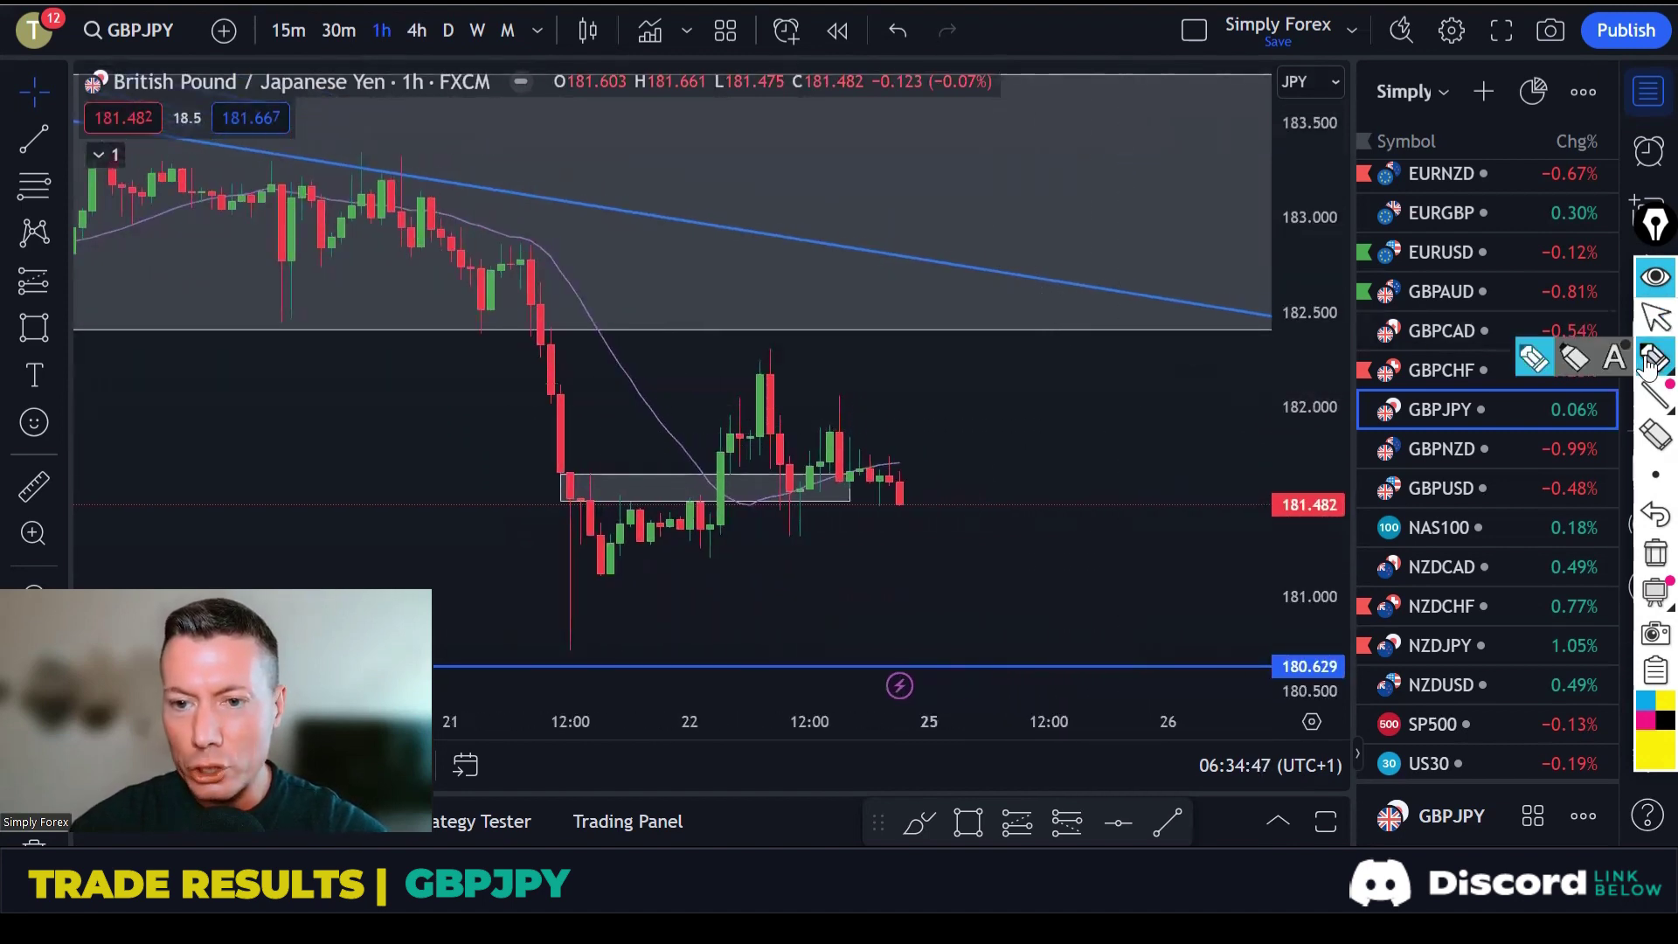
{"action": "mouse_move", "coordinate": [611, 562]}
{"action": "left_mouse_down"}
{"action": "mouse_move", "coordinate": [635, 500]}
{"action": "mouse_move", "coordinate": [687, 502]}
{"action": "mouse_move", "coordinate": [741, 384]}
{"action": "mouse_move", "coordinate": [809, 525]}
{"action": "mouse_move", "coordinate": [843, 404]}
{"action": "mouse_move", "coordinate": [879, 463]}
{"action": "left_mouse_up"}
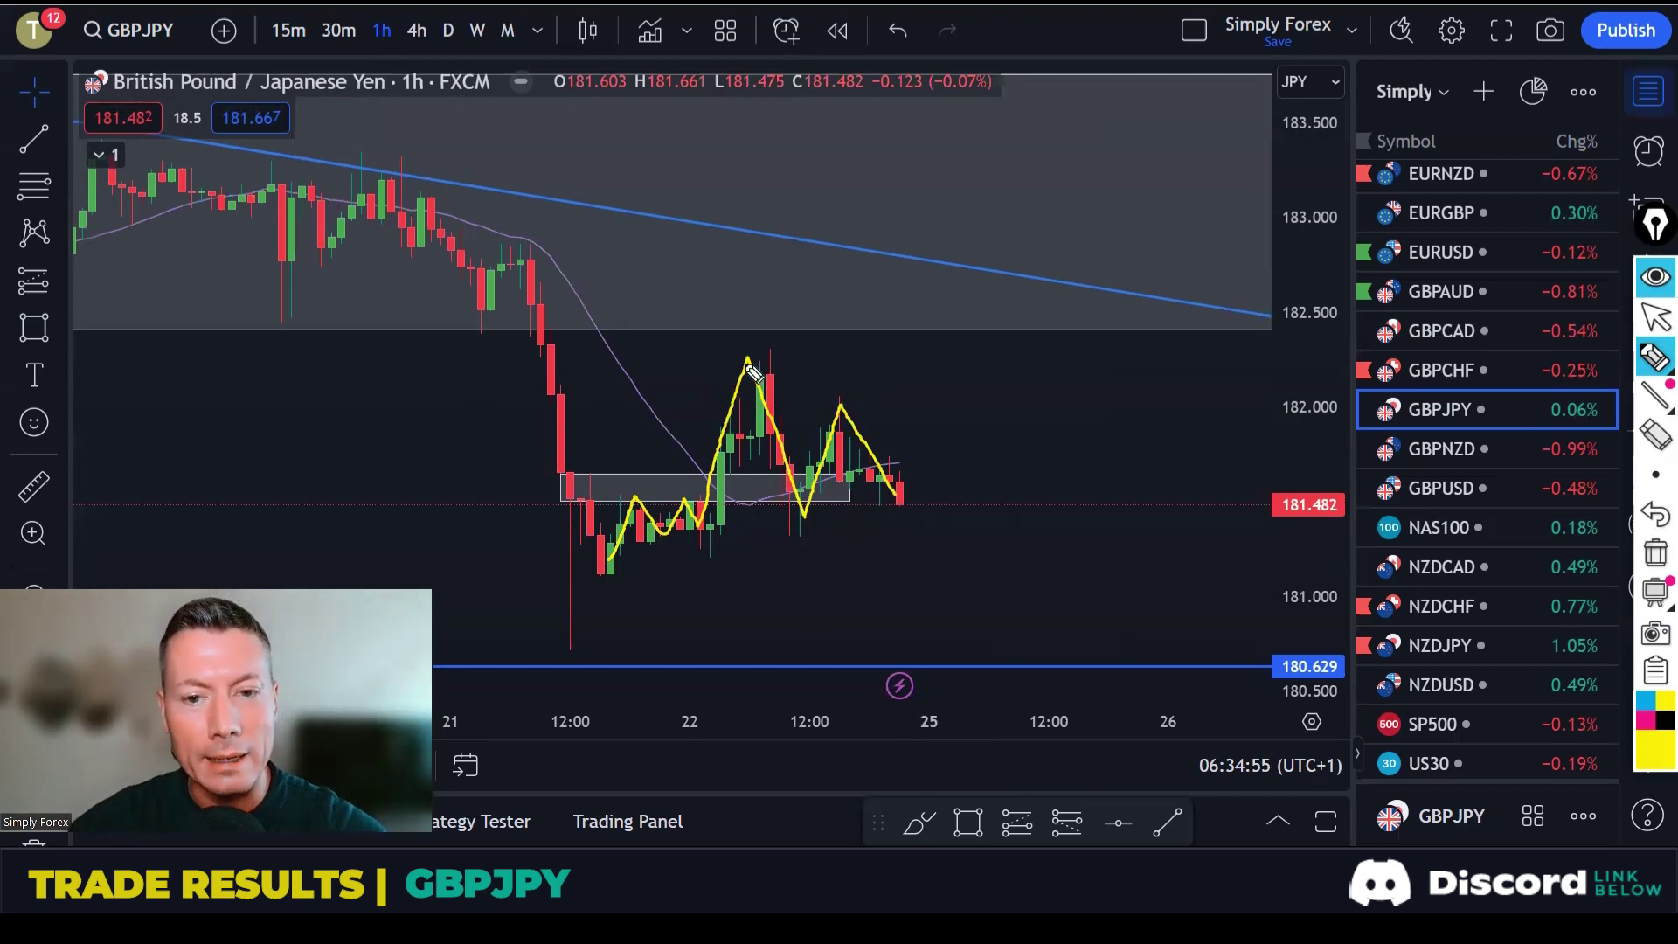
Line the two lower highs and recent lows, box a projected candle, draw two curved arrows down to 180.629, and clear all ink.
{"action": "mouse_move", "coordinate": [682, 355]}
{"action": "left_mouse_down"}
{"action": "mouse_move", "coordinate": [786, 355]}
{"action": "mouse_move", "coordinate": [893, 403]}
{"action": "left_mouse_up"}
{"action": "mouse_move", "coordinate": [748, 505]}
{"action": "left_mouse_down"}
{"action": "mouse_move", "coordinate": [946, 505]}
{"action": "mouse_move", "coordinate": [922, 559]}
{"action": "mouse_move", "coordinate": [952, 560]}
{"action": "mouse_move", "coordinate": [953, 497]}
{"action": "mouse_move", "coordinate": [854, 522]}
{"action": "mouse_move", "coordinate": [908, 522]}
{"action": "mouse_move", "coordinate": [1019, 582]}
{"action": "mouse_move", "coordinate": [1060, 664]}
{"action": "mouse_move", "coordinate": [1029, 652]}
{"action": "left_mouse_up"}
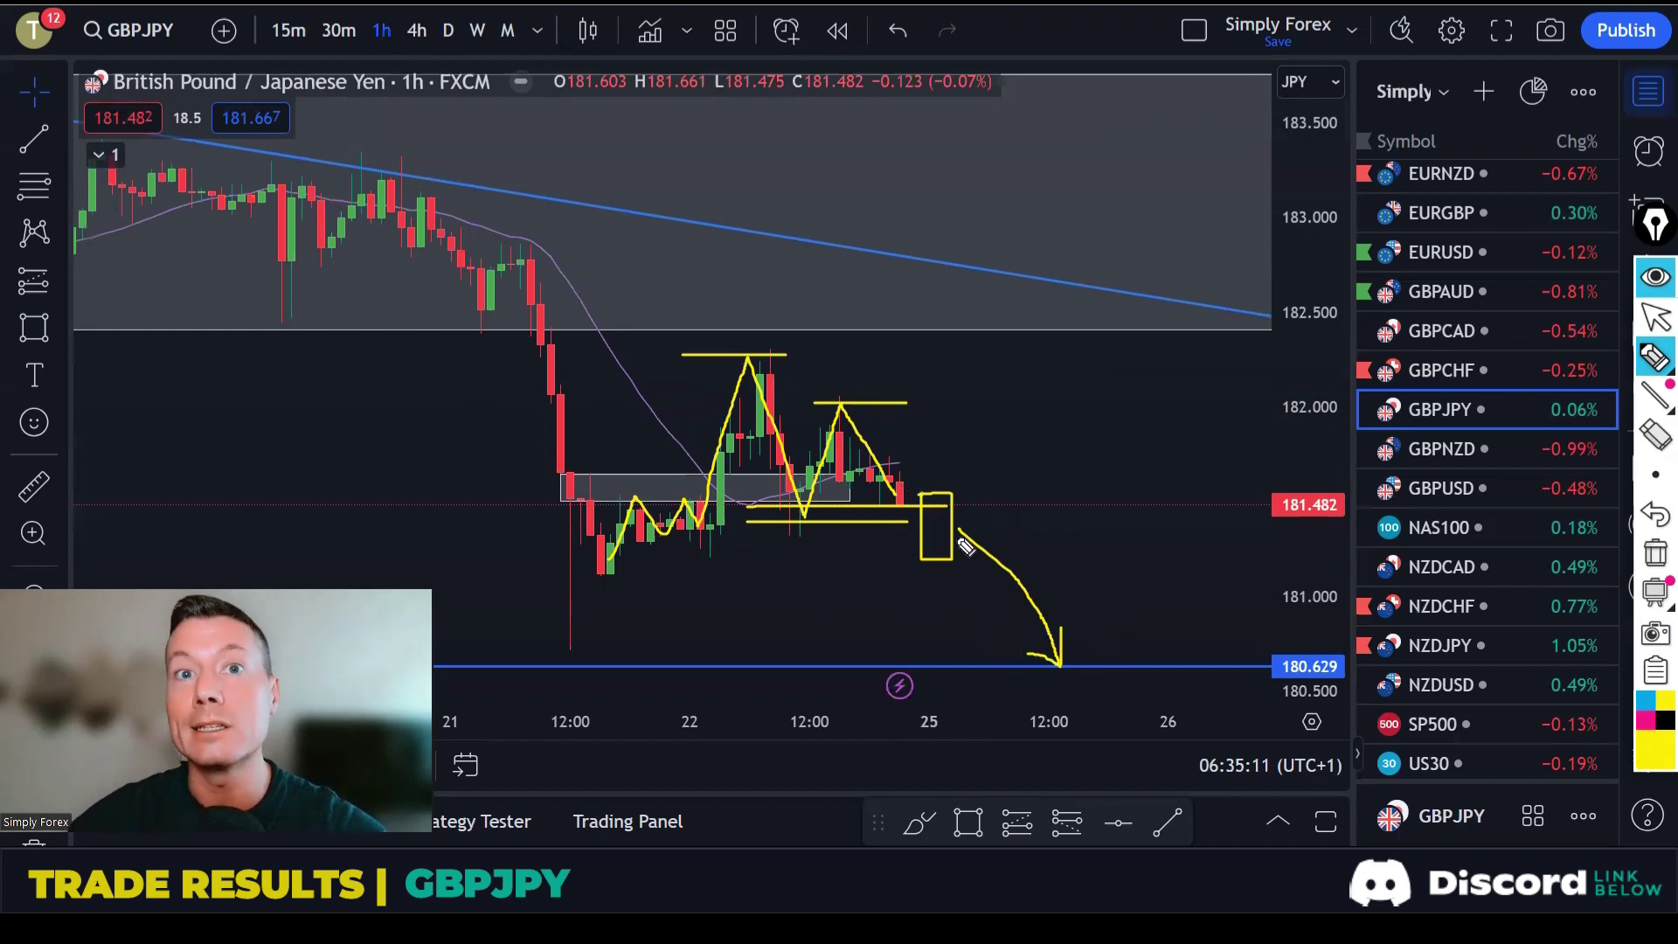
{"action": "mouse_move", "coordinate": [980, 523]}
{"action": "left_mouse_down"}
{"action": "mouse_move", "coordinate": [1033, 547]}
{"action": "mouse_move", "coordinate": [1092, 665]}
{"action": "left_mouse_up"}
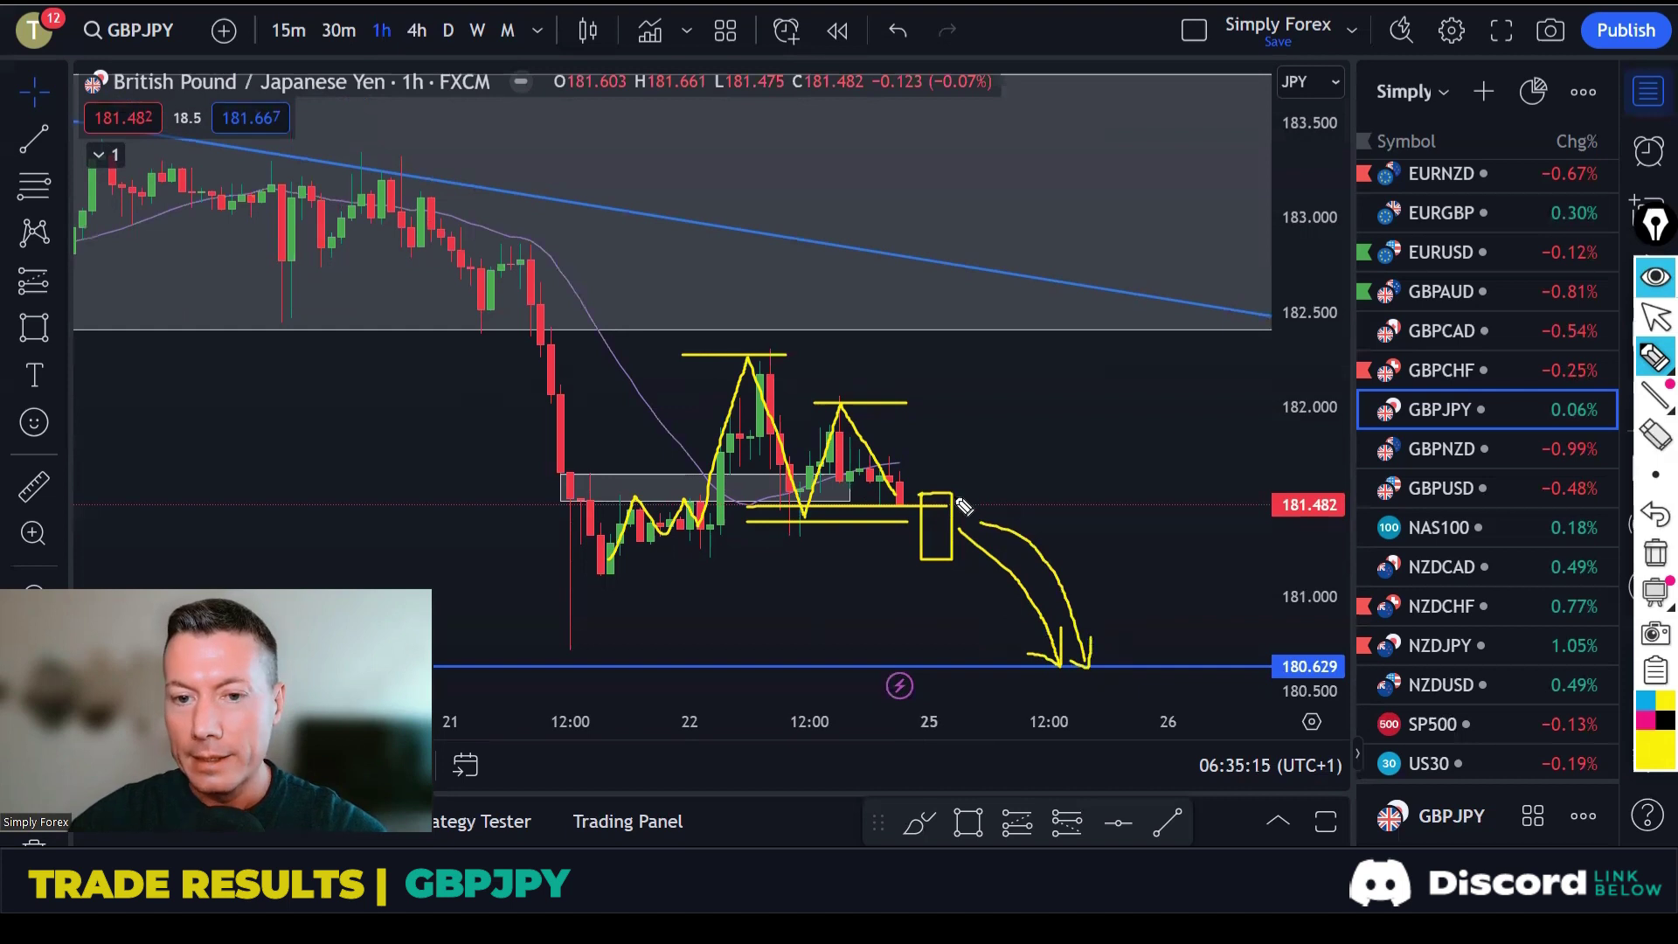
{"action": "left_click", "coordinate": [1655, 553]}
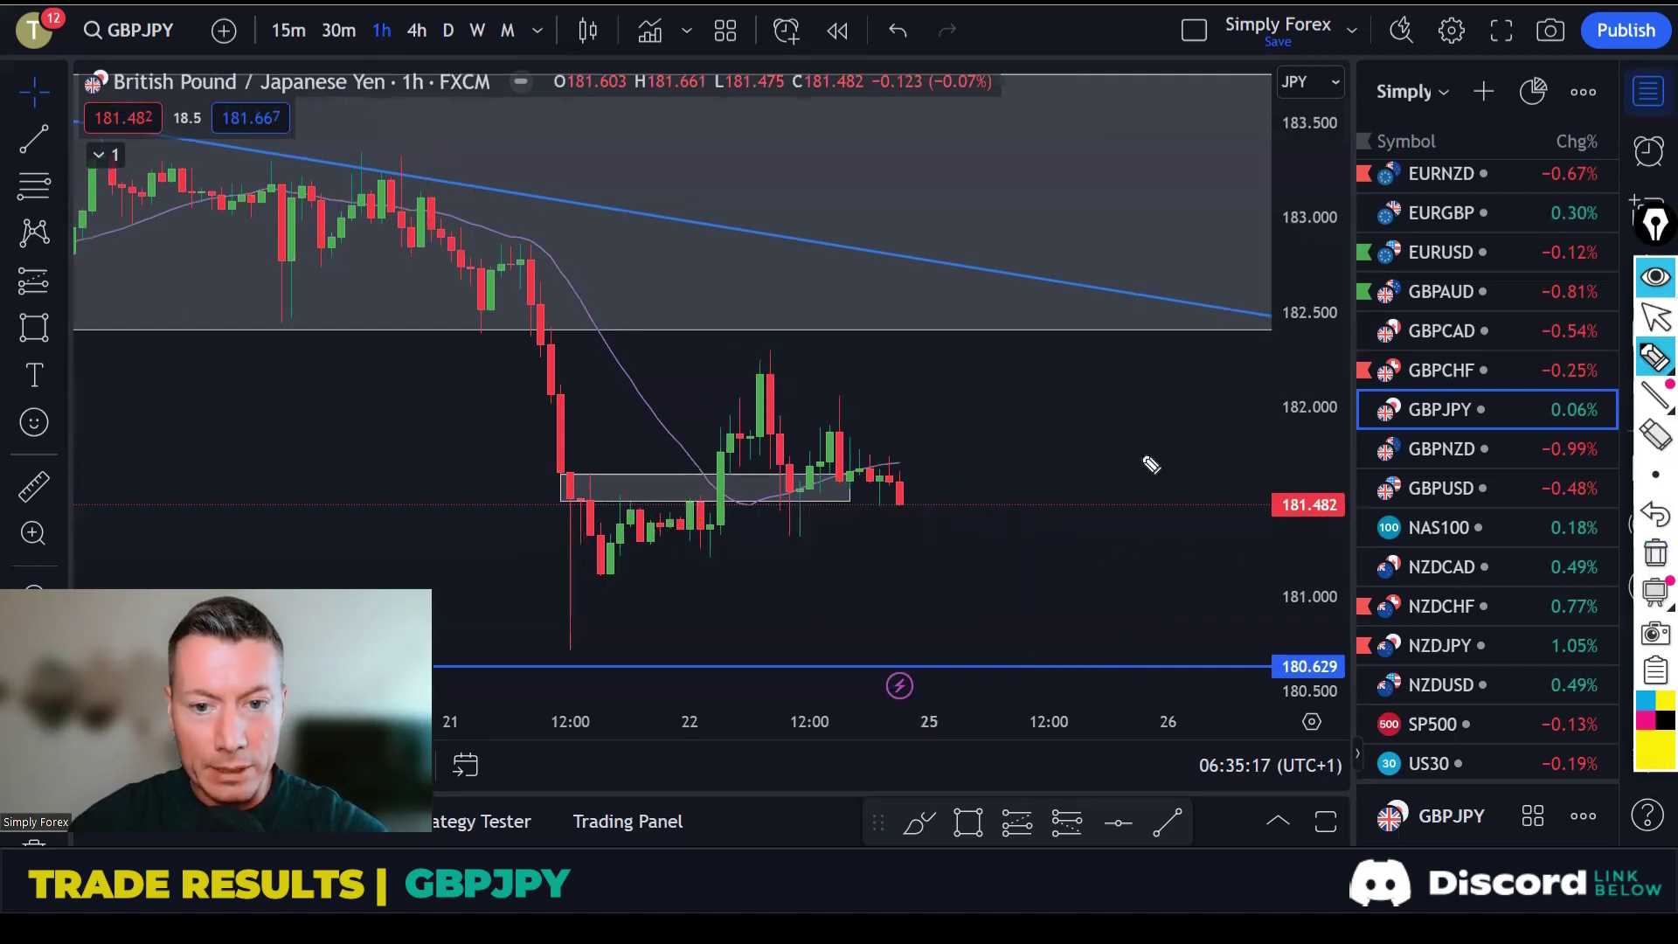
Circle the two candles at the hourly peak, line the lower edges of both grey zones in yellow, and clear all ink.
{"action": "mouse_move", "coordinate": [776, 350]}
{"action": "left_mouse_down"}
{"action": "mouse_move", "coordinate": [751, 391]}
{"action": "mouse_move", "coordinate": [762, 472]}
{"action": "mouse_move", "coordinate": [781, 462]}
{"action": "mouse_move", "coordinate": [784, 352]}
{"action": "mouse_move", "coordinate": [877, 330]}
{"action": "mouse_move", "coordinate": [844, 332]}
{"action": "left_mouse_up"}
{"action": "left_click_drag", "start_coordinate": [725, 332], "coordinate": [713, 330]}
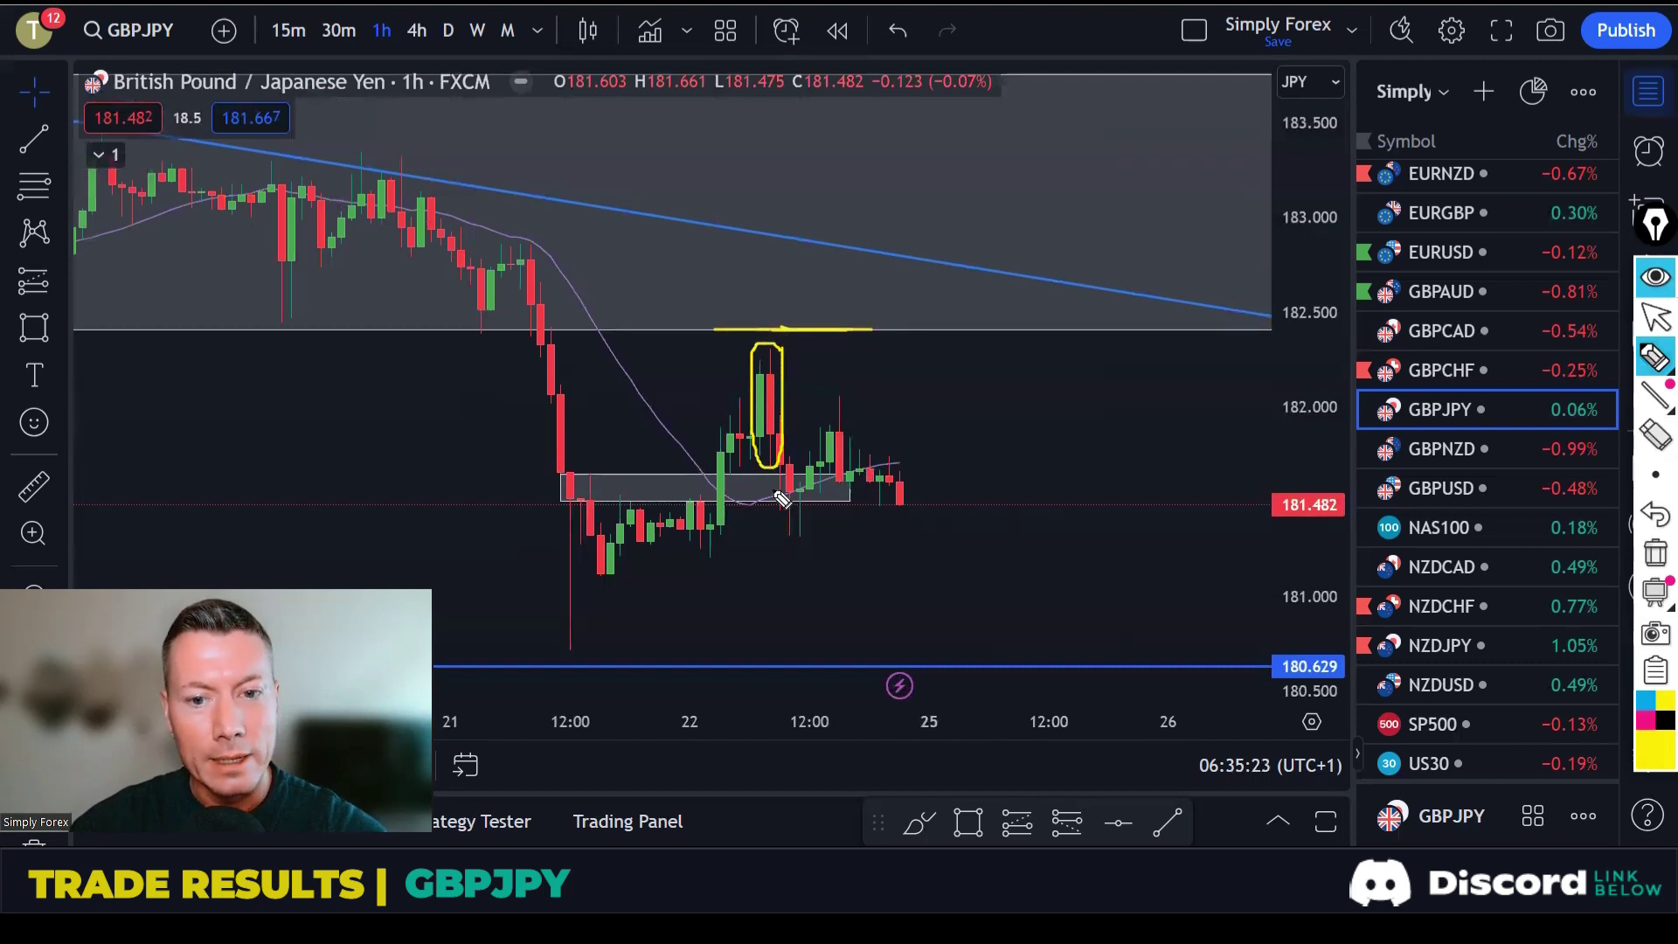
{"action": "left_click_drag", "start_coordinate": [640, 504], "coordinate": [938, 506]}
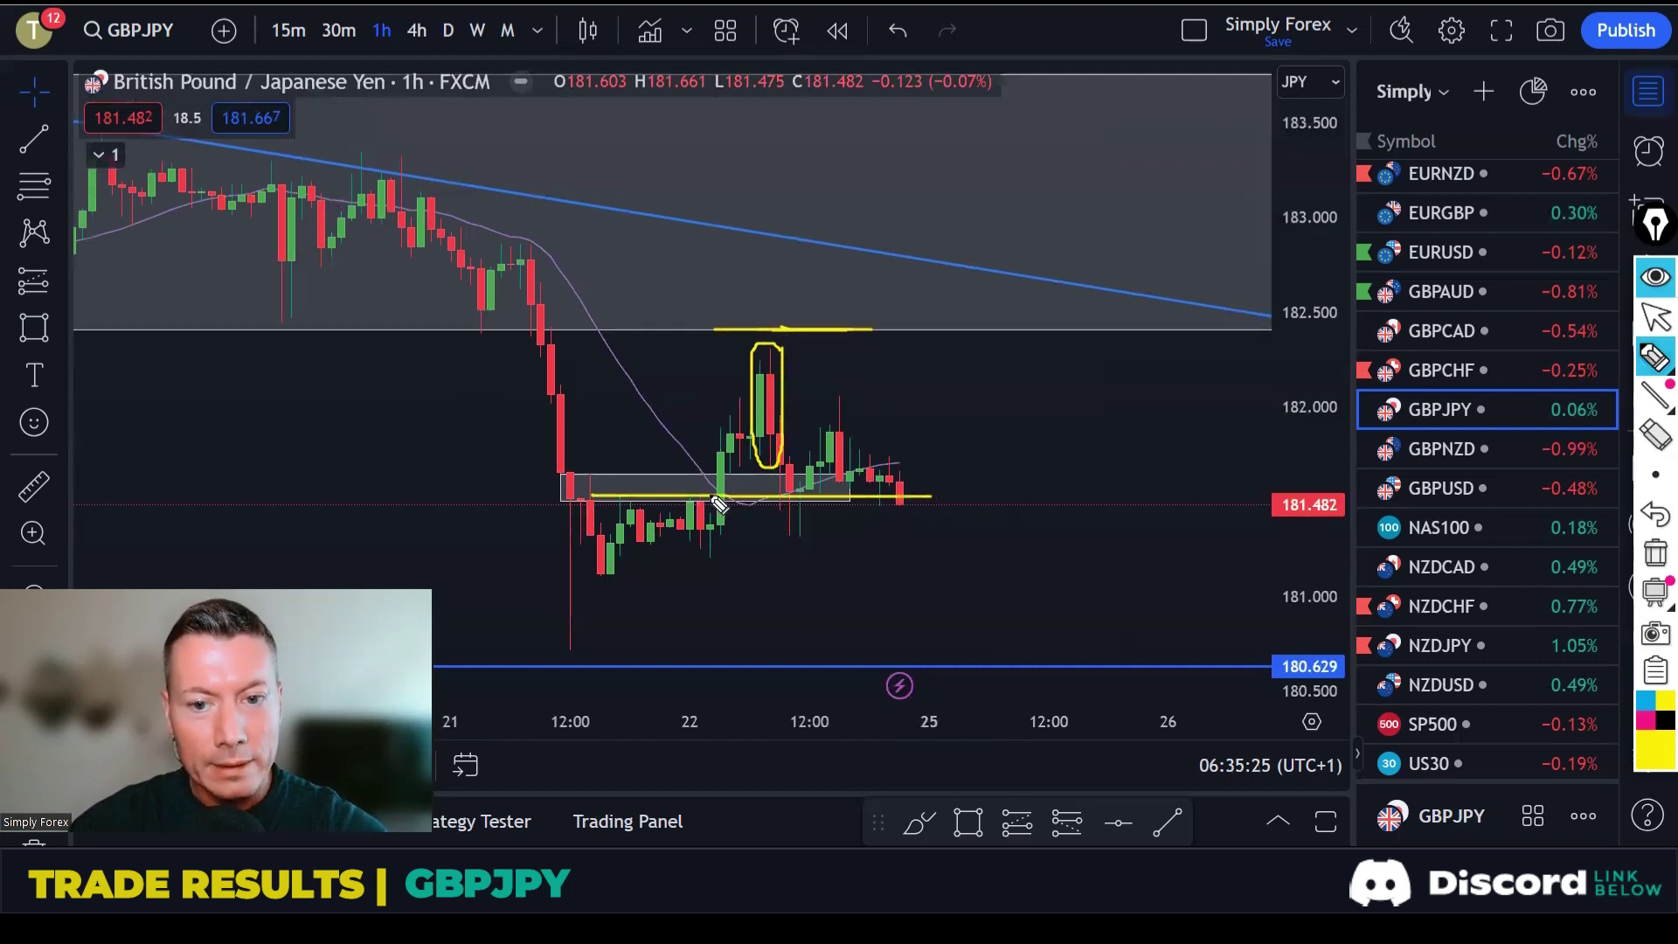
{"action": "left_click_drag", "start_coordinate": [605, 507], "coordinate": [922, 505]}
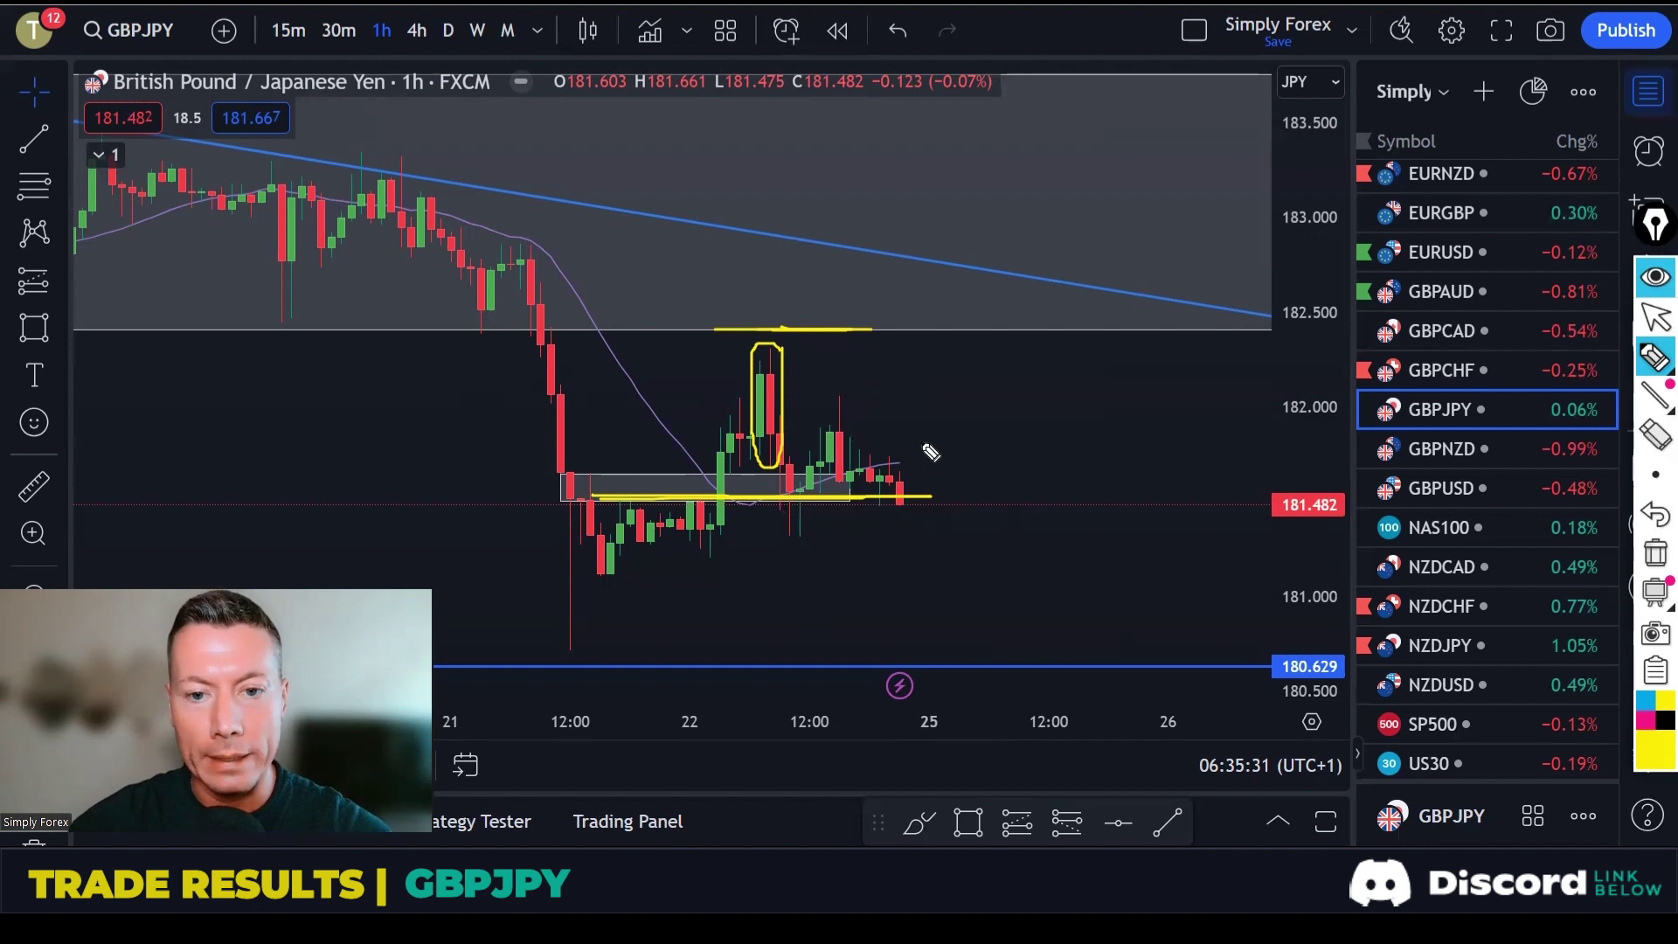
{"action": "left_click", "coordinate": [1654, 552]}
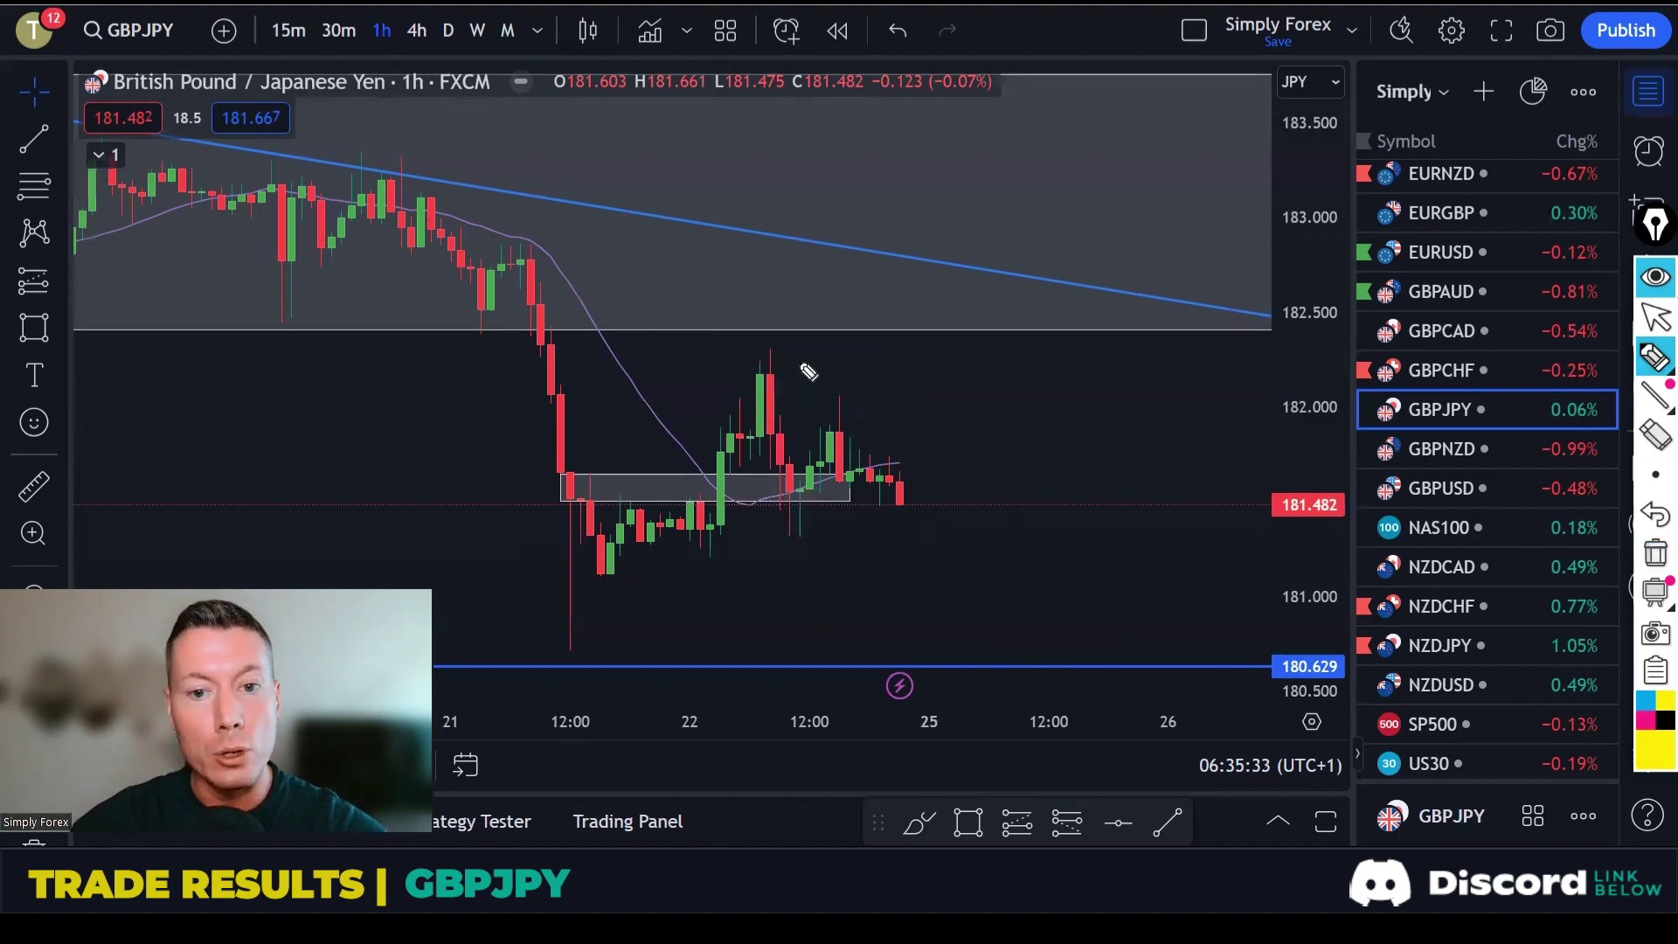
{"action": "key", "text": "ctrl+shift+1"}
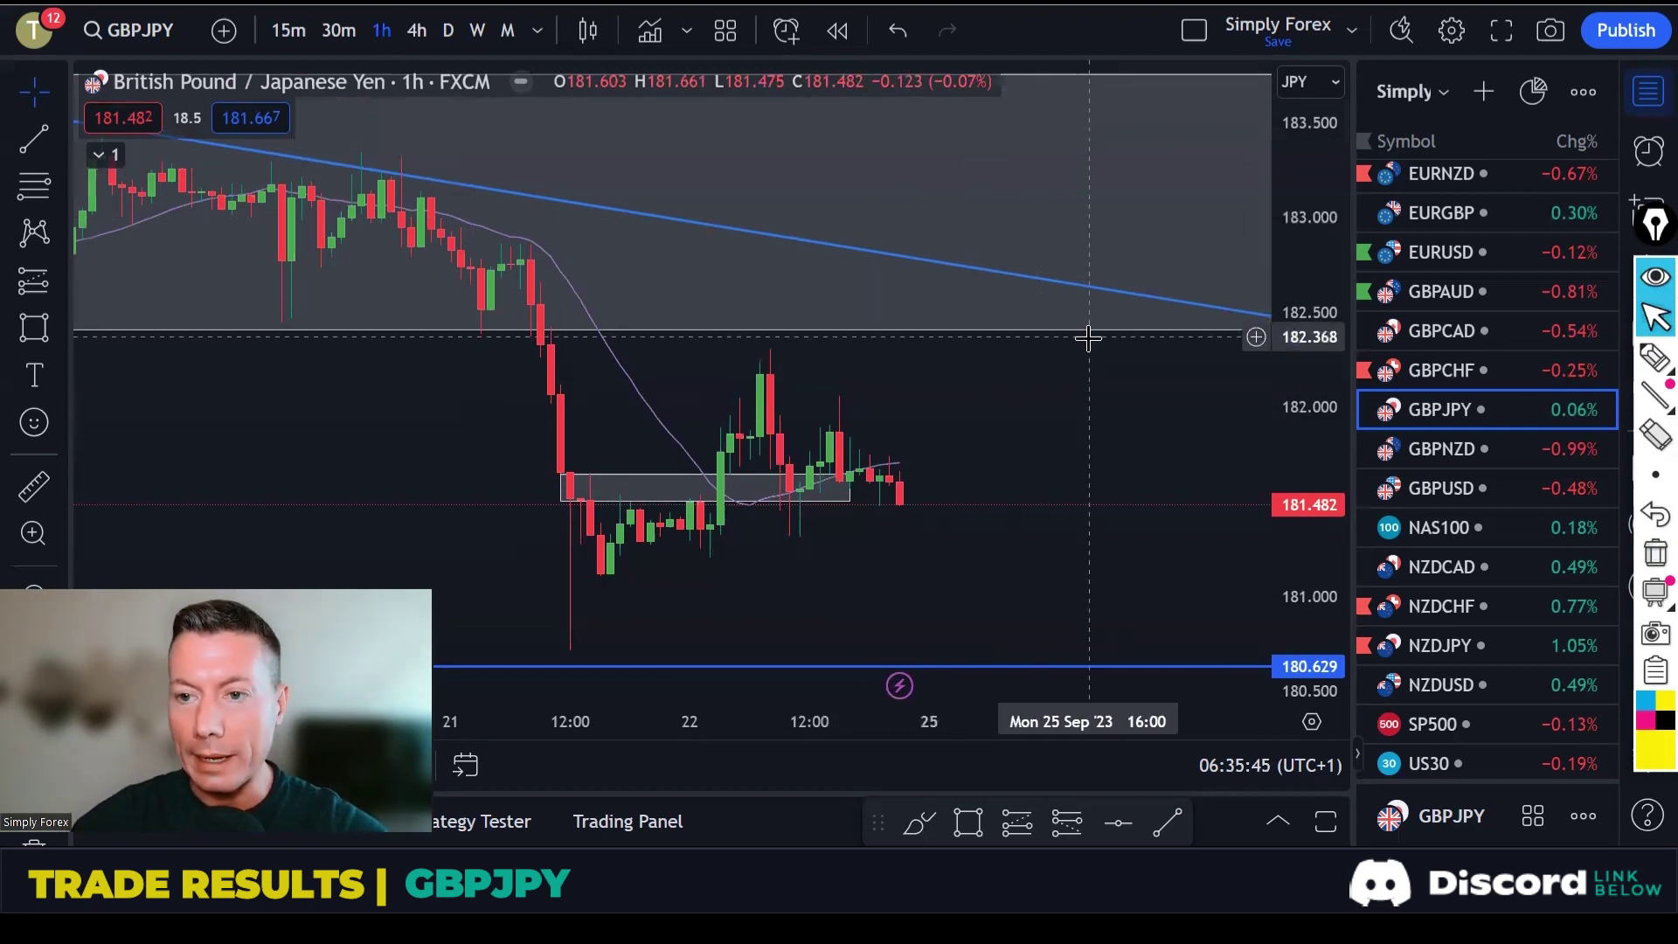
Load AUDNZD from the watchlist, hide the watchlist, and show the daily chart framed on the recent drop between the grey zones.
{"action": "scroll", "coordinate": [1451, 332], "scroll_direction": "up", "scroll_amount": 5}
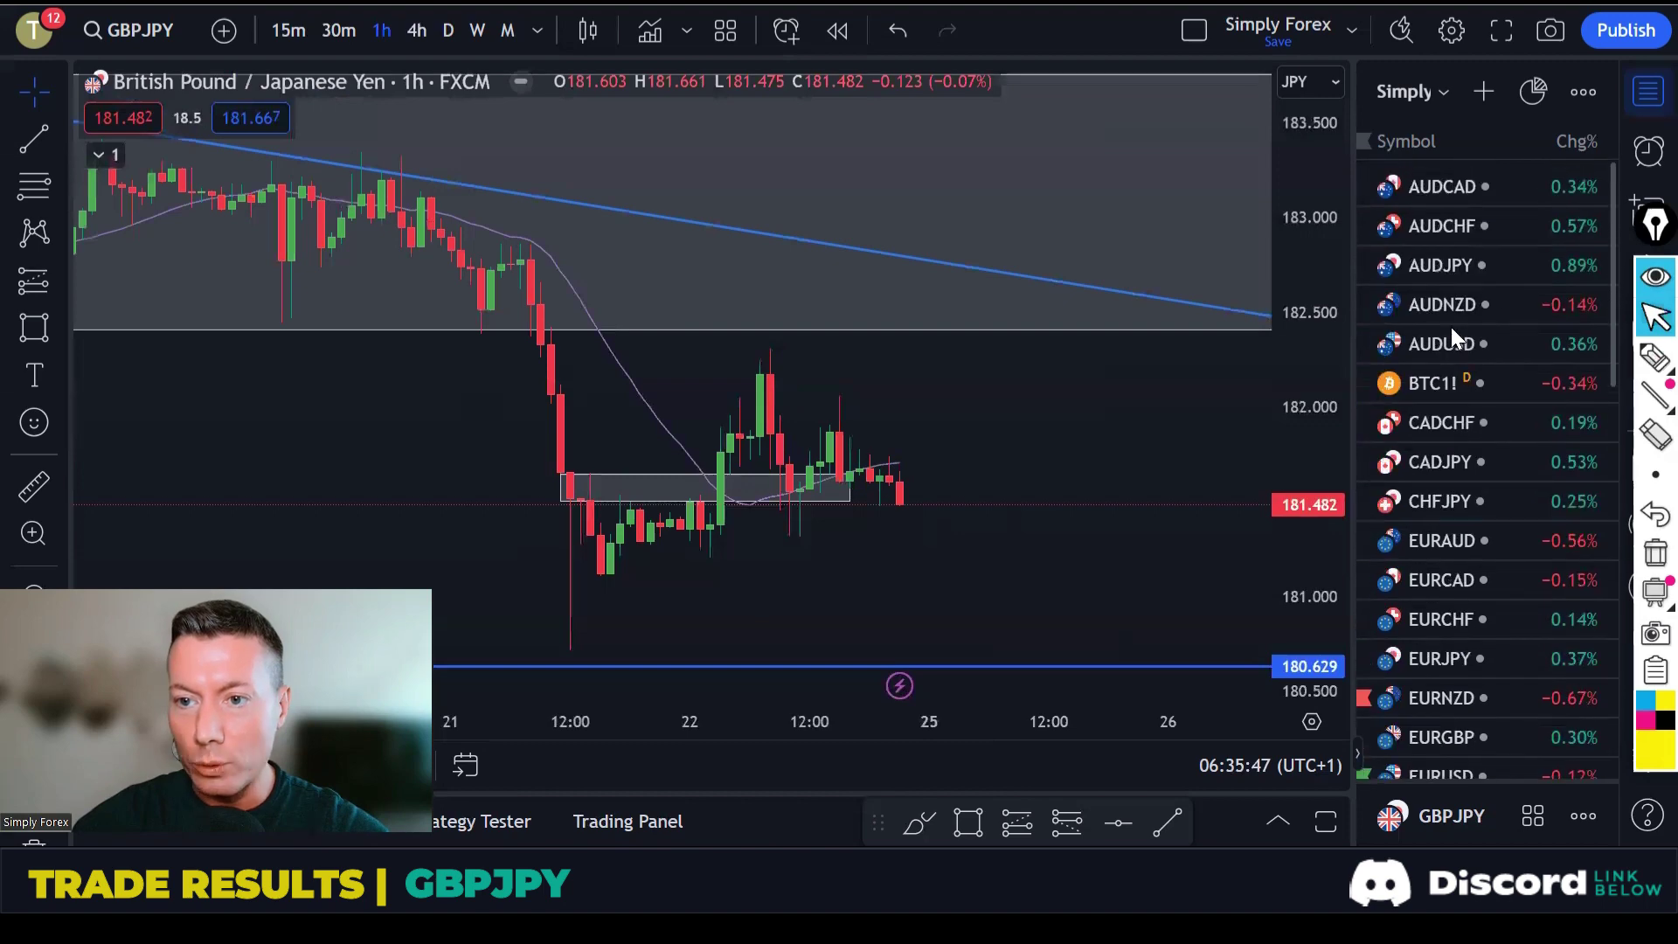
{"action": "left_click", "coordinate": [1443, 299]}
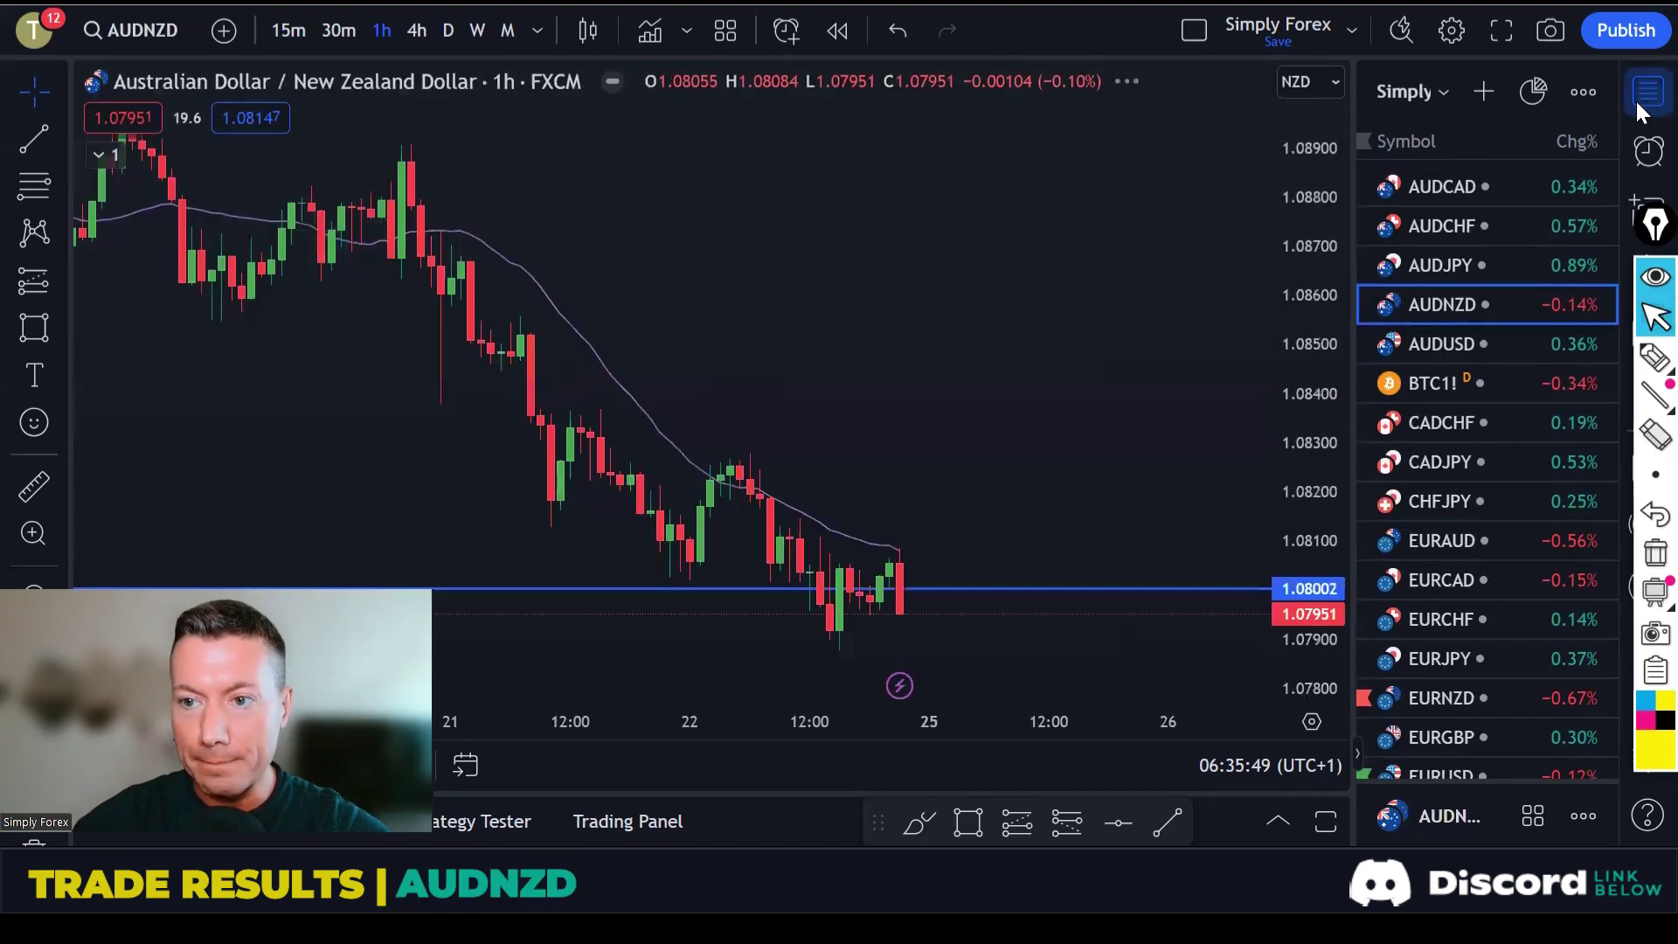
{"action": "left_click", "coordinate": [1643, 98]}
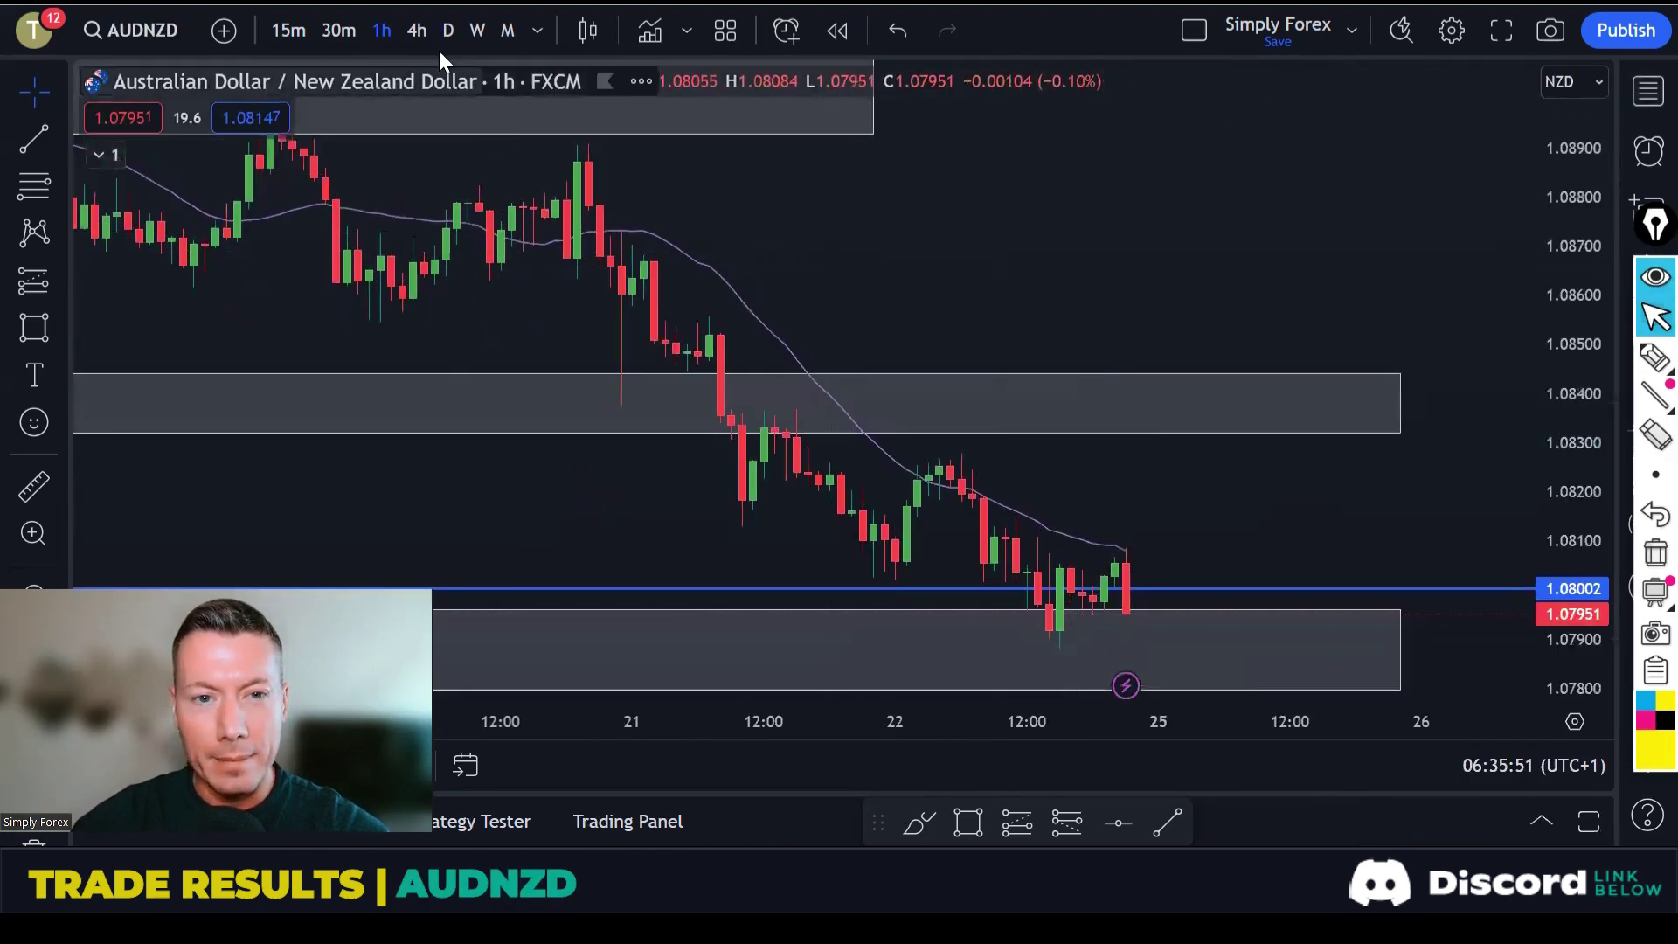
{"action": "left_click", "coordinate": [440, 29]}
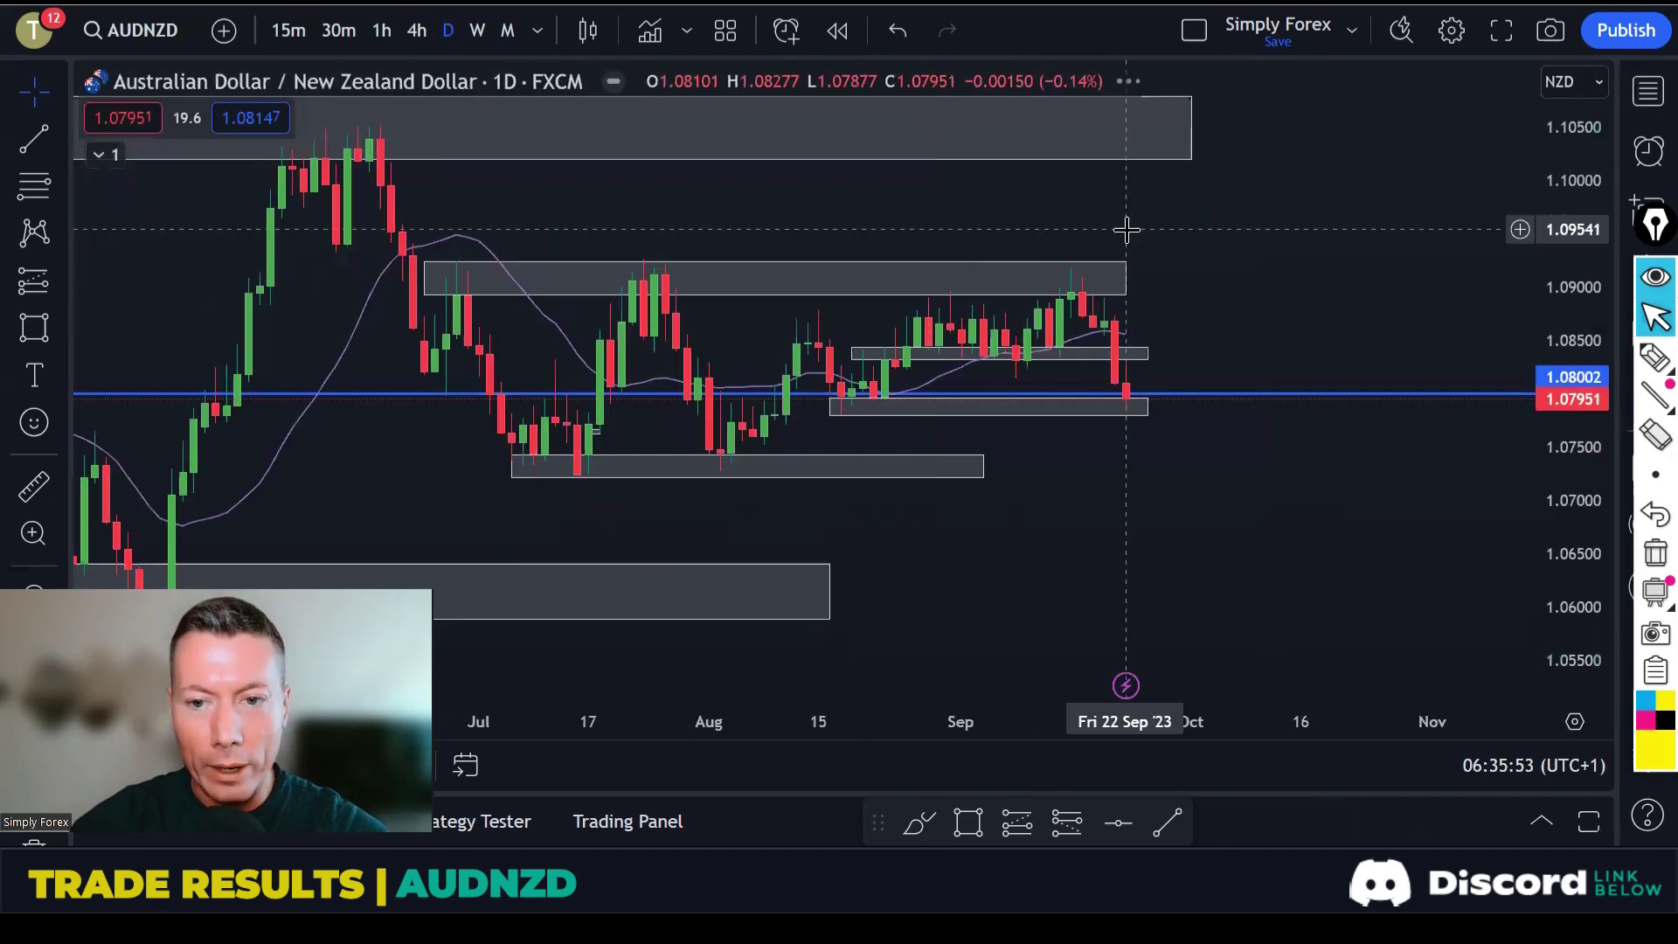
{"action": "scroll", "coordinate": [1126, 229], "scroll_direction": "up", "scroll_amount": 3}
{"action": "left_click_drag", "start_coordinate": [1094, 238], "coordinate": [1196, 242]}
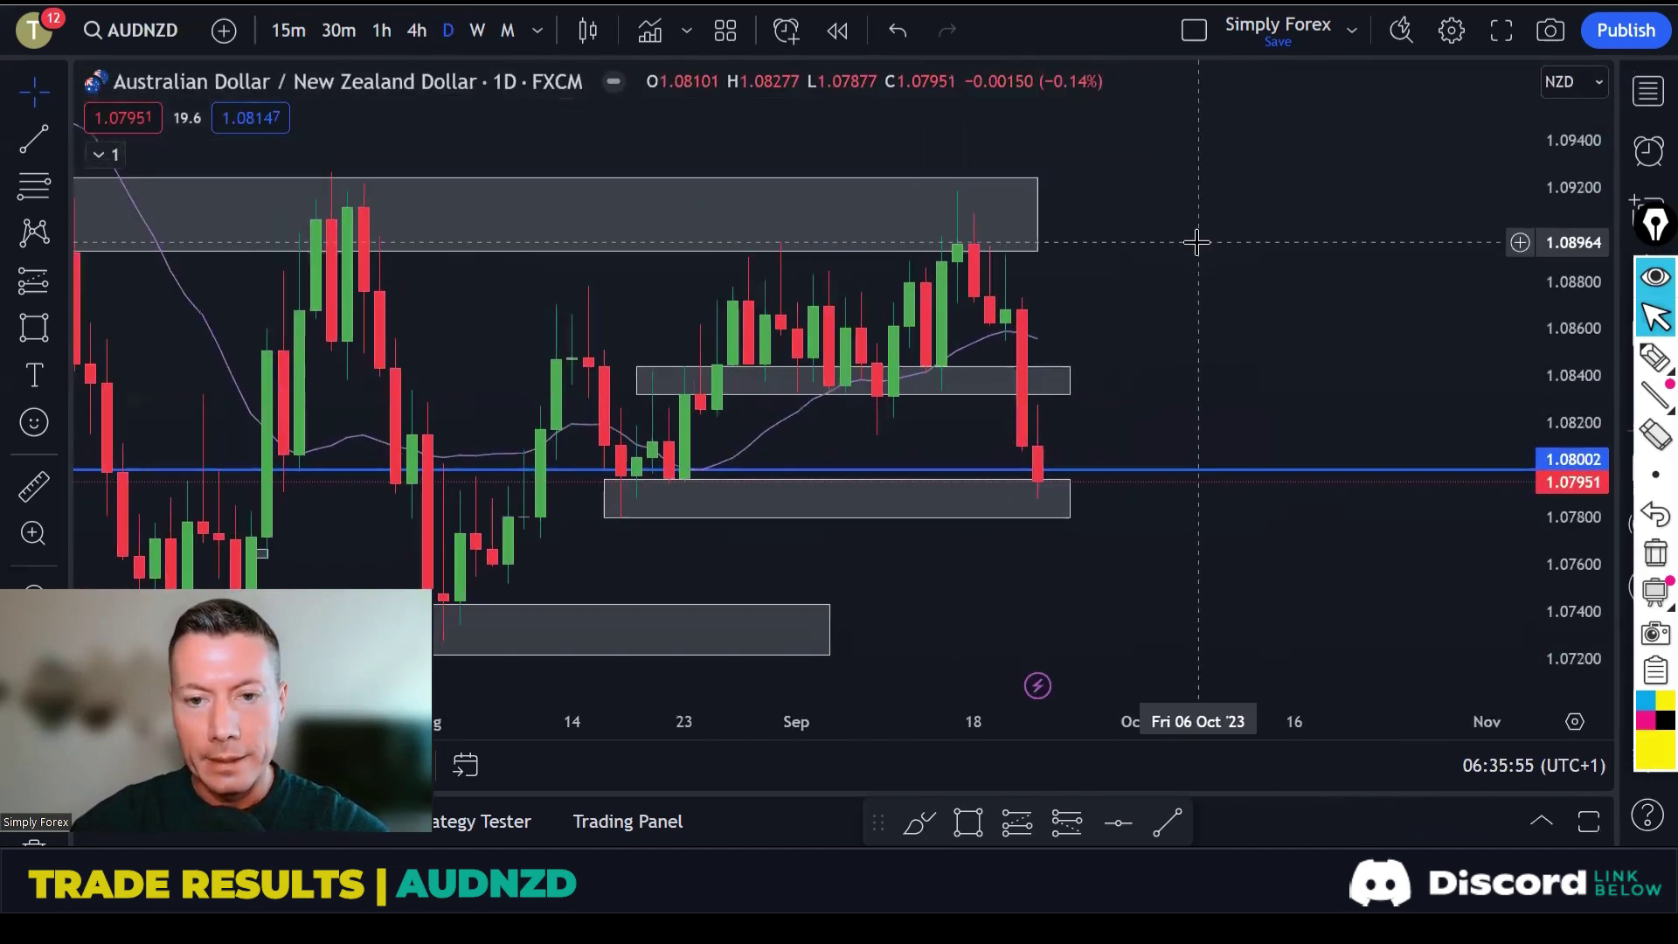
{"action": "scroll", "coordinate": [1196, 242], "scroll_direction": "up", "scroll_amount": 1}
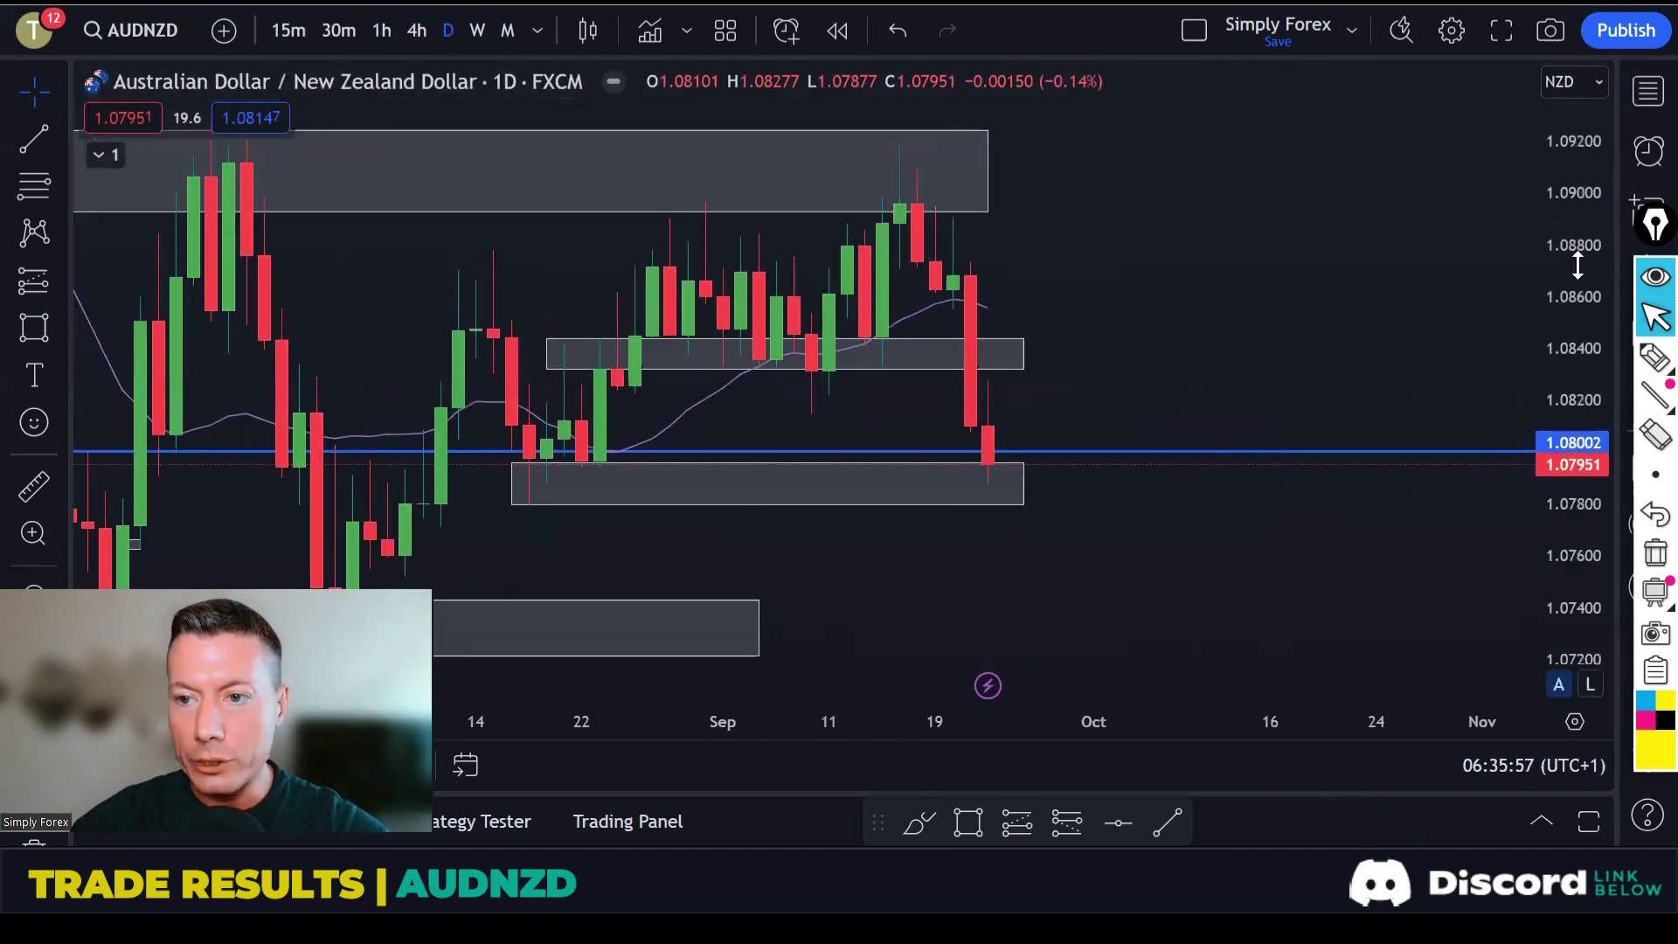
Trace the AUDNZD daily swings in yellow and underline the range lows at about 1.0833 and the long wick at about 1.0815.
{"action": "left_click", "coordinate": [1654, 356]}
{"action": "mouse_move", "coordinate": [542, 476]}
{"action": "left_mouse_down"}
{"action": "mouse_move", "coordinate": [693, 251]}
{"action": "mouse_move", "coordinate": [715, 351]}
{"action": "mouse_move", "coordinate": [759, 251]}
{"action": "mouse_move", "coordinate": [815, 371]}
{"action": "mouse_move", "coordinate": [860, 252]}
{"action": "mouse_move", "coordinate": [883, 351]}
{"action": "mouse_move", "coordinate": [937, 207]}
{"action": "mouse_move", "coordinate": [1066, 421]}
{"action": "left_mouse_up"}
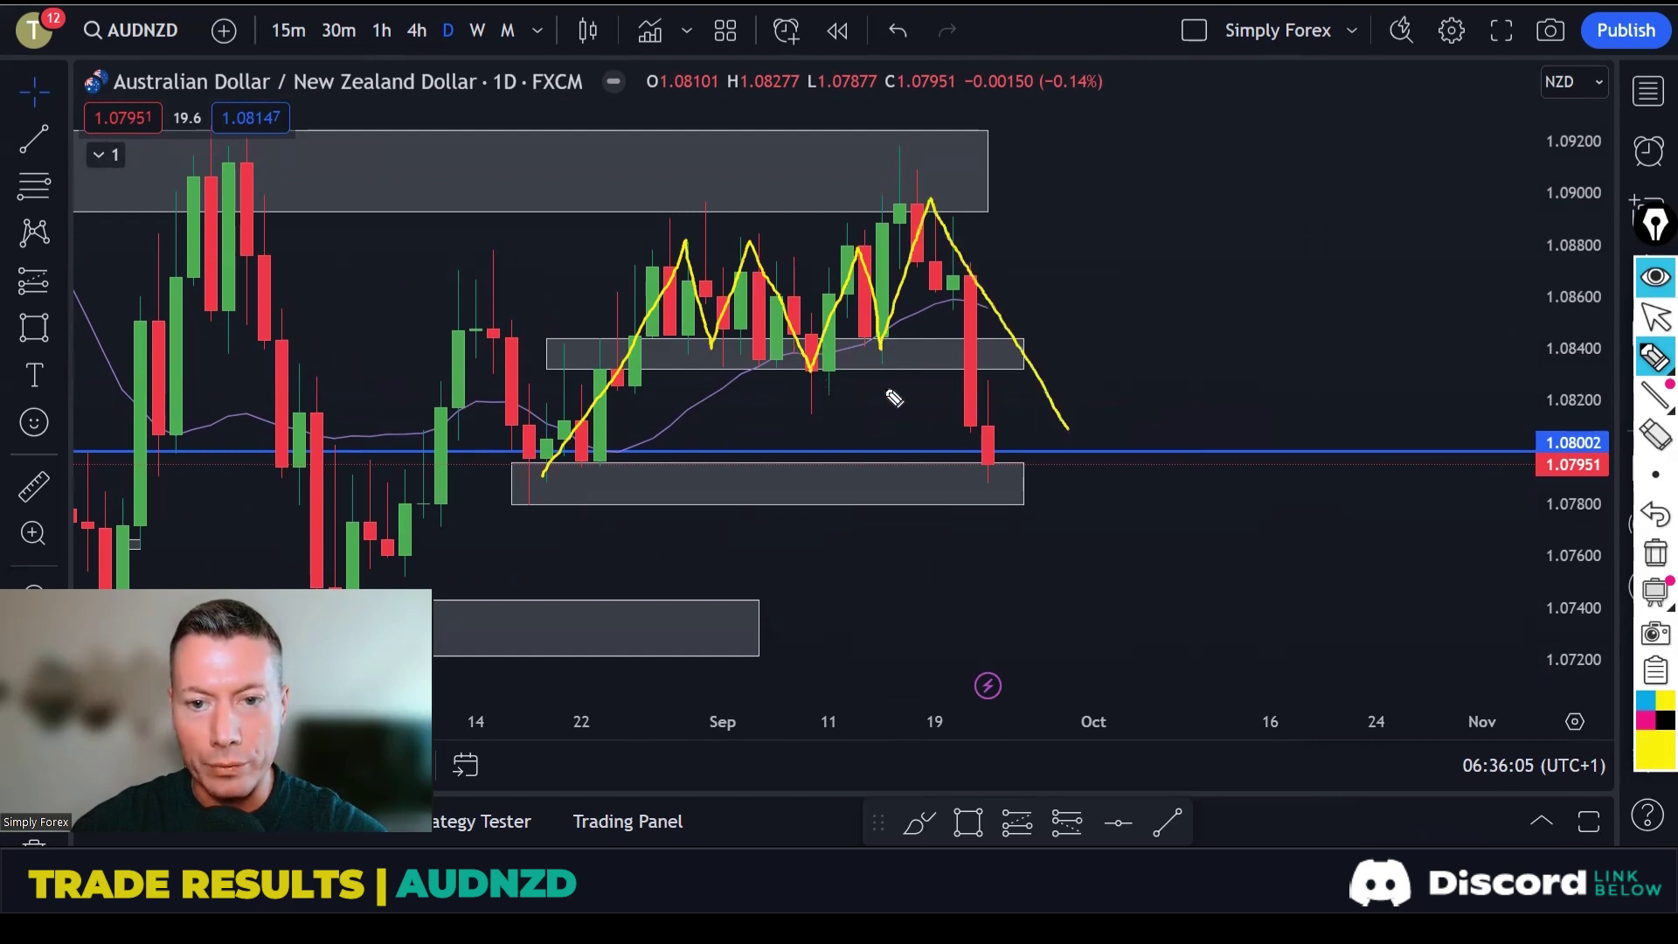
{"action": "left_click_drag", "start_coordinate": [684, 366], "coordinate": [928, 366]}
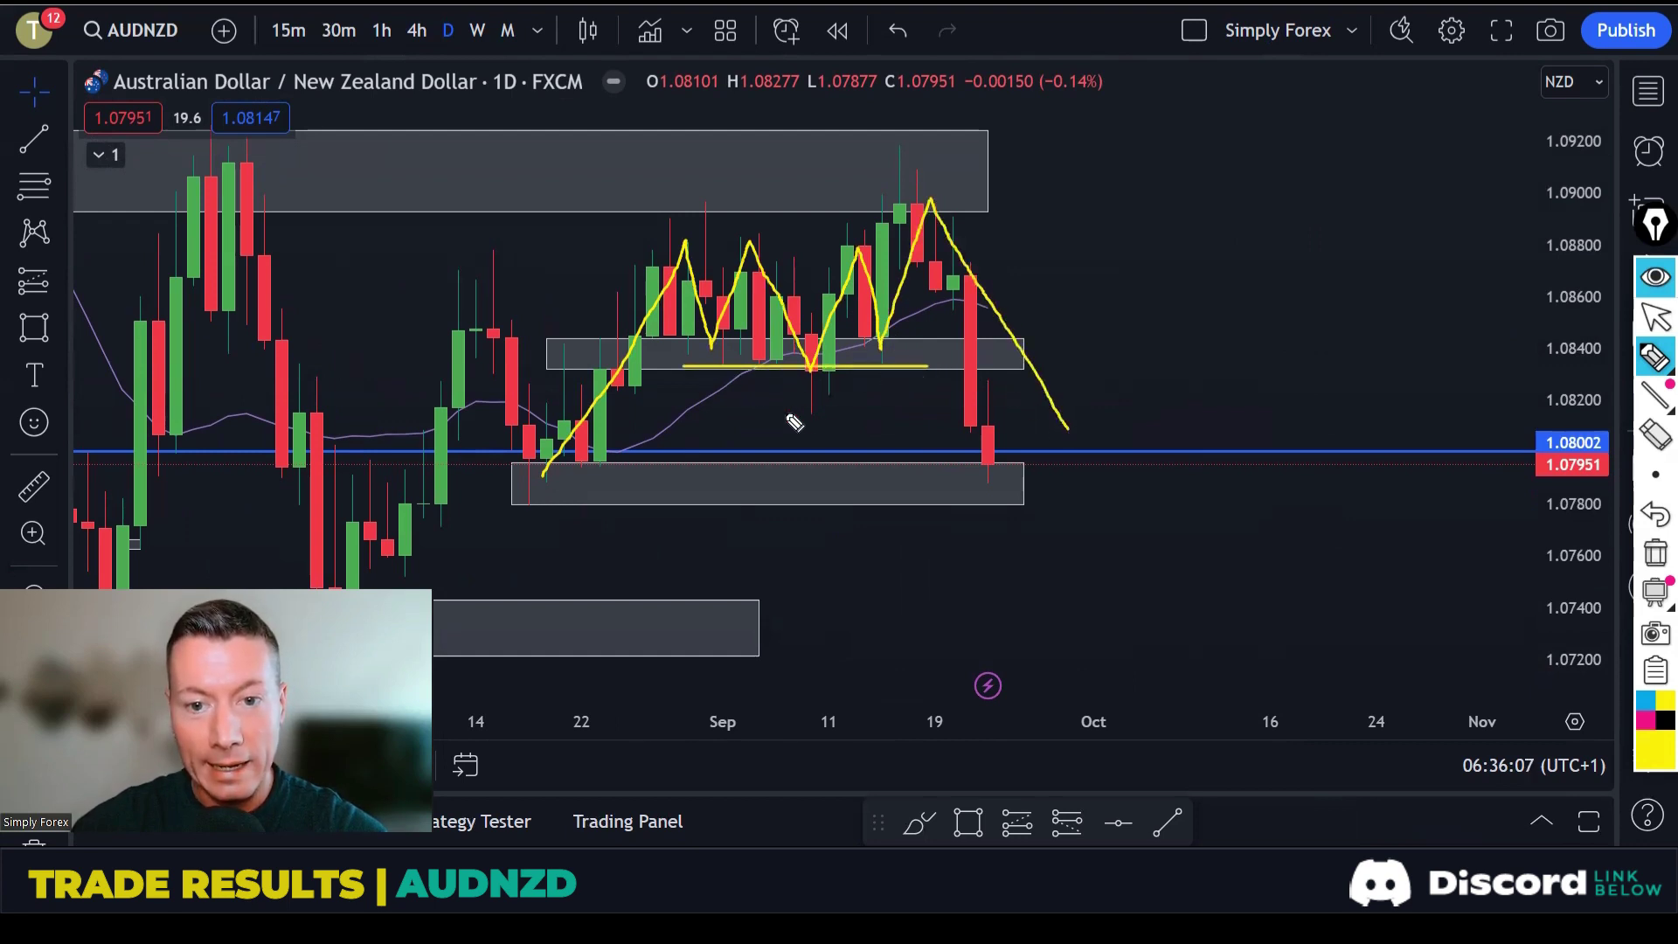
{"action": "left_click_drag", "start_coordinate": [784, 412], "coordinate": [829, 411]}
Circle the large bearish daily candle, draw an arrow down into the lower grey zone, and circle the 1.08002 price label.
{"action": "mouse_move", "coordinate": [984, 263]}
{"action": "left_mouse_down"}
{"action": "mouse_move", "coordinate": [961, 278]}
{"action": "mouse_move", "coordinate": [961, 429]}
{"action": "mouse_move", "coordinate": [993, 442]}
{"action": "mouse_move", "coordinate": [997, 277]}
{"action": "mouse_move", "coordinate": [971, 257]}
{"action": "left_mouse_up"}
{"action": "left_click_drag", "start_coordinate": [977, 404], "coordinate": [1021, 479]}
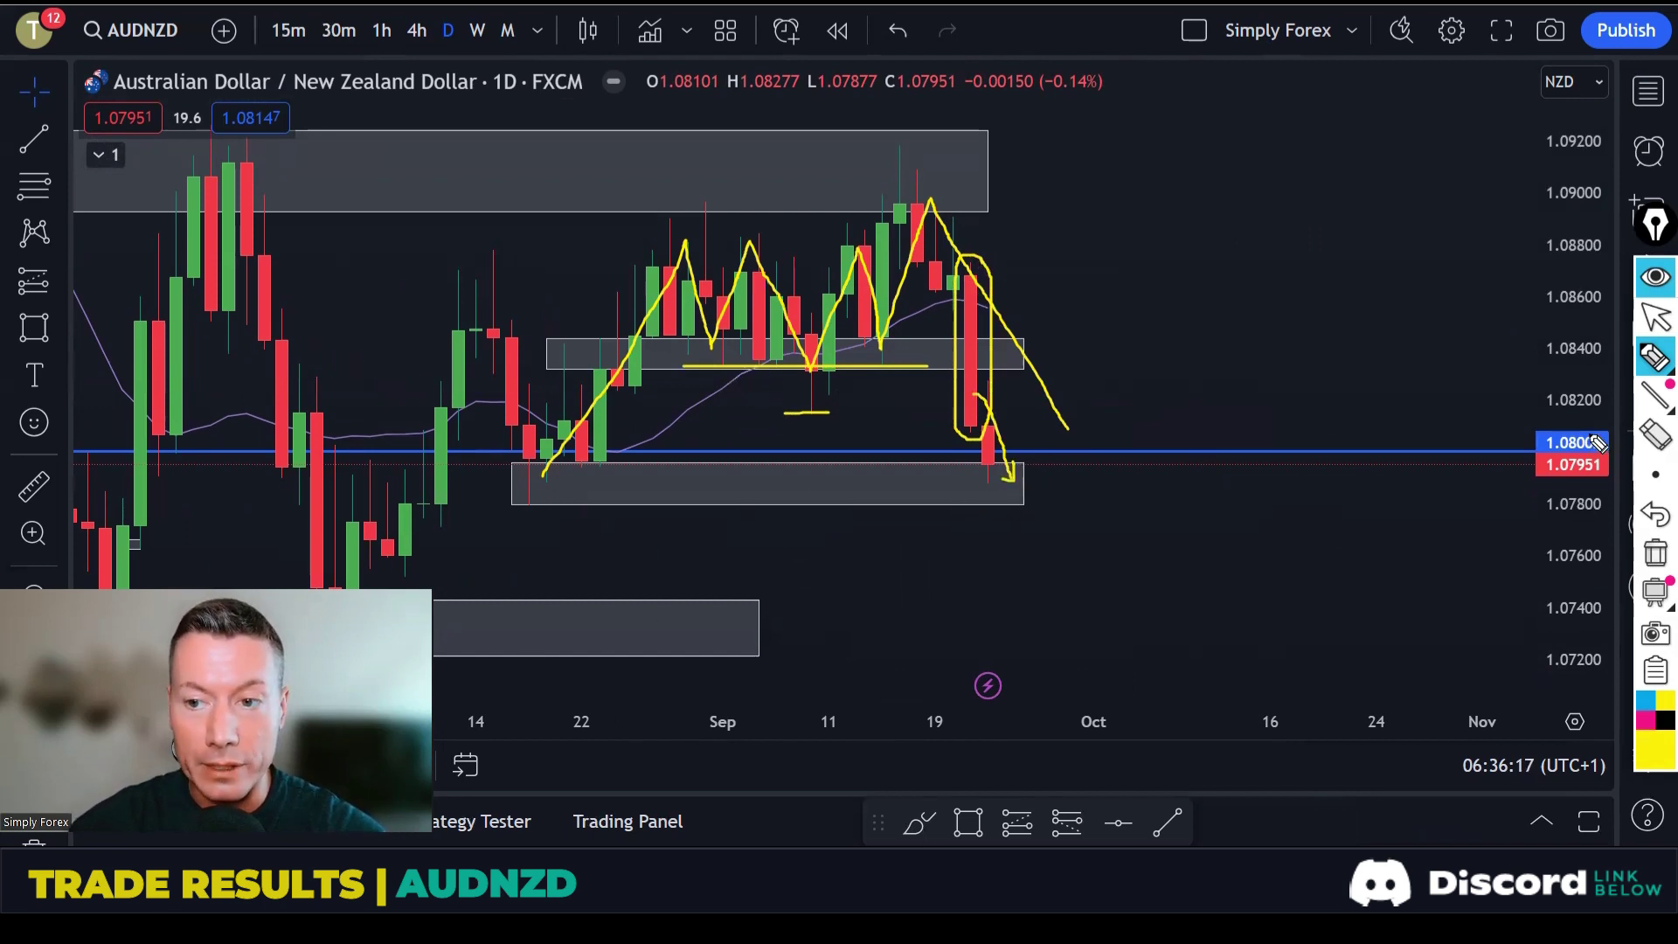
{"action": "mouse_move", "coordinate": [1604, 438]}
{"action": "left_mouse_down"}
{"action": "mouse_move", "coordinate": [1540, 441]}
{"action": "mouse_move", "coordinate": [1564, 459]}
{"action": "mouse_move", "coordinate": [1611, 449]}
{"action": "mouse_move", "coordinate": [1596, 433]}
{"action": "left_mouse_up"}
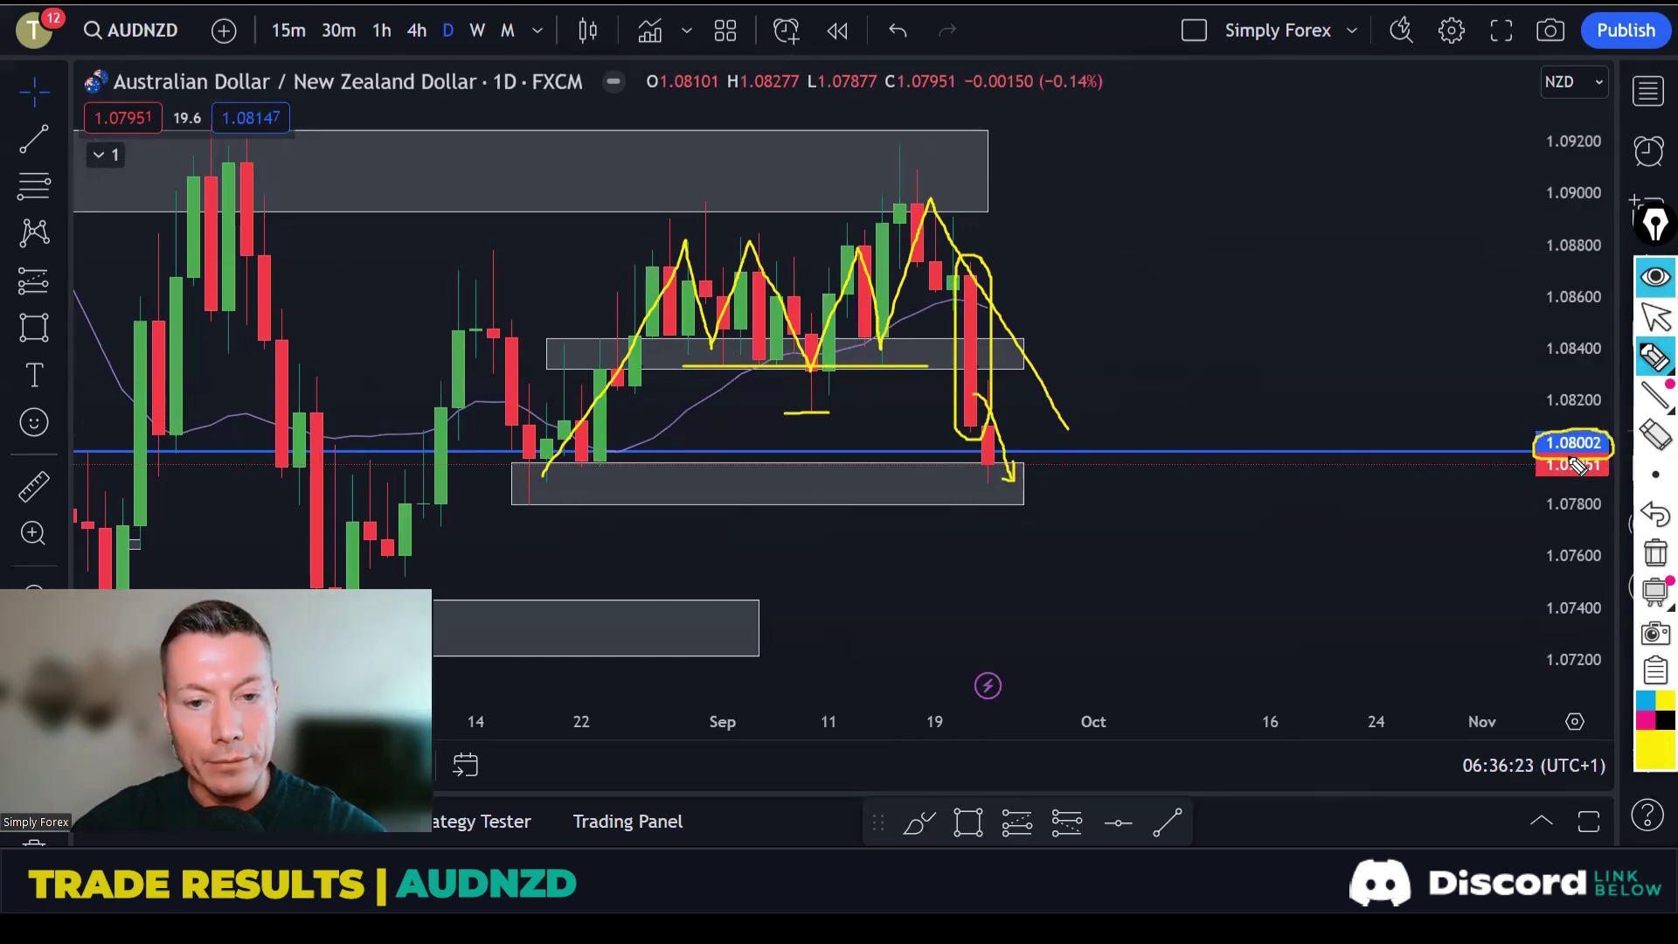
Clear the AUDNZD daily ink, draw a downward stroke along the last two bearish candles, and clear it again.
{"action": "left_click", "coordinate": [1654, 552]}
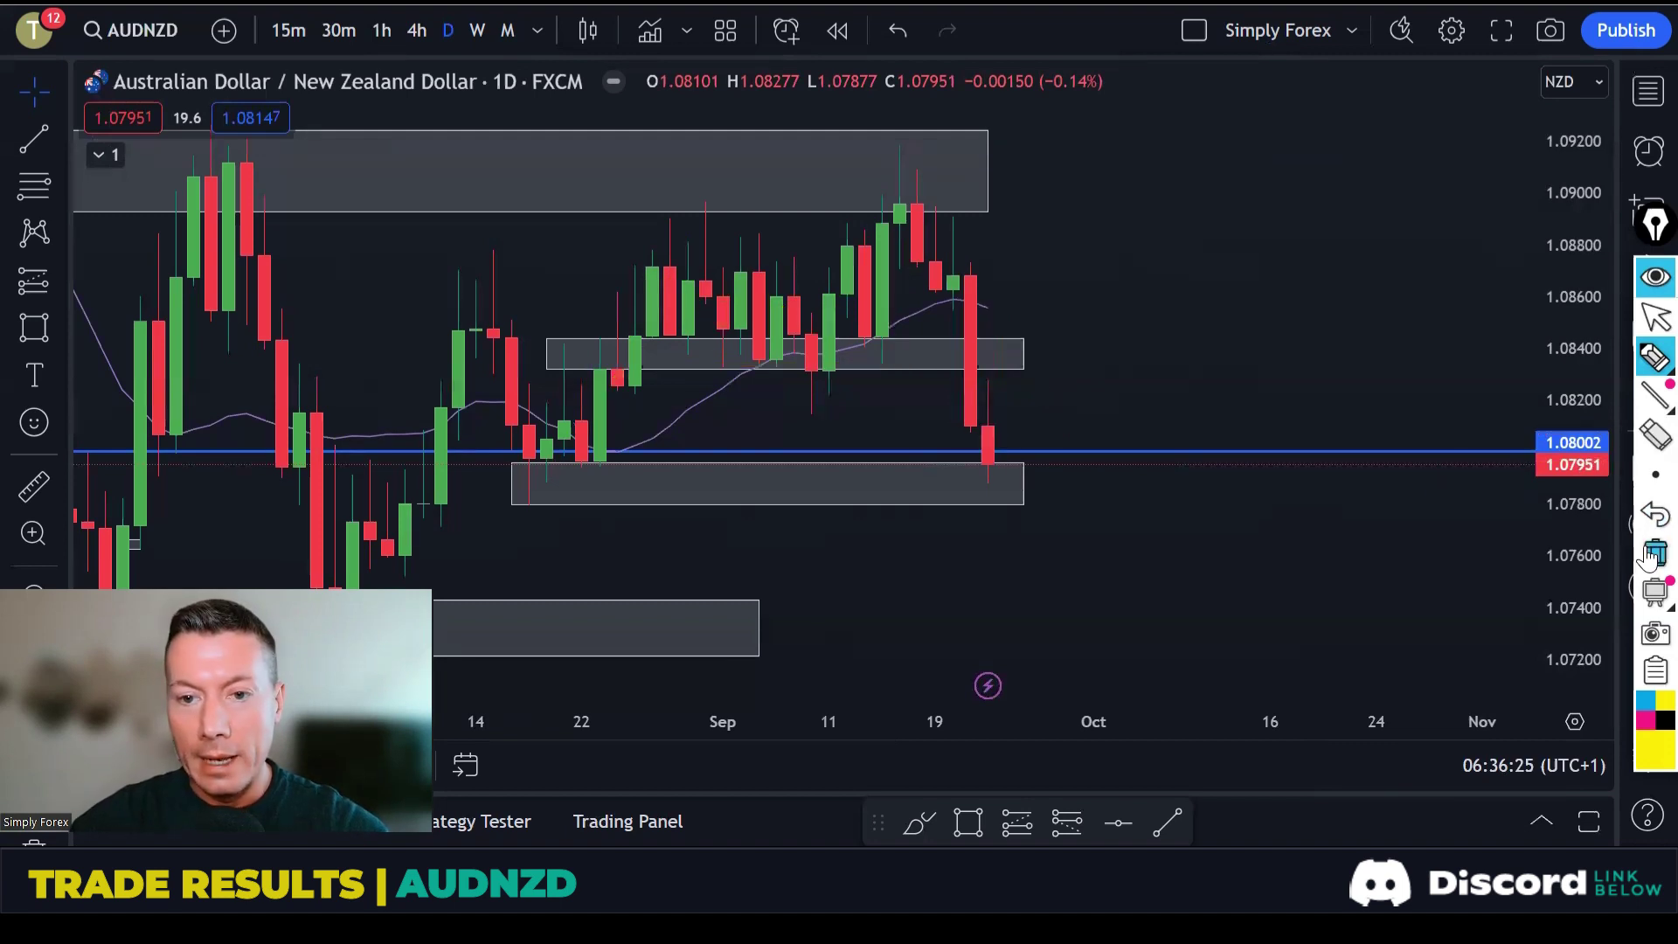
{"action": "left_click_drag", "start_coordinate": [970, 372], "coordinate": [1009, 490]}
{"action": "left_click", "coordinate": [1655, 553]}
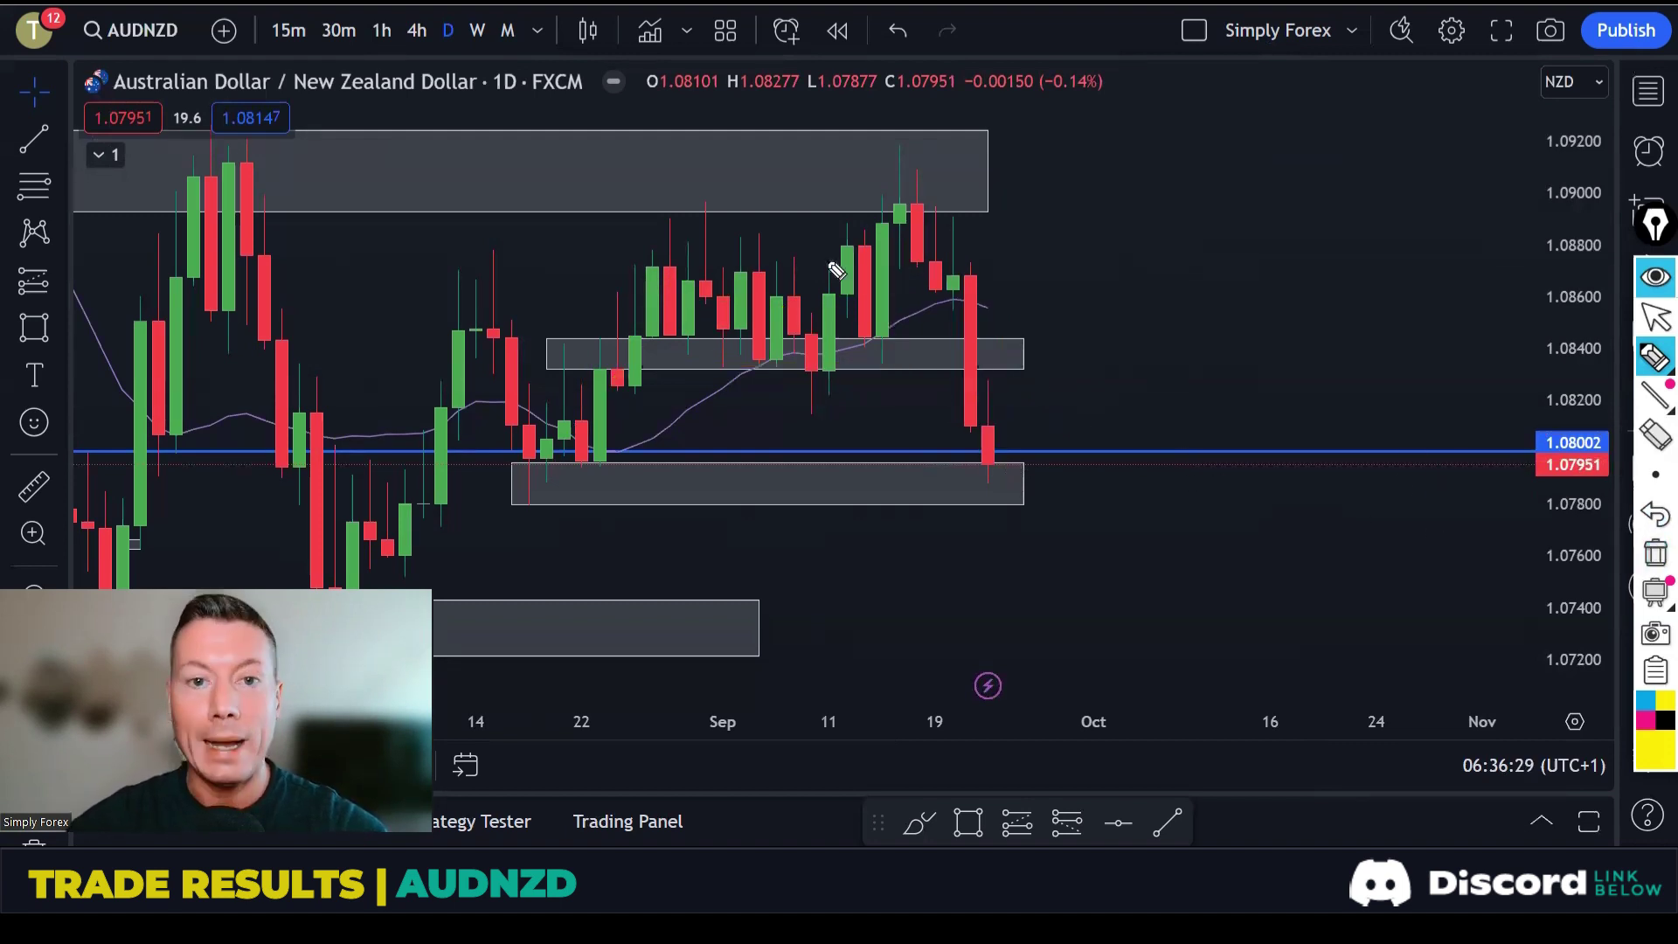
Show the AUDNZD hourly chart framed on the recent decline and trace its falling swings in yellow up to the last lower high.
{"action": "left_click", "coordinate": [381, 30]}
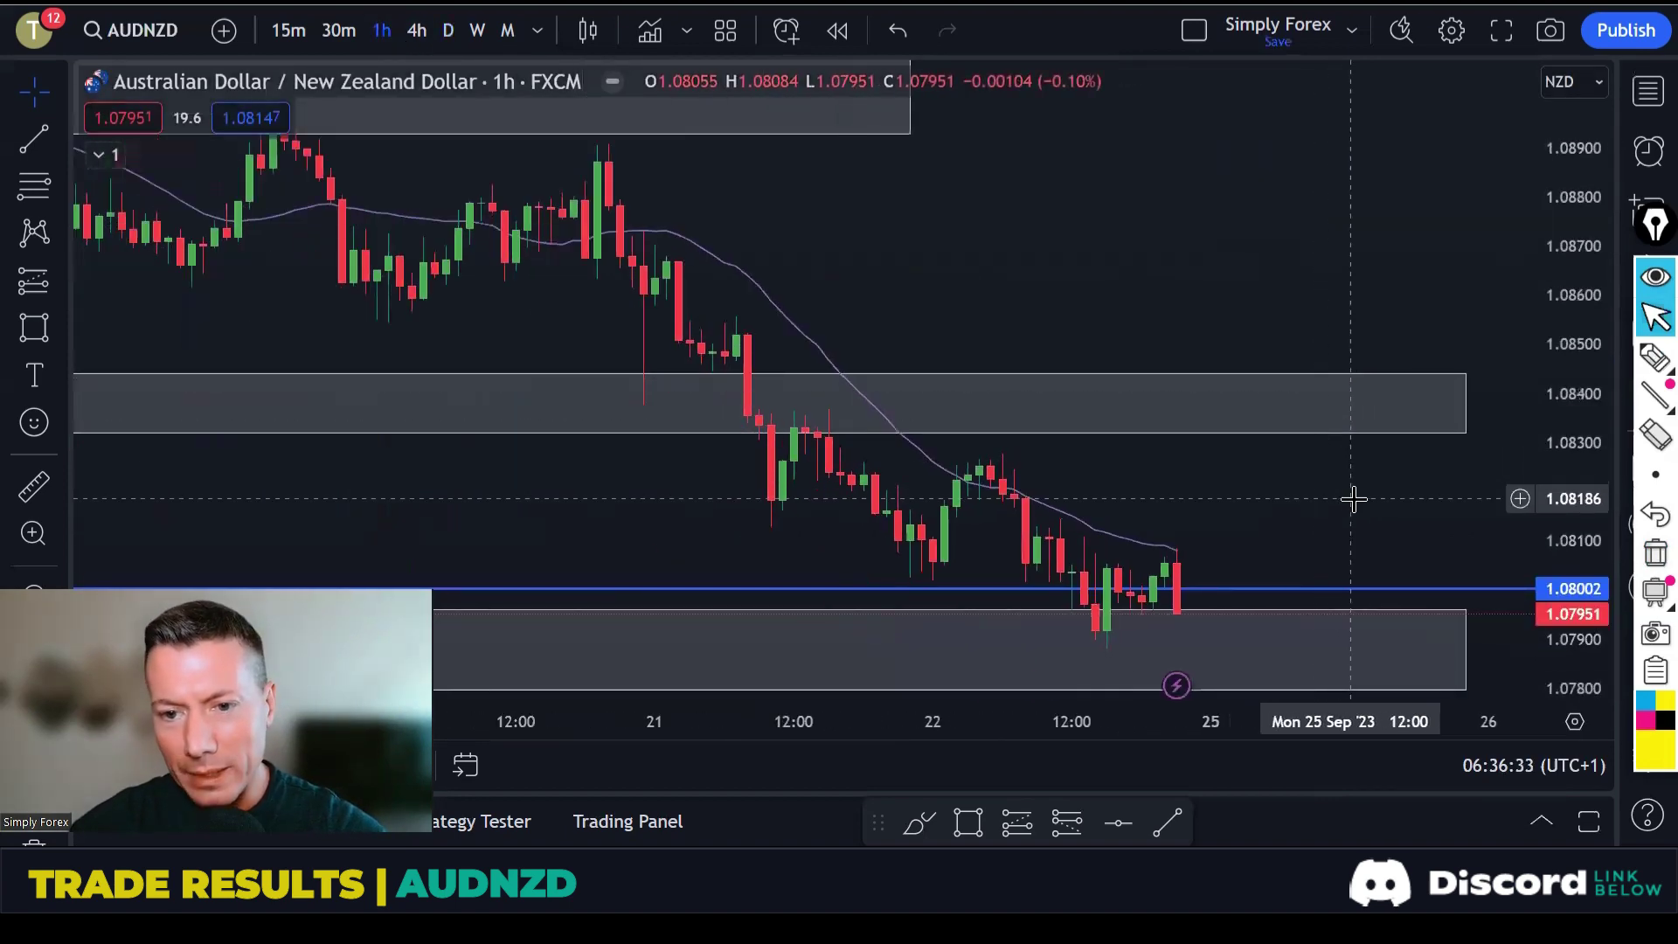
{"action": "left_click_drag", "start_coordinate": [1352, 495], "coordinate": [1212, 486]}
{"action": "scroll", "coordinate": [1212, 486], "scroll_direction": "down", "scroll_amount": 5}
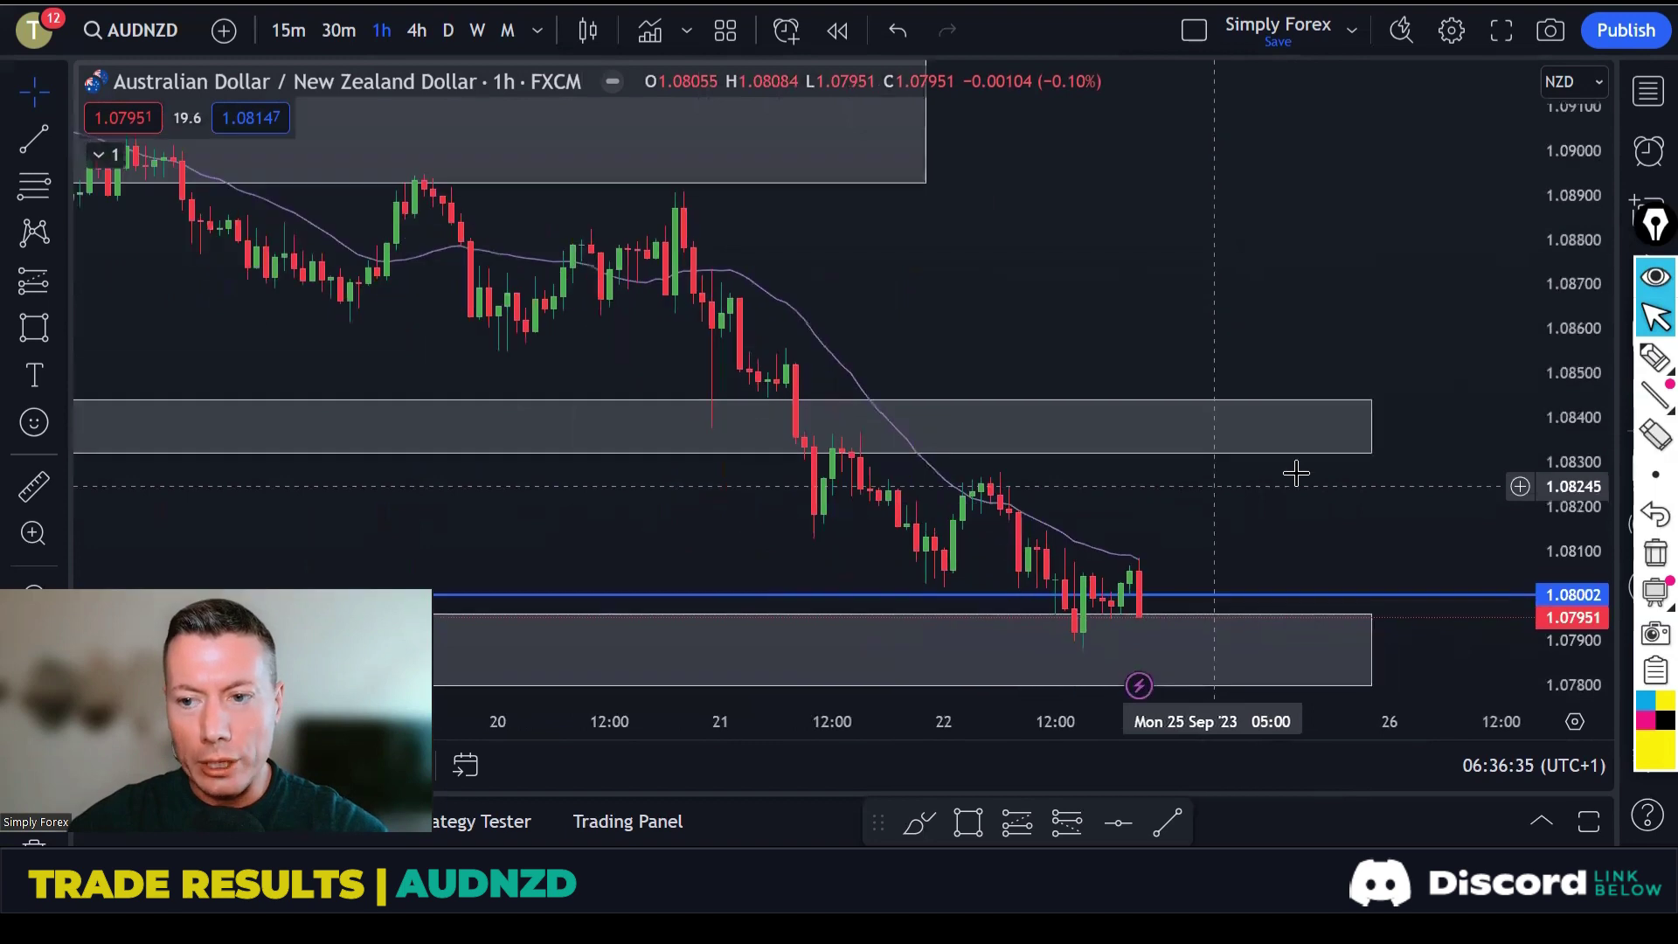
{"action": "left_click", "coordinate": [1654, 358]}
{"action": "mouse_move", "coordinate": [729, 317]}
{"action": "left_mouse_down"}
{"action": "mouse_move", "coordinate": [808, 521]}
{"action": "mouse_move", "coordinate": [852, 441]}
{"action": "mouse_move", "coordinate": [933, 568]}
{"action": "mouse_move", "coordinate": [985, 457]}
{"action": "left_mouse_up"}
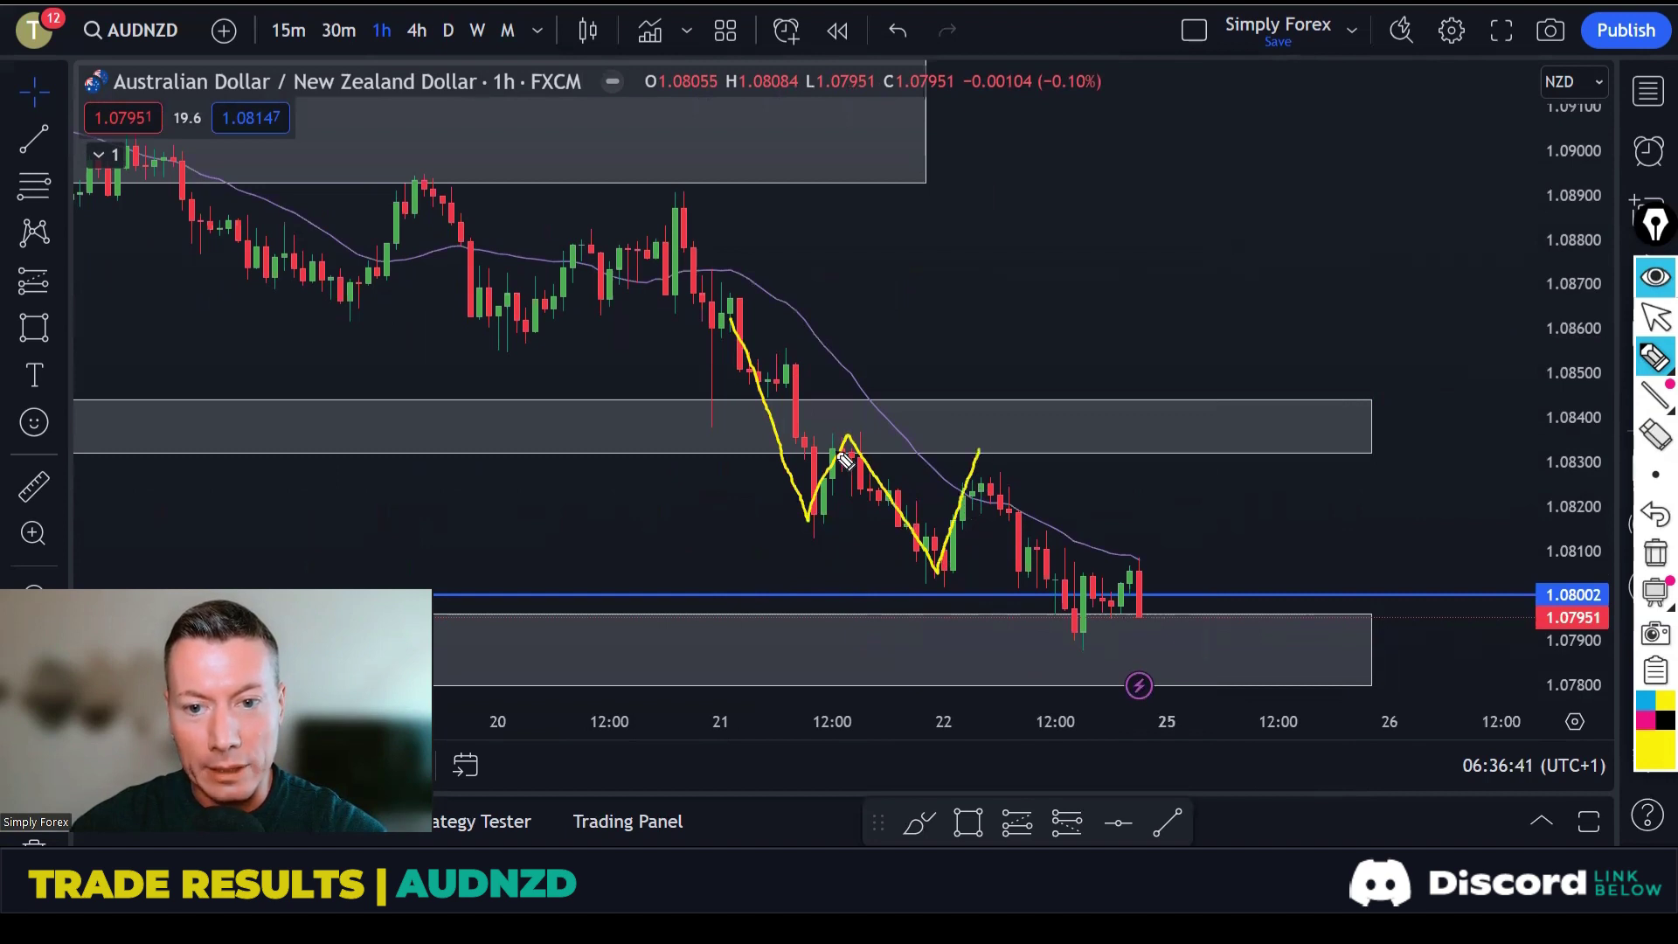
Line the hourly level at about 1.0834, circle its retest, mark the decline down to the blue line, and clear the ink.
{"action": "mouse_move", "coordinate": [815, 446]}
{"action": "left_mouse_down"}
{"action": "mouse_move", "coordinate": [983, 447]}
{"action": "mouse_move", "coordinate": [965, 467]}
{"action": "mouse_move", "coordinate": [1018, 434]}
{"action": "left_mouse_up"}
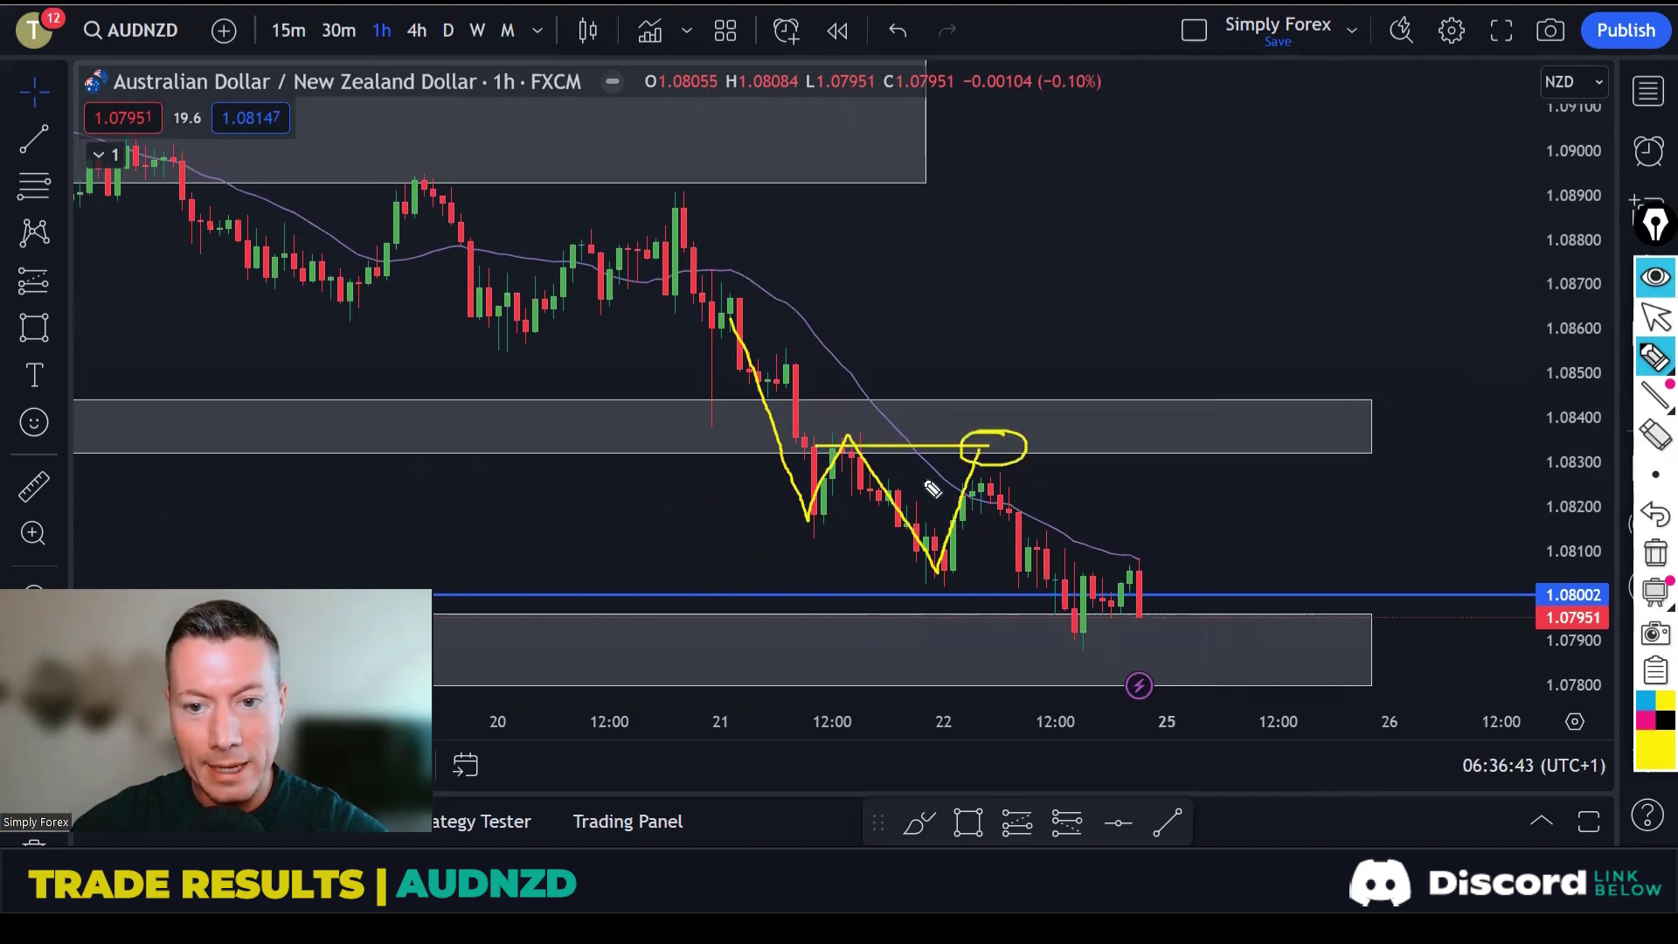
{"action": "mouse_move", "coordinate": [827, 448]}
{"action": "left_mouse_down"}
{"action": "mouse_move", "coordinate": [988, 463]}
{"action": "mouse_move", "coordinate": [1113, 610]}
{"action": "mouse_move", "coordinate": [1088, 612]}
{"action": "left_mouse_up"}
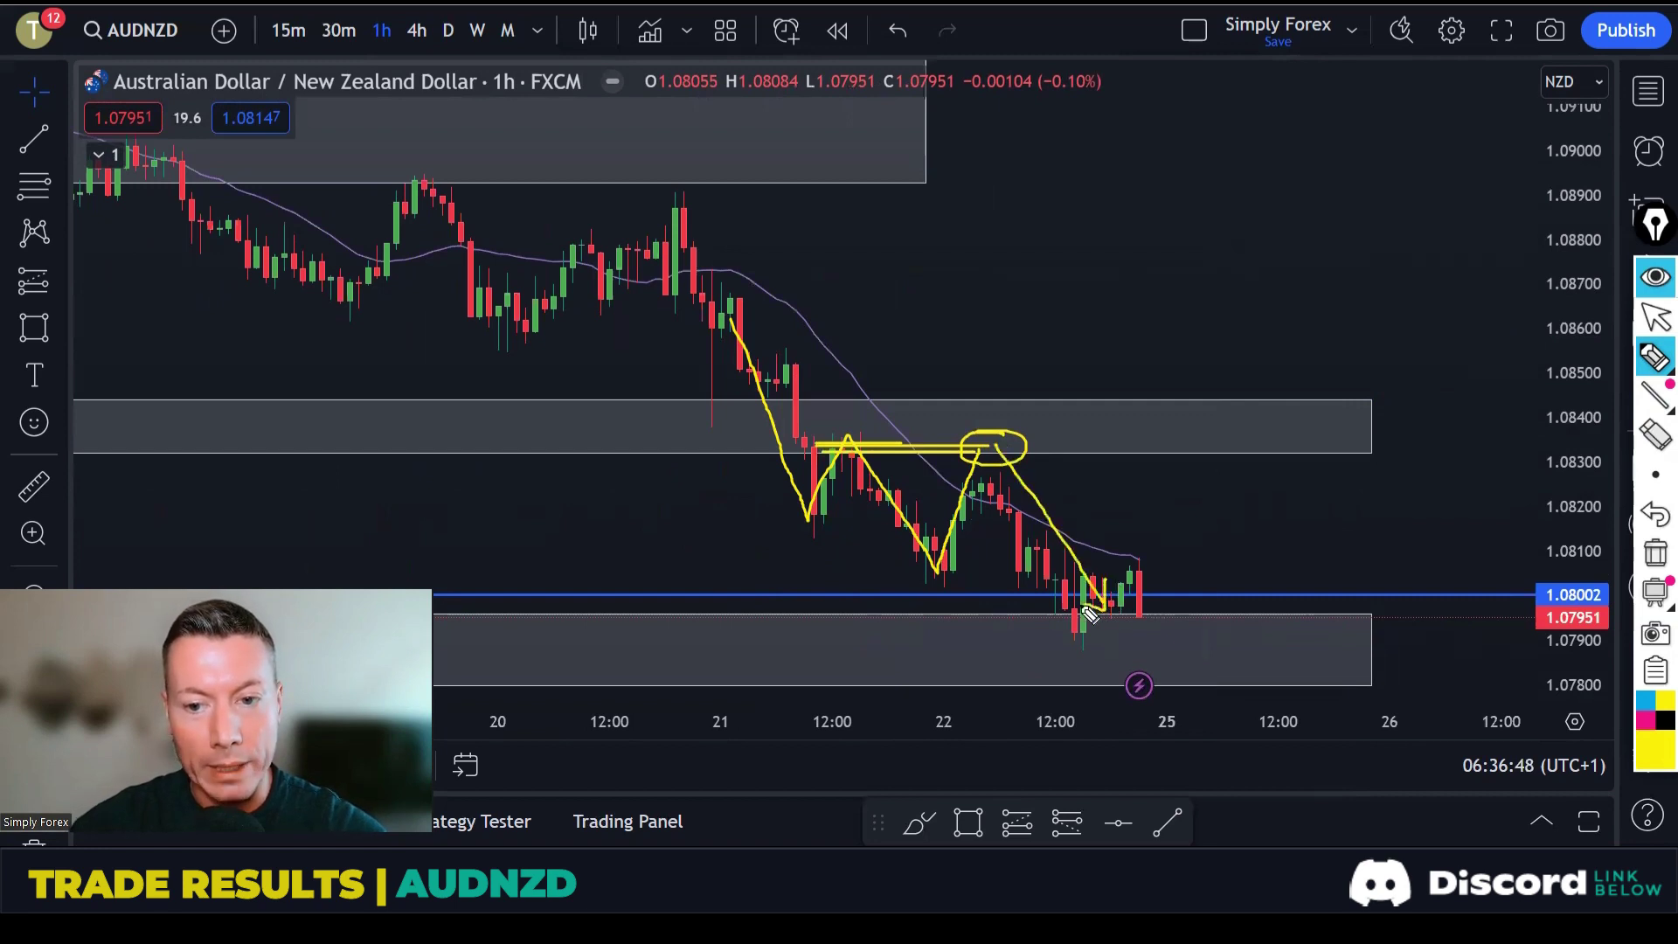
{"action": "left_click", "coordinate": [1649, 558]}
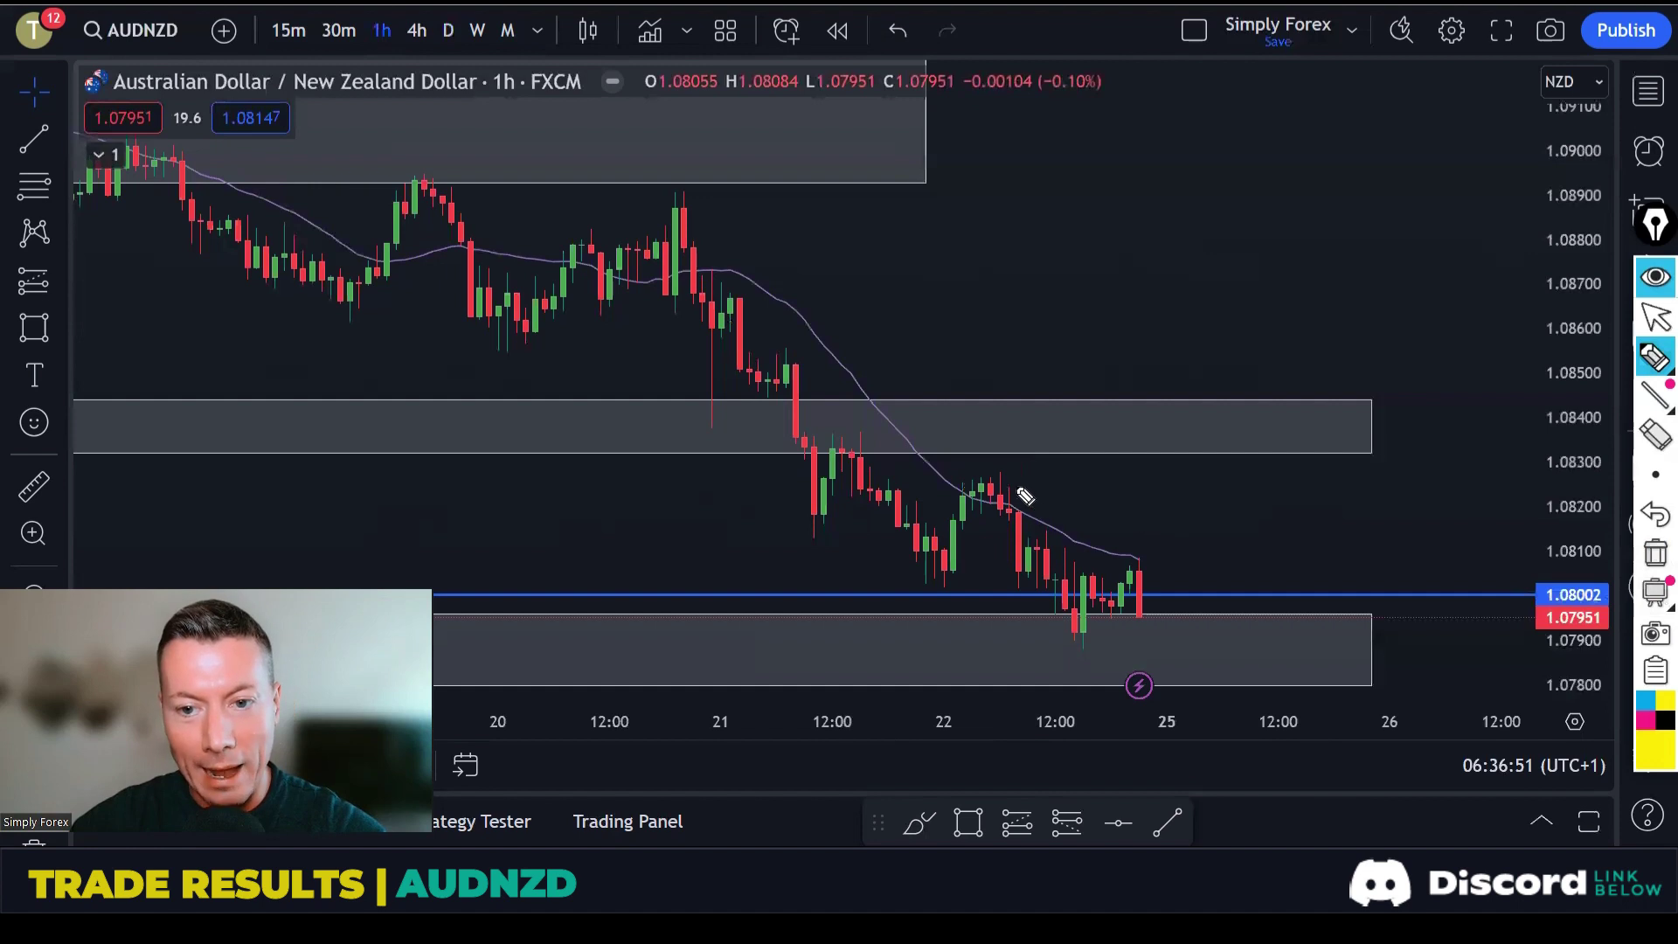
{"action": "mouse_move", "coordinate": [994, 483]}
{"action": "left_mouse_down"}
{"action": "mouse_move", "coordinate": [1000, 525]}
{"action": "mouse_move", "coordinate": [1015, 480]}
{"action": "mouse_move", "coordinate": [983, 483]}
{"action": "mouse_move", "coordinate": [1064, 598]}
{"action": "left_mouse_up"}
{"action": "left_click", "coordinate": [1653, 554]}
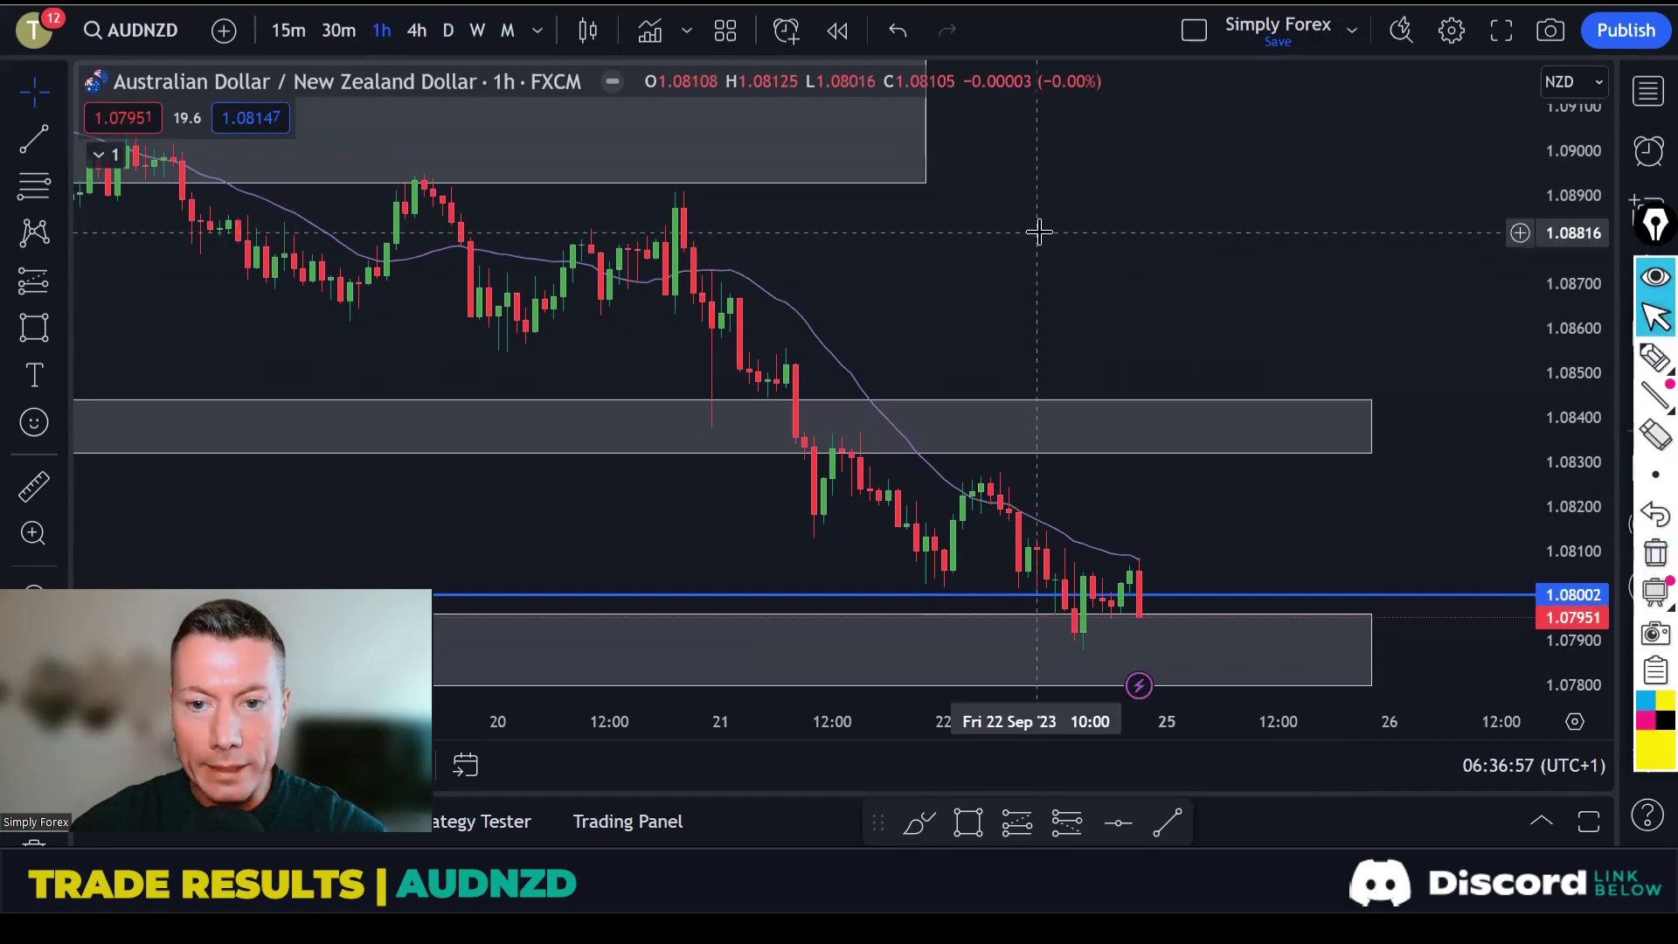
Circle the bearish hourly candles at the lower high with an arrow down, line the grey zone at about 1.0837, and clear the ink.
{"action": "scroll", "coordinate": [1038, 232], "scroll_direction": "up", "scroll_amount": 5}
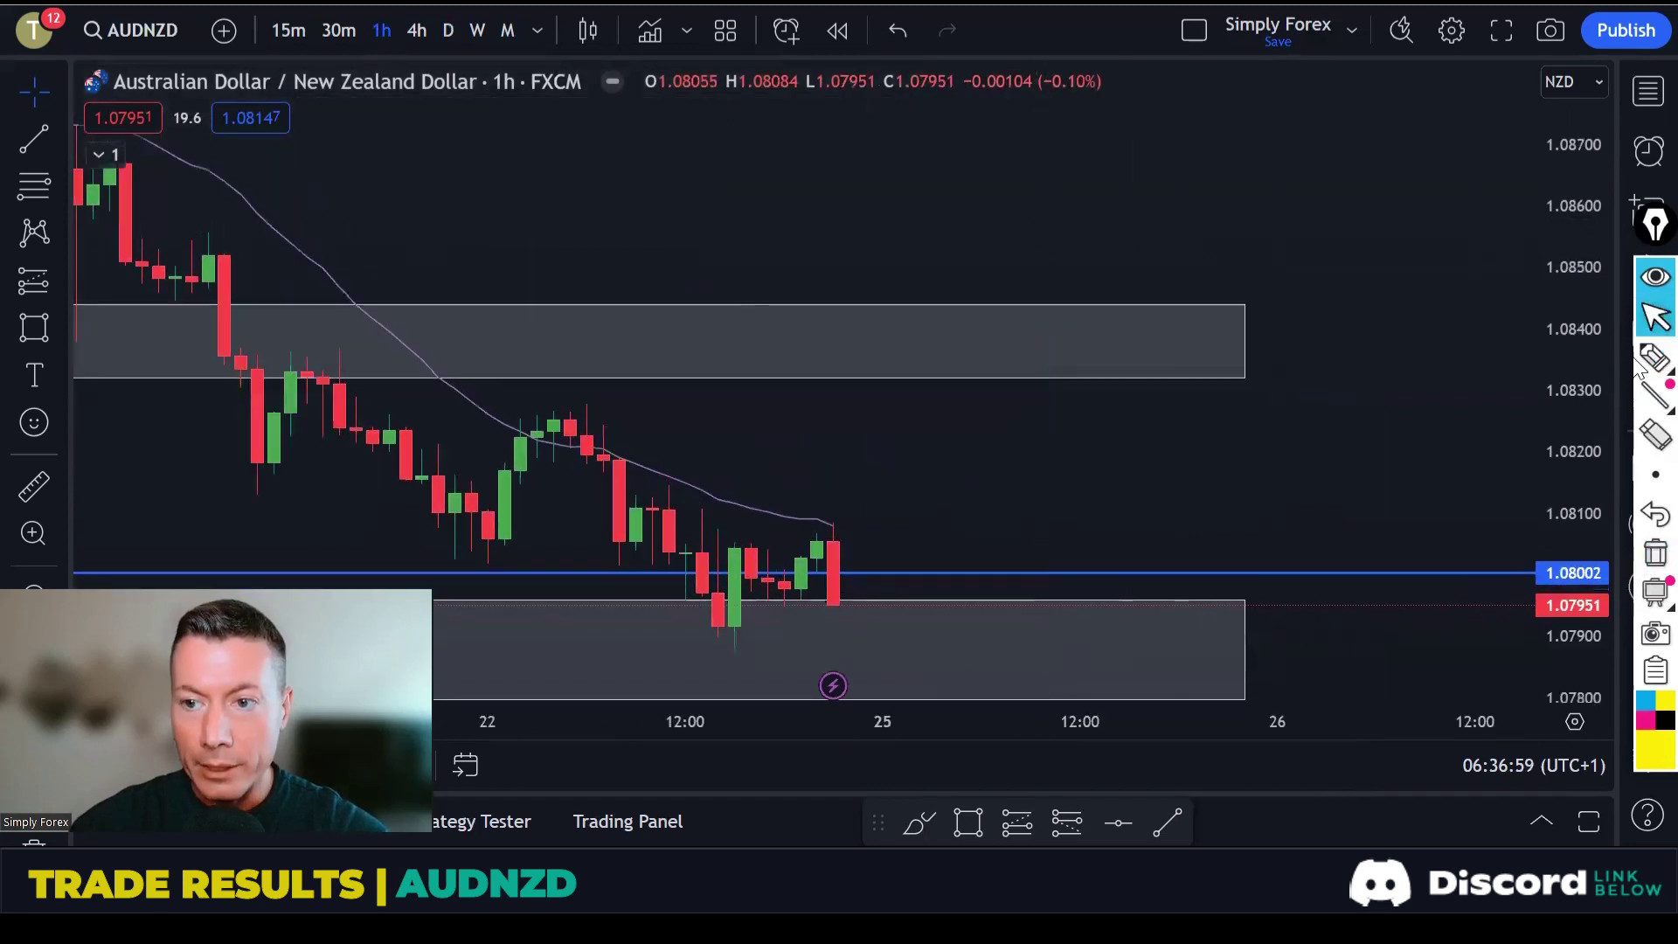
{"action": "left_click", "coordinate": [1653, 358]}
{"action": "mouse_move", "coordinate": [595, 395]}
{"action": "left_mouse_down"}
{"action": "mouse_move", "coordinate": [569, 429]}
{"action": "mouse_move", "coordinate": [581, 474]}
{"action": "mouse_move", "coordinate": [611, 432]}
{"action": "mouse_move", "coordinate": [596, 395]}
{"action": "left_mouse_up"}
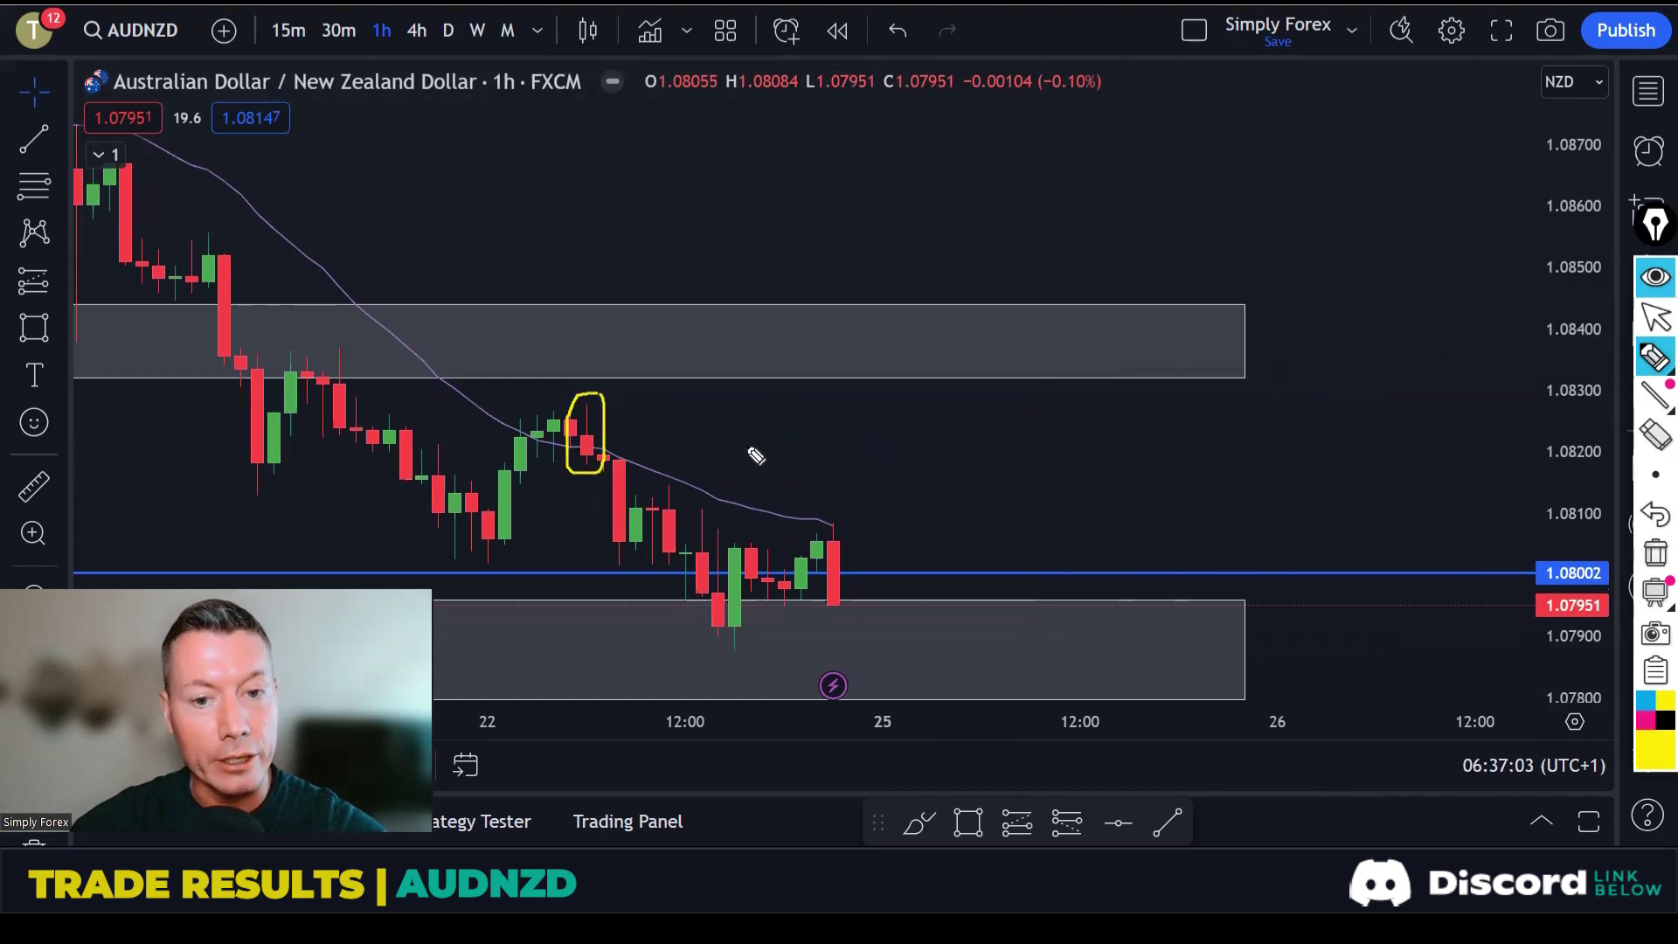
{"action": "mouse_move", "coordinate": [597, 455]}
{"action": "left_mouse_down"}
{"action": "mouse_move", "coordinate": [659, 568]}
{"action": "mouse_move", "coordinate": [637, 568]}
{"action": "left_mouse_up"}
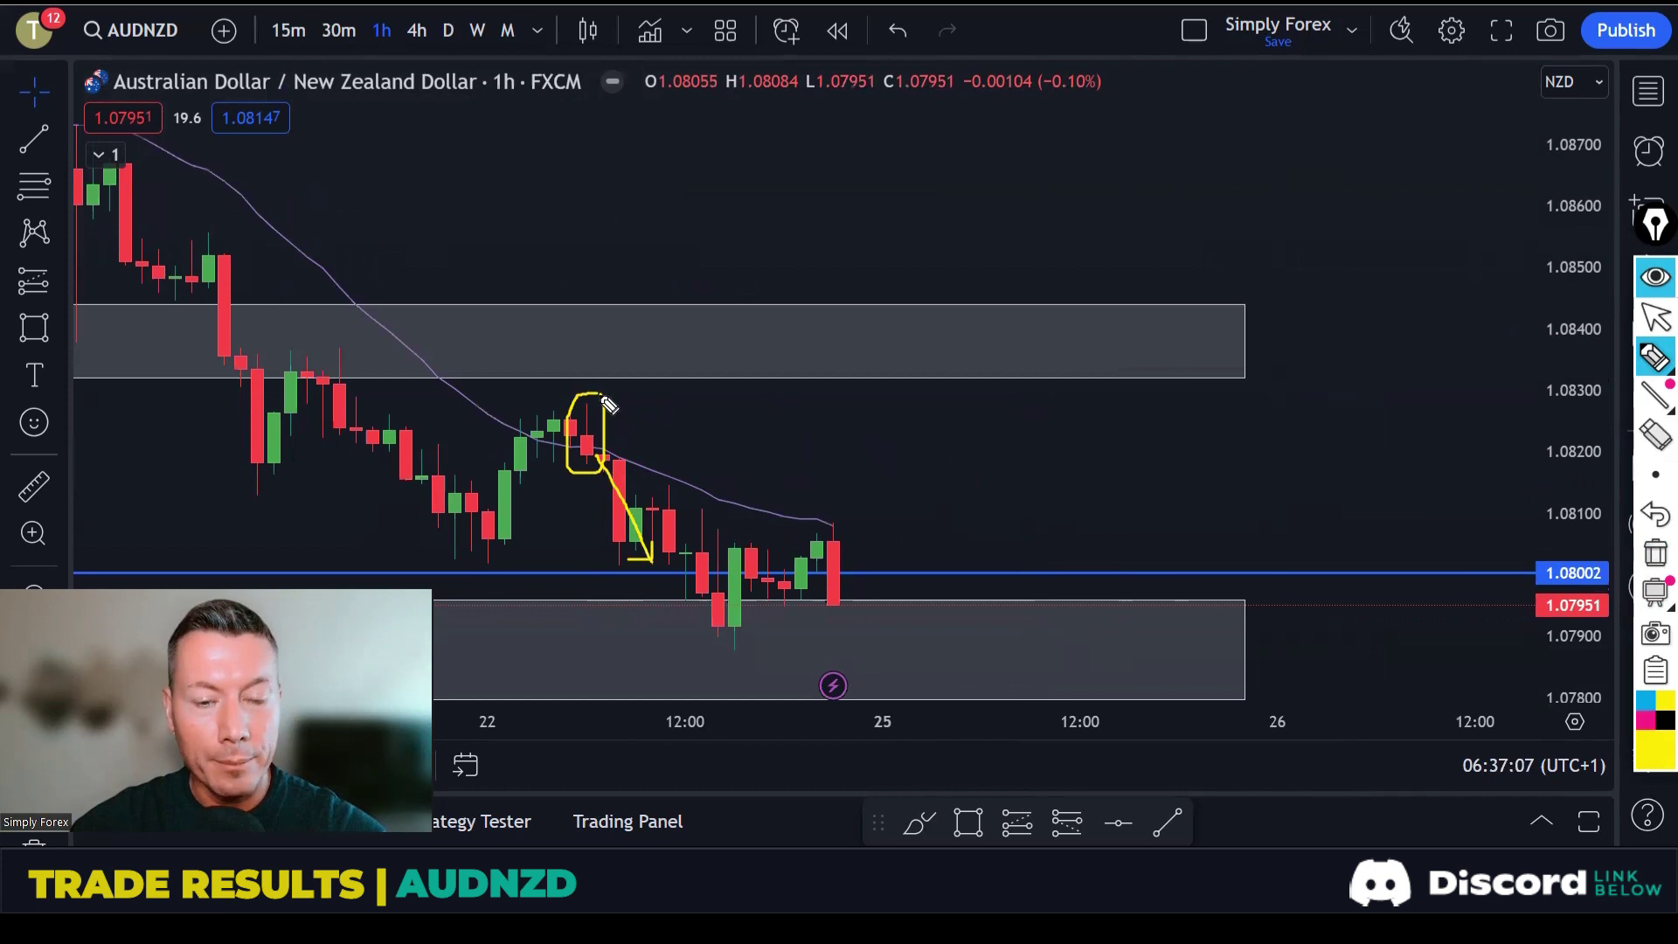
{"action": "left_click_drag", "start_coordinate": [260, 367], "coordinate": [723, 371]}
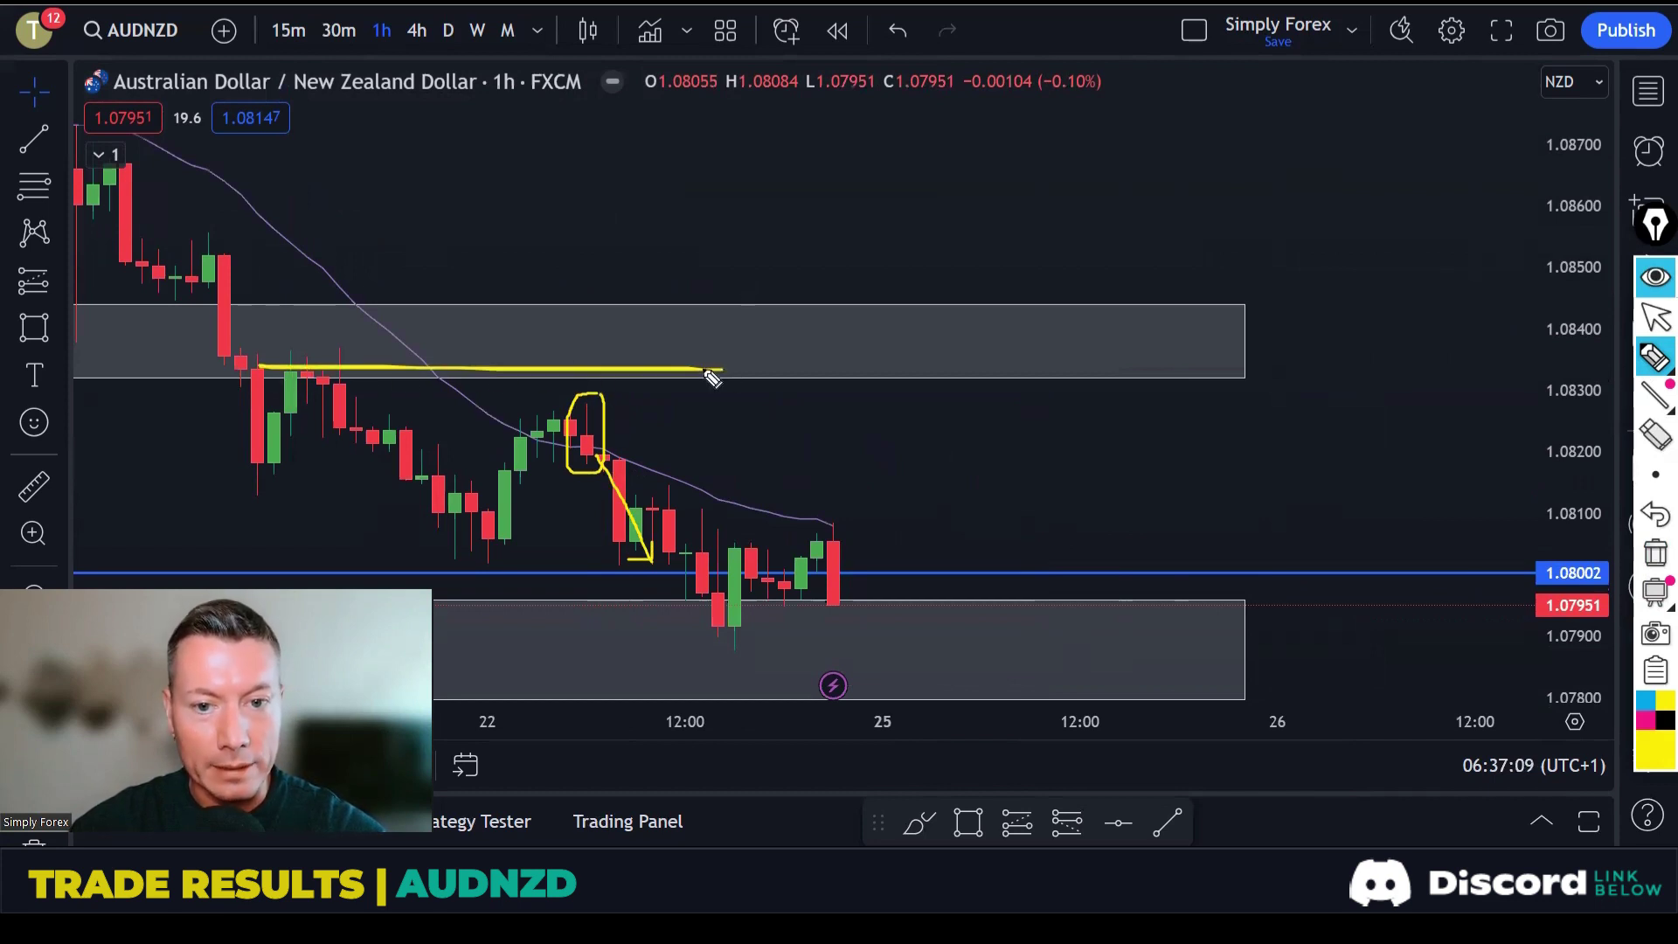
{"action": "left_click", "coordinate": [1655, 552]}
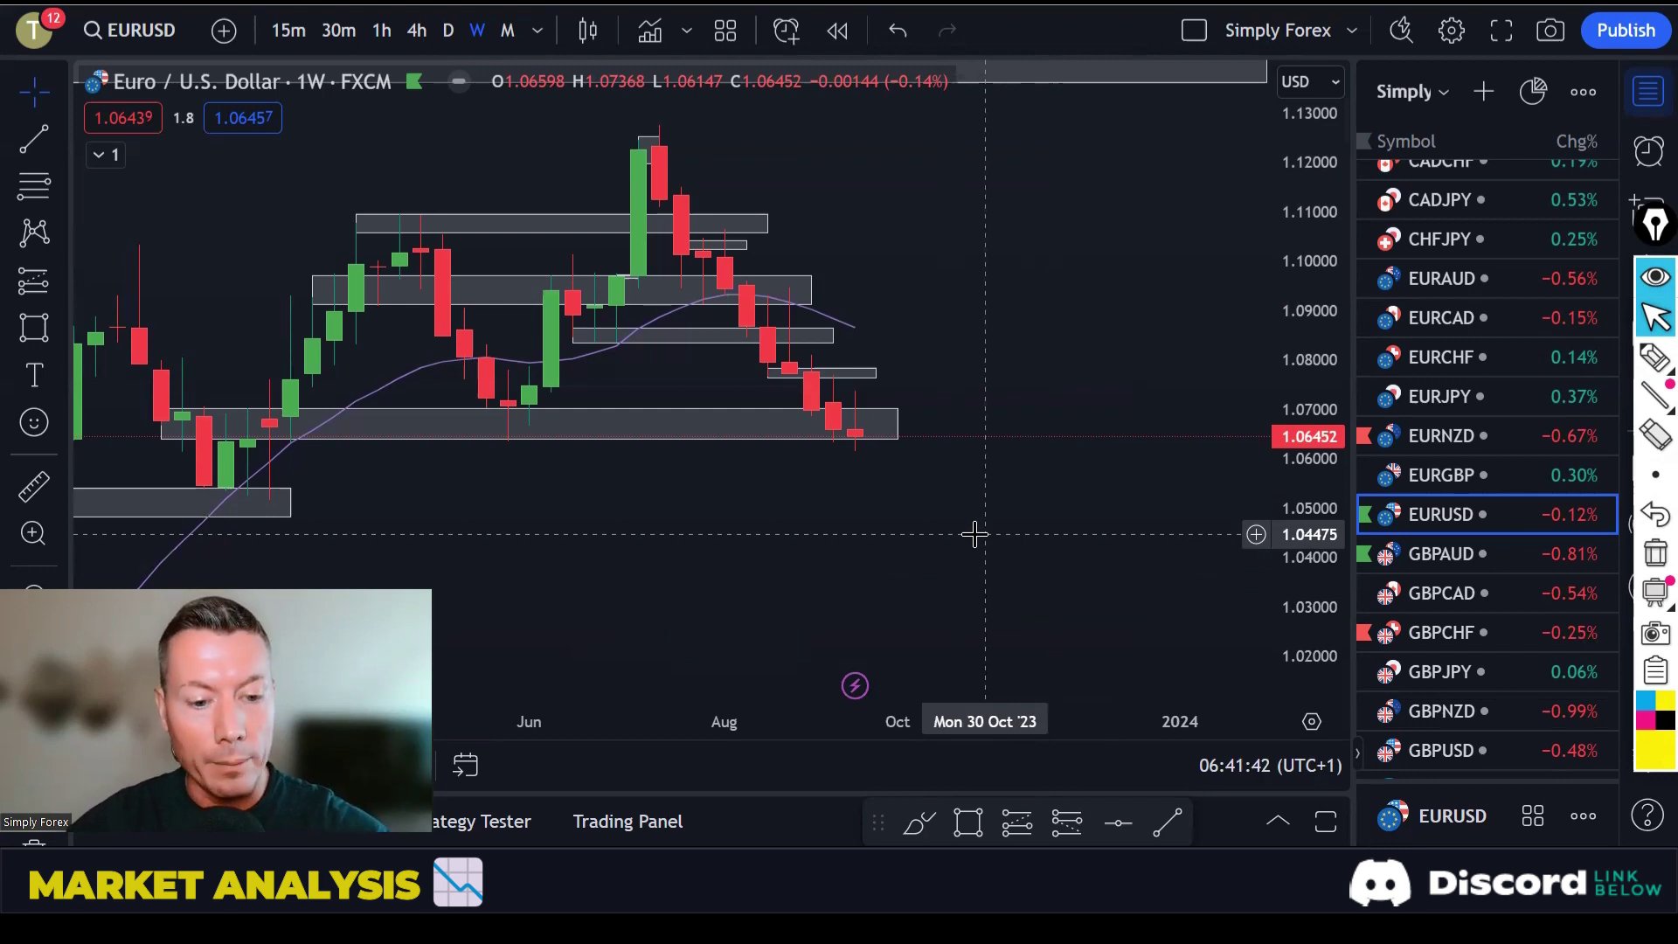
Line the EURUSD weekly grey zone at about 1.0655, clear it, circle the latest weekly candle, and clear the ink.
{"action": "left_click_drag", "start_coordinate": [939, 538], "coordinate": [1004, 542]}
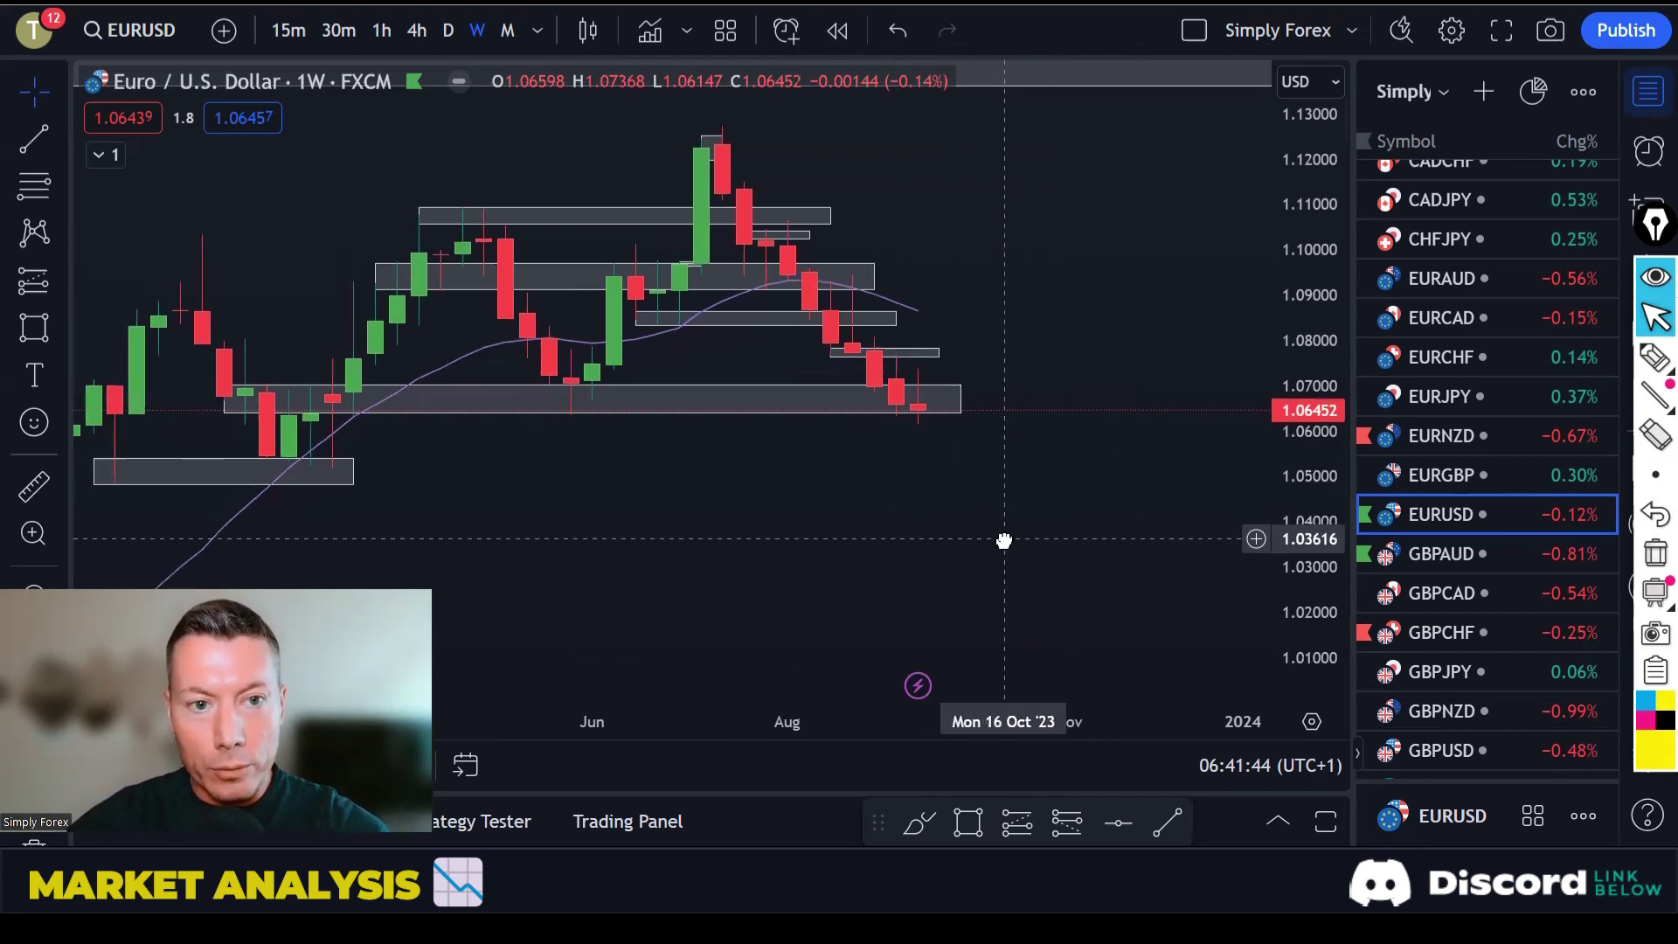
{"action": "left_click", "coordinate": [1654, 357]}
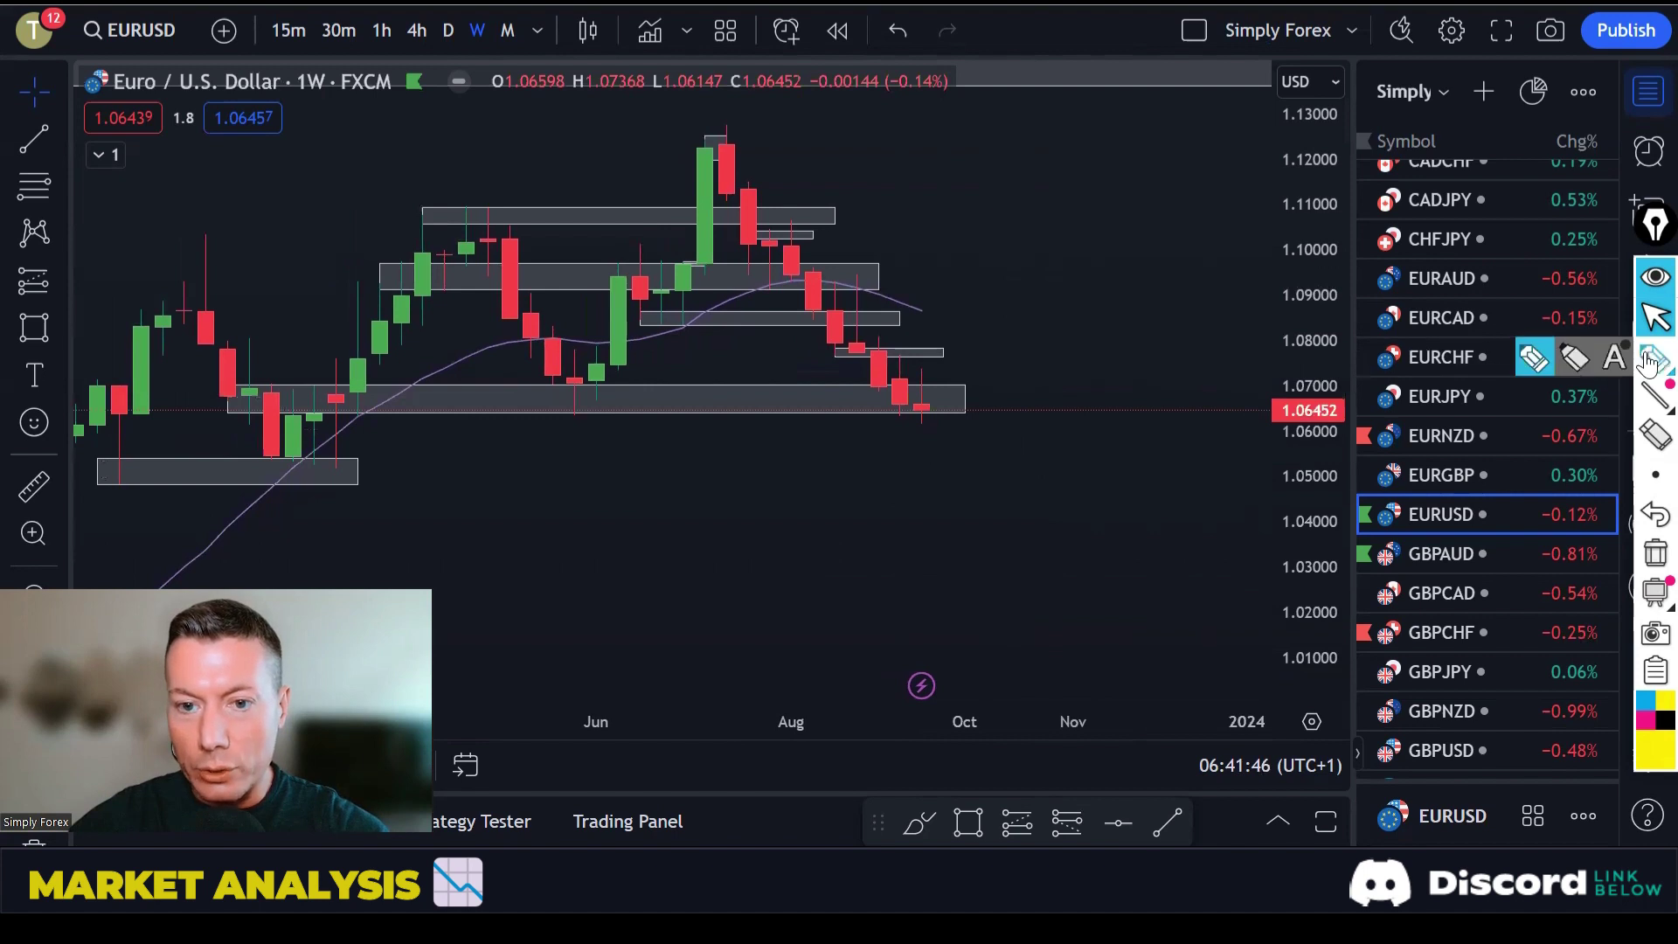
{"action": "left_click_drag", "start_coordinate": [455, 406], "coordinate": [945, 406]}
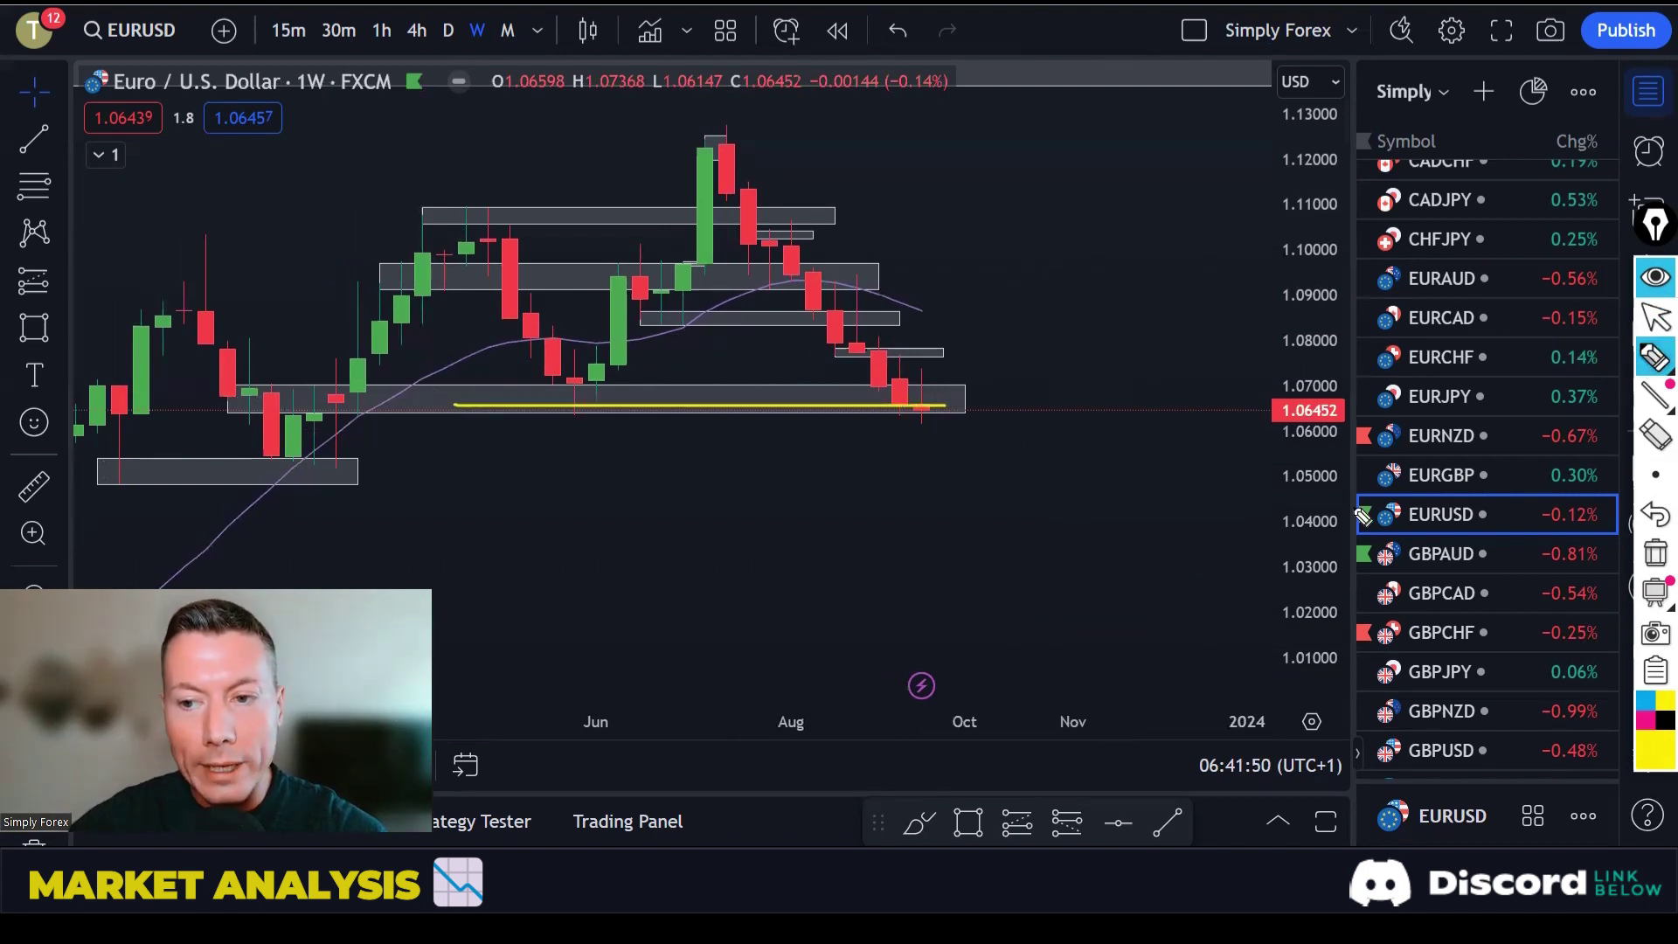
{"action": "key", "text": "ctrl+shift+c"}
{"action": "mouse_move", "coordinate": [933, 367]}
{"action": "left_mouse_down"}
{"action": "mouse_move", "coordinate": [900, 397]}
{"action": "mouse_move", "coordinate": [948, 410]}
{"action": "mouse_move", "coordinate": [935, 367]}
{"action": "left_mouse_up"}
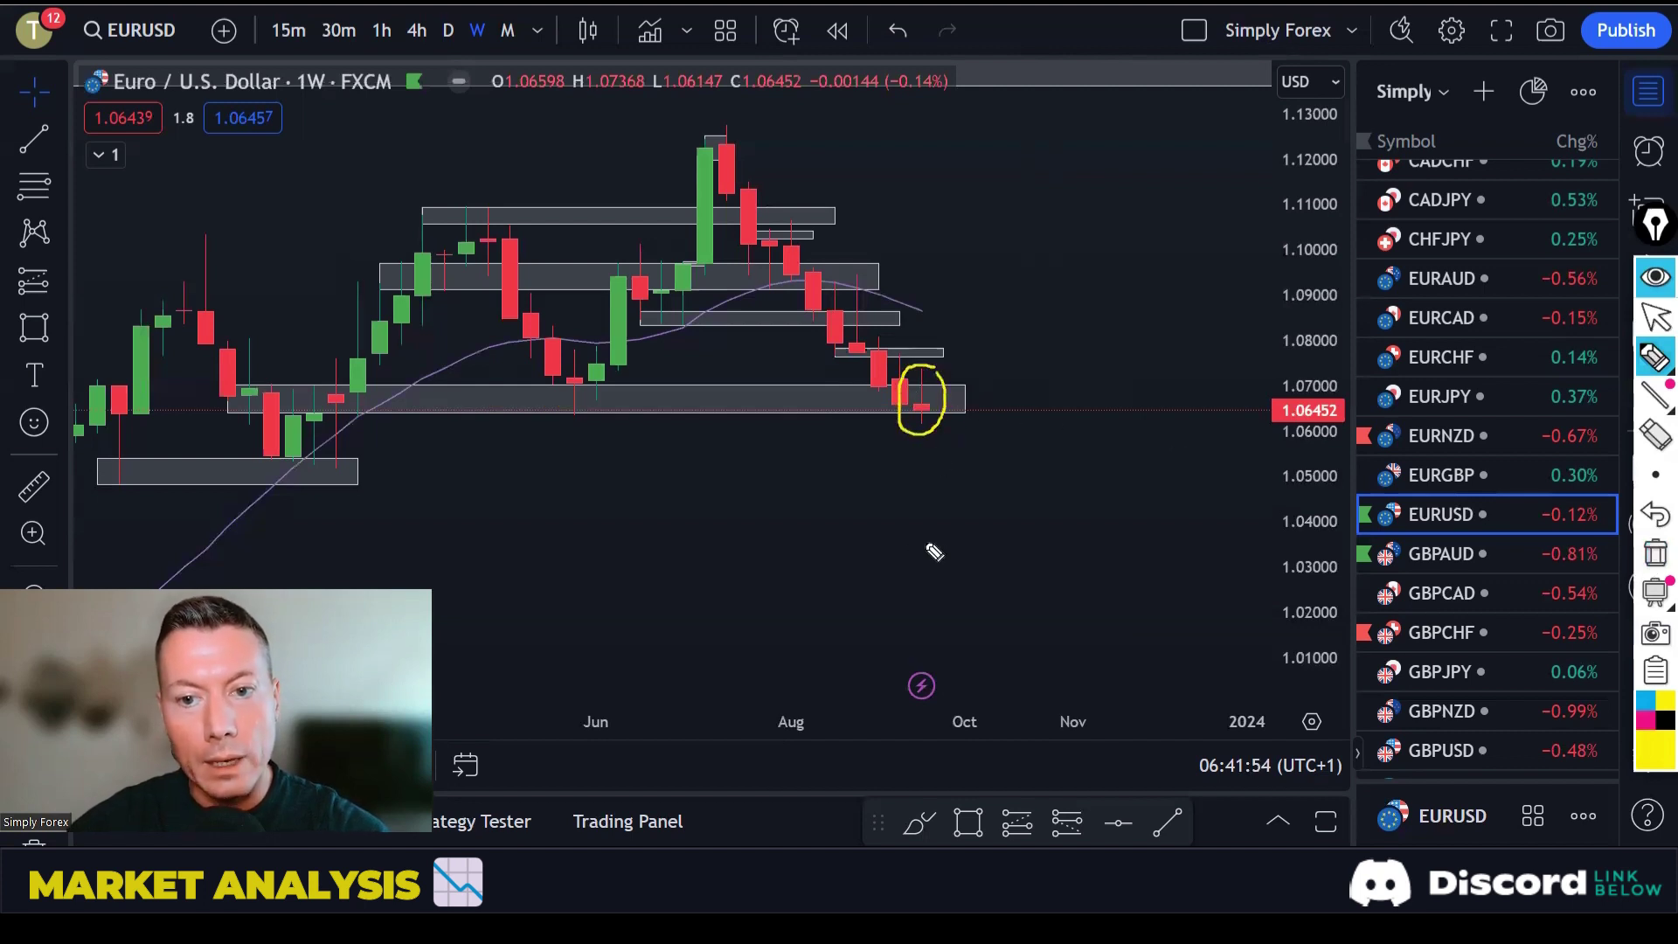
{"action": "key", "text": "ctrl+shift+c"}
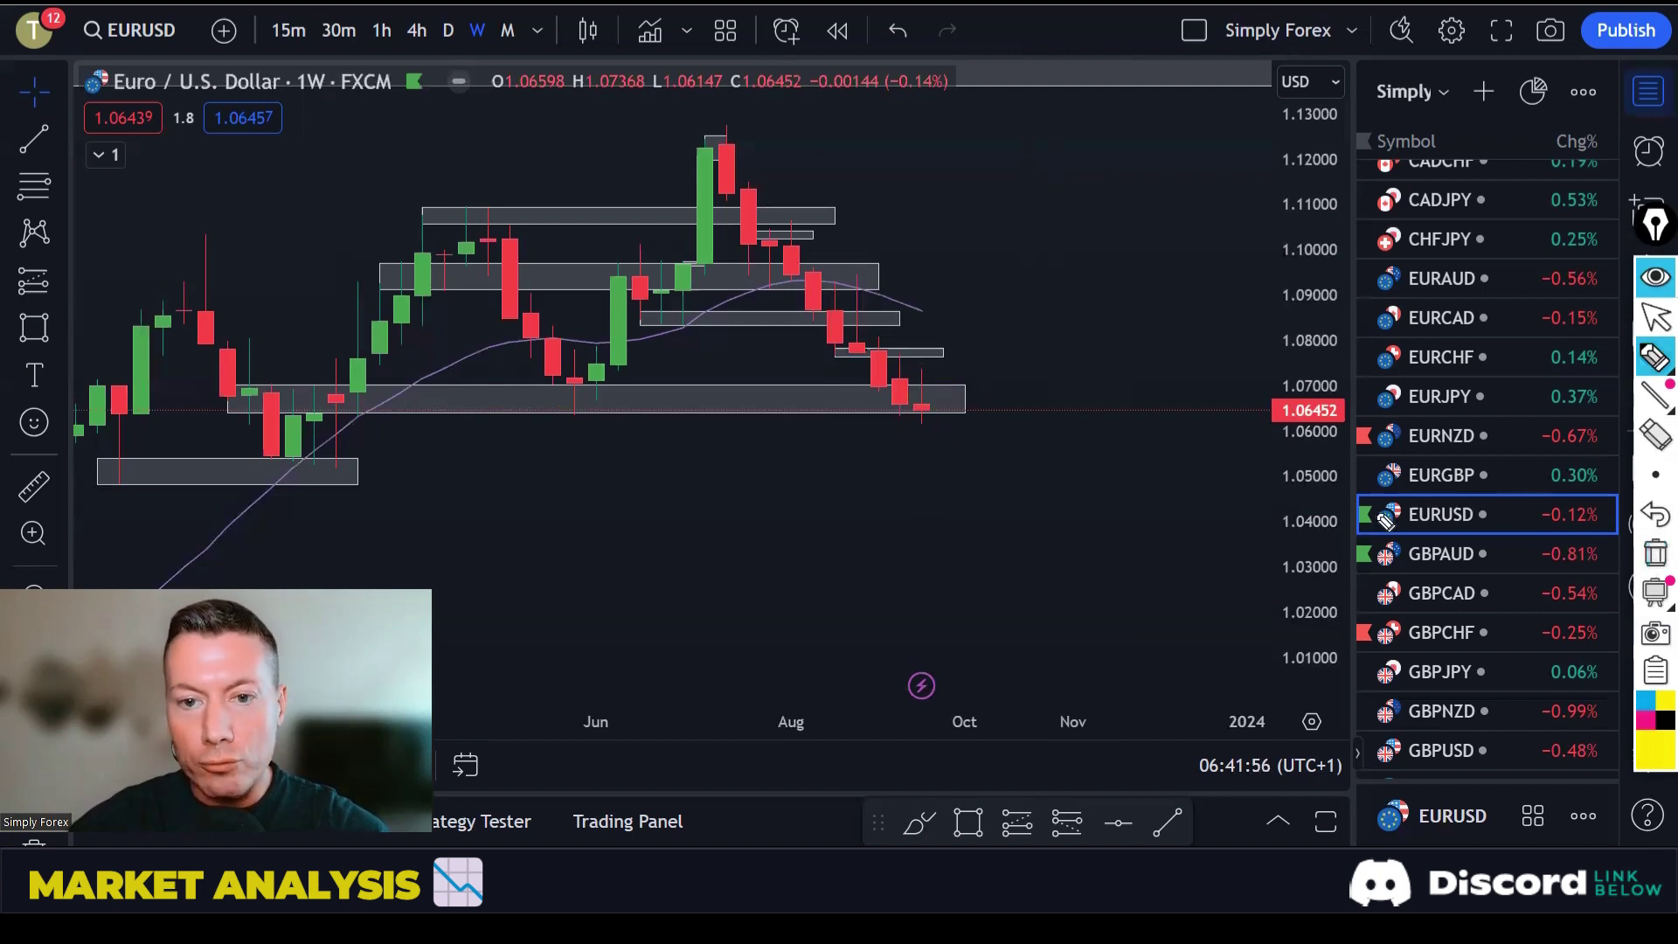
Show the EURUSD daily chart, trace its falling swings into the lowest grey zone, and underline both lows at about 1.0636.
{"action": "key", "text": "ctrl+shift+1"}
{"action": "left_click", "coordinate": [449, 29]}
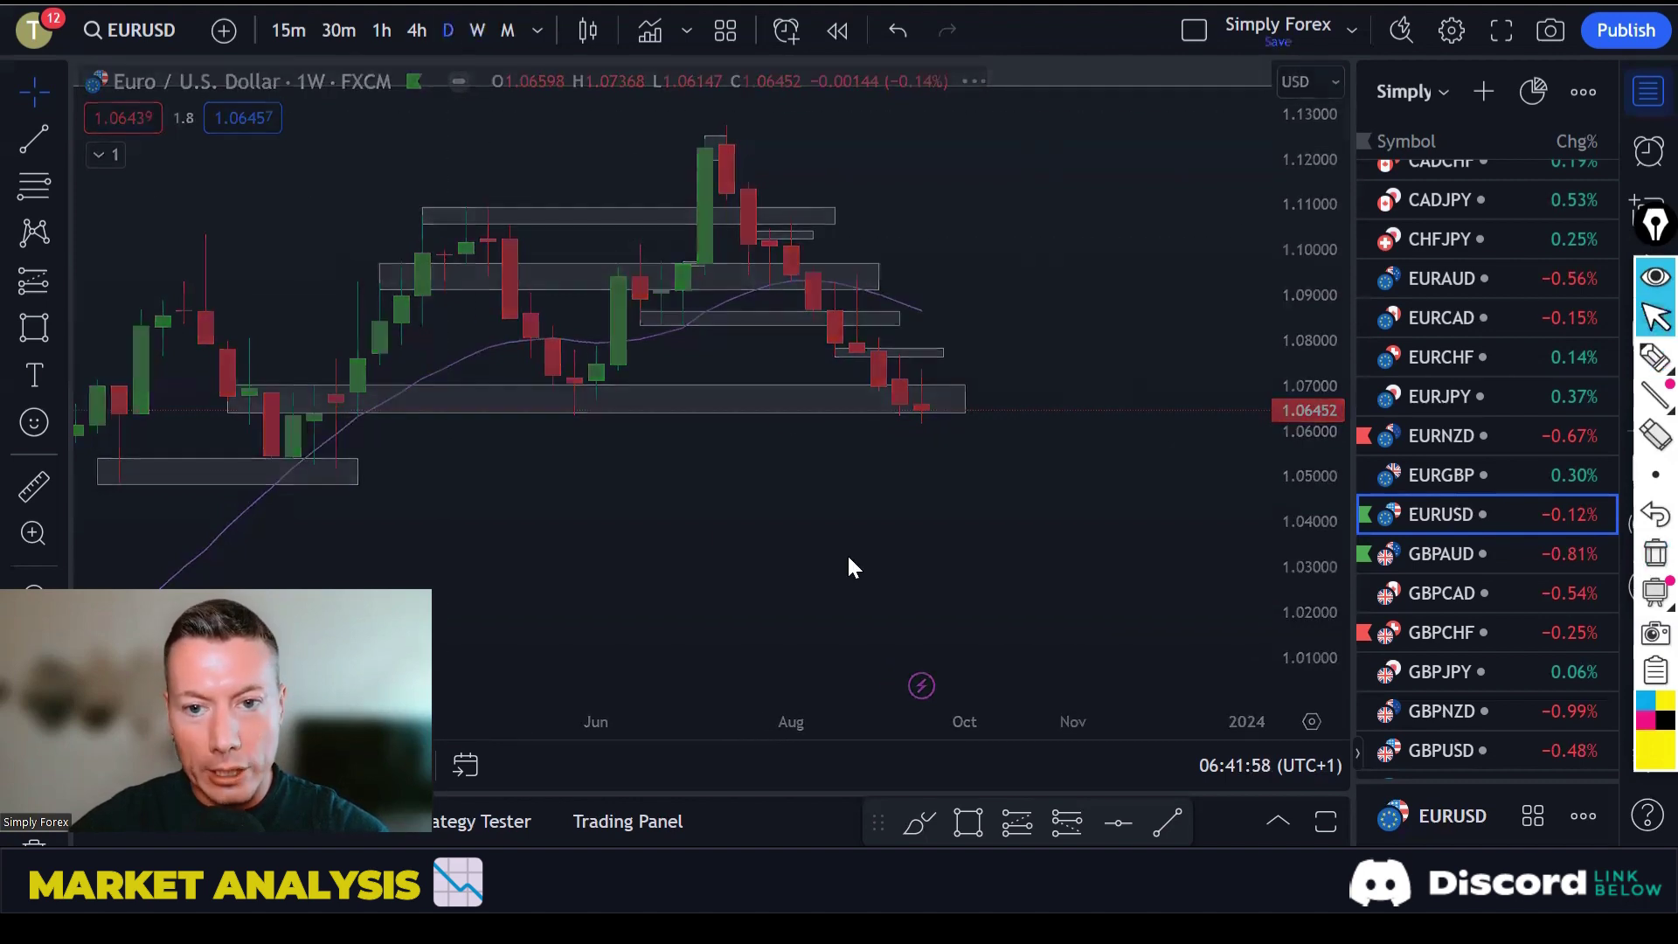
{"action": "left_click", "coordinate": [1654, 356]}
{"action": "left_click_drag", "start_coordinate": [772, 626], "coordinate": [943, 627]}
{"action": "mouse_move", "coordinate": [745, 469]}
{"action": "left_mouse_down"}
{"action": "mouse_move", "coordinate": [799, 616]}
{"action": "mouse_move", "coordinate": [876, 564]}
{"action": "mouse_move", "coordinate": [920, 620]}
{"action": "mouse_move", "coordinate": [922, 602]}
{"action": "mouse_move", "coordinate": [970, 626]}
{"action": "left_mouse_up"}
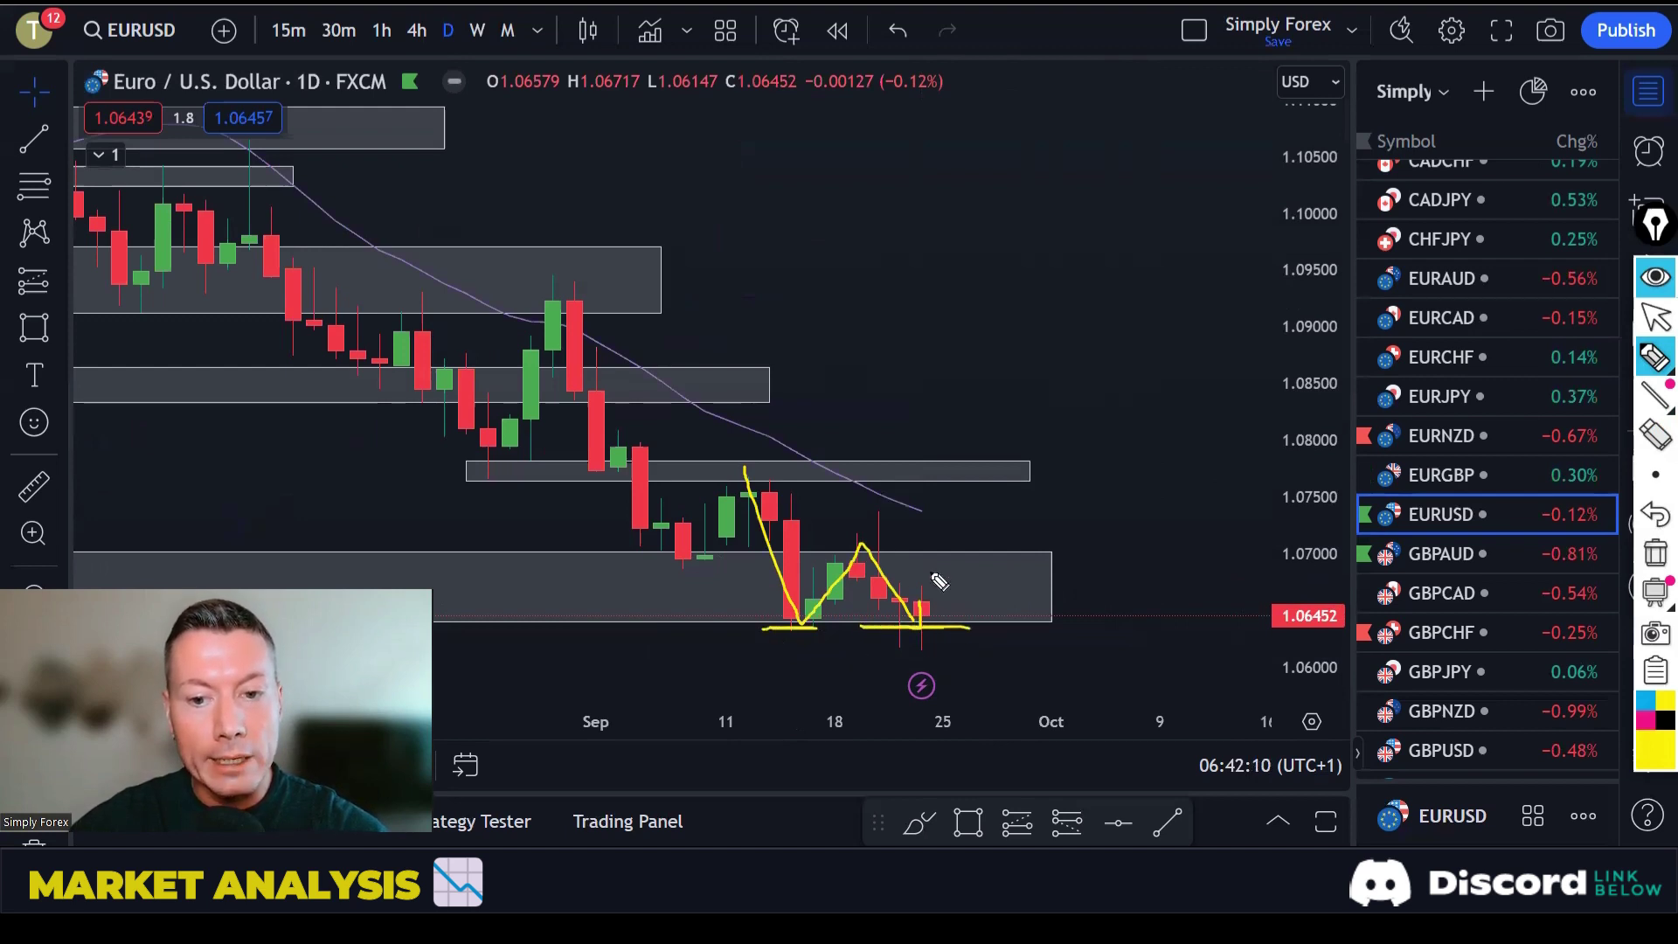
{"action": "left_click_drag", "start_coordinate": [864, 625], "coordinate": [919, 626]}
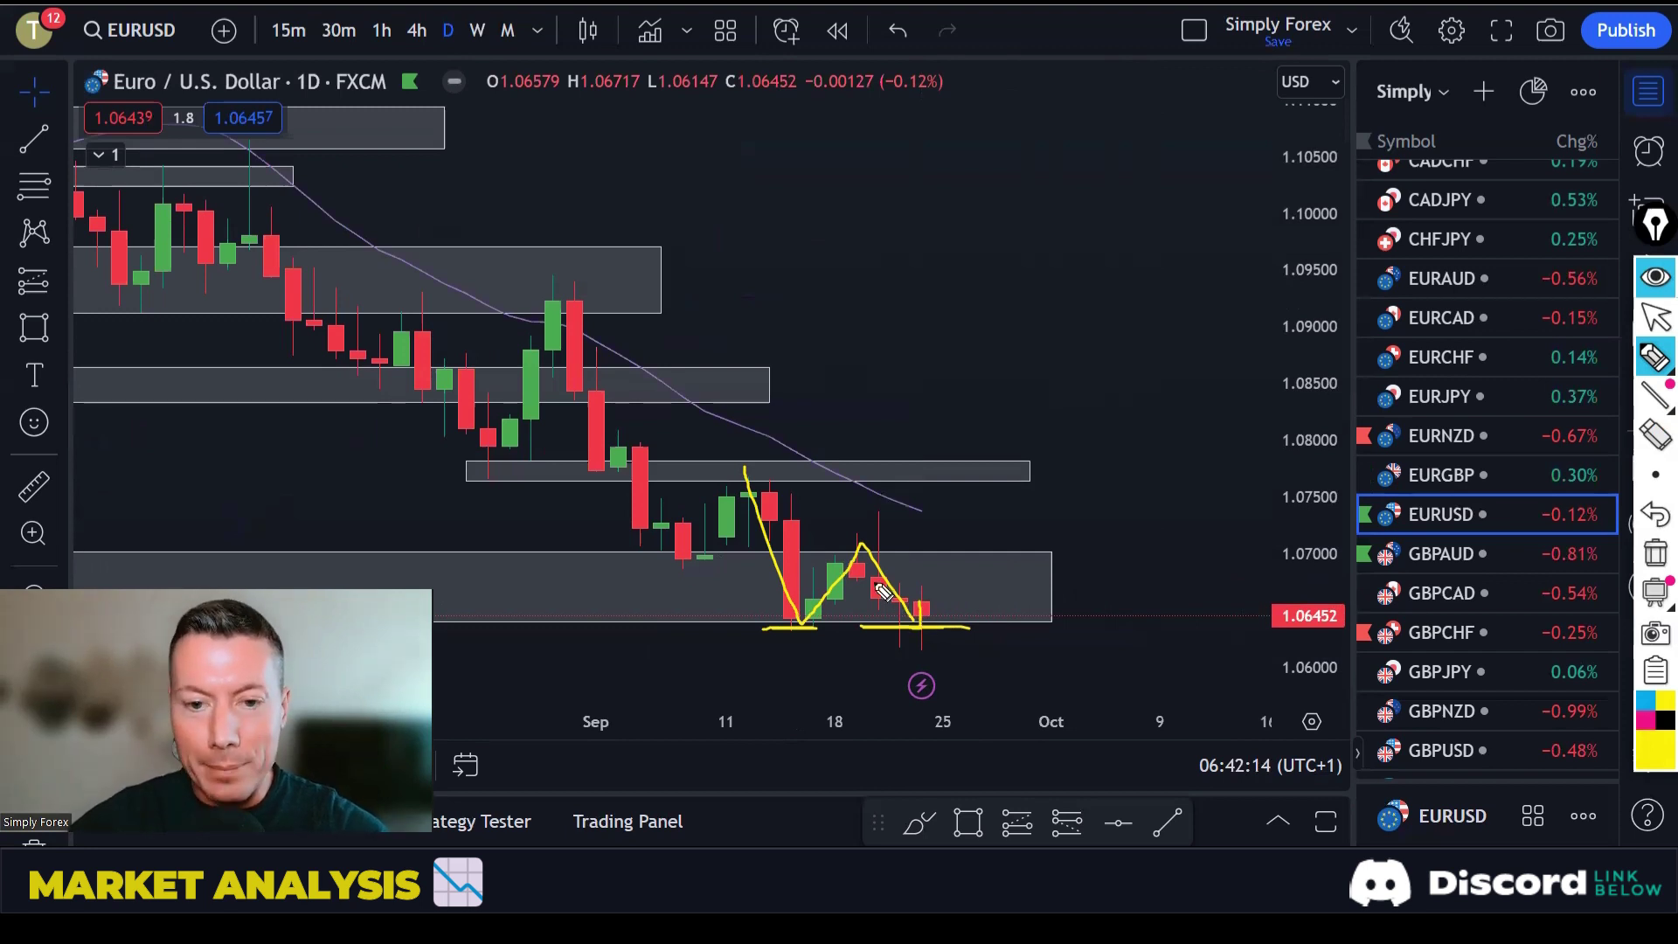
{"action": "mouse_move", "coordinate": [568, 296]}
{"action": "left_mouse_down"}
{"action": "mouse_move", "coordinate": [648, 455]}
{"action": "mouse_move", "coordinate": [725, 535]}
{"action": "mouse_move", "coordinate": [744, 476]}
{"action": "left_mouse_up"}
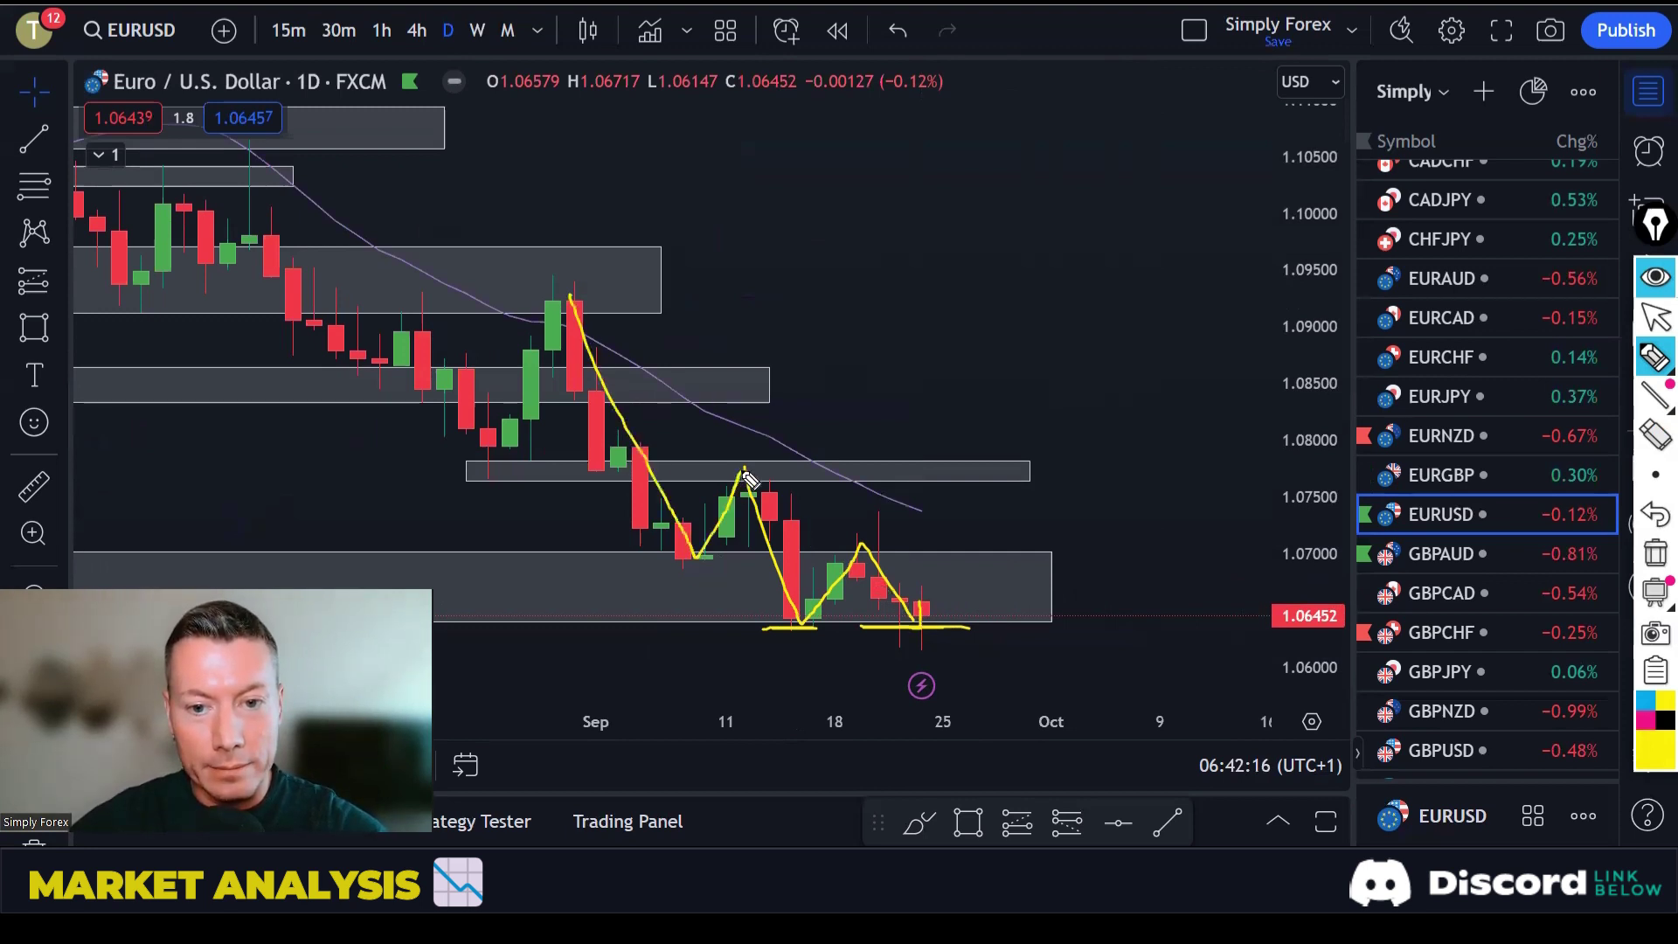
Mark the neckline at about 1.0715 with an arrow up to the next grey zone, clear it, and briefly circle the last daily candle.
{"action": "left_click_drag", "start_coordinate": [999, 539], "coordinate": [803, 530]}
{"action": "mouse_move", "coordinate": [921, 627]}
{"action": "left_mouse_down"}
{"action": "mouse_move", "coordinate": [970, 489]}
{"action": "mouse_move", "coordinate": [992, 506]}
{"action": "left_mouse_up"}
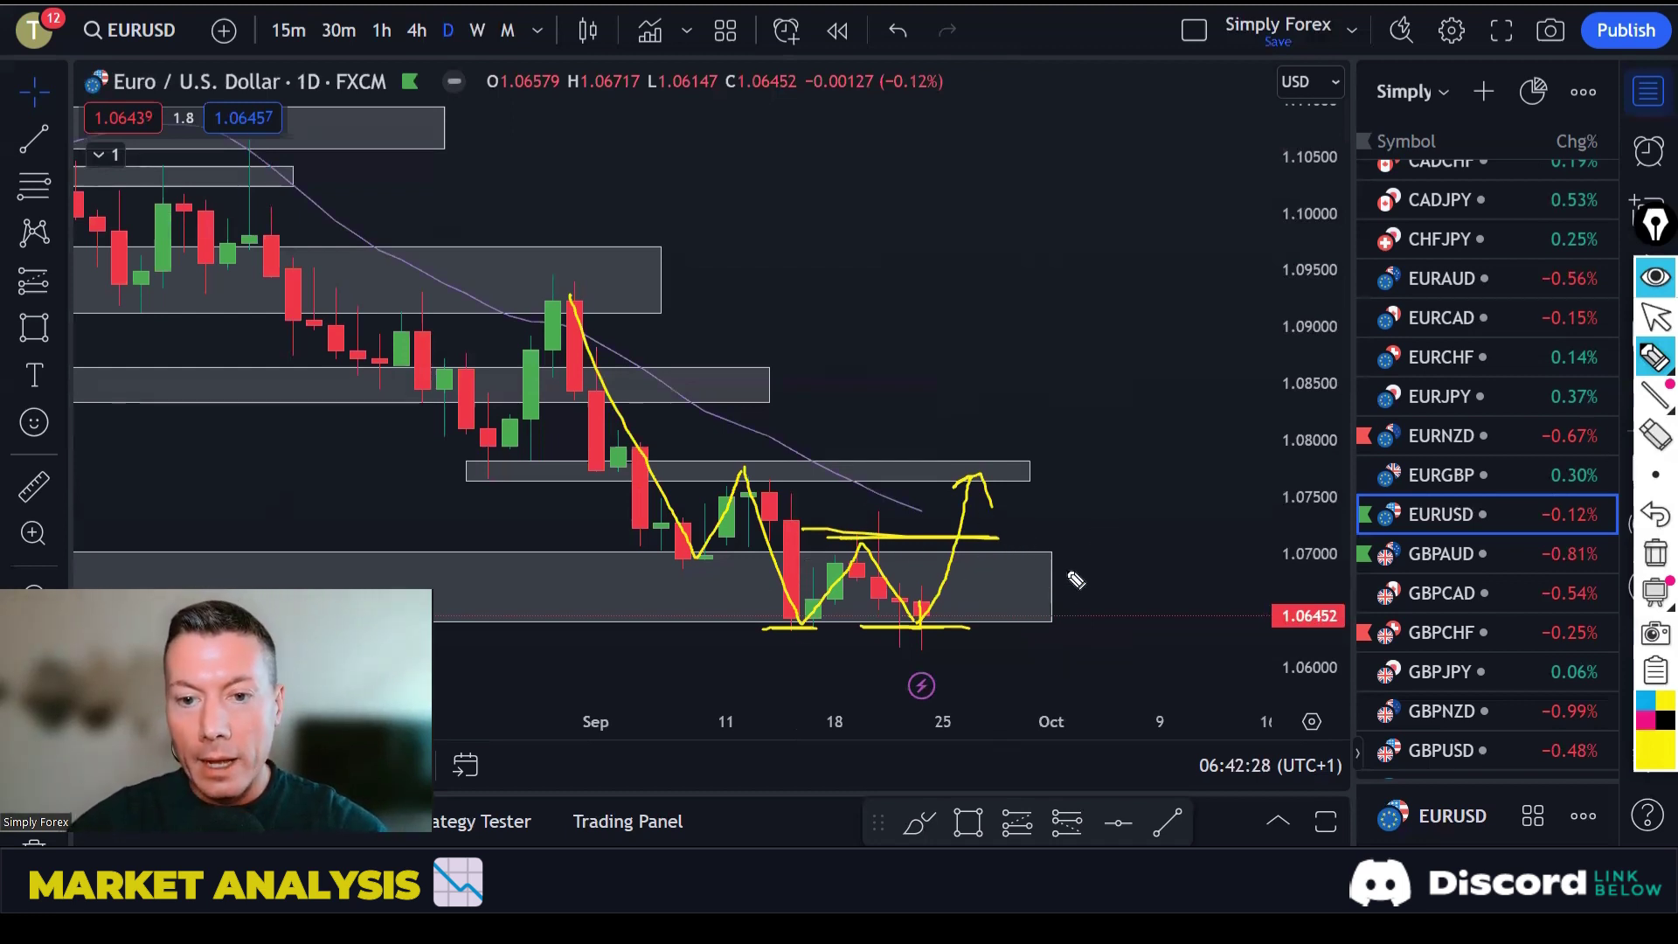
{"action": "left_click", "coordinate": [1655, 553]}
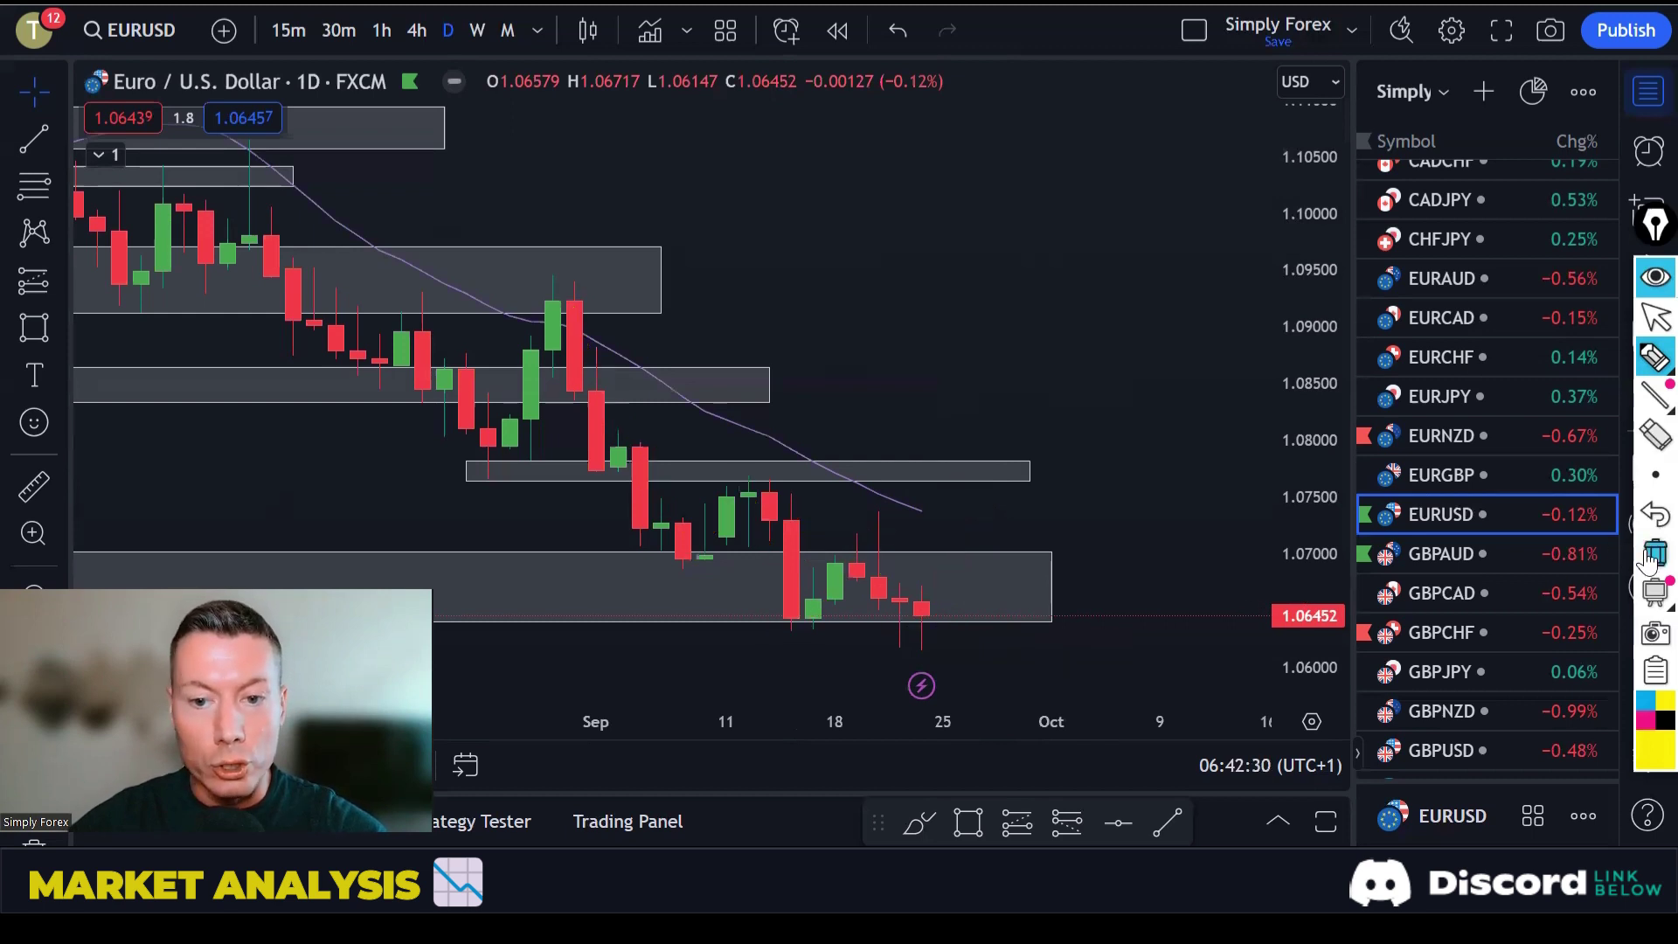
{"action": "mouse_move", "coordinate": [926, 603]}
{"action": "left_mouse_down"}
{"action": "mouse_move", "coordinate": [907, 630]}
{"action": "mouse_move", "coordinate": [923, 609]}
{"action": "left_mouse_up"}
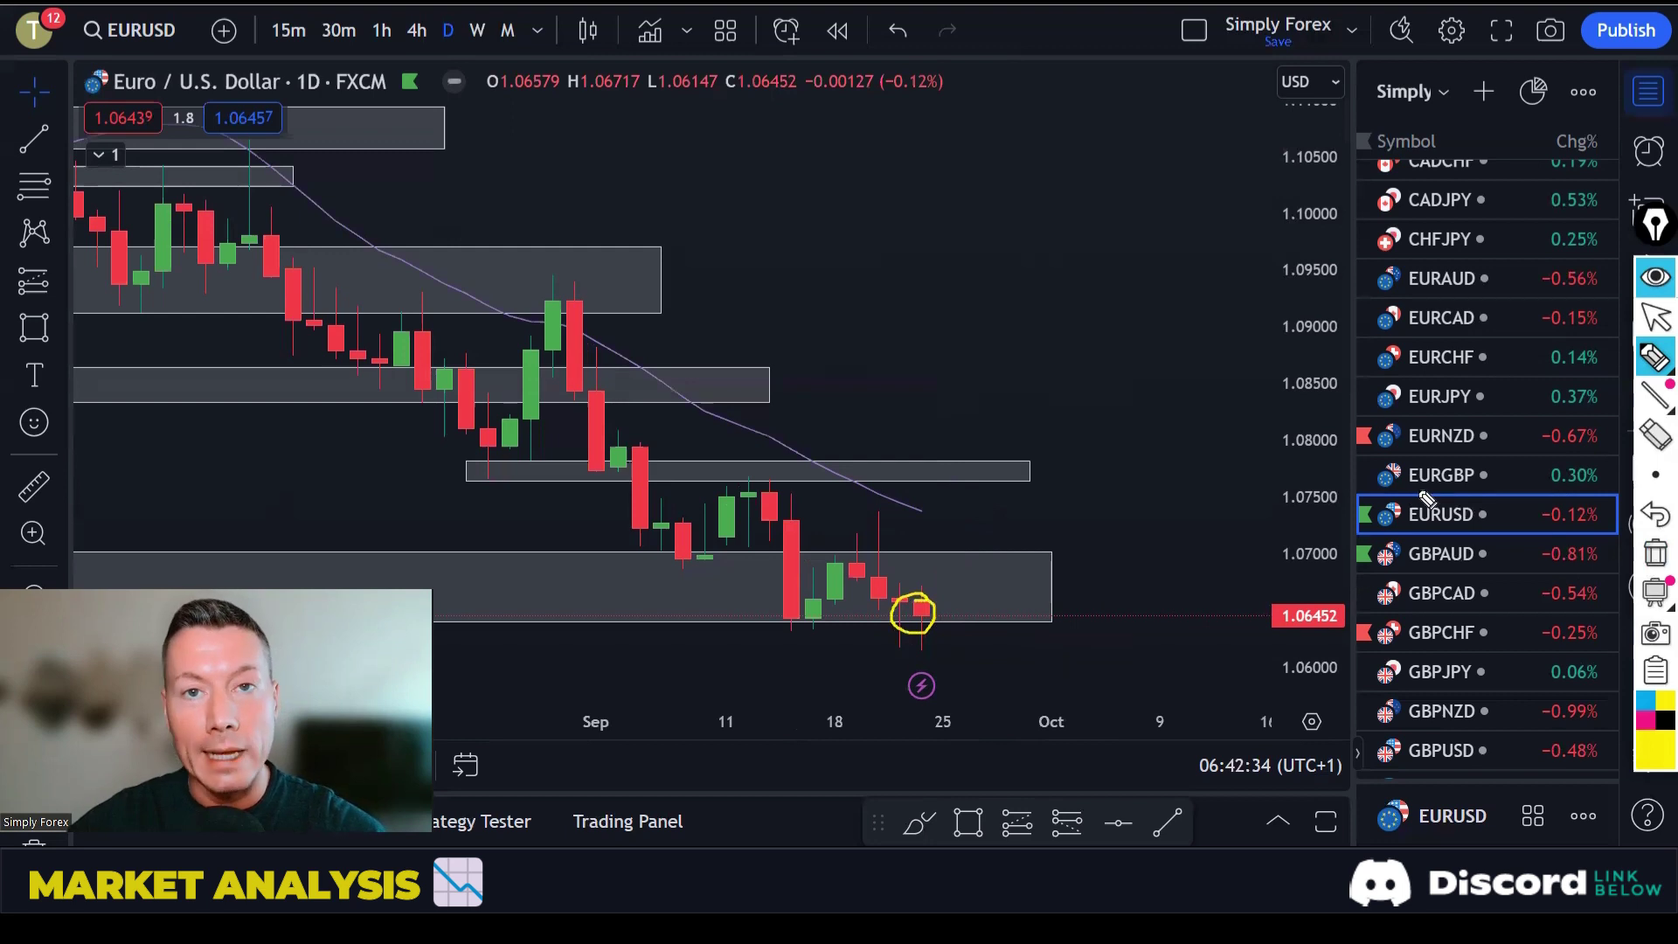
{"action": "left_click", "coordinate": [1648, 559]}
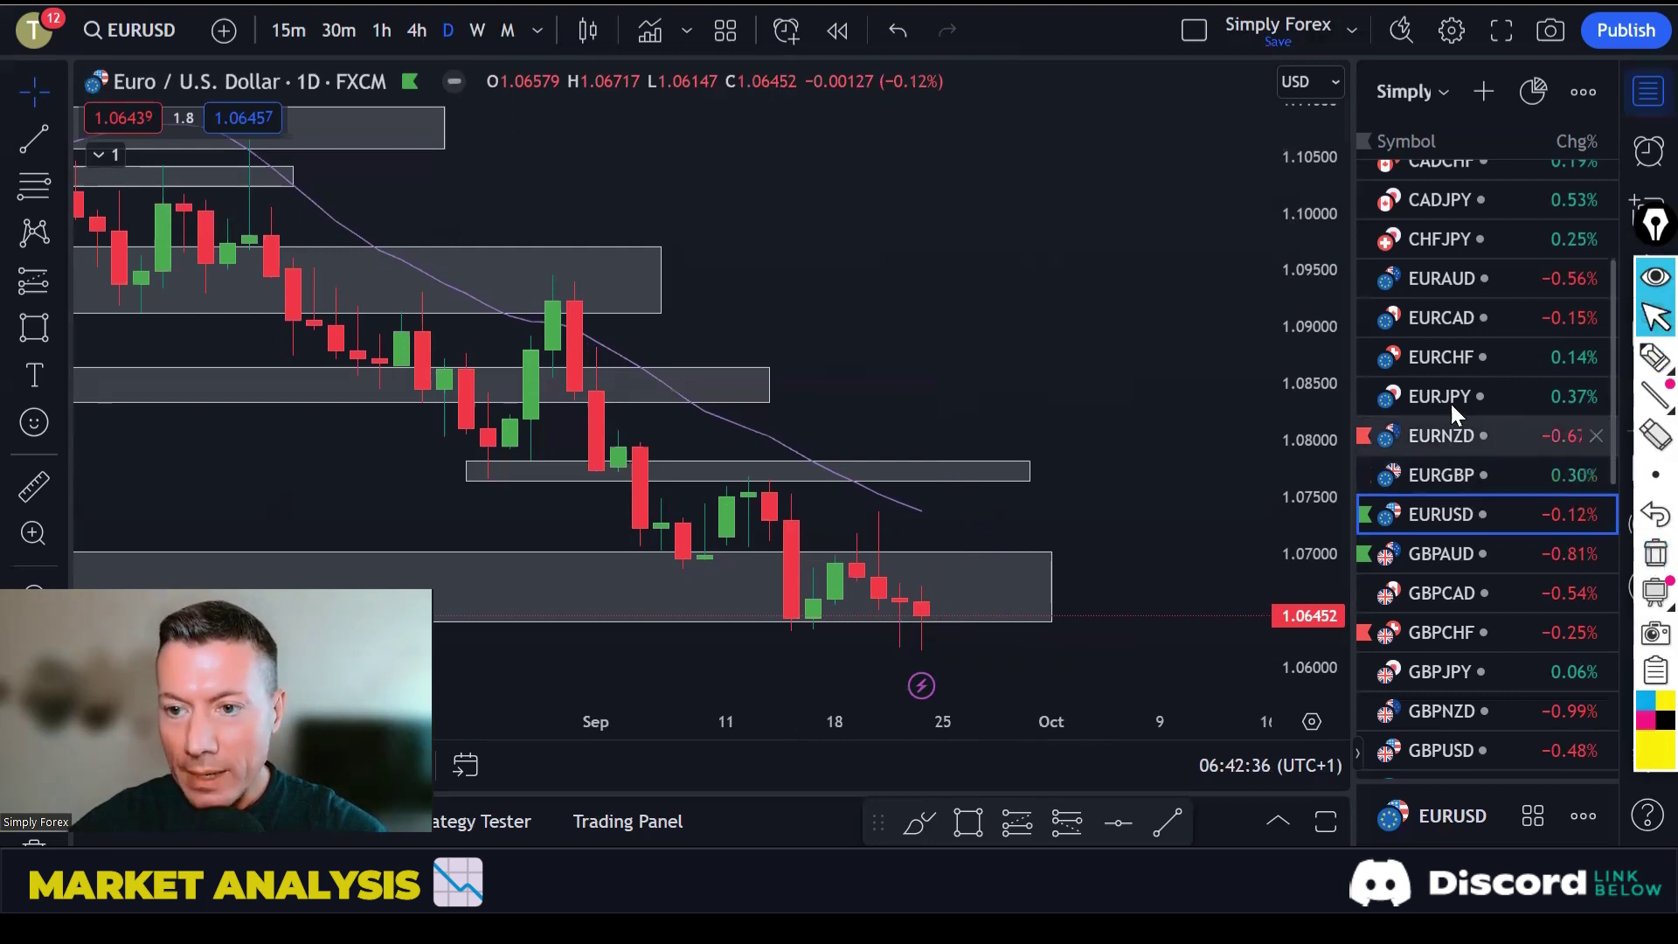
Load the EURAUD weekly chart and trace the rally from the lower grey zone and the pullback to the latest candle.
{"action": "left_click", "coordinate": [1443, 278]}
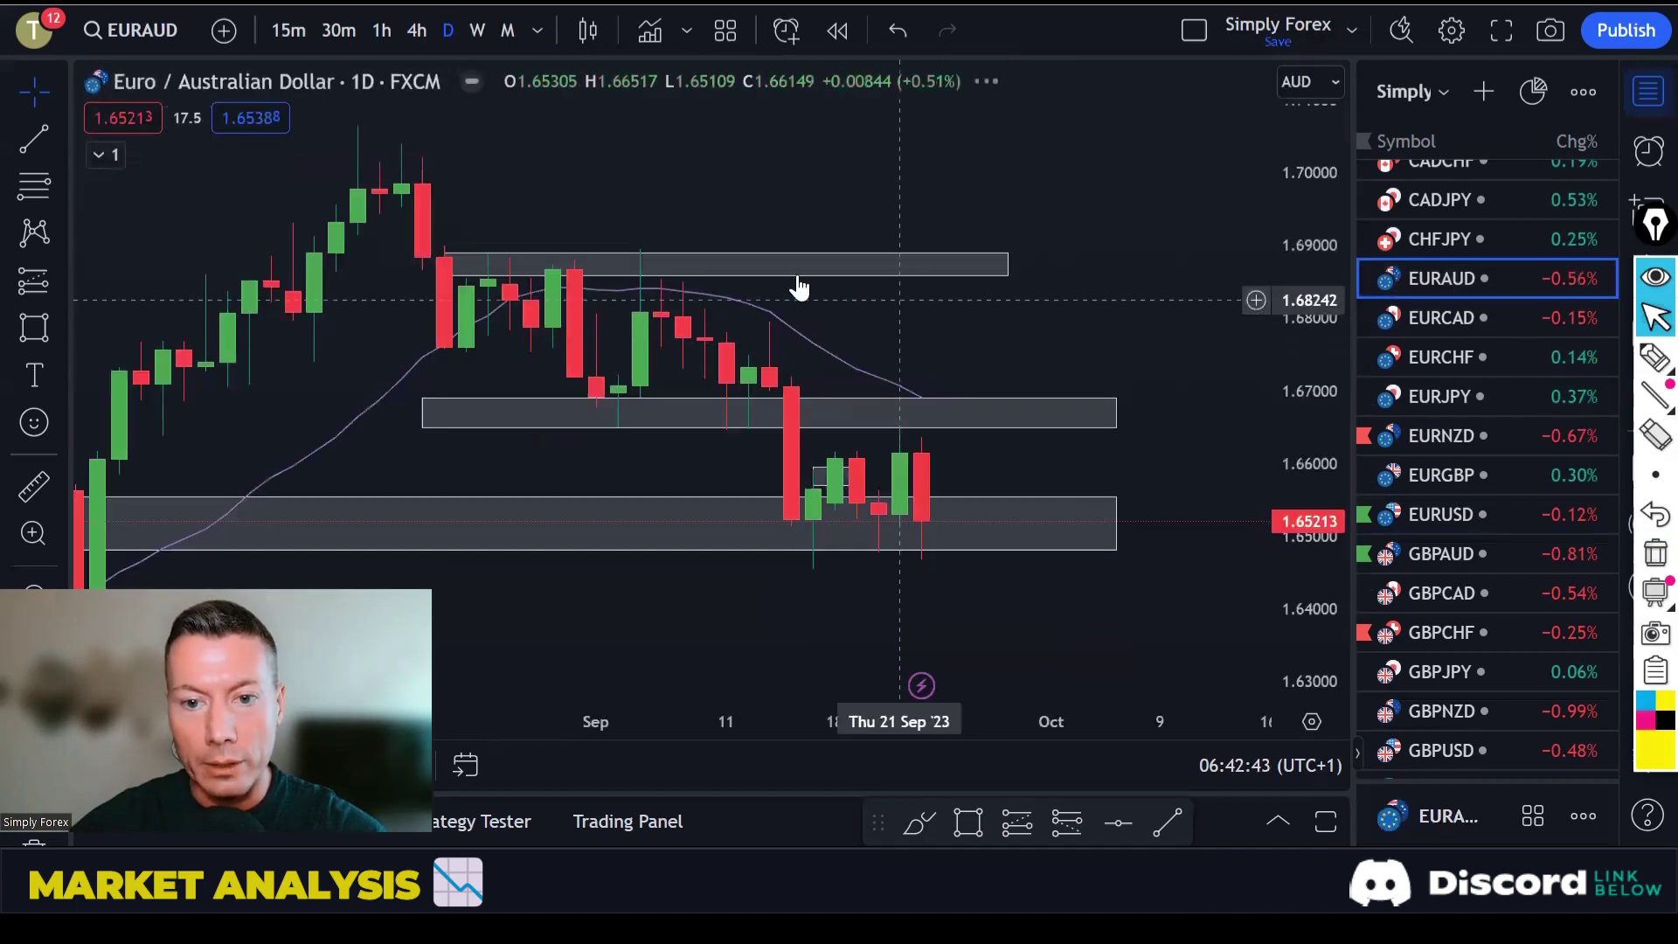
{"action": "left_click", "coordinate": [477, 29]}
{"action": "scroll", "coordinate": [1151, 535], "scroll_direction": "up", "scroll_amount": 5}
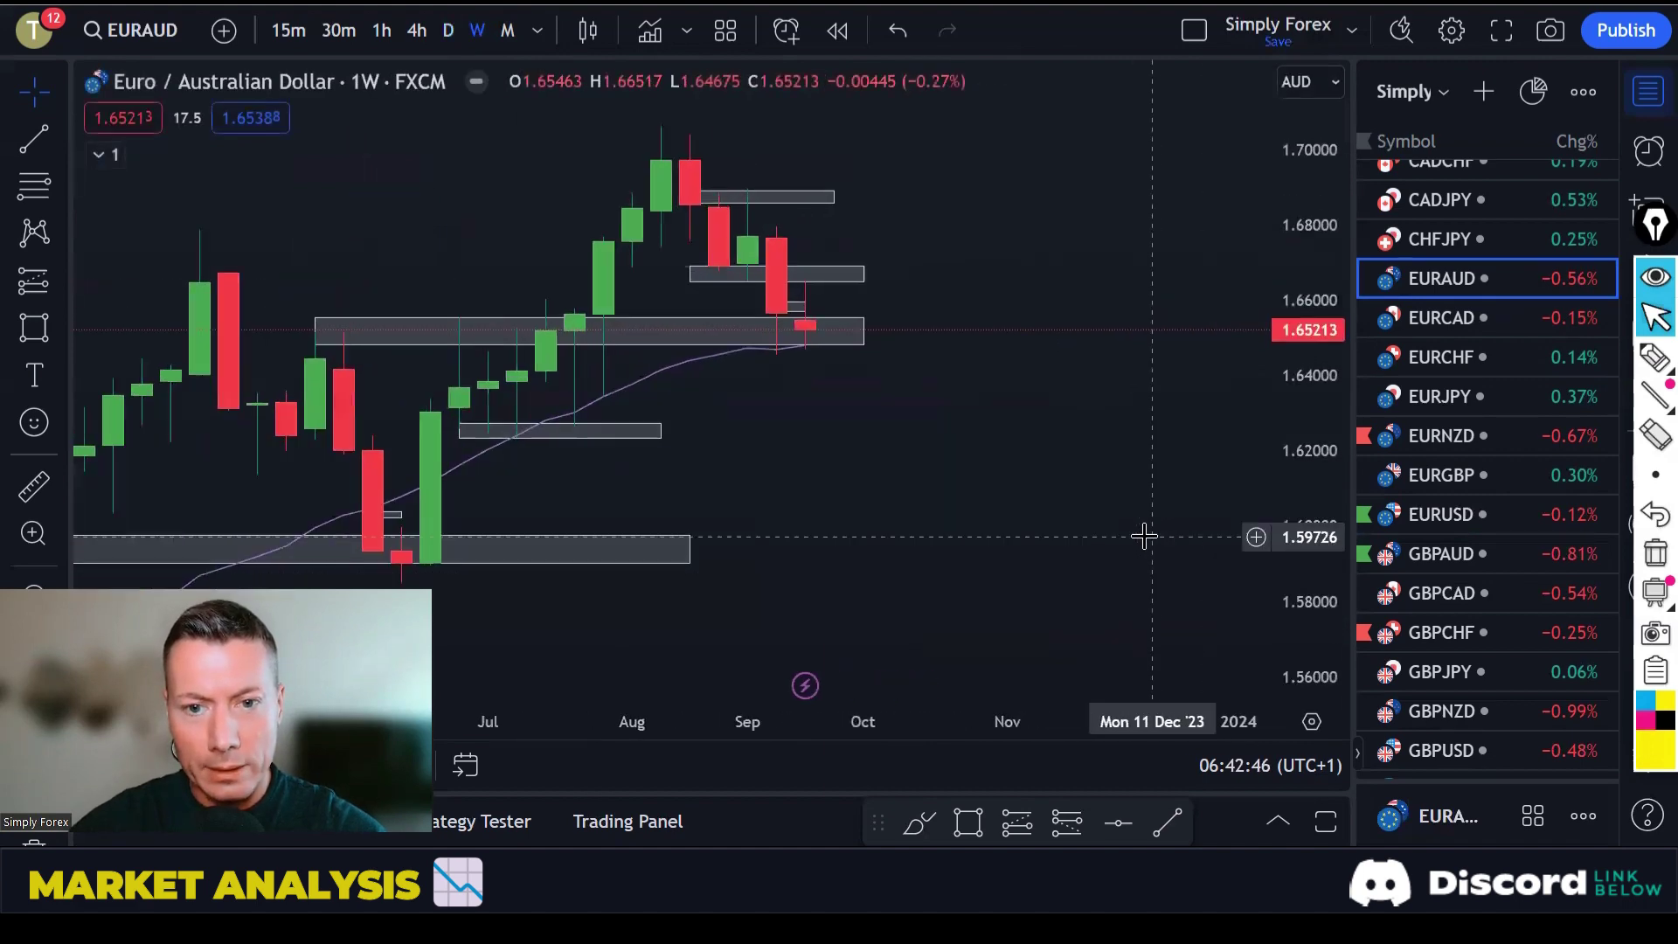
{"action": "left_click", "coordinate": [1648, 360]}
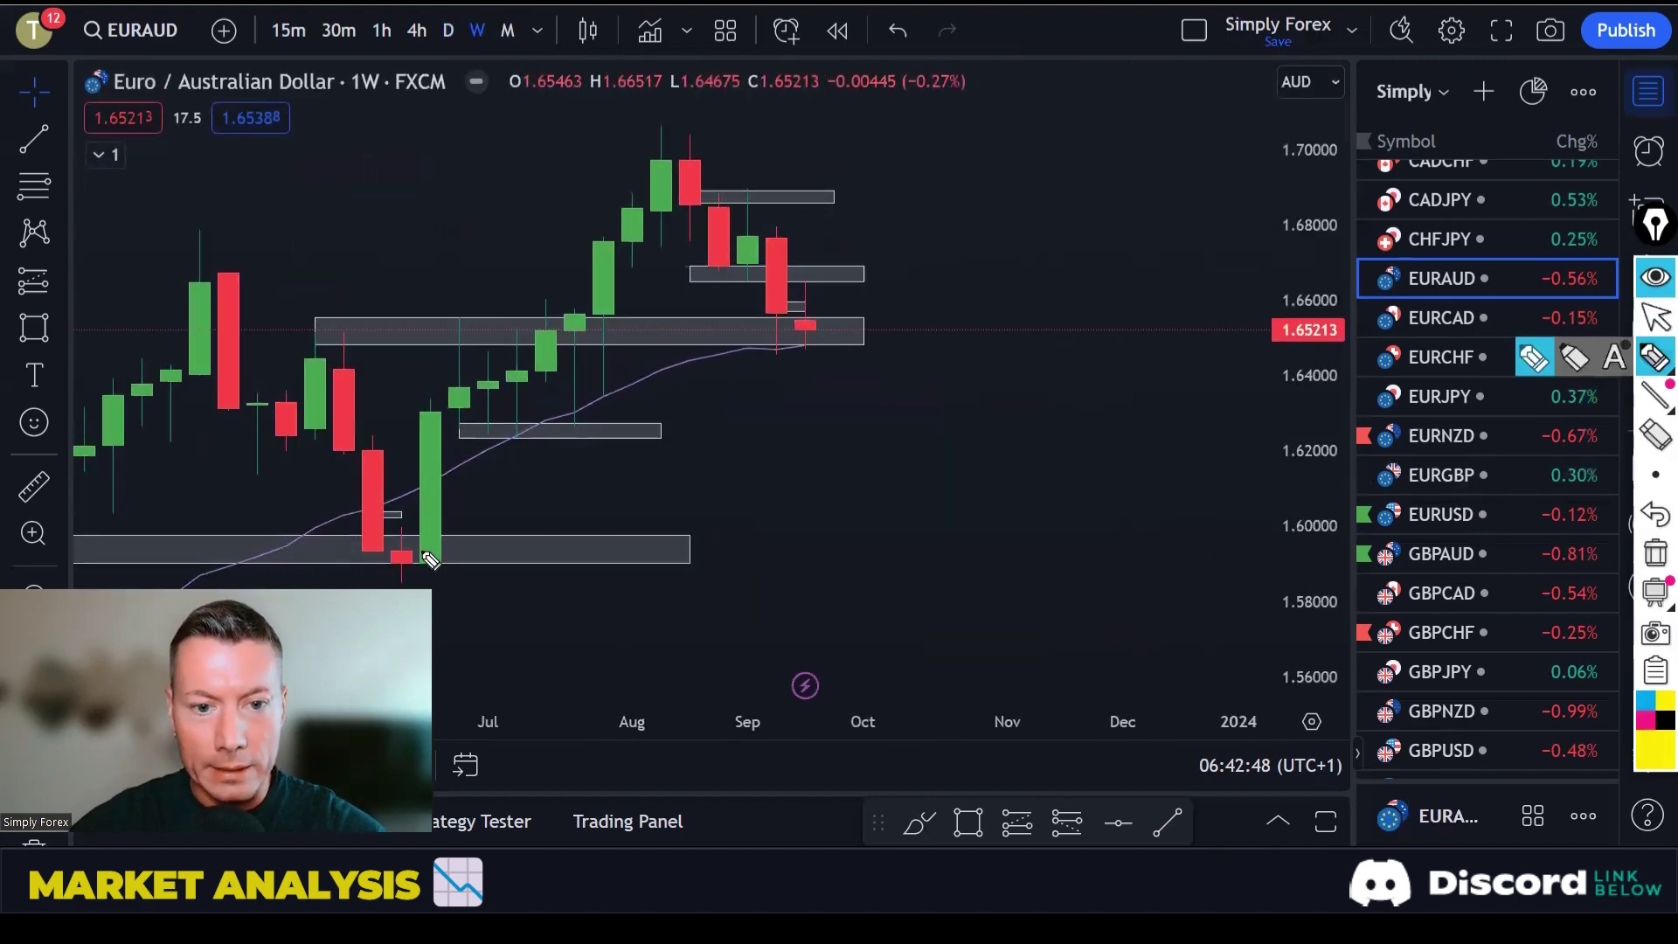
{"action": "mouse_move", "coordinate": [426, 556]}
{"action": "left_mouse_down"}
{"action": "mouse_move", "coordinate": [665, 218]}
{"action": "mouse_move", "coordinate": [686, 158]}
{"action": "mouse_move", "coordinate": [799, 331]}
{"action": "left_mouse_up"}
Line the EURAUD weekly zone at about 1.6525, circle the latest candle, trace the moving average beneath it, and clear the ink.
{"action": "left_click_drag", "start_coordinate": [297, 326], "coordinate": [839, 333]}
{"action": "mouse_move", "coordinate": [690, 374]}
{"action": "left_mouse_down"}
{"action": "mouse_move", "coordinate": [805, 375]}
{"action": "mouse_move", "coordinate": [816, 350]}
{"action": "mouse_move", "coordinate": [784, 317]}
{"action": "mouse_move", "coordinate": [829, 327]}
{"action": "left_mouse_up"}
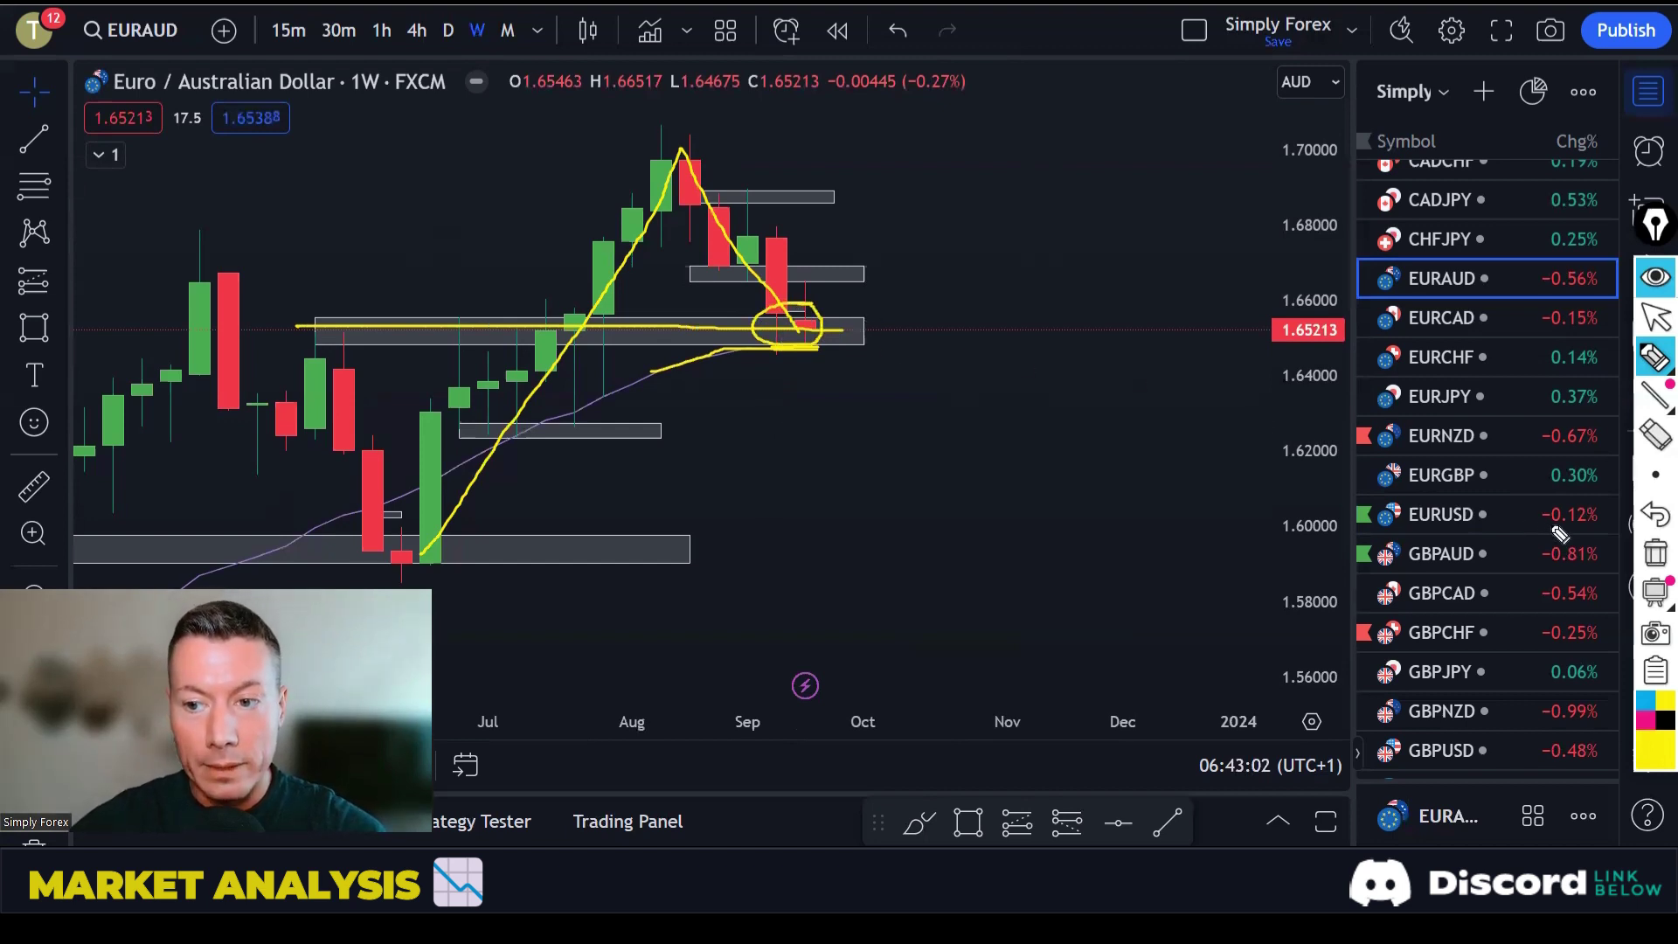
{"action": "left_click", "coordinate": [1654, 552]}
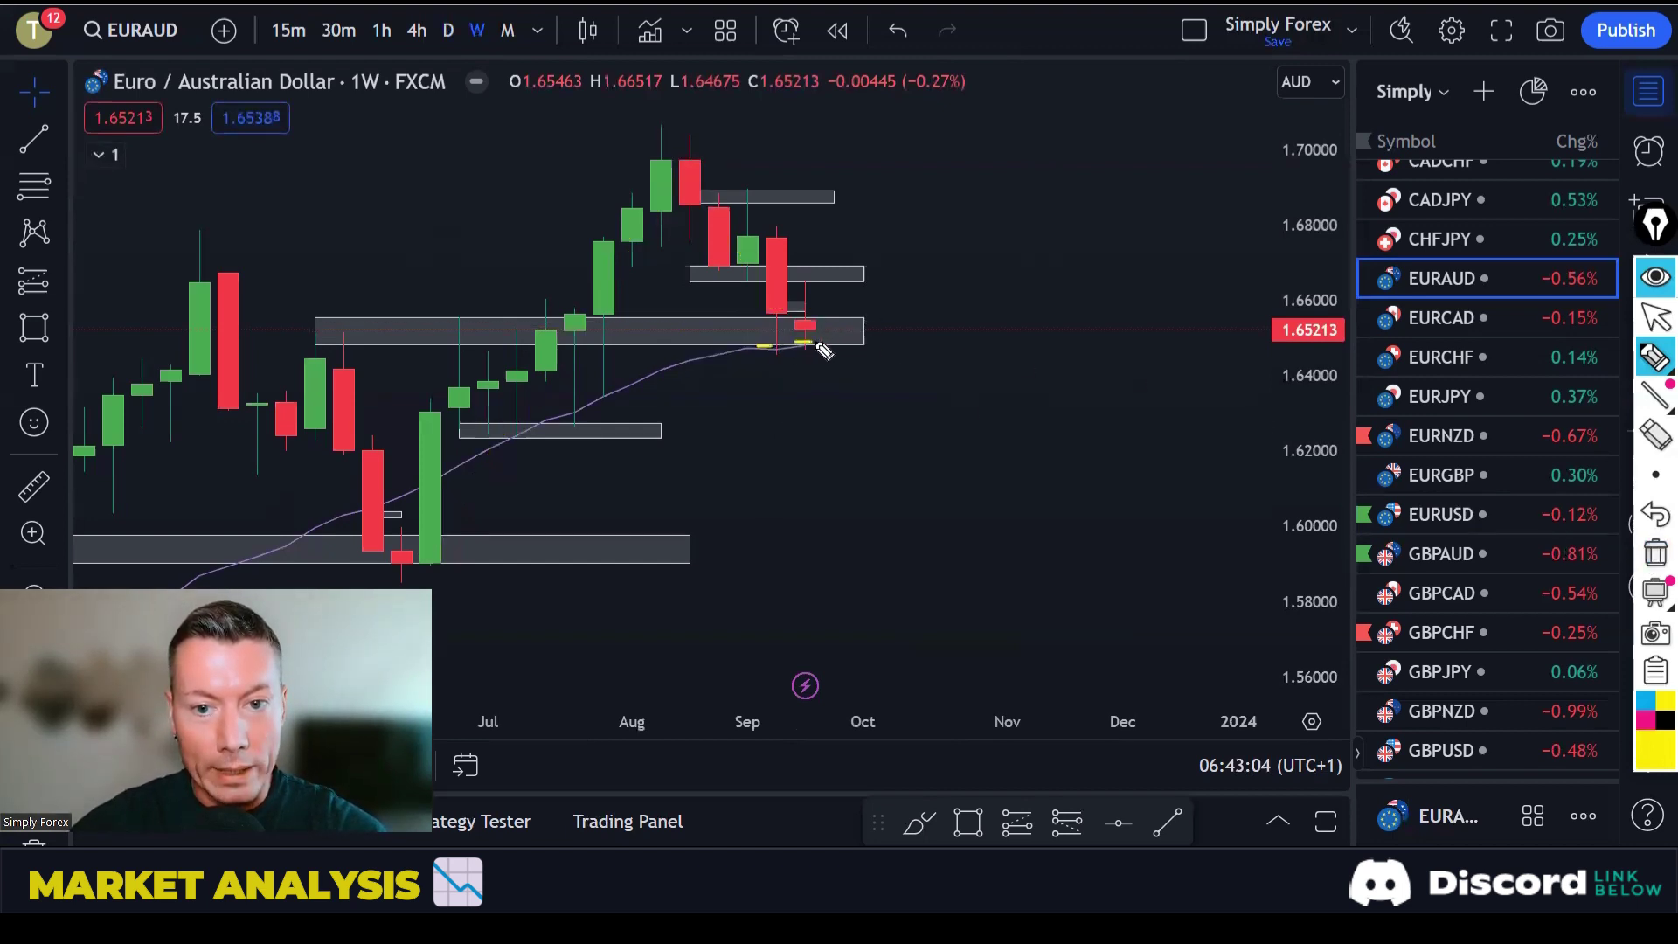
{"action": "key", "text": "ctrl+shift+1"}
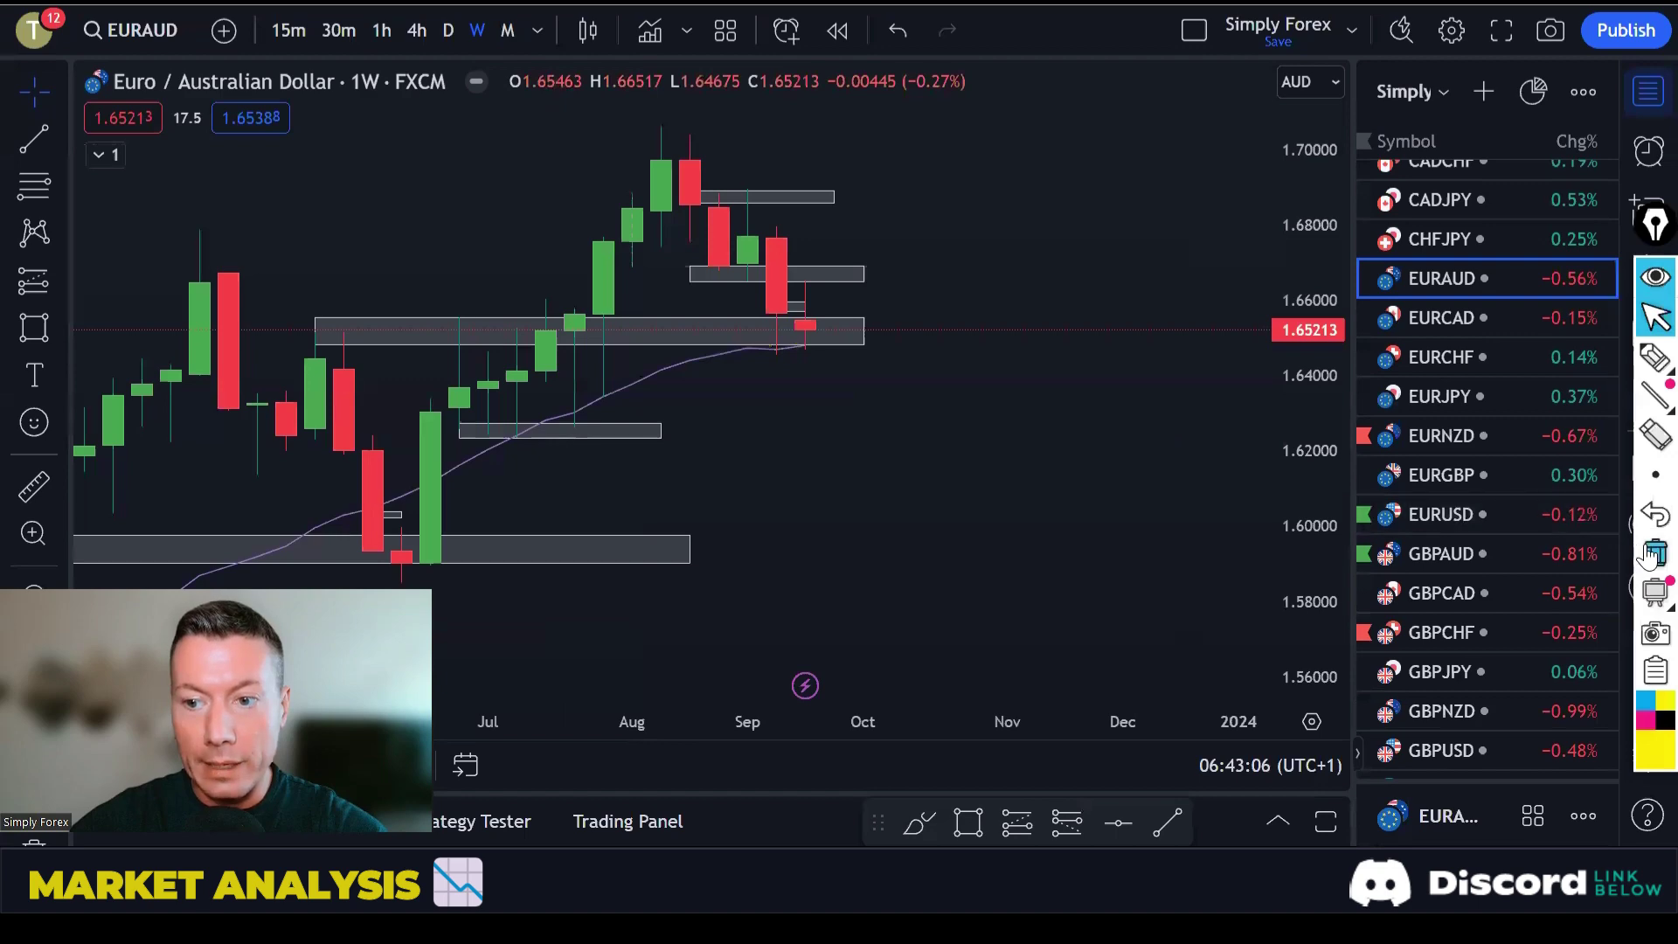
Show the EURAUD daily chart, trace its swings down into the lower grey zone, and underline the lows at about 1.65.
{"action": "left_click", "coordinate": [447, 31]}
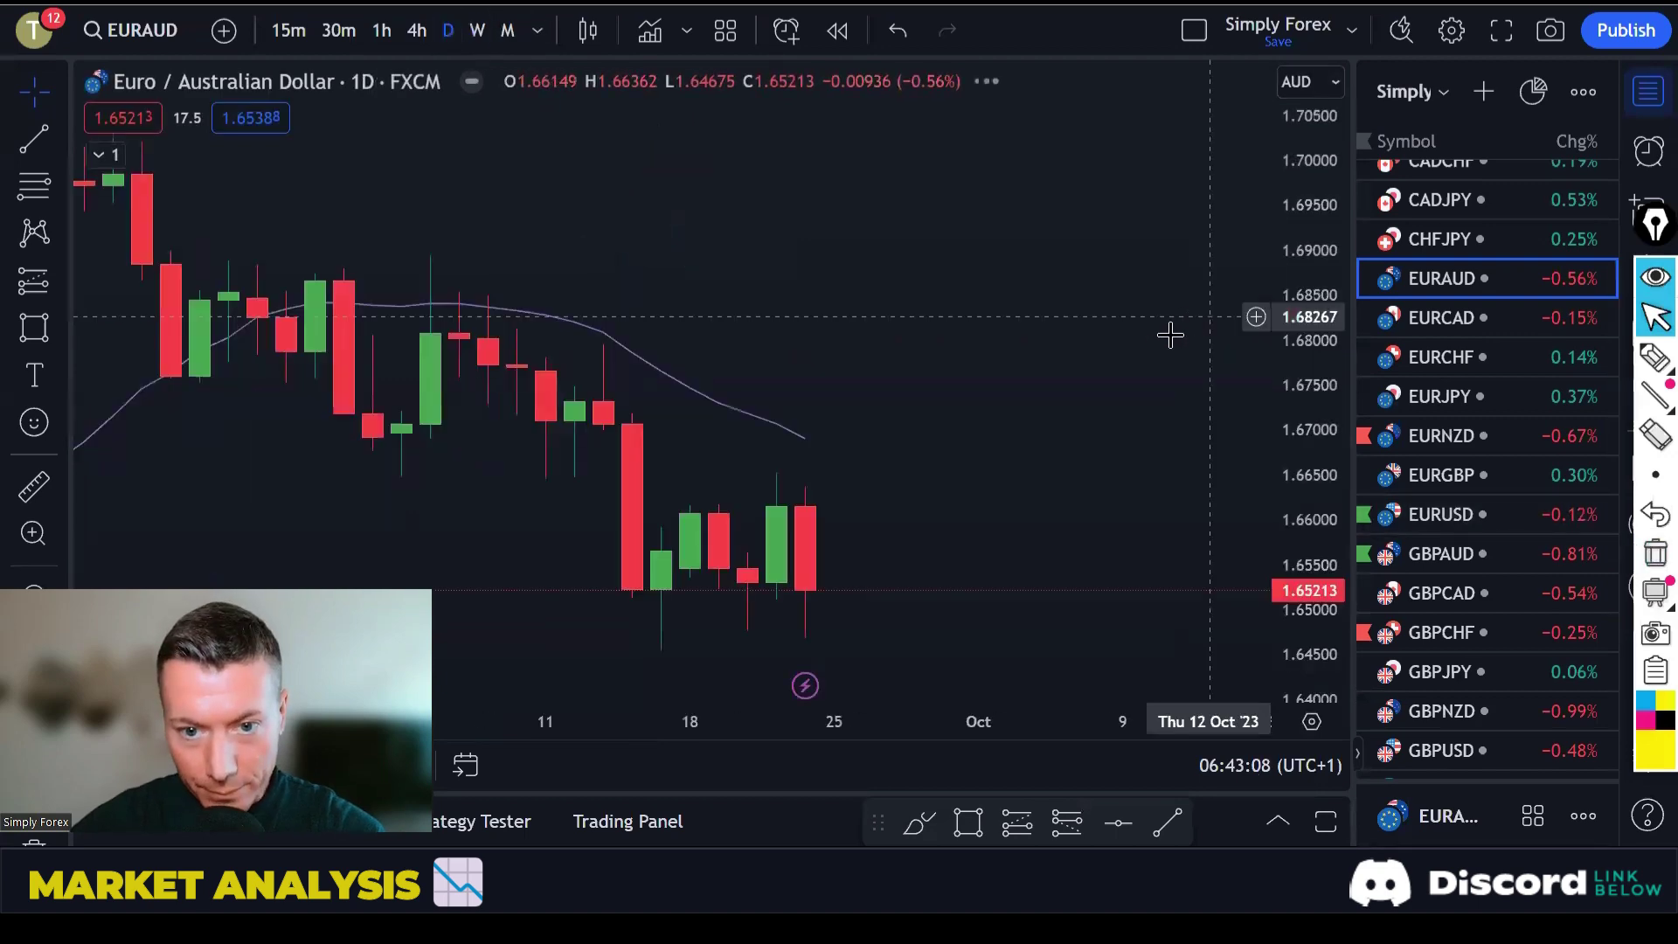
{"action": "left_click", "coordinate": [1654, 356]}
{"action": "mouse_move", "coordinate": [412, 293]}
{"action": "left_mouse_down"}
{"action": "mouse_move", "coordinate": [507, 434]}
{"action": "mouse_move", "coordinate": [568, 336]}
{"action": "mouse_move", "coordinate": [721, 603]}
{"action": "mouse_move", "coordinate": [757, 535]}
{"action": "mouse_move", "coordinate": [799, 594]}
{"action": "mouse_move", "coordinate": [834, 520]}
{"action": "mouse_move", "coordinate": [889, 610]}
{"action": "left_mouse_up"}
{"action": "left_click_drag", "start_coordinate": [712, 612], "coordinate": [924, 621]}
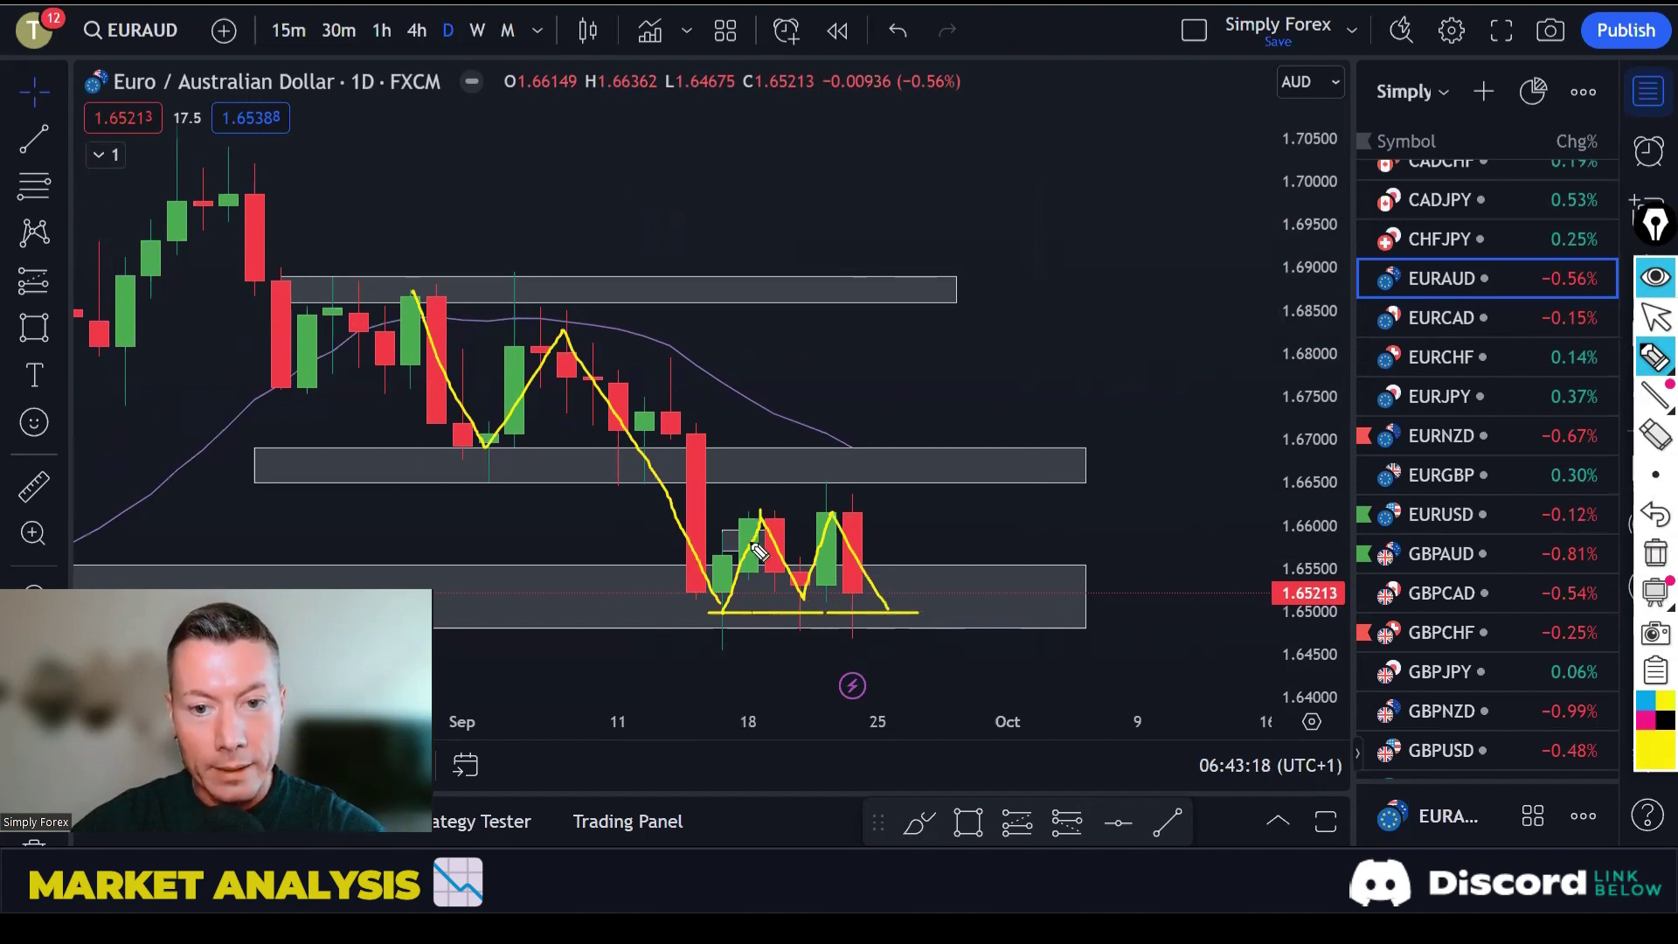
Line the EURAUD neckline at about 1.6625, draw arrows up into the grey zone and on to about 1.68, and clear the ink.
{"action": "left_click_drag", "start_coordinate": [725, 508], "coordinate": [893, 507]}
{"action": "mouse_move", "coordinate": [888, 609]}
{"action": "left_mouse_down"}
{"action": "mouse_move", "coordinate": [944, 467]}
{"action": "mouse_move", "coordinate": [923, 471]}
{"action": "left_mouse_up"}
{"action": "left_click_drag", "start_coordinate": [716, 500], "coordinate": [894, 505]}
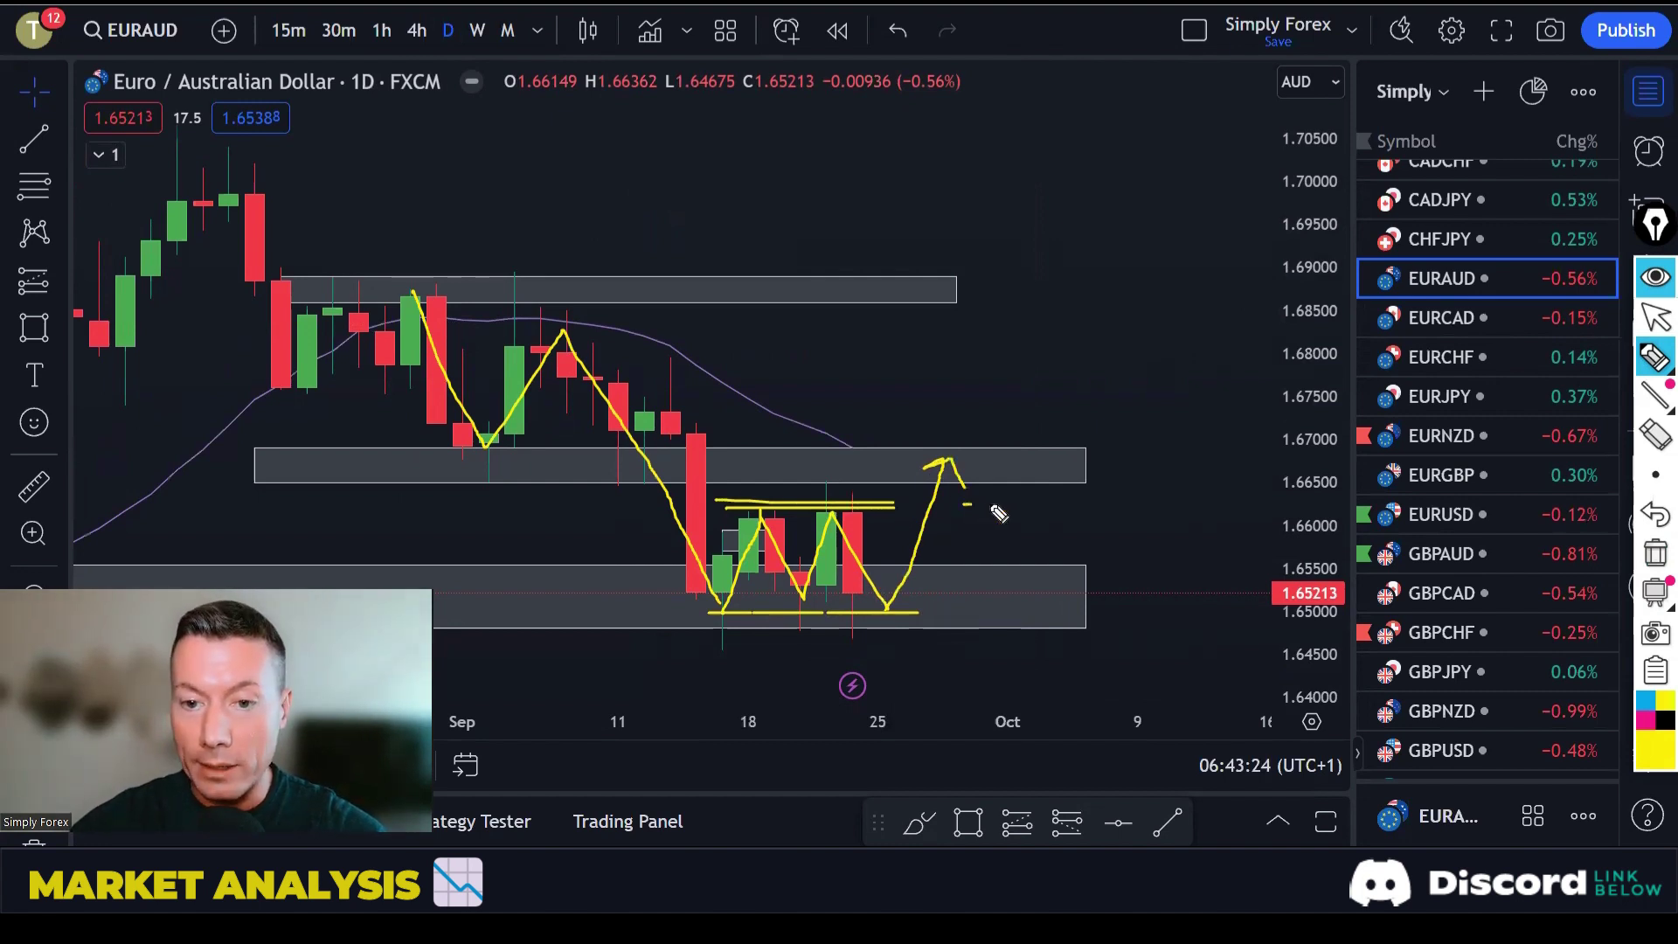
{"action": "mouse_move", "coordinate": [967, 504]}
{"action": "left_mouse_down"}
{"action": "mouse_move", "coordinate": [1032, 360]}
{"action": "mouse_move", "coordinate": [1050, 378]}
{"action": "left_mouse_up"}
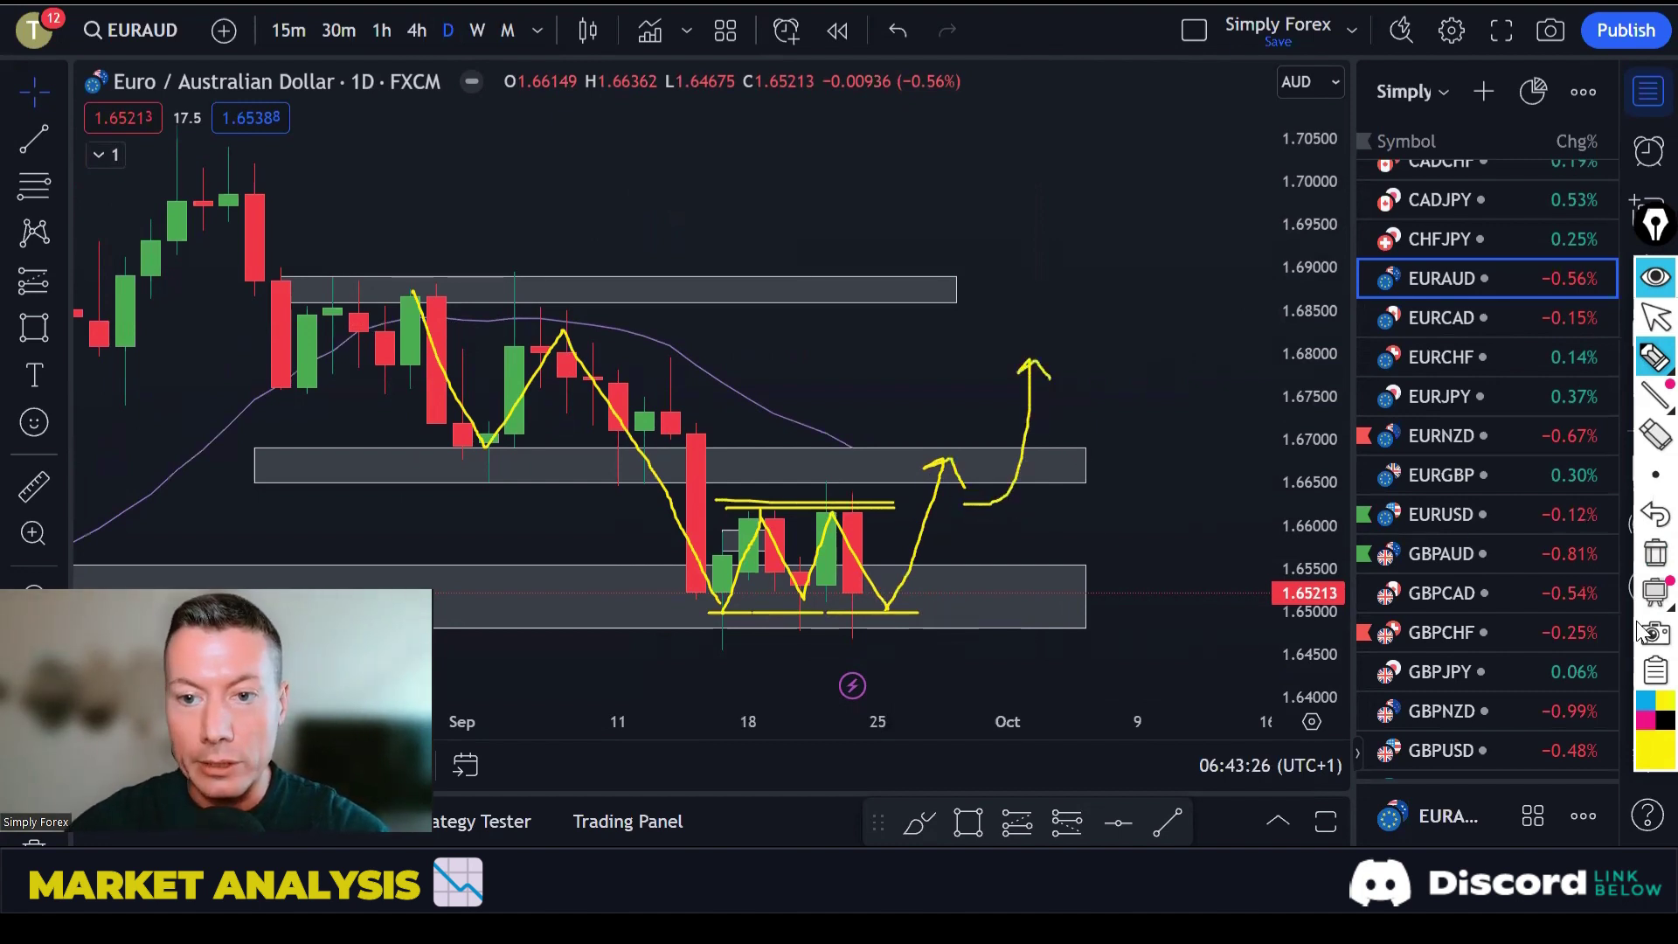
{"action": "left_click", "coordinate": [1651, 558]}
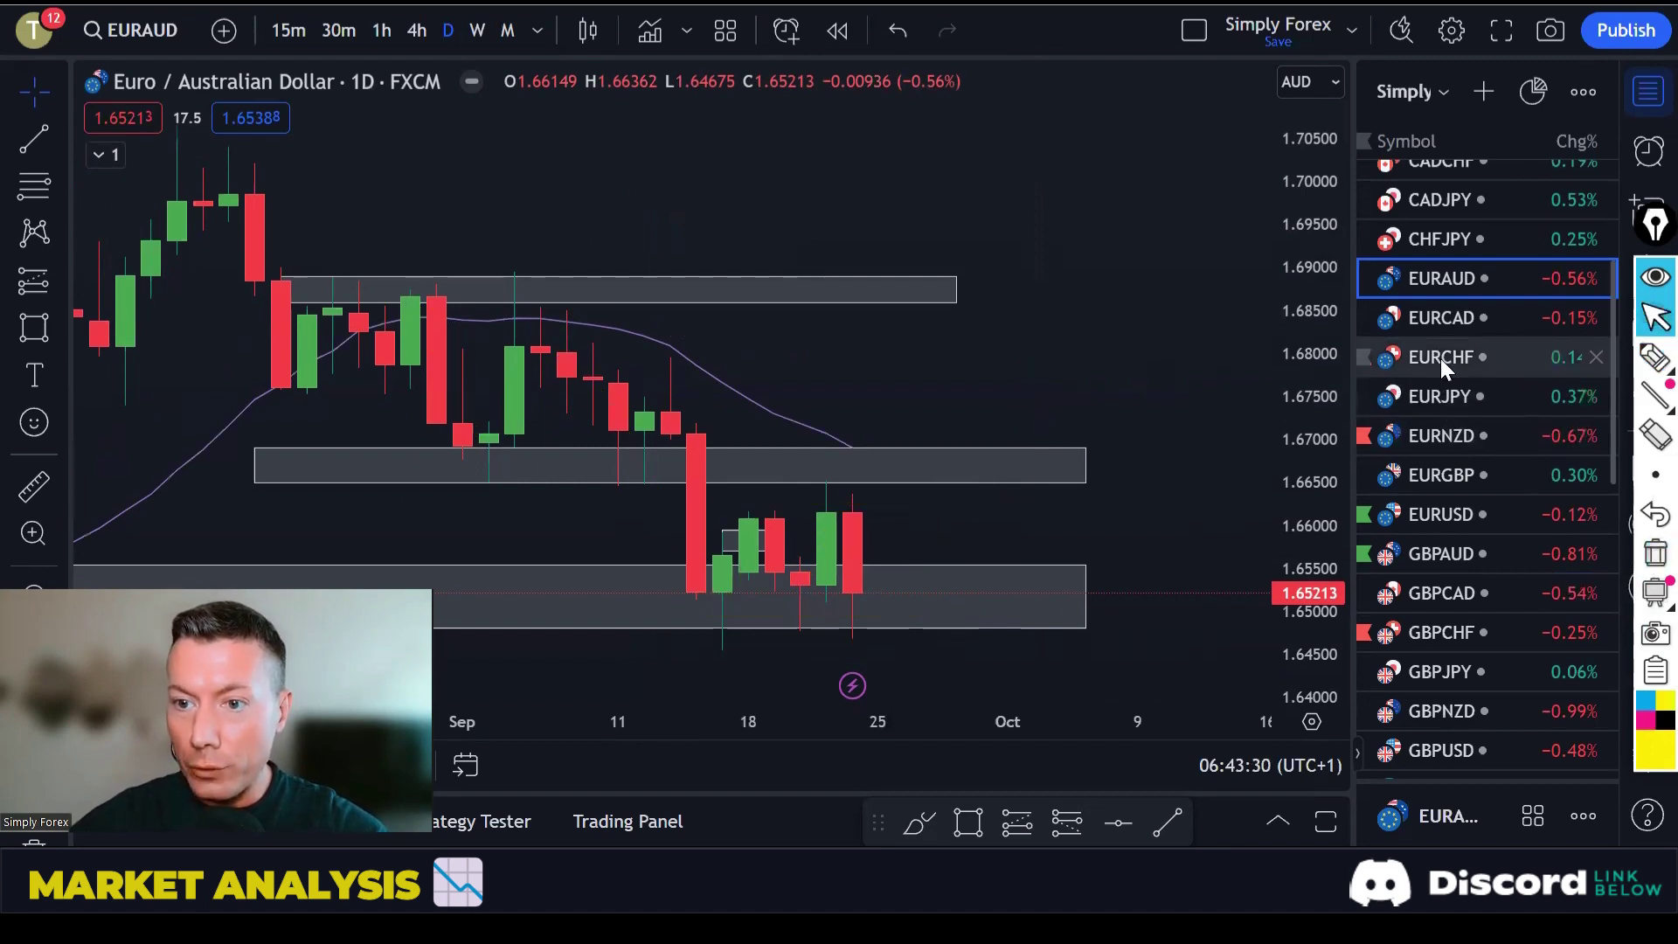
Load the EURCAD chart from the watchlist on the weekly timeframe.
{"action": "left_click", "coordinate": [1437, 317]}
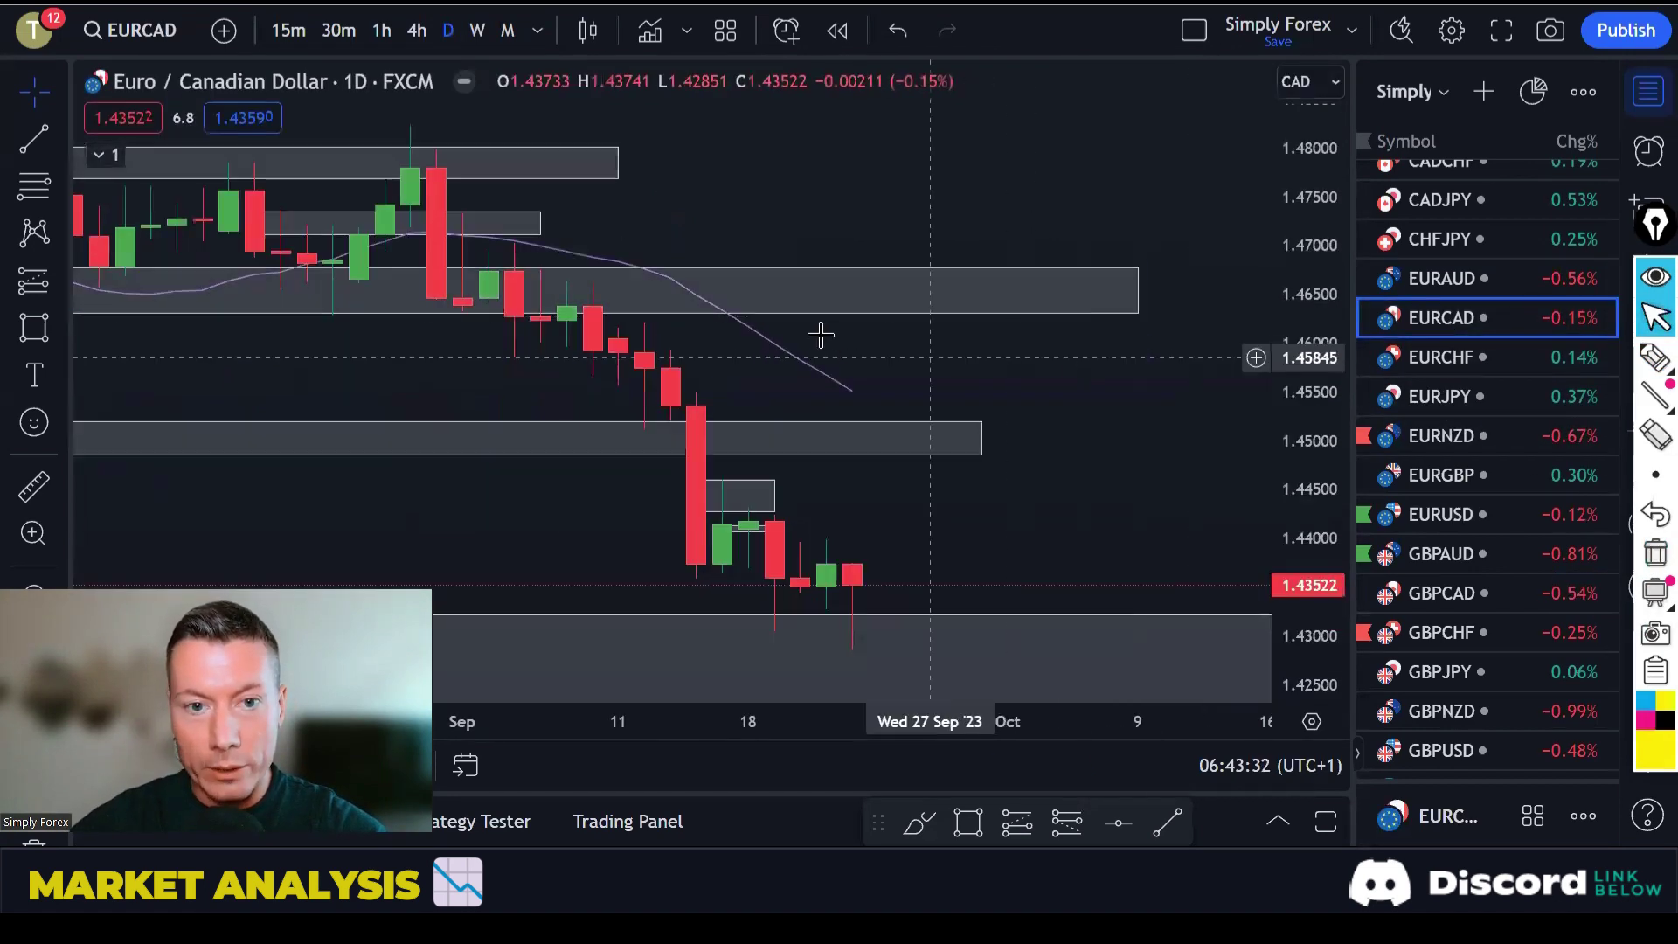
{"action": "left_click", "coordinate": [477, 30]}
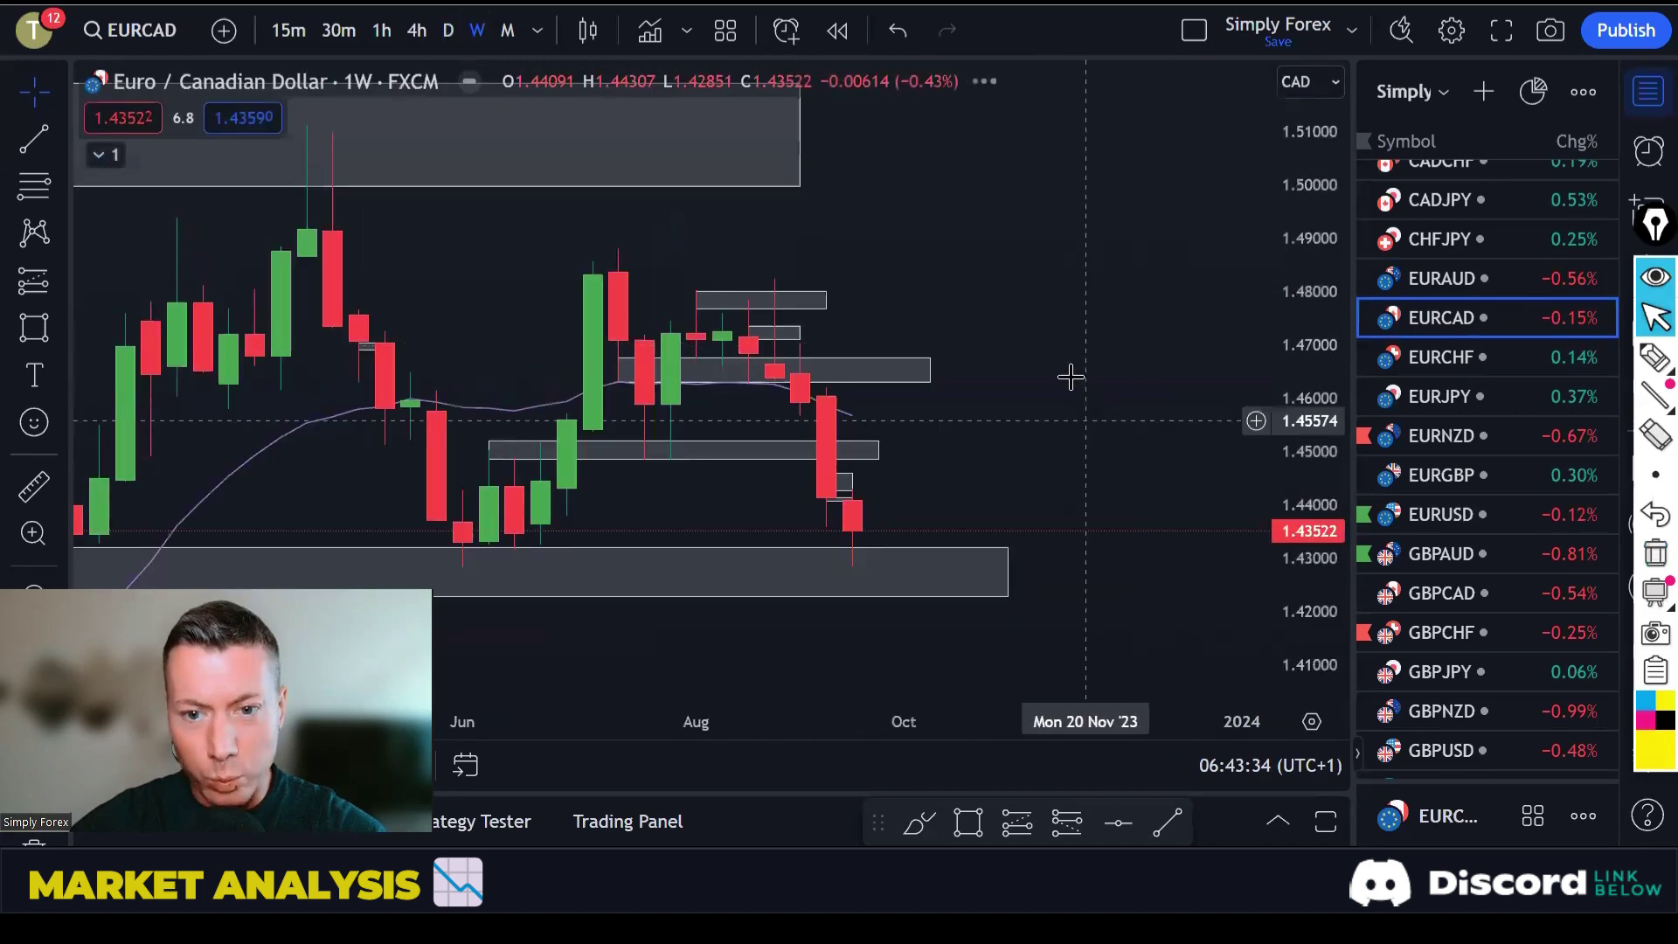
{"action": "scroll", "coordinate": [1067, 370], "scroll_direction": "down", "scroll_amount": 3}
{"action": "scroll", "coordinate": [1088, 431], "scroll_direction": "up", "scroll_amount": 1}
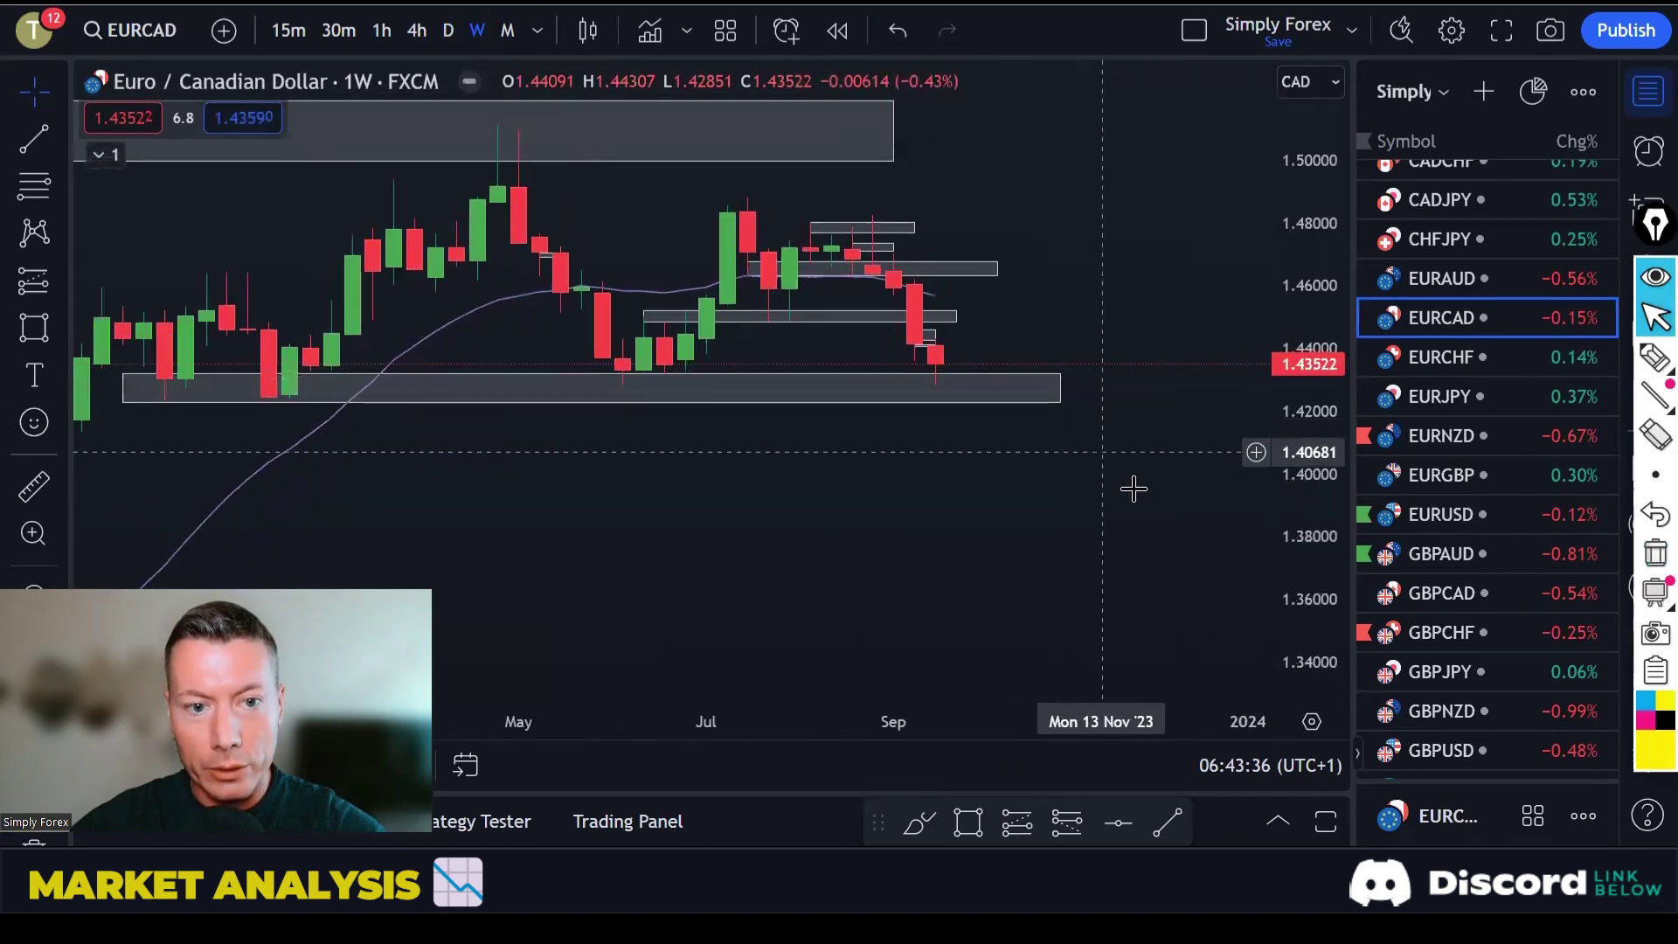
Underline the four weekly lows in the EURCAD support zone at about 1.43 and clear the ink.
{"action": "left_click", "coordinate": [1655, 357]}
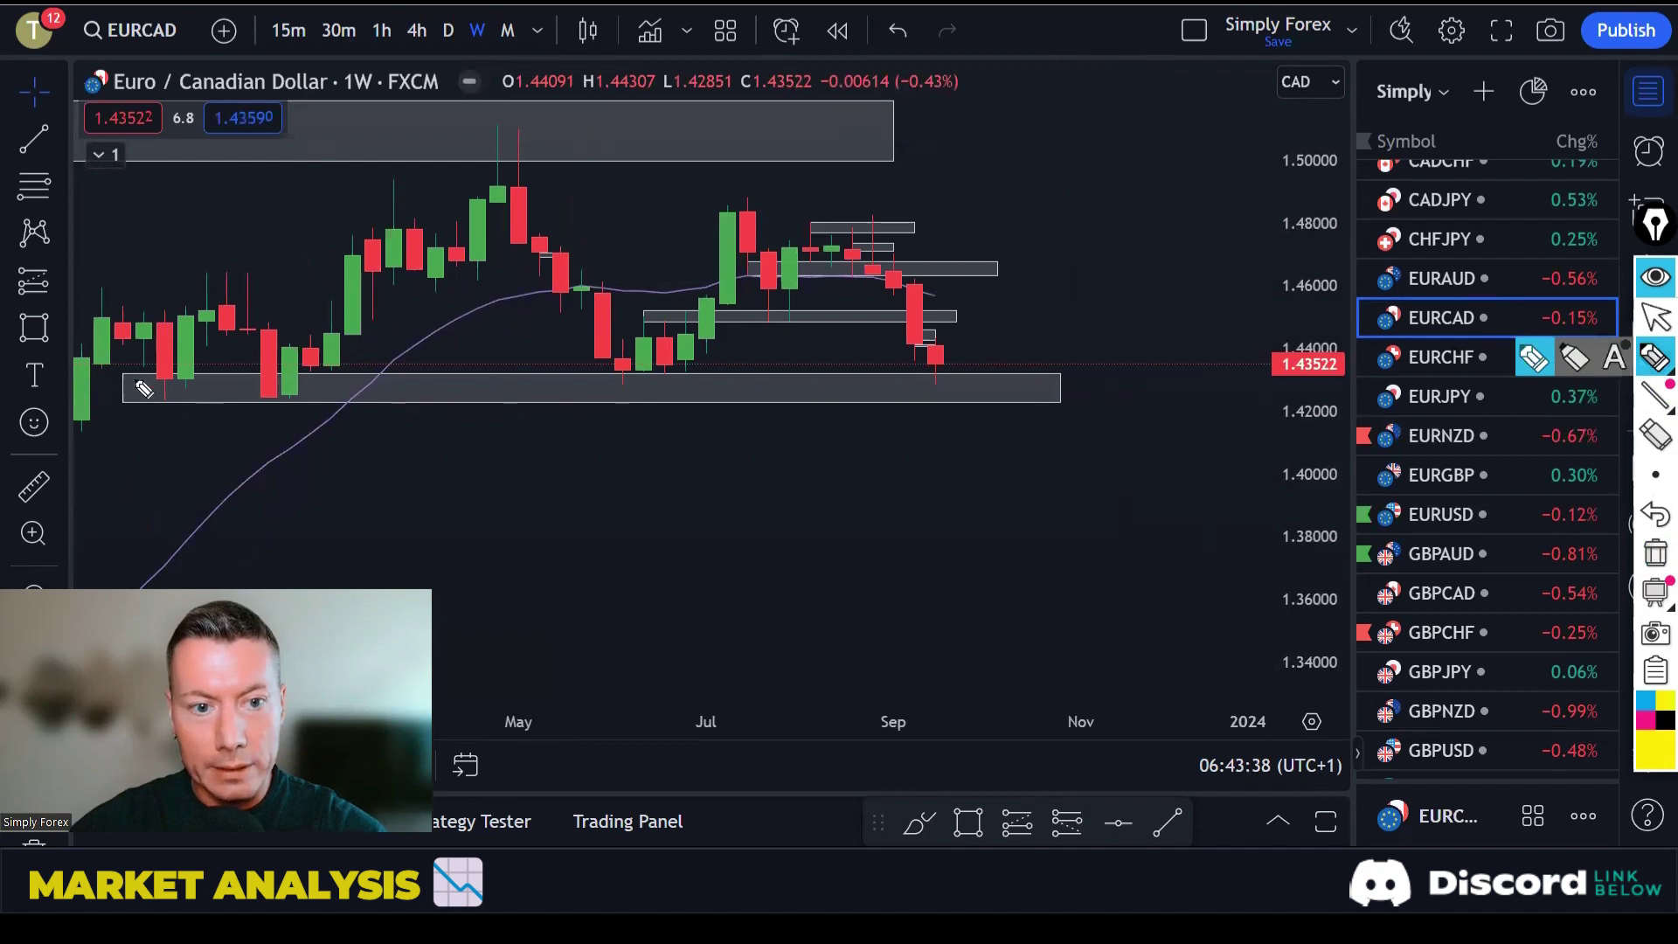
{"action": "left_click_drag", "start_coordinate": [133, 378], "coordinate": [212, 378]}
{"action": "left_click_drag", "start_coordinate": [241, 385], "coordinate": [354, 385]}
{"action": "left_click_drag", "start_coordinate": [600, 382], "coordinate": [708, 381]}
{"action": "left_click_drag", "start_coordinate": [894, 379], "coordinate": [975, 380]}
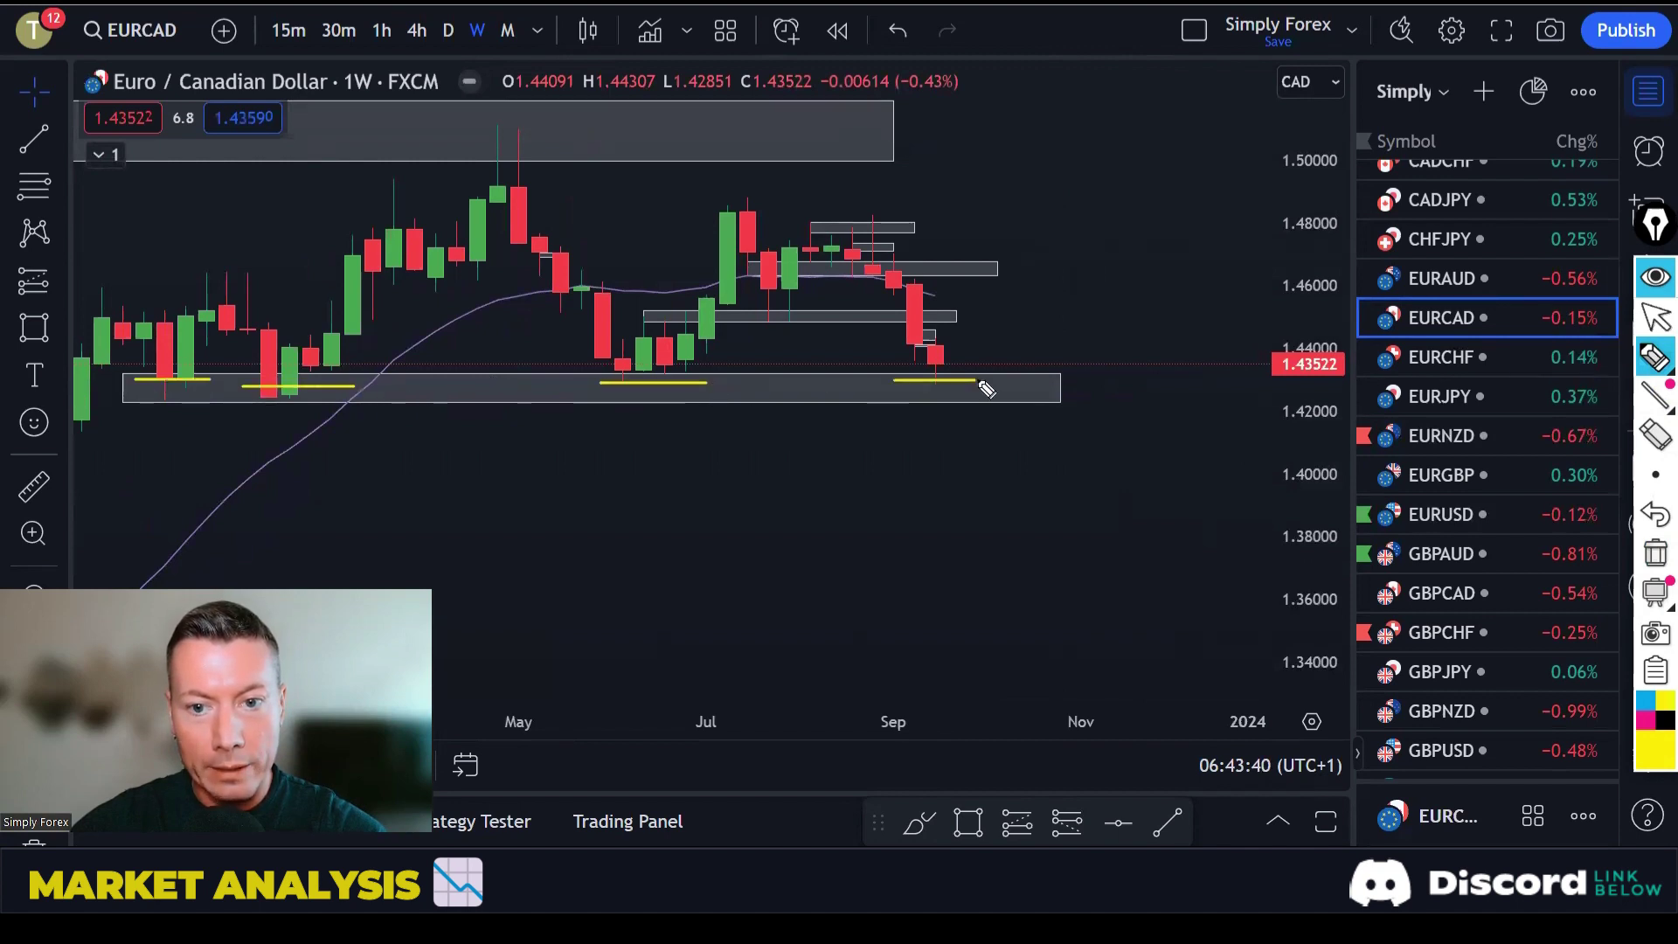
{"action": "left_click", "coordinate": [1655, 552]}
Circle the latest EURCAD weekly candle's lower wick inside the grey support zone, and erase the marking.
{"action": "scroll", "coordinate": [1092, 528], "scroll_direction": "up", "scroll_amount": 3}
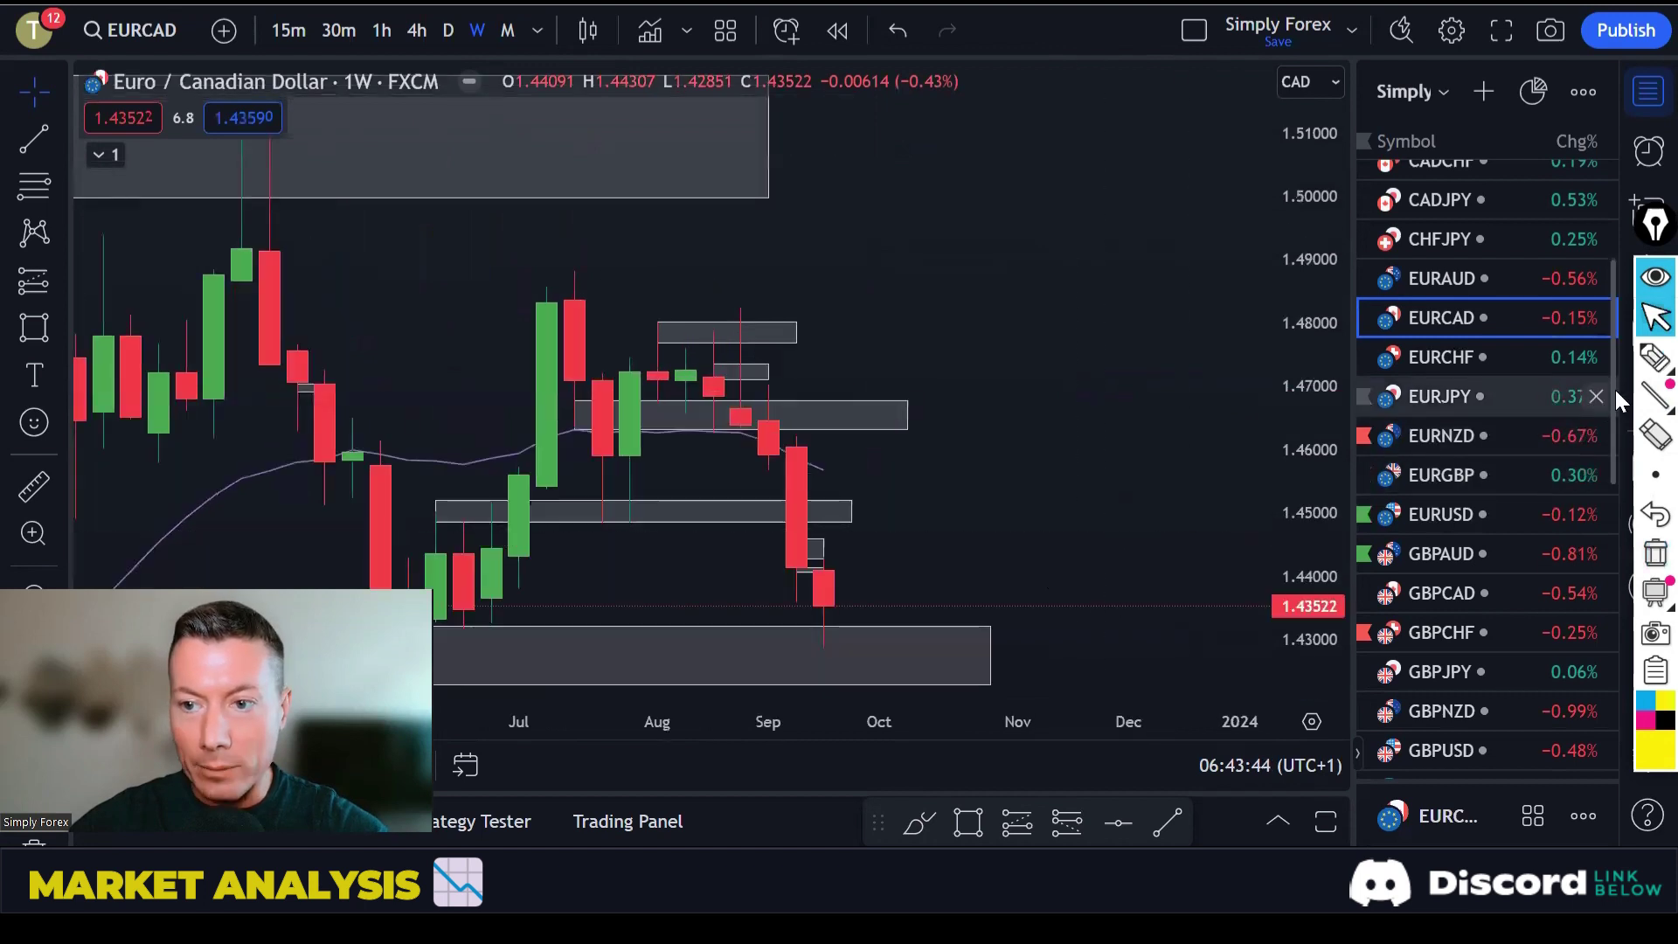
{"action": "left_click", "coordinate": [1655, 356]}
{"action": "mouse_move", "coordinate": [851, 612]}
{"action": "left_mouse_down"}
{"action": "mouse_move", "coordinate": [817, 594]}
{"action": "mouse_move", "coordinate": [842, 655]}
{"action": "mouse_move", "coordinate": [801, 666]}
{"action": "mouse_move", "coordinate": [833, 644]}
{"action": "left_mouse_up"}
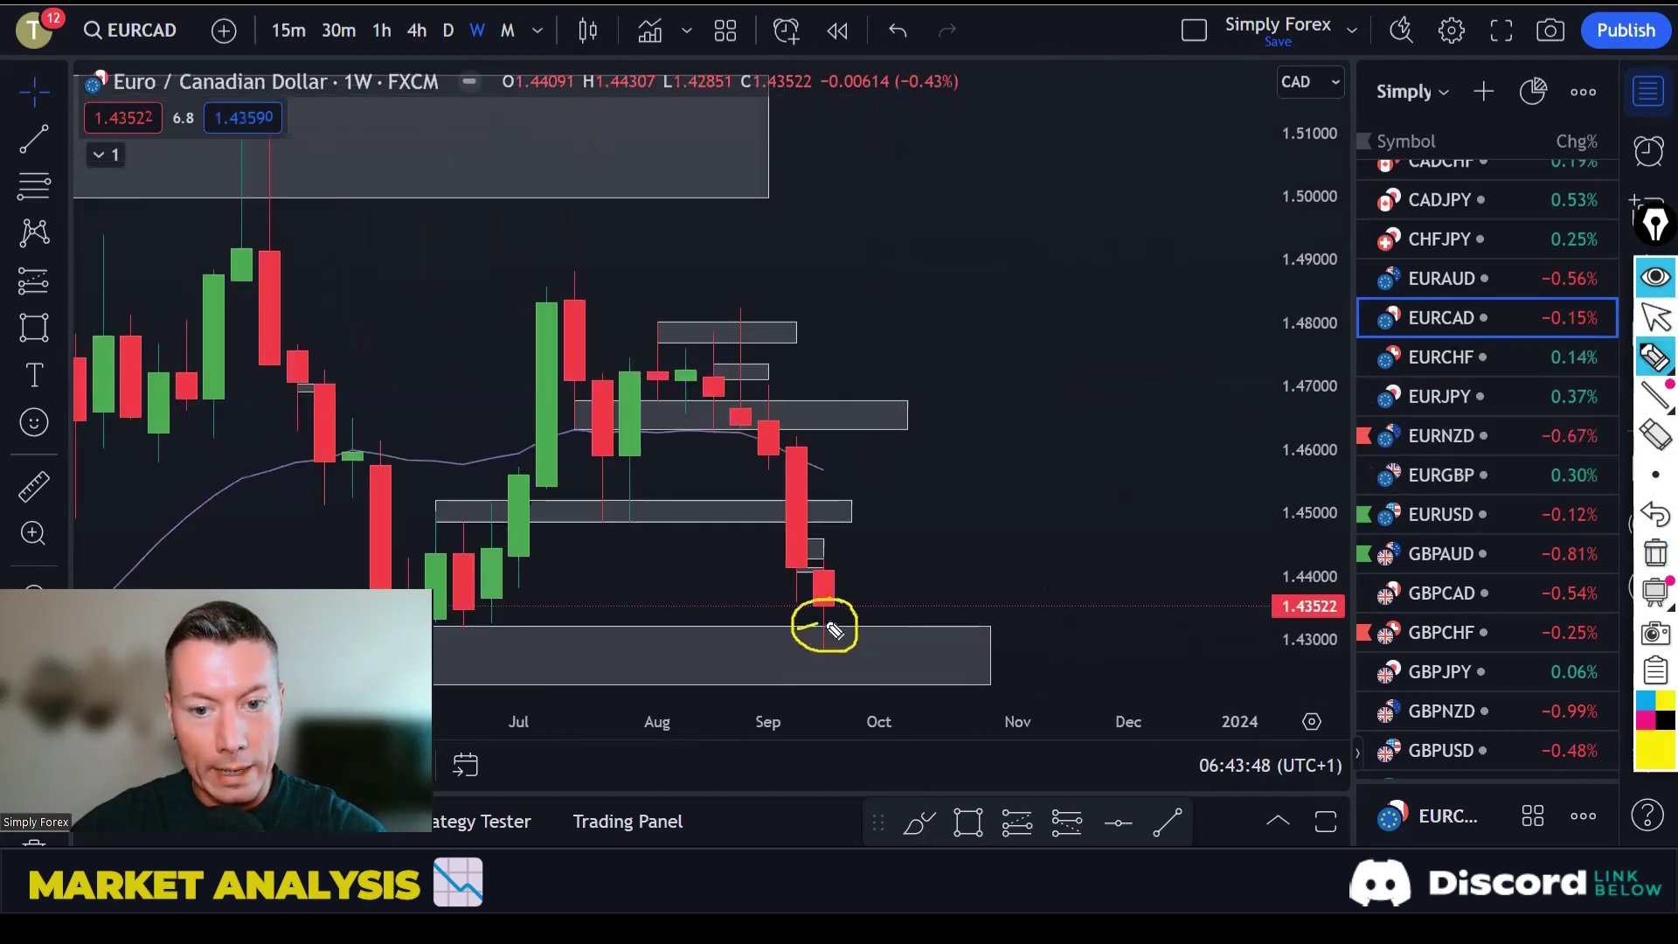
{"action": "left_click", "coordinate": [1655, 552]}
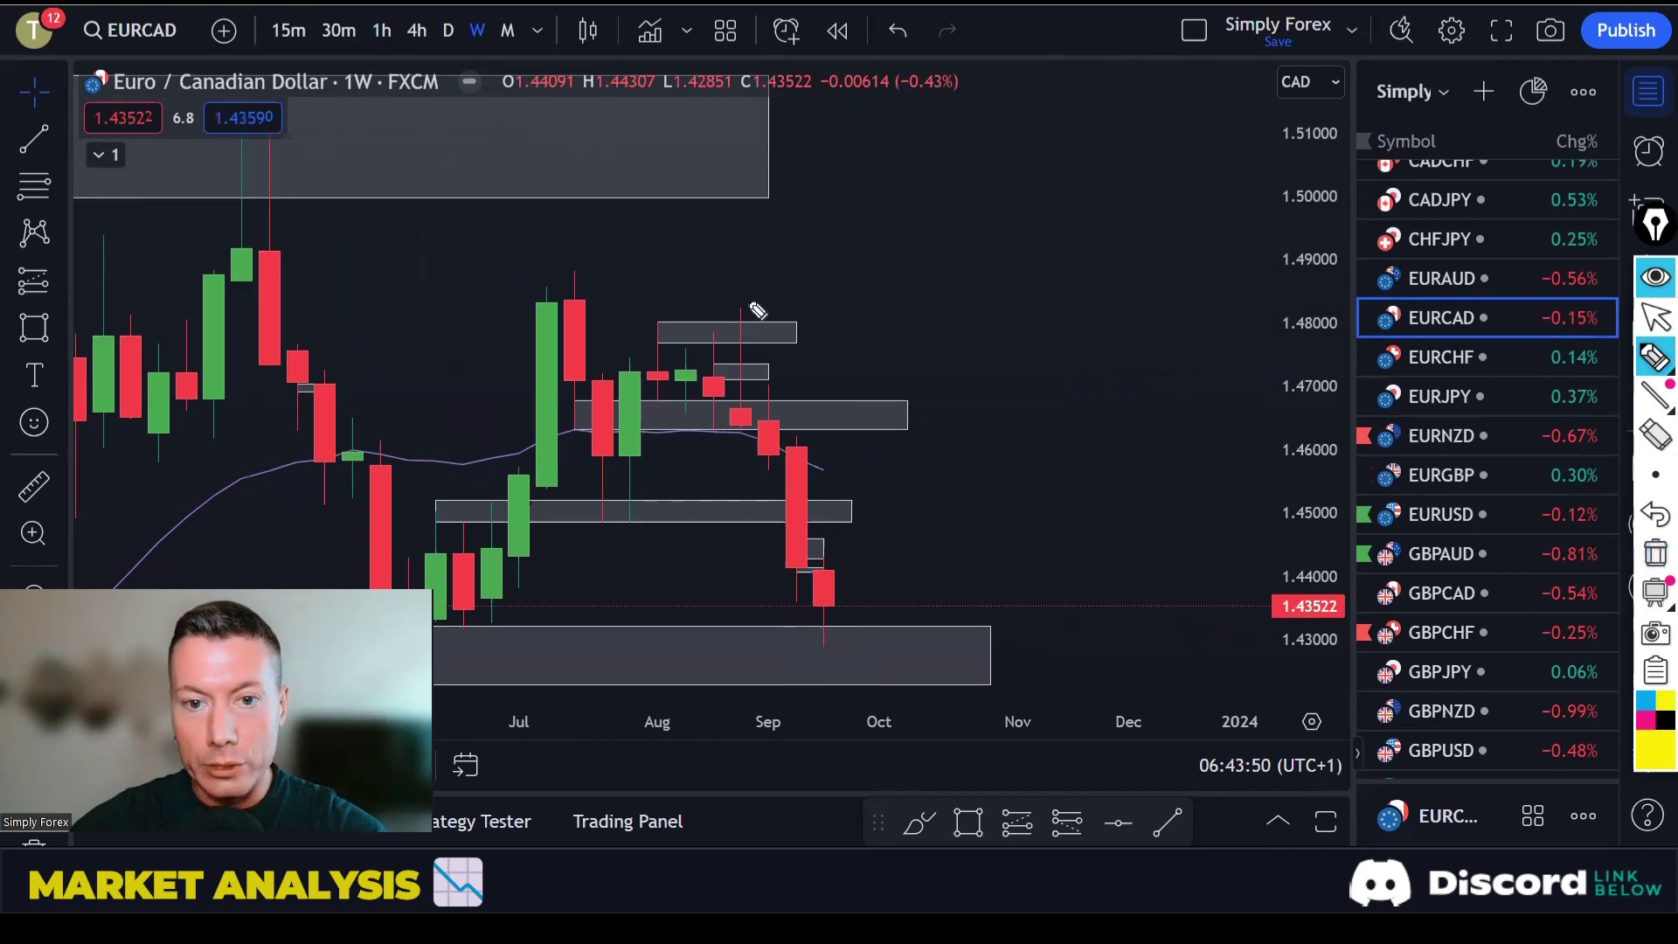
Show the EURCAD daily chart, trace its decline with a curved down arrow, underline the two latest lows at about 1.43, and clear the ink.
{"action": "left_click", "coordinate": [448, 30]}
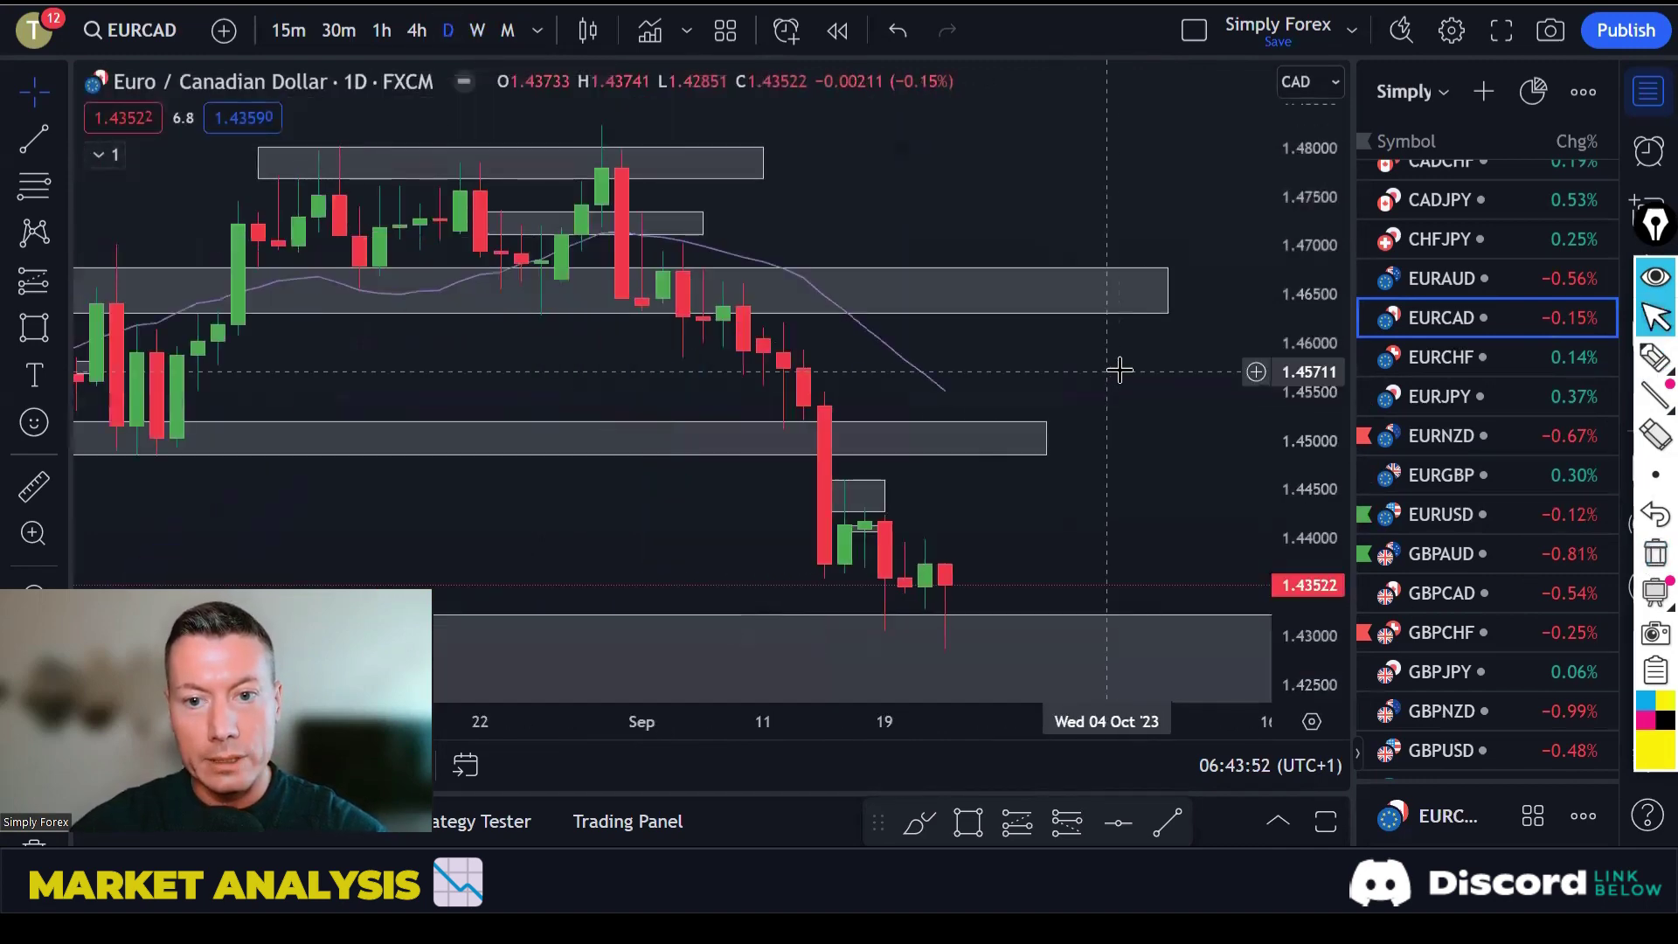
{"action": "scroll", "coordinate": [1120, 370], "scroll_direction": "down", "scroll_amount": 4}
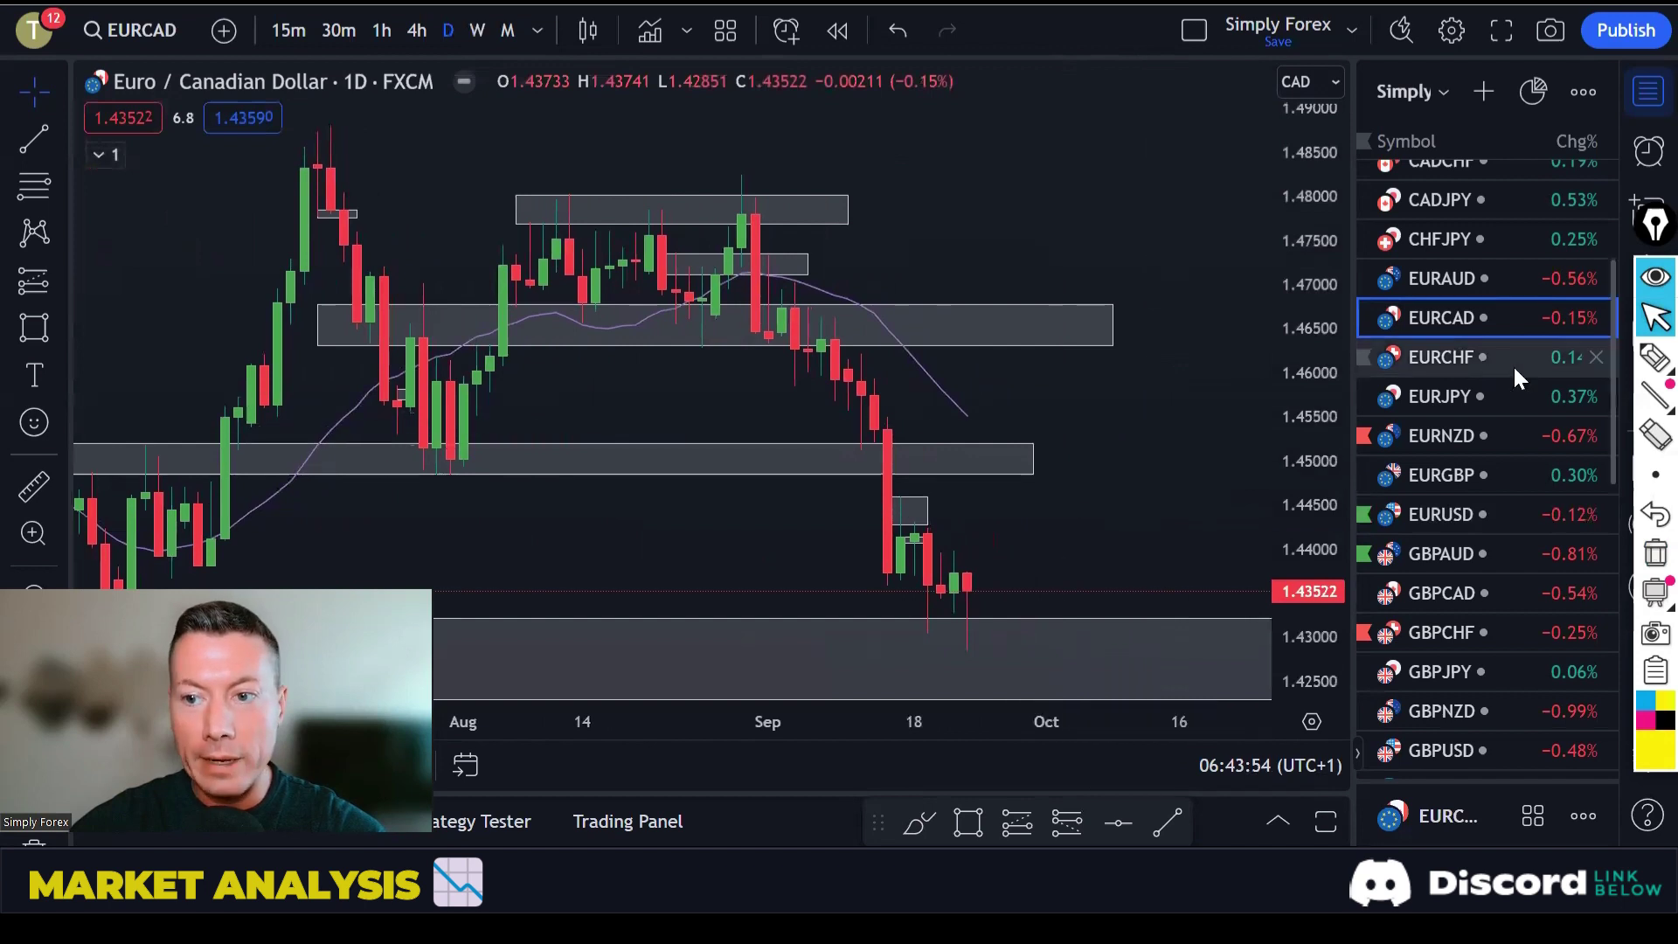
{"action": "left_click", "coordinate": [1655, 356]}
{"action": "mouse_move", "coordinate": [617, 350]}
{"action": "left_mouse_down"}
{"action": "mouse_move", "coordinate": [804, 566]}
{"action": "mouse_move", "coordinate": [762, 574]}
{"action": "left_mouse_up"}
{"action": "mouse_move", "coordinate": [776, 301]}
{"action": "left_mouse_down"}
{"action": "mouse_move", "coordinate": [875, 563]}
{"action": "mouse_move", "coordinate": [902, 529]}
{"action": "mouse_move", "coordinate": [944, 609]}
{"action": "left_mouse_up"}
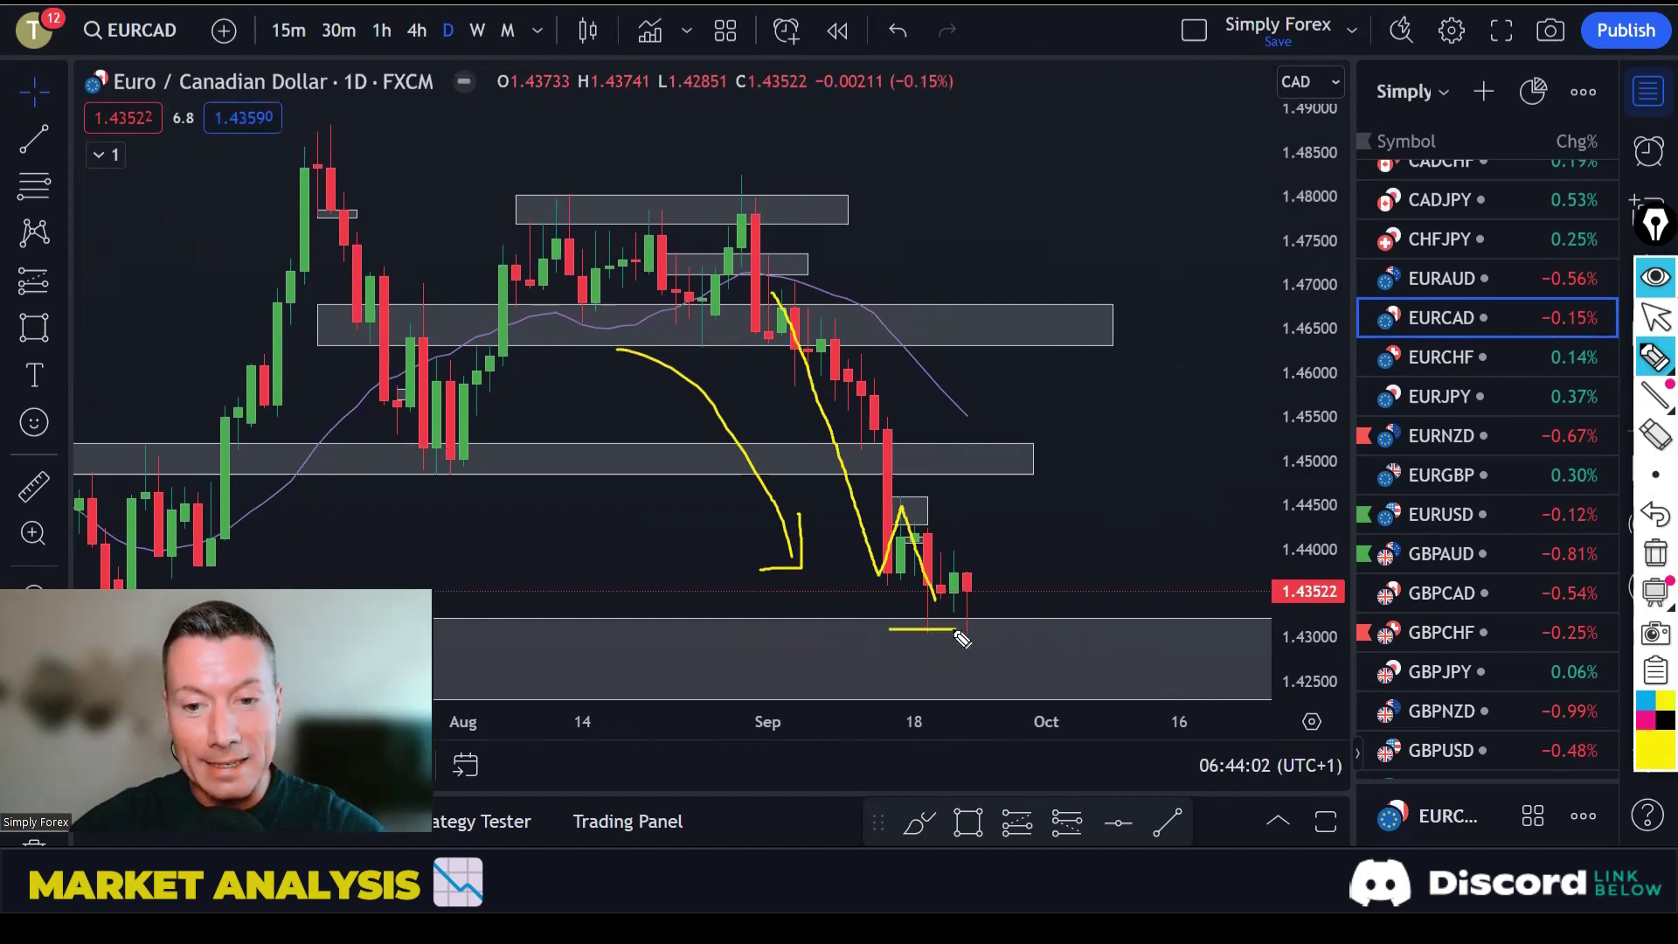
{"action": "left_click_drag", "start_coordinate": [944, 635], "coordinate": [987, 636]}
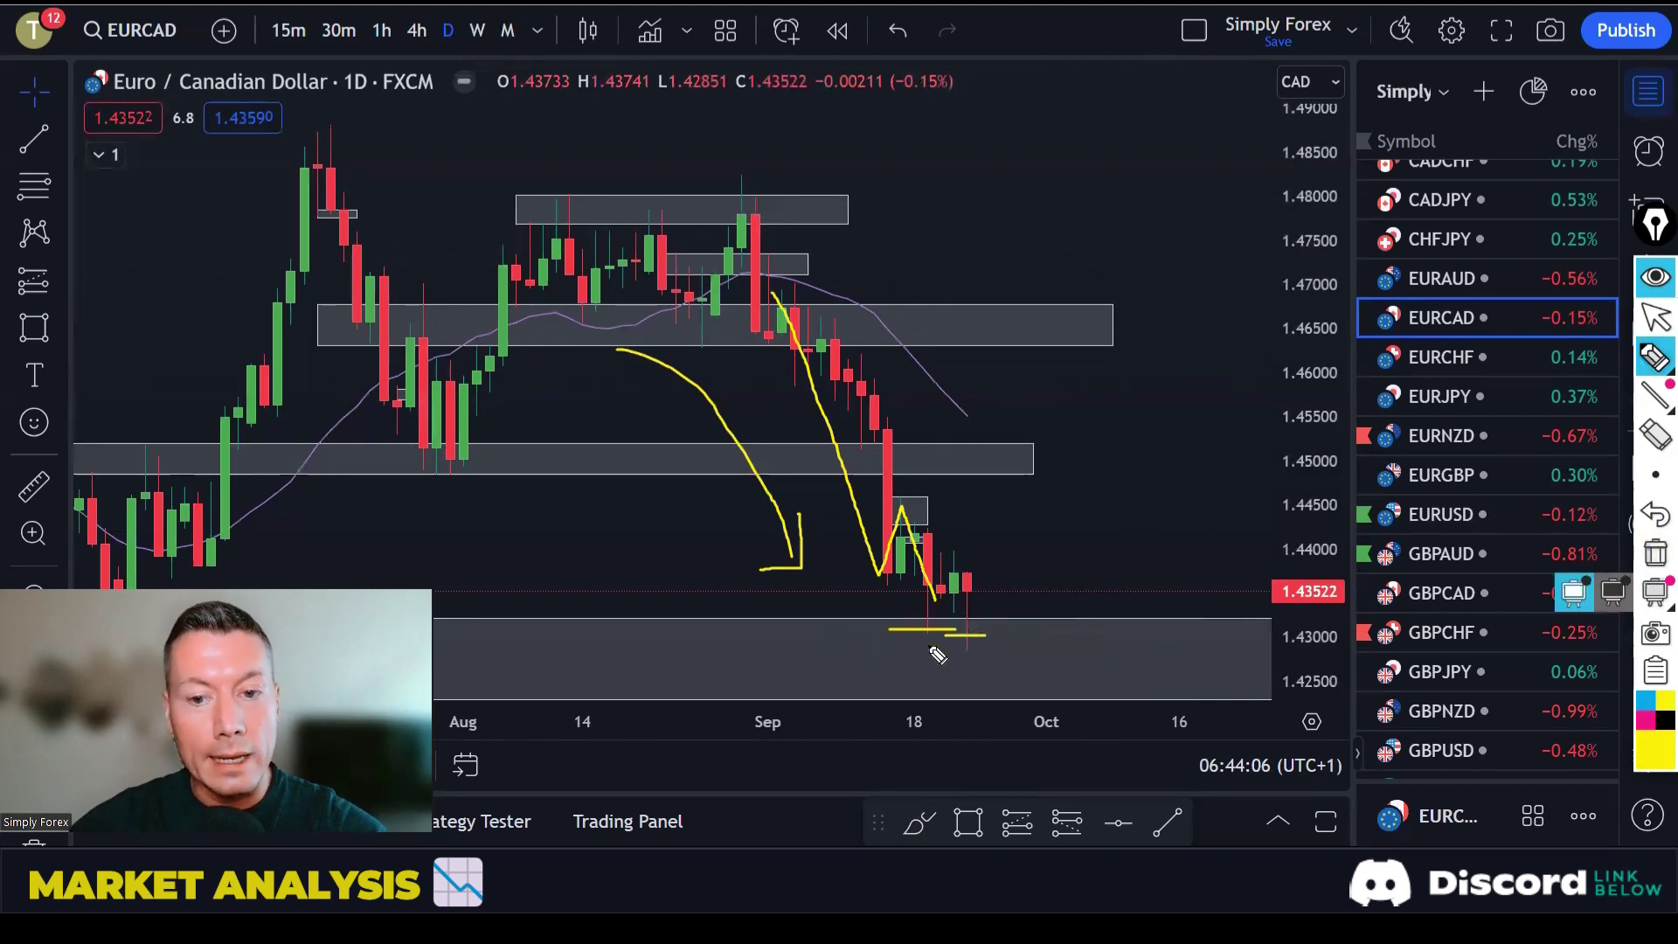
{"action": "left_click", "coordinate": [1573, 588]}
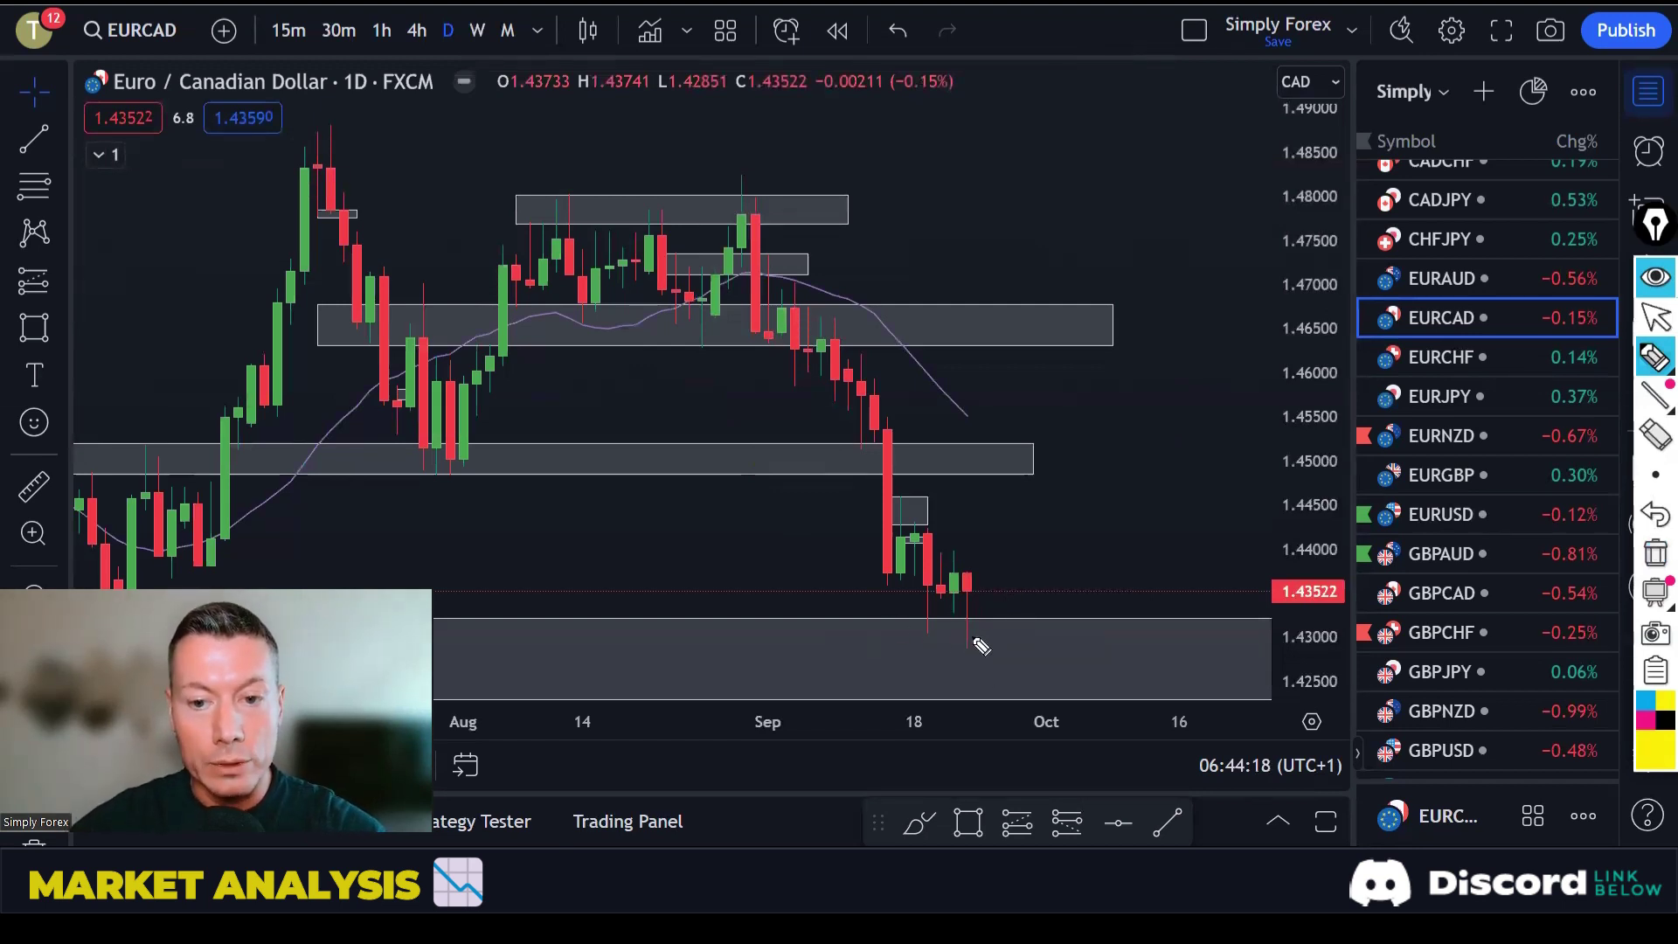
Project a zigzag arrow down through EURCAD's lower grey zone, clear it, and briefly mark the two latest lows at about 1.43.
{"action": "mouse_move", "coordinate": [970, 621]}
{"action": "left_mouse_down"}
{"action": "mouse_move", "coordinate": [993, 718]}
{"action": "mouse_move", "coordinate": [1038, 692]}
{"action": "mouse_move", "coordinate": [1082, 755]}
{"action": "left_mouse_up"}
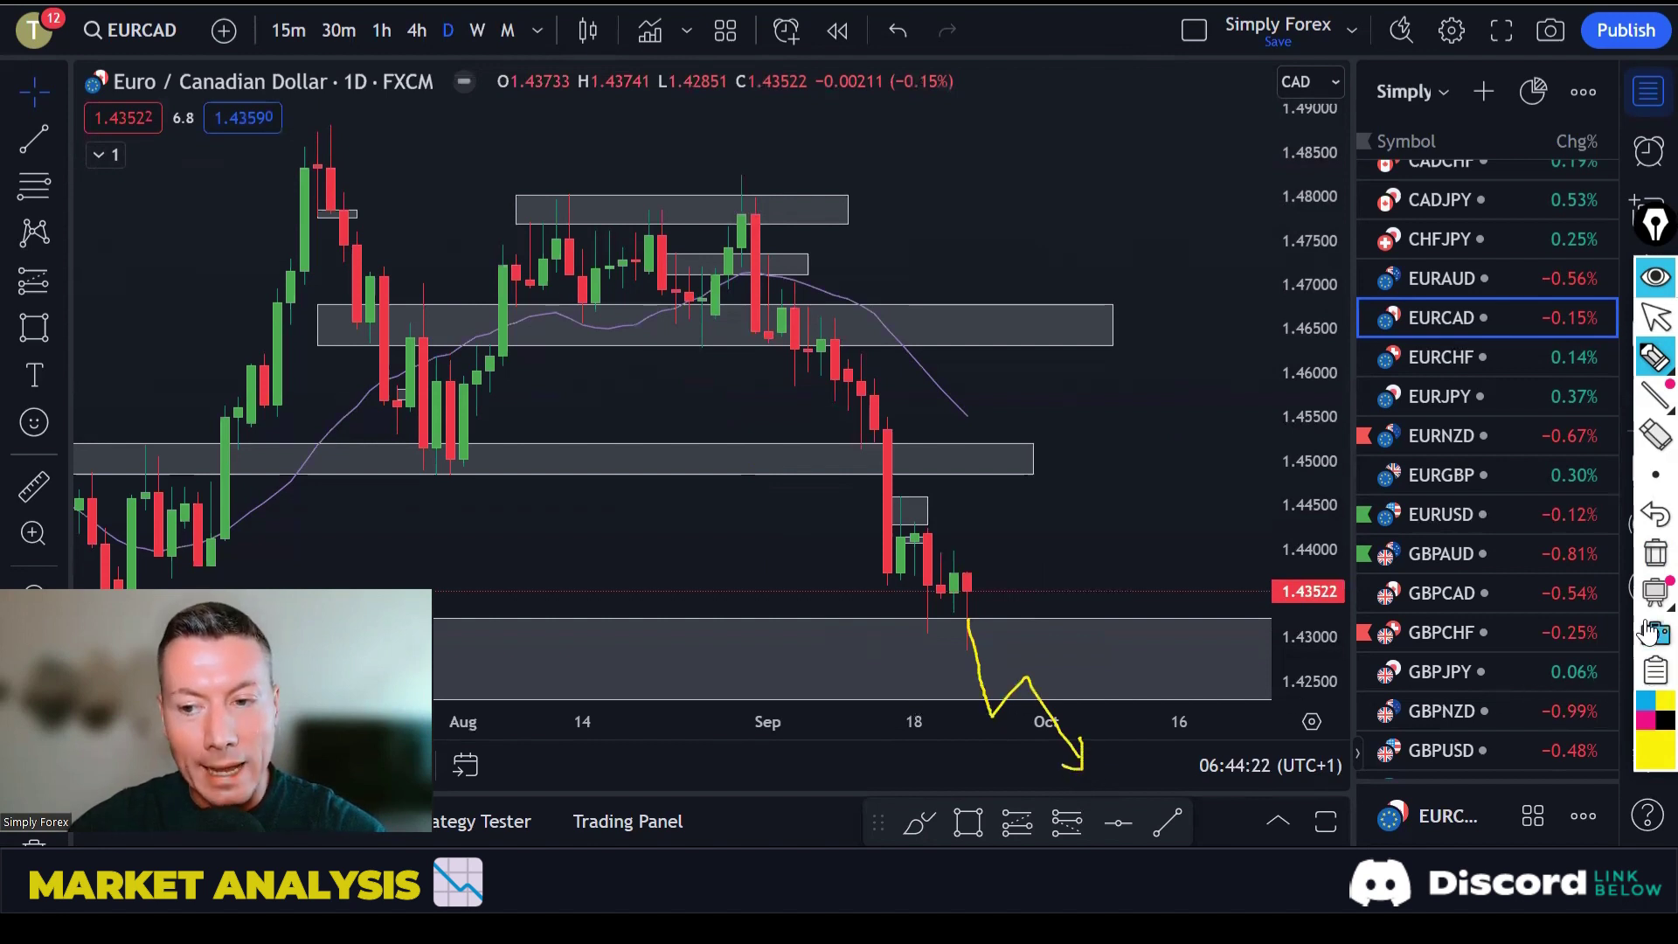
{"action": "left_click", "coordinate": [1573, 587]}
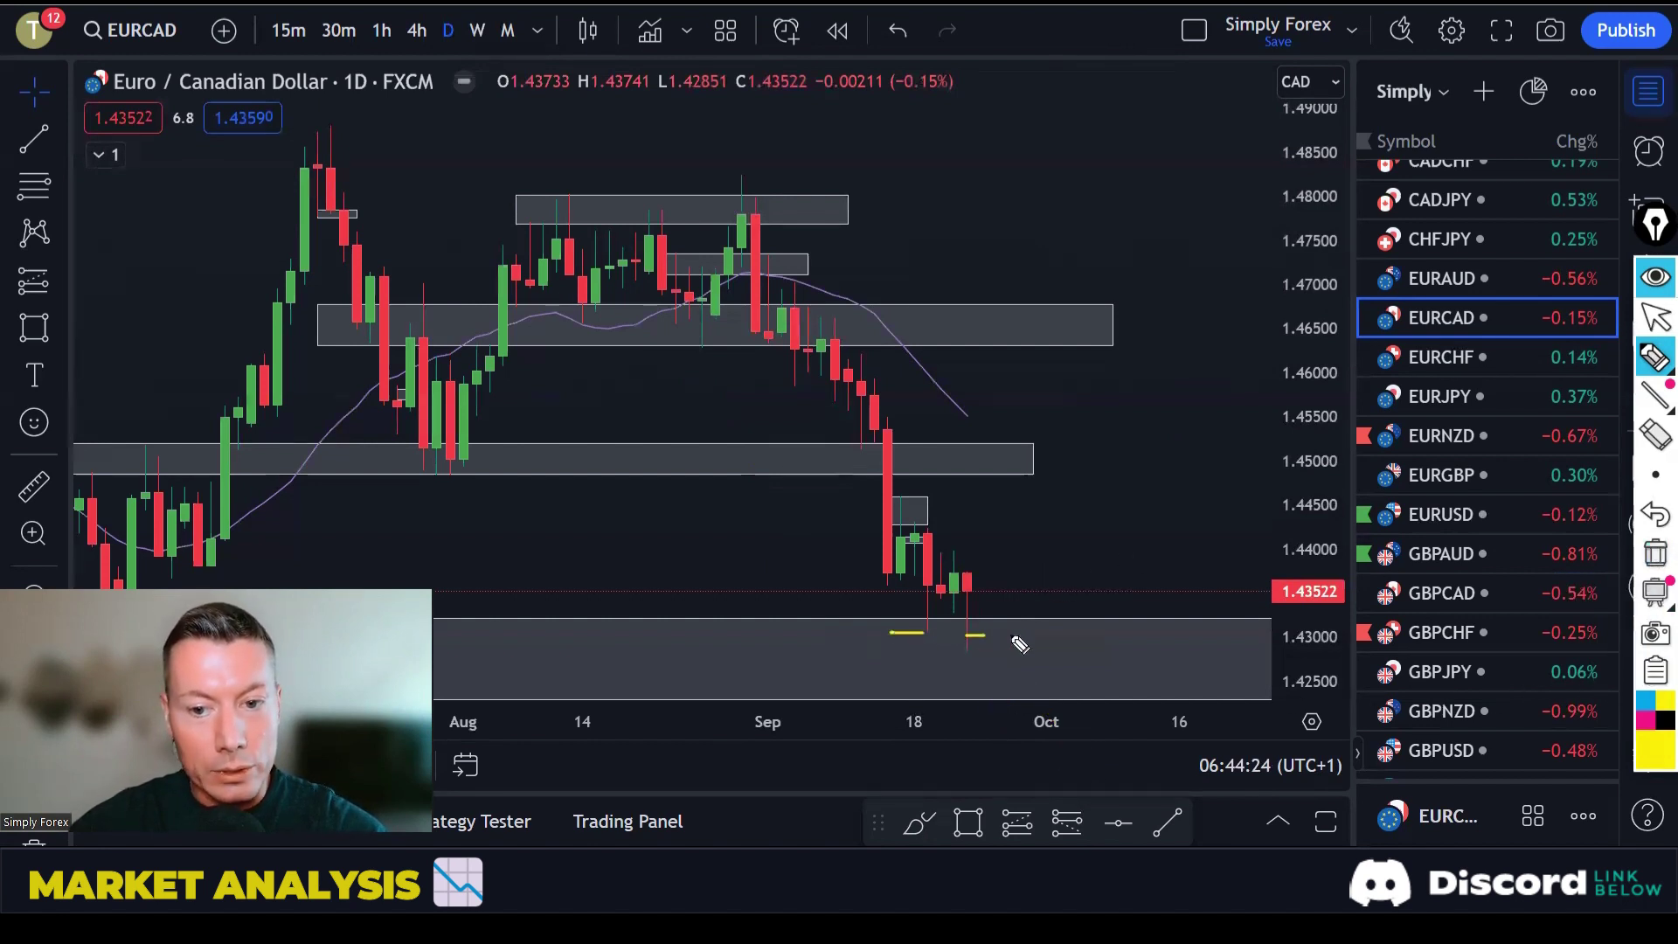
{"action": "left_click", "coordinate": [1654, 552]}
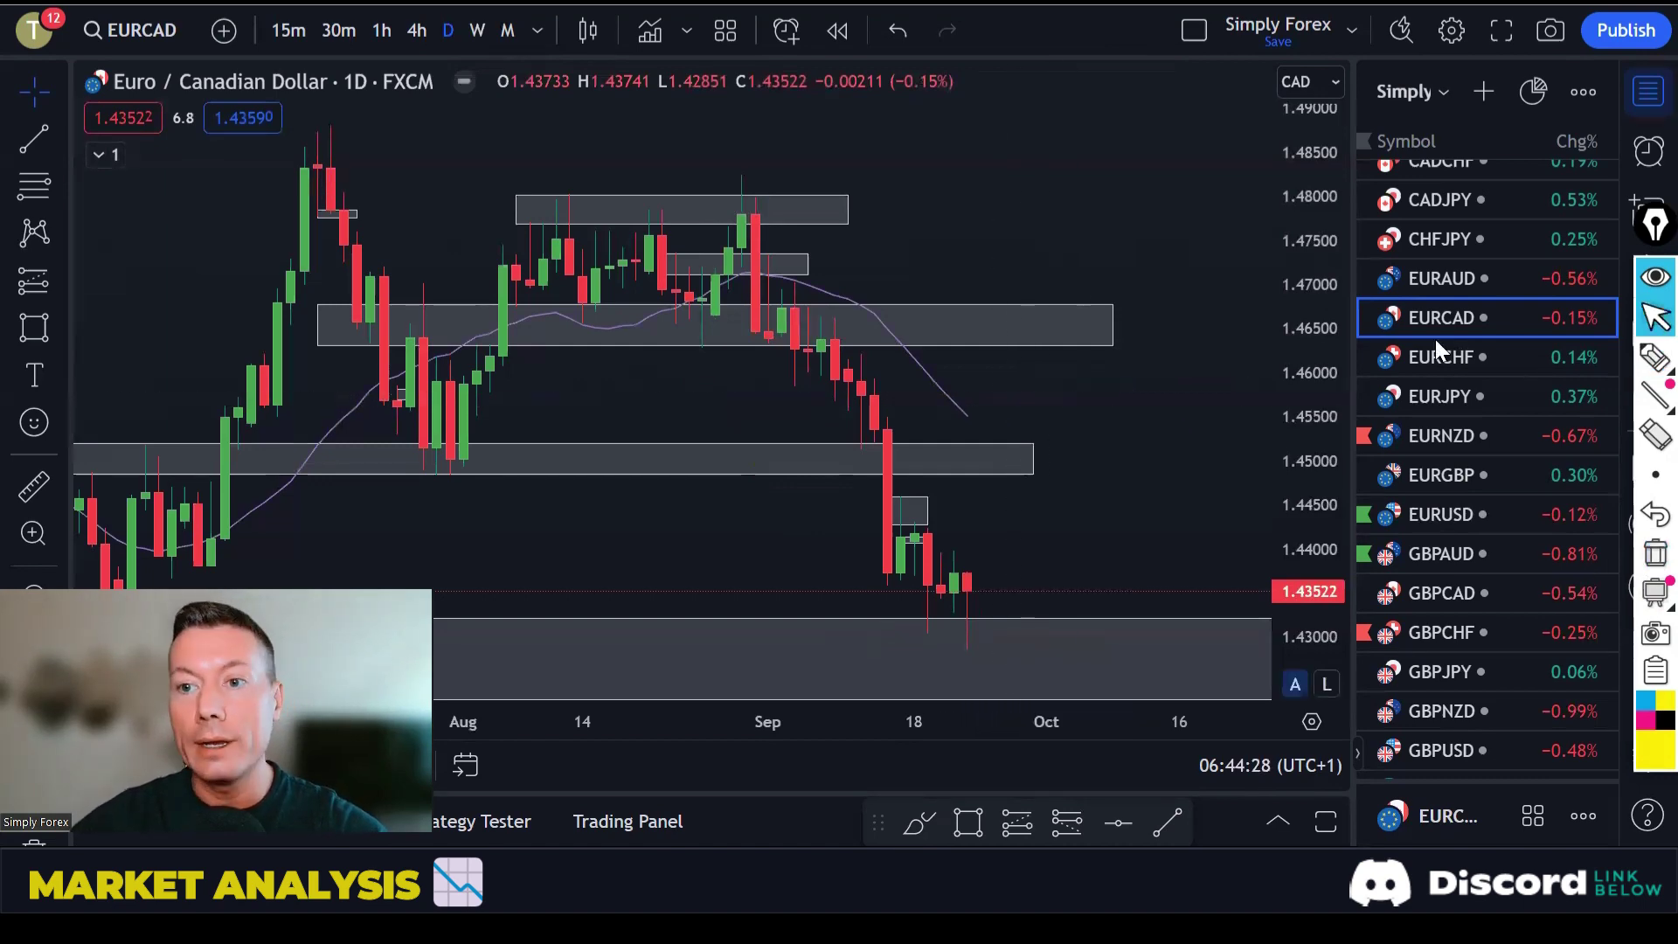
Load the CHFJPY daily chart from the watchlist.
{"action": "left_click", "coordinate": [1443, 238]}
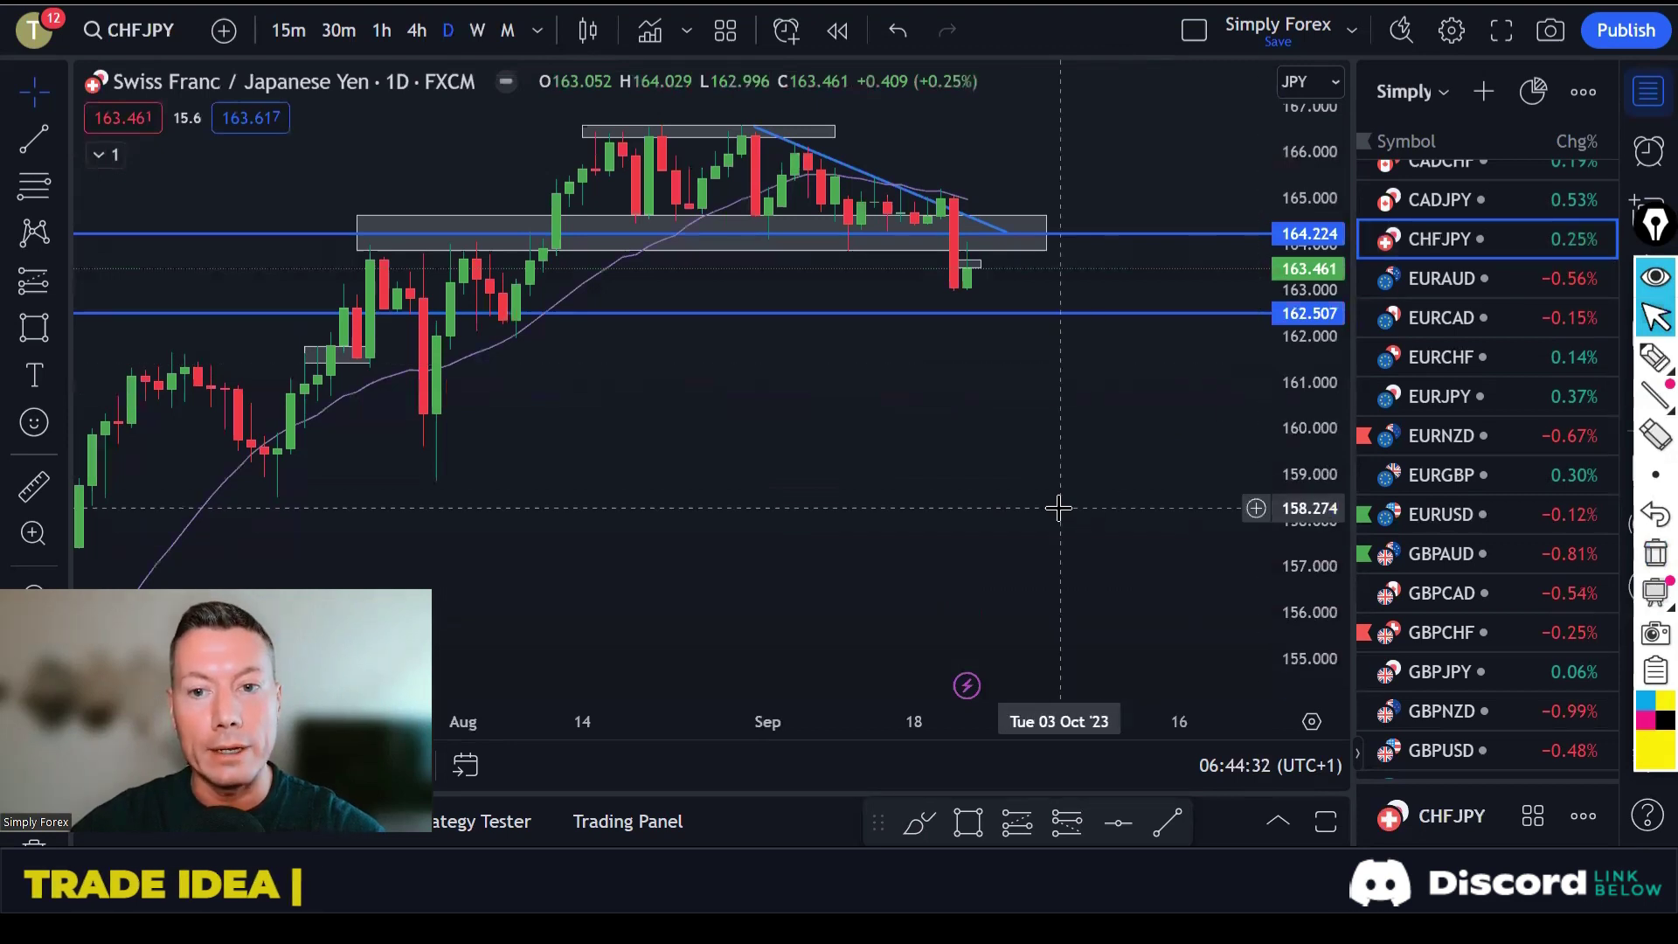
{"action": "scroll", "coordinate": [923, 528], "scroll_direction": "up", "scroll_amount": 2}
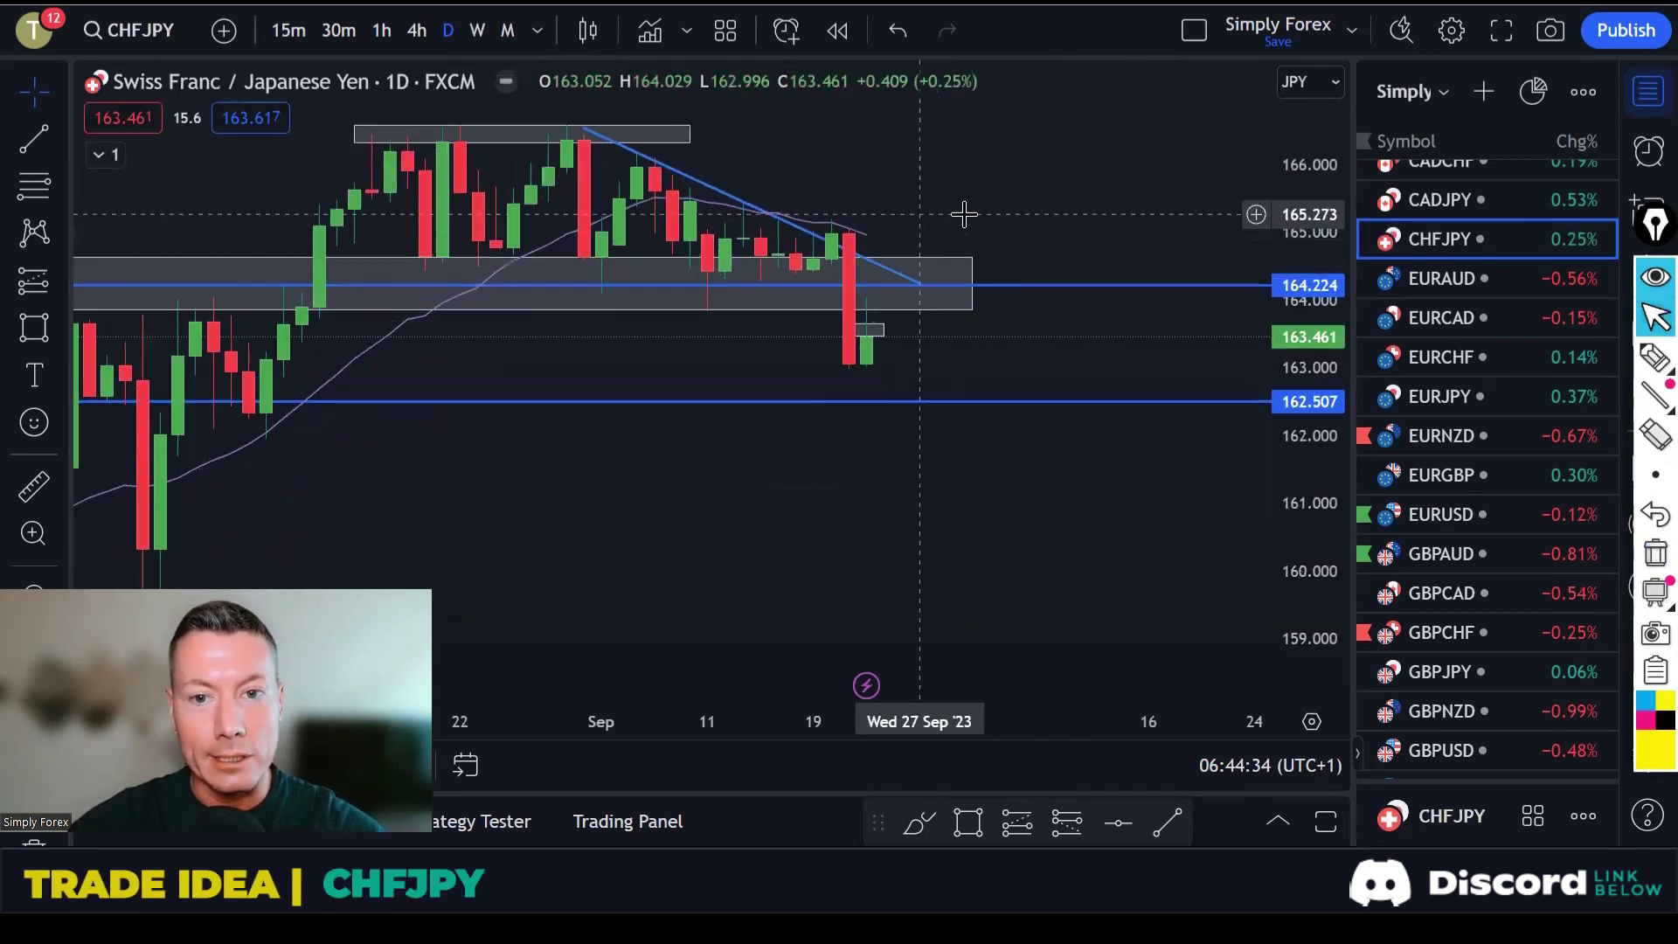
{"action": "left_click_drag", "start_coordinate": [962, 214], "coordinate": [1063, 213]}
{"action": "scroll", "coordinate": [1033, 496], "scroll_direction": "up", "scroll_amount": 1}
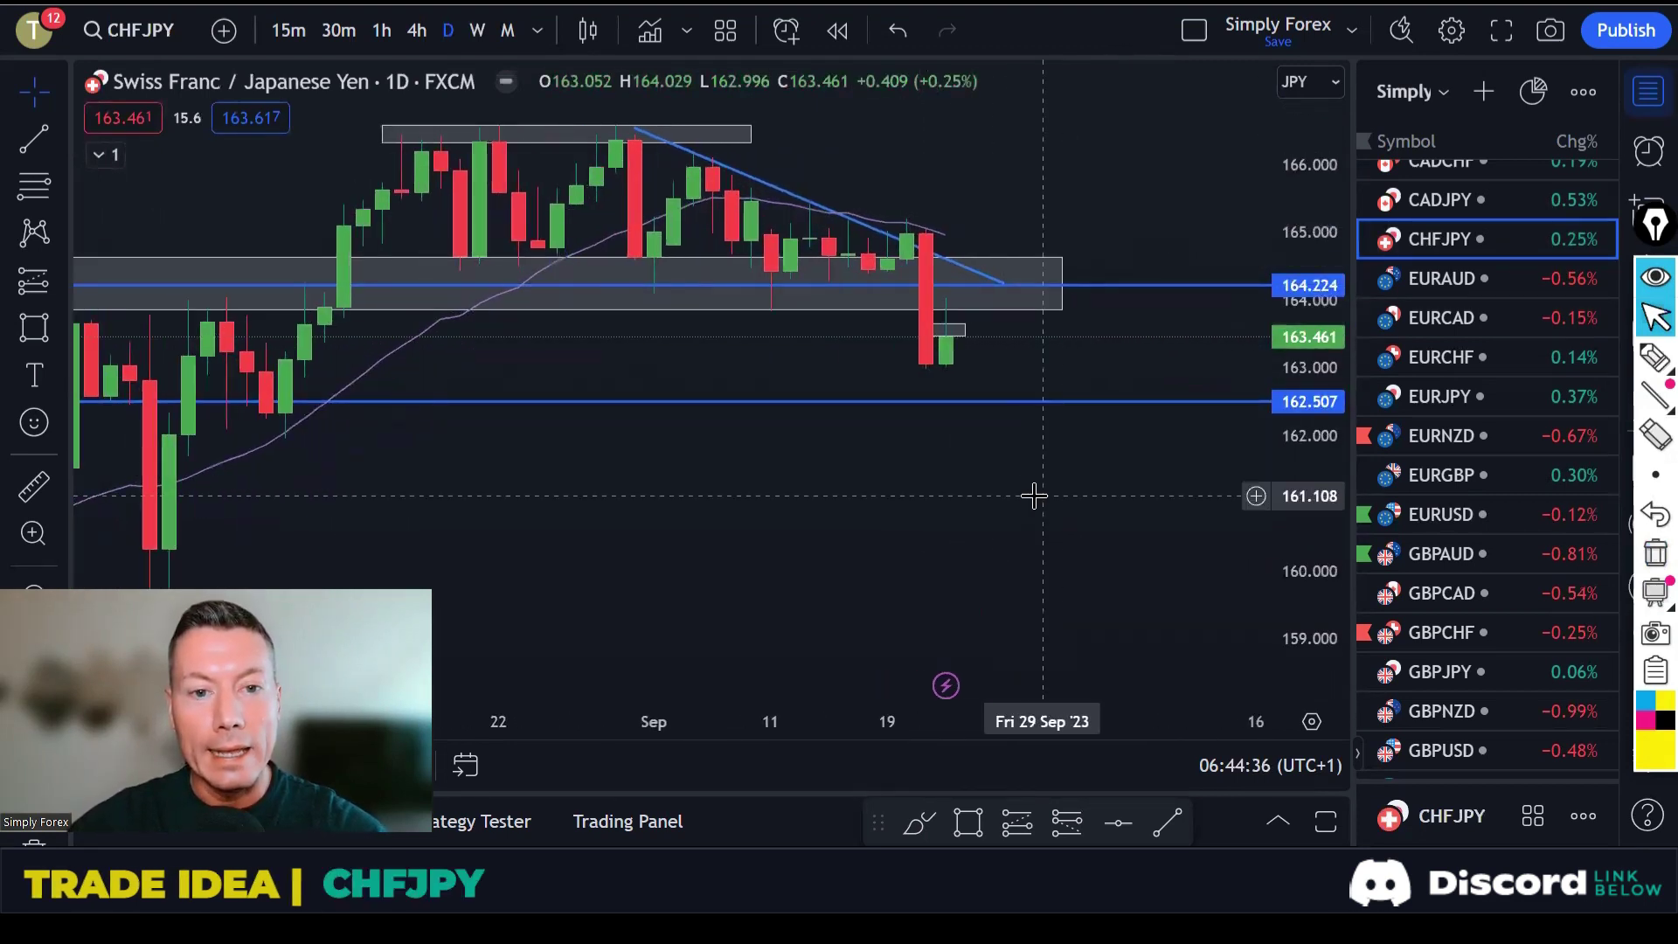
{"action": "scroll", "coordinate": [1033, 496], "scroll_direction": "up", "scroll_amount": 1}
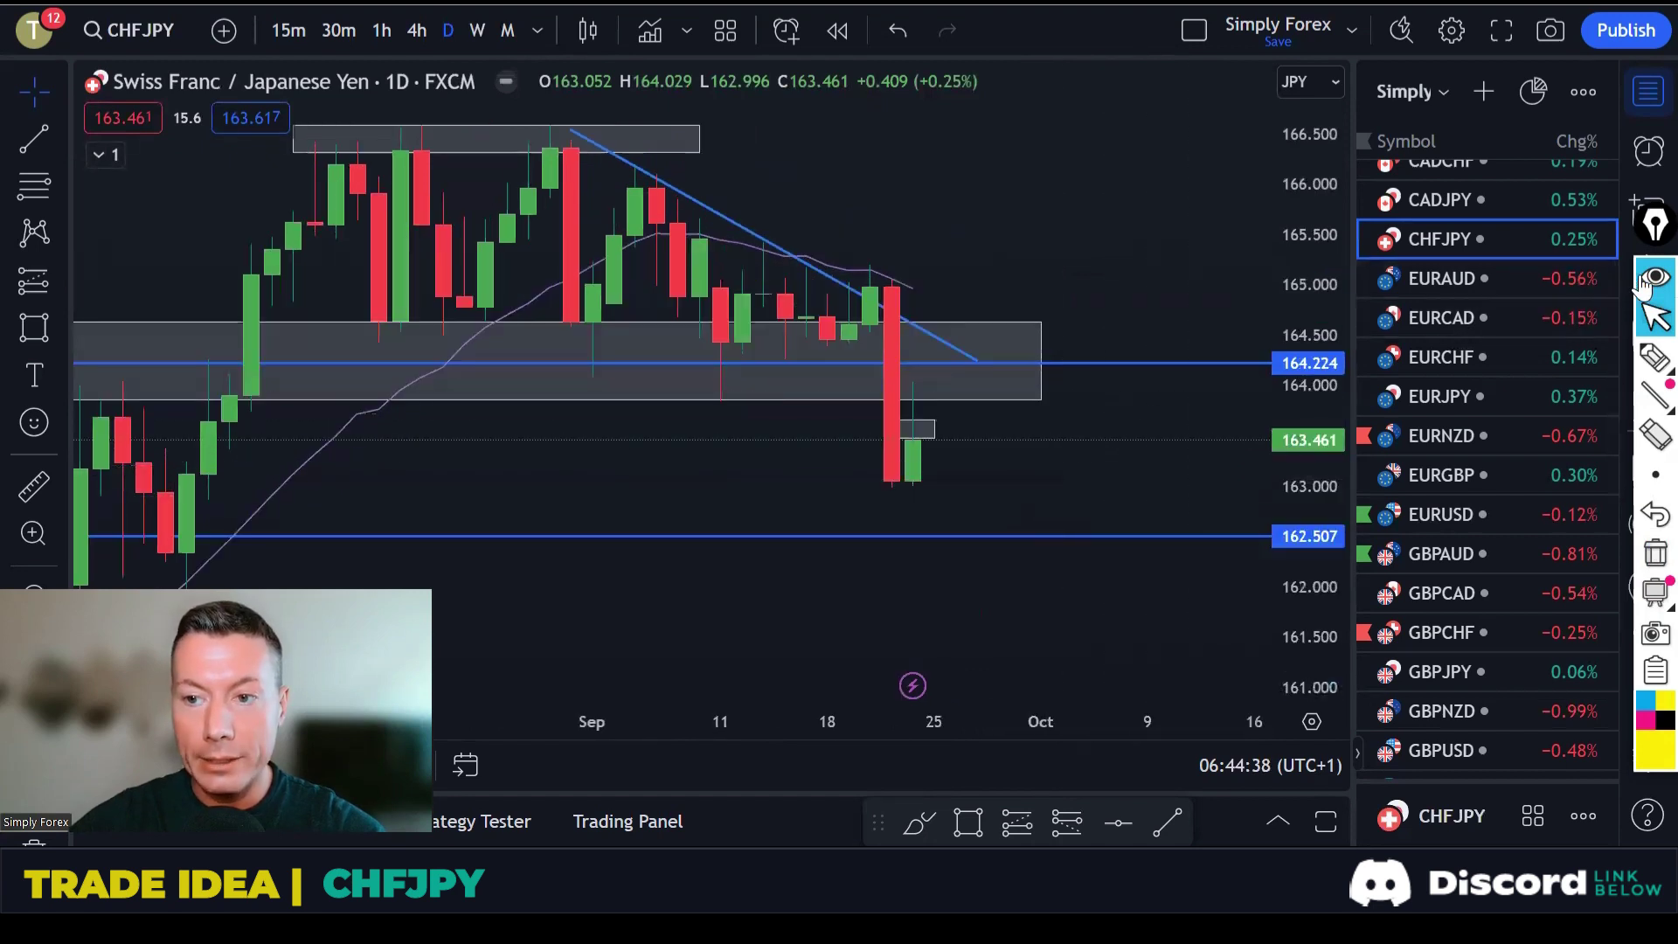
Trace the CHFJPY swings, the descending trendline and the horizontal support at about 164.2, and clear the ink.
{"action": "mouse_move", "coordinate": [1647, 365]}
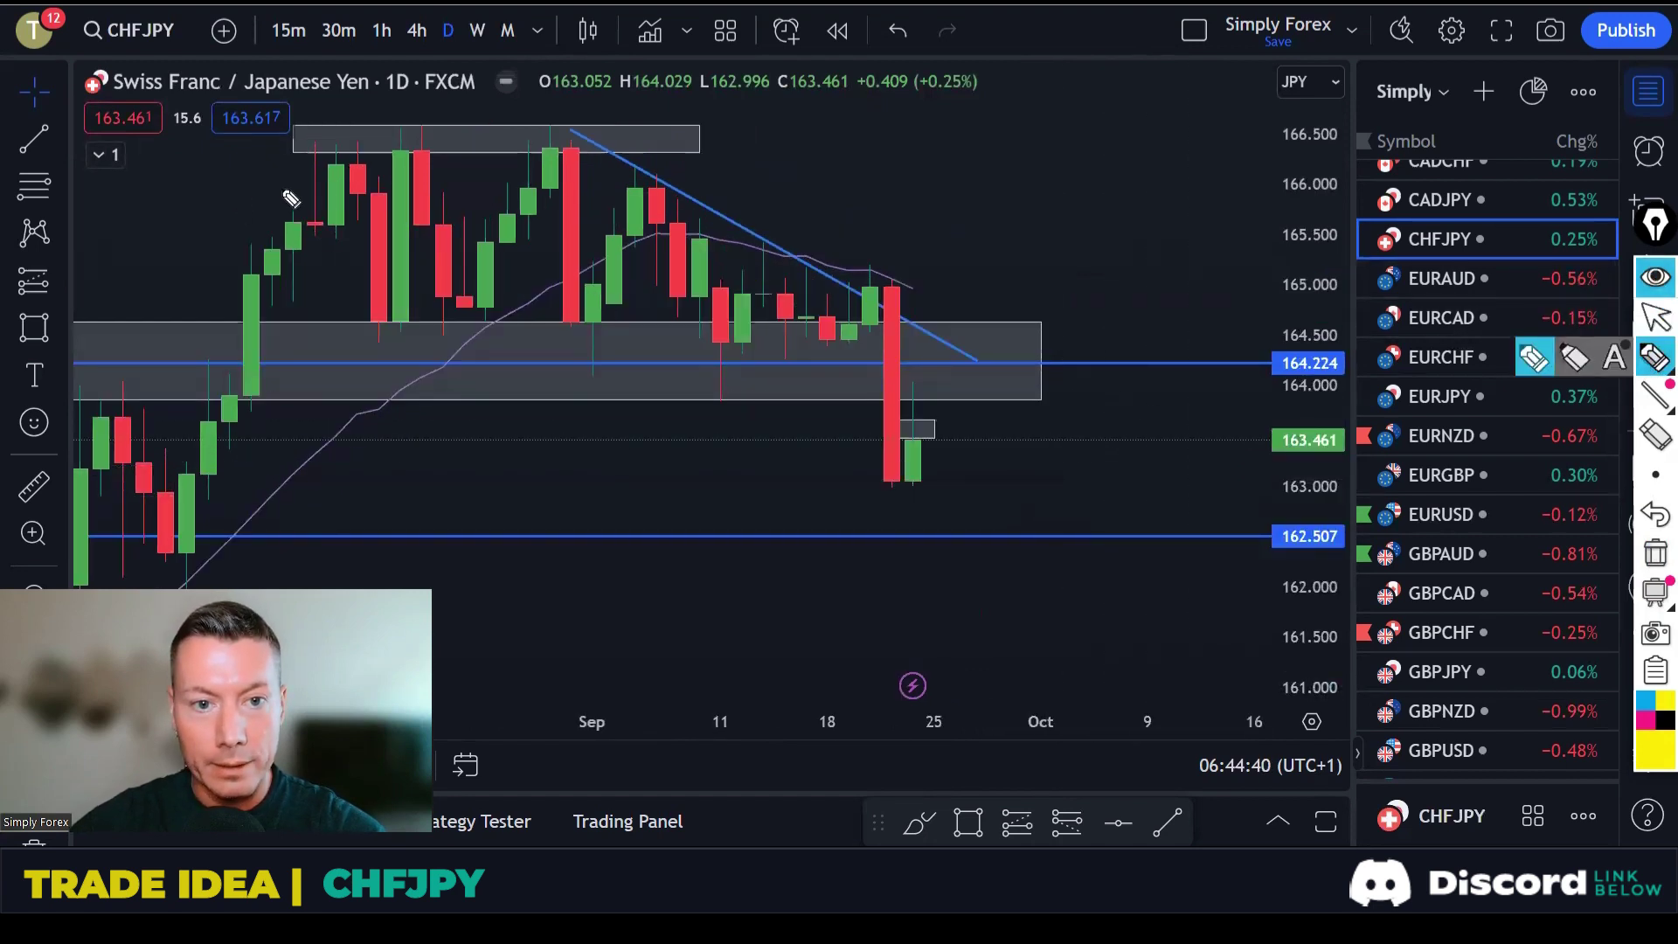
{"action": "mouse_move", "coordinate": [329, 140]}
{"action": "left_mouse_down"}
{"action": "mouse_move", "coordinate": [424, 253]}
{"action": "mouse_move", "coordinate": [483, 253]}
{"action": "mouse_move", "coordinate": [550, 192]}
{"action": "mouse_move", "coordinate": [607, 332]}
{"action": "mouse_move", "coordinate": [666, 196]}
{"action": "mouse_move", "coordinate": [726, 359]}
{"action": "mouse_move", "coordinate": [781, 263]}
{"action": "mouse_move", "coordinate": [834, 354]}
{"action": "mouse_move", "coordinate": [878, 301]}
{"action": "mouse_move", "coordinate": [928, 394]}
{"action": "left_mouse_up"}
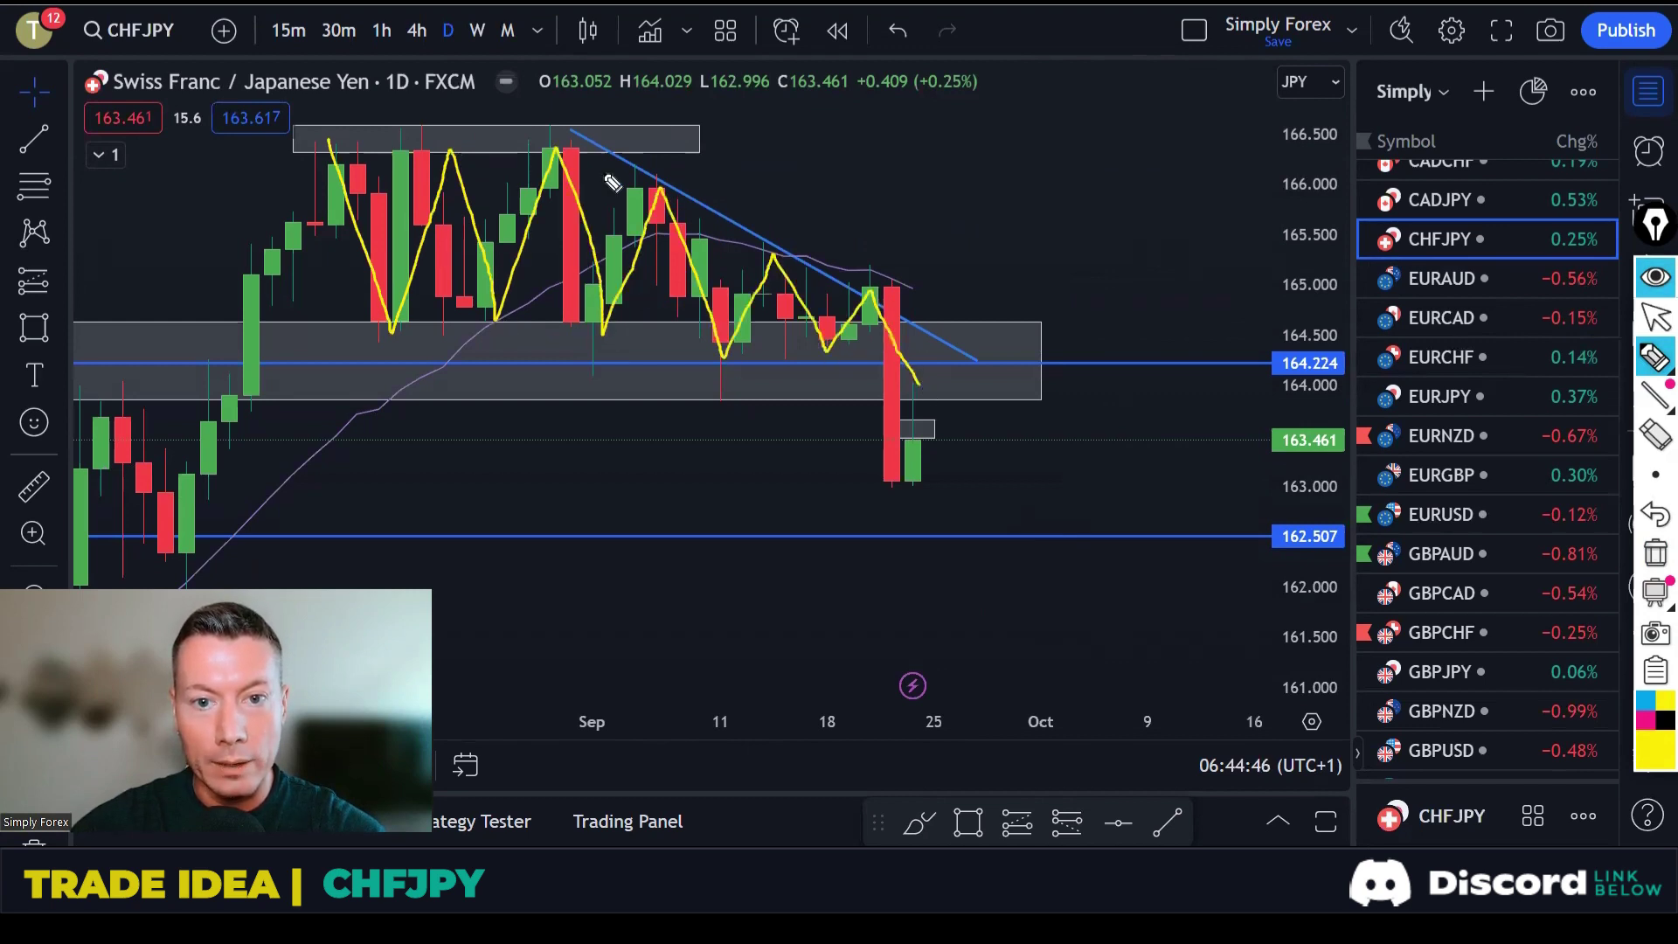
{"action": "left_click_drag", "start_coordinate": [560, 130], "coordinate": [957, 346]}
{"action": "left_click_drag", "start_coordinate": [441, 366], "coordinate": [1011, 368]}
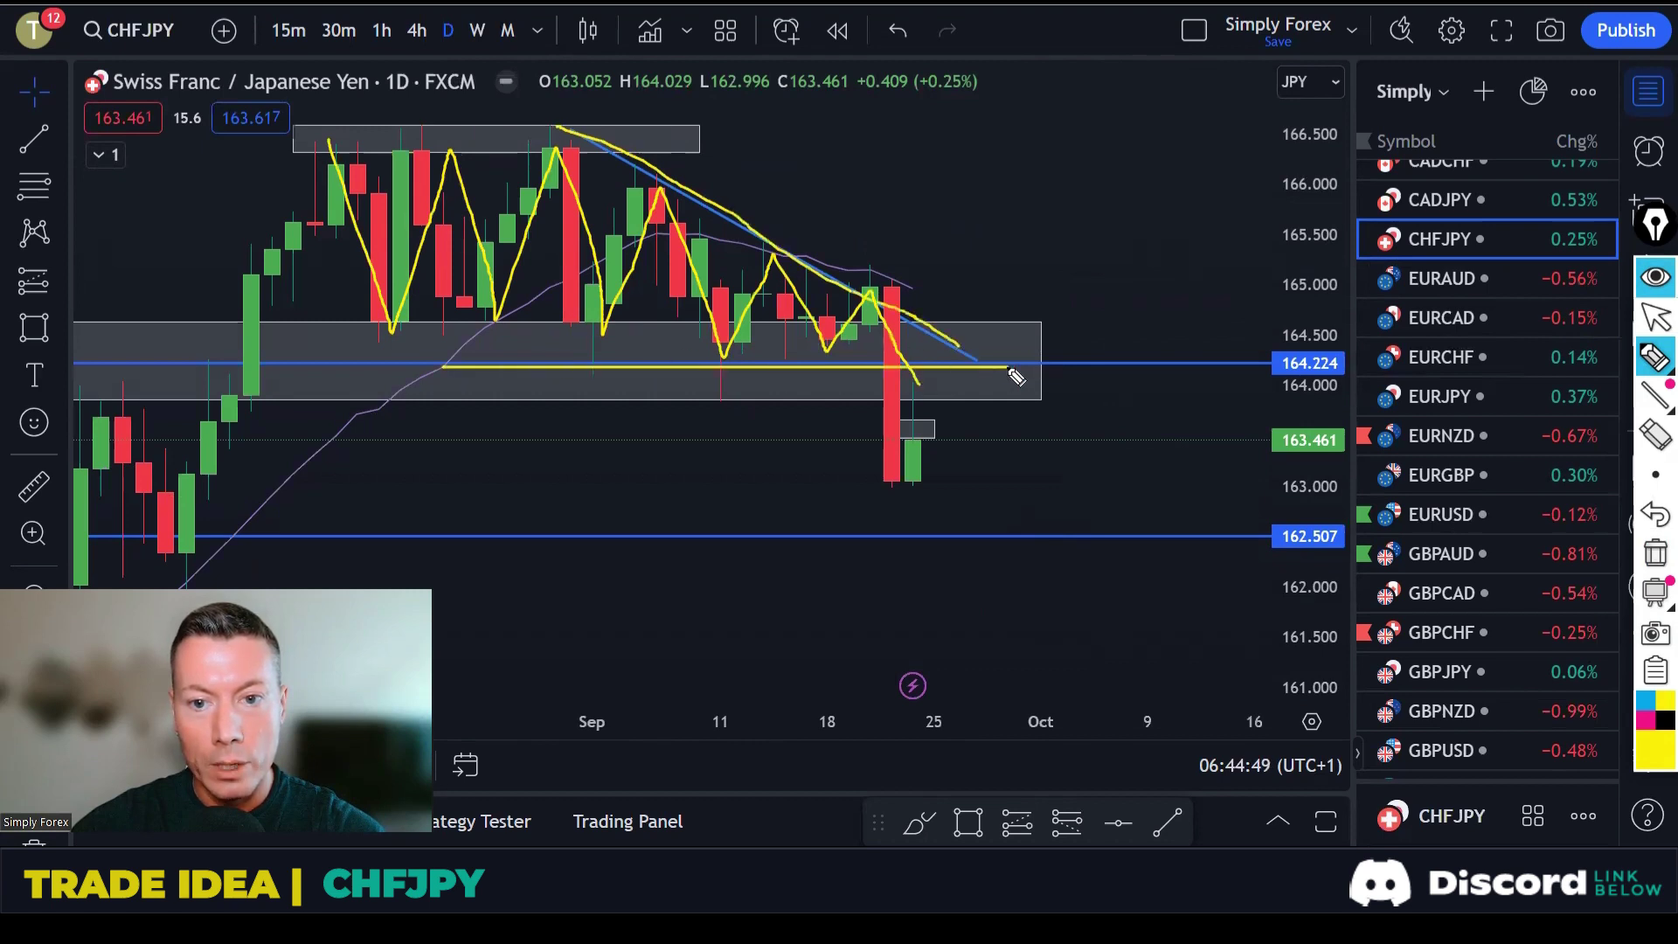
{"action": "left_click", "coordinate": [1654, 553]}
Box the last two CHFJPY candles, line the broken support, circle the retest wick, draw an arrow down to 162.507, and clear the ink.
{"action": "mouse_move", "coordinate": [906, 288]}
{"action": "left_mouse_down"}
{"action": "mouse_move", "coordinate": [878, 295]}
{"action": "mouse_move", "coordinate": [873, 486]}
{"action": "mouse_move", "coordinate": [944, 345]}
{"action": "mouse_move", "coordinate": [913, 281]}
{"action": "left_mouse_up"}
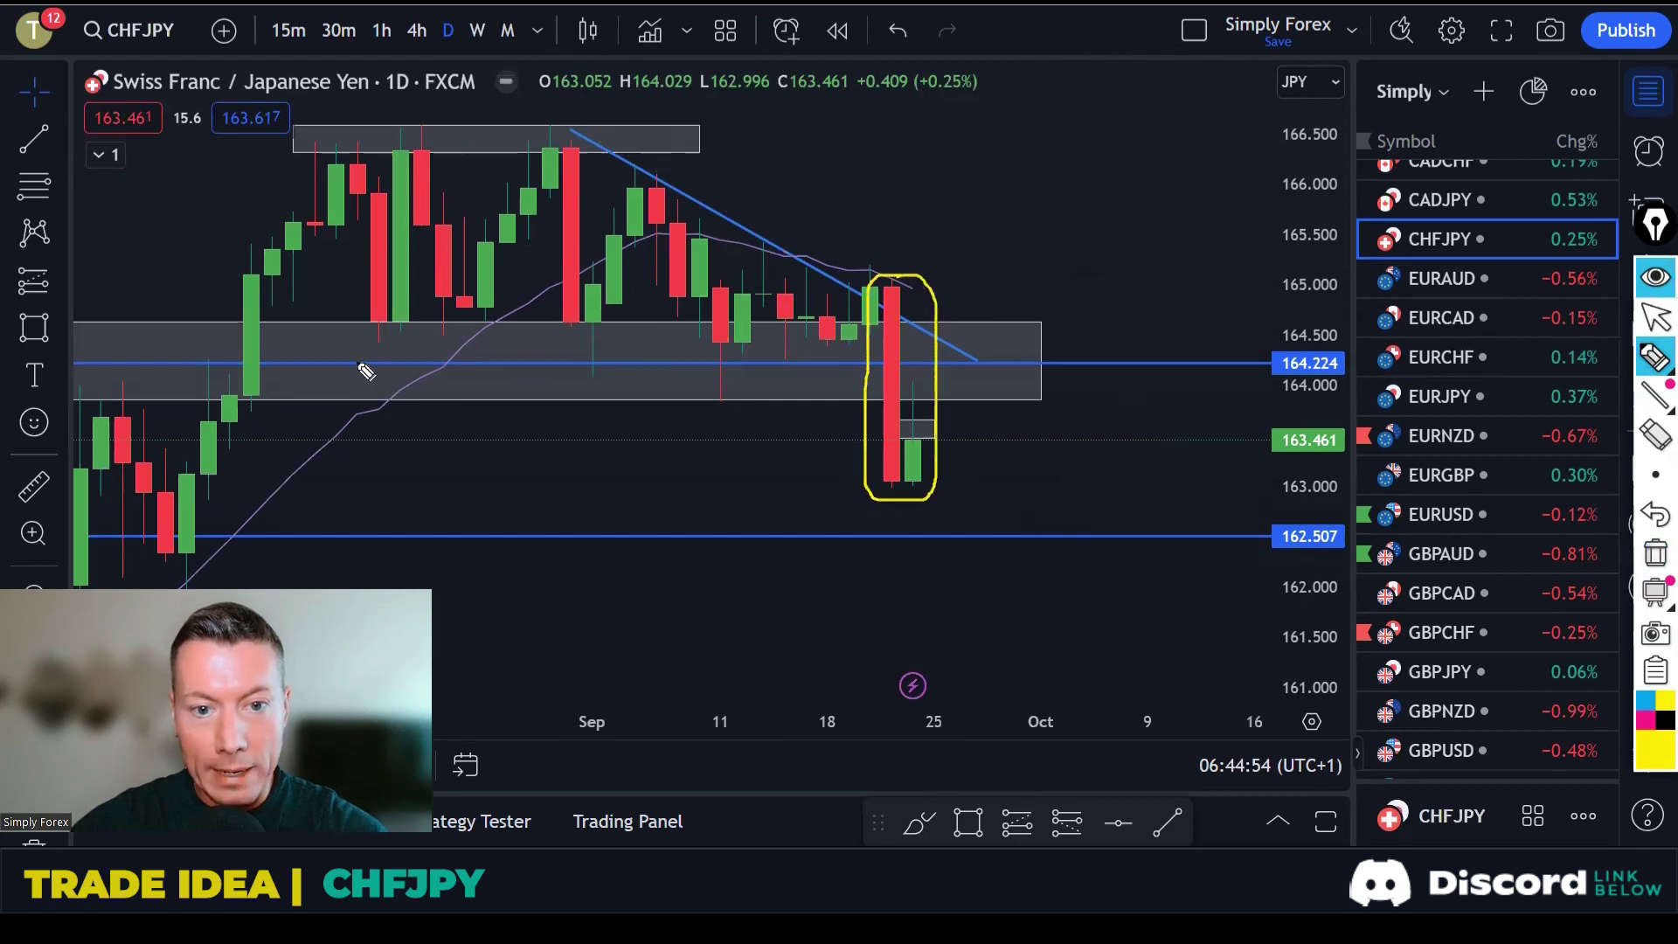
{"action": "mouse_move", "coordinate": [360, 368]}
{"action": "left_mouse_down"}
{"action": "mouse_move", "coordinate": [858, 372]}
{"action": "mouse_move", "coordinate": [893, 432]}
{"action": "mouse_move", "coordinate": [914, 382]}
{"action": "mouse_move", "coordinate": [935, 441]}
{"action": "left_mouse_up"}
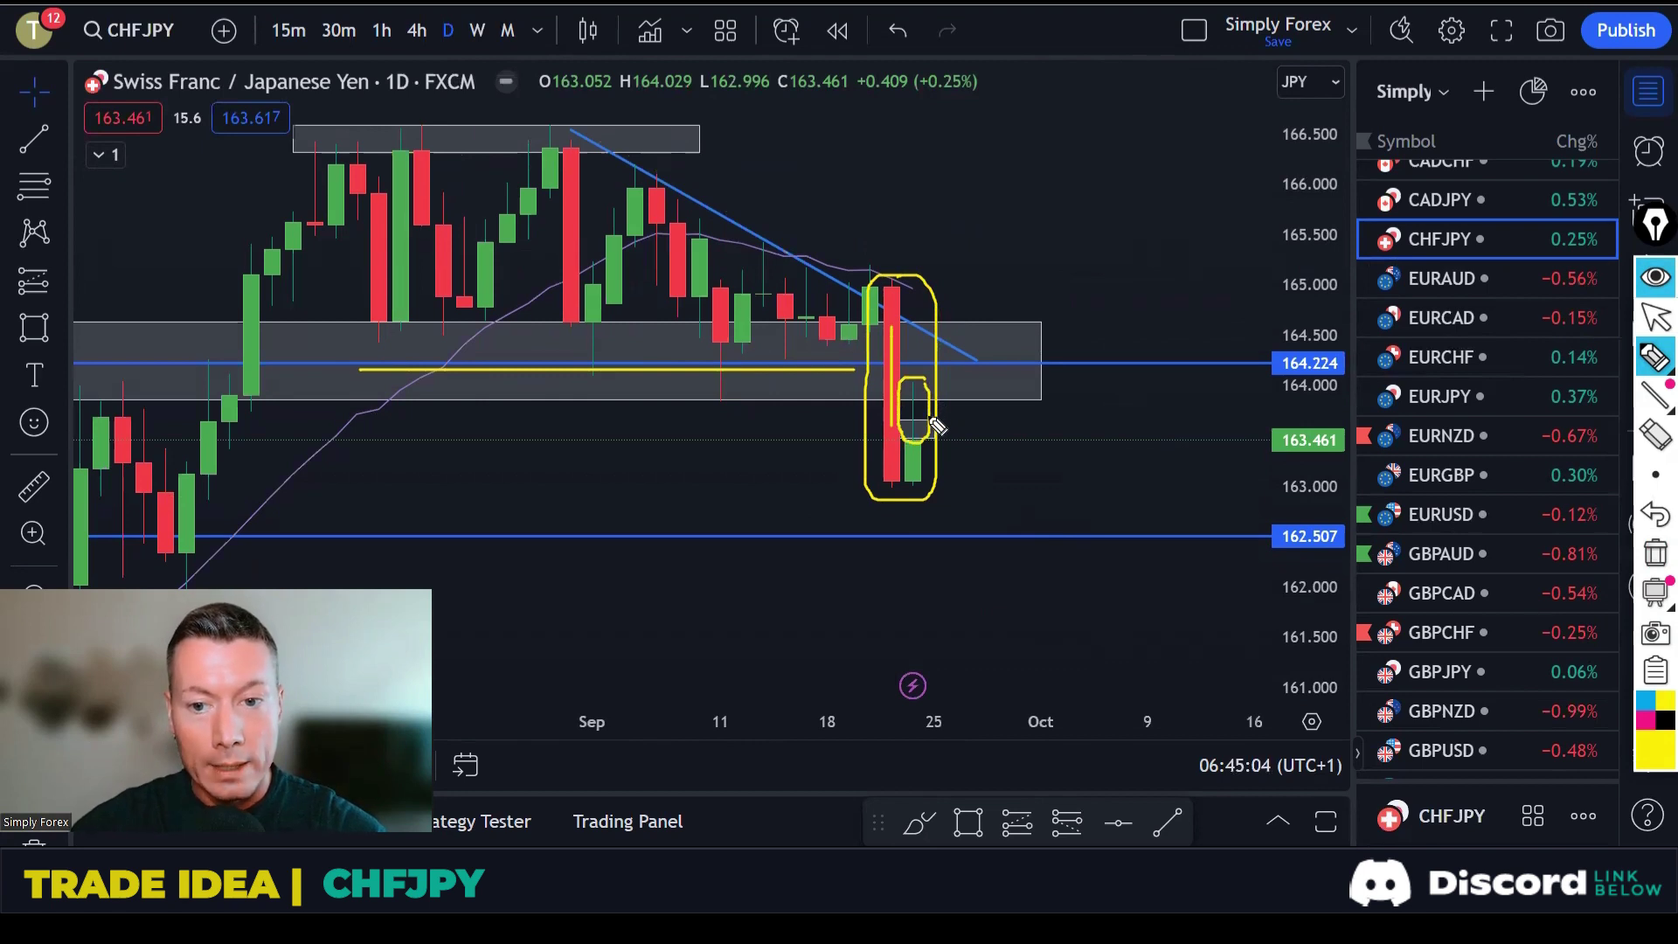
{"action": "mouse_move", "coordinate": [937, 426]}
{"action": "left_mouse_down"}
{"action": "mouse_move", "coordinate": [1012, 524]}
{"action": "mouse_move", "coordinate": [982, 532]}
{"action": "left_mouse_up"}
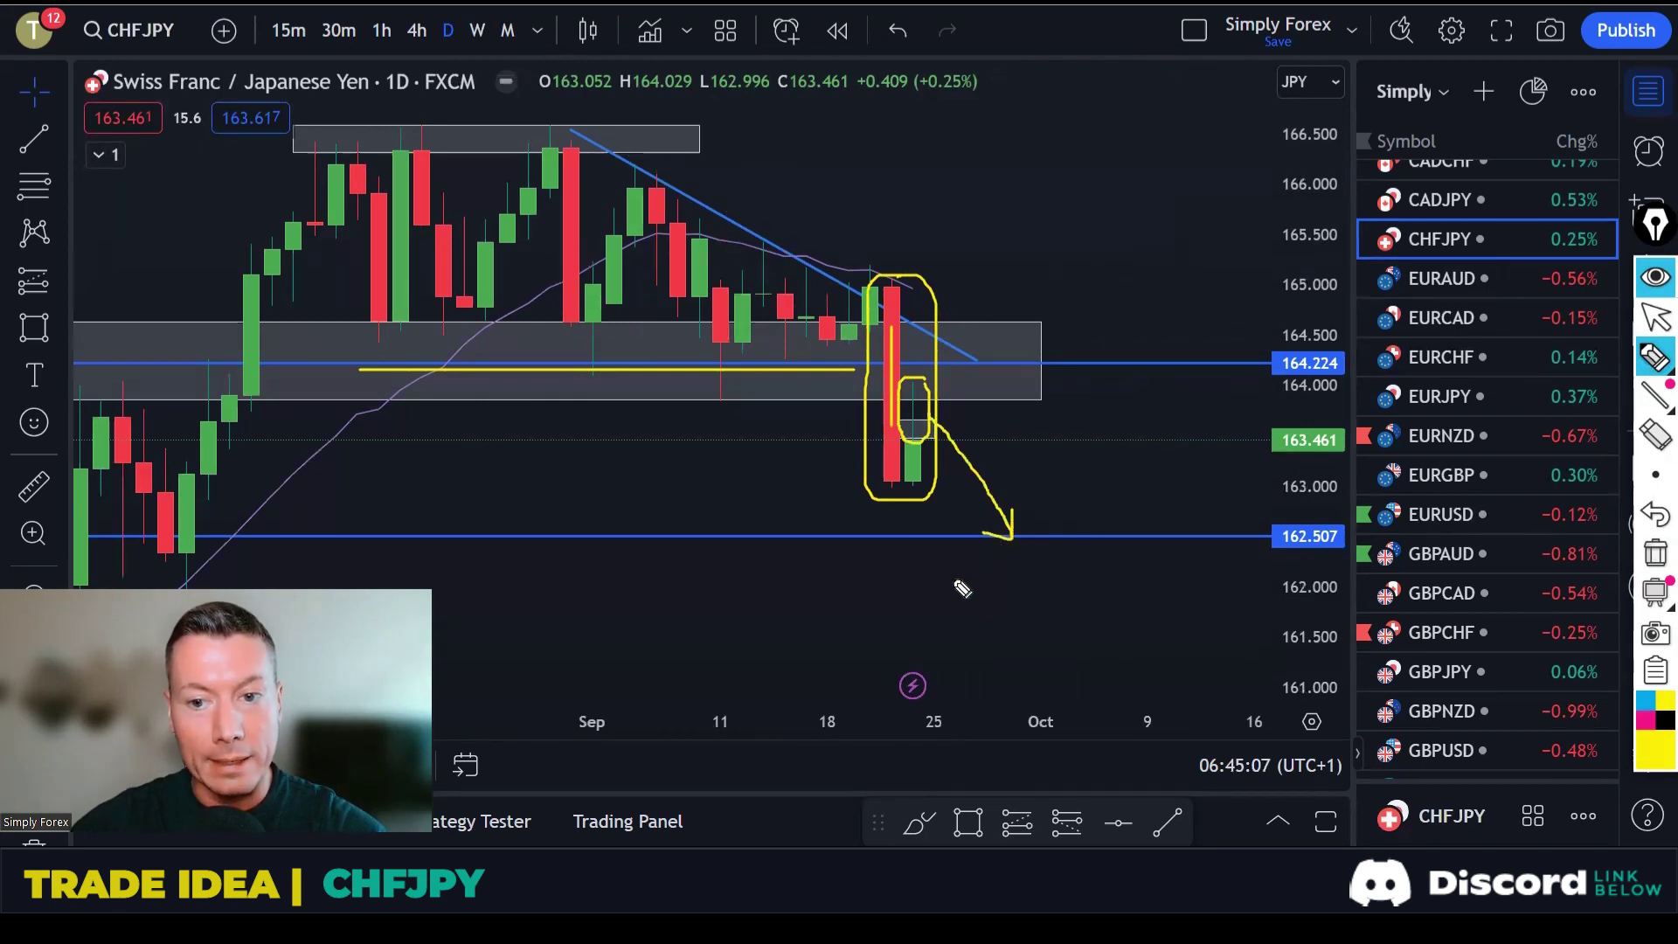
{"action": "left_click", "coordinate": [1655, 552]}
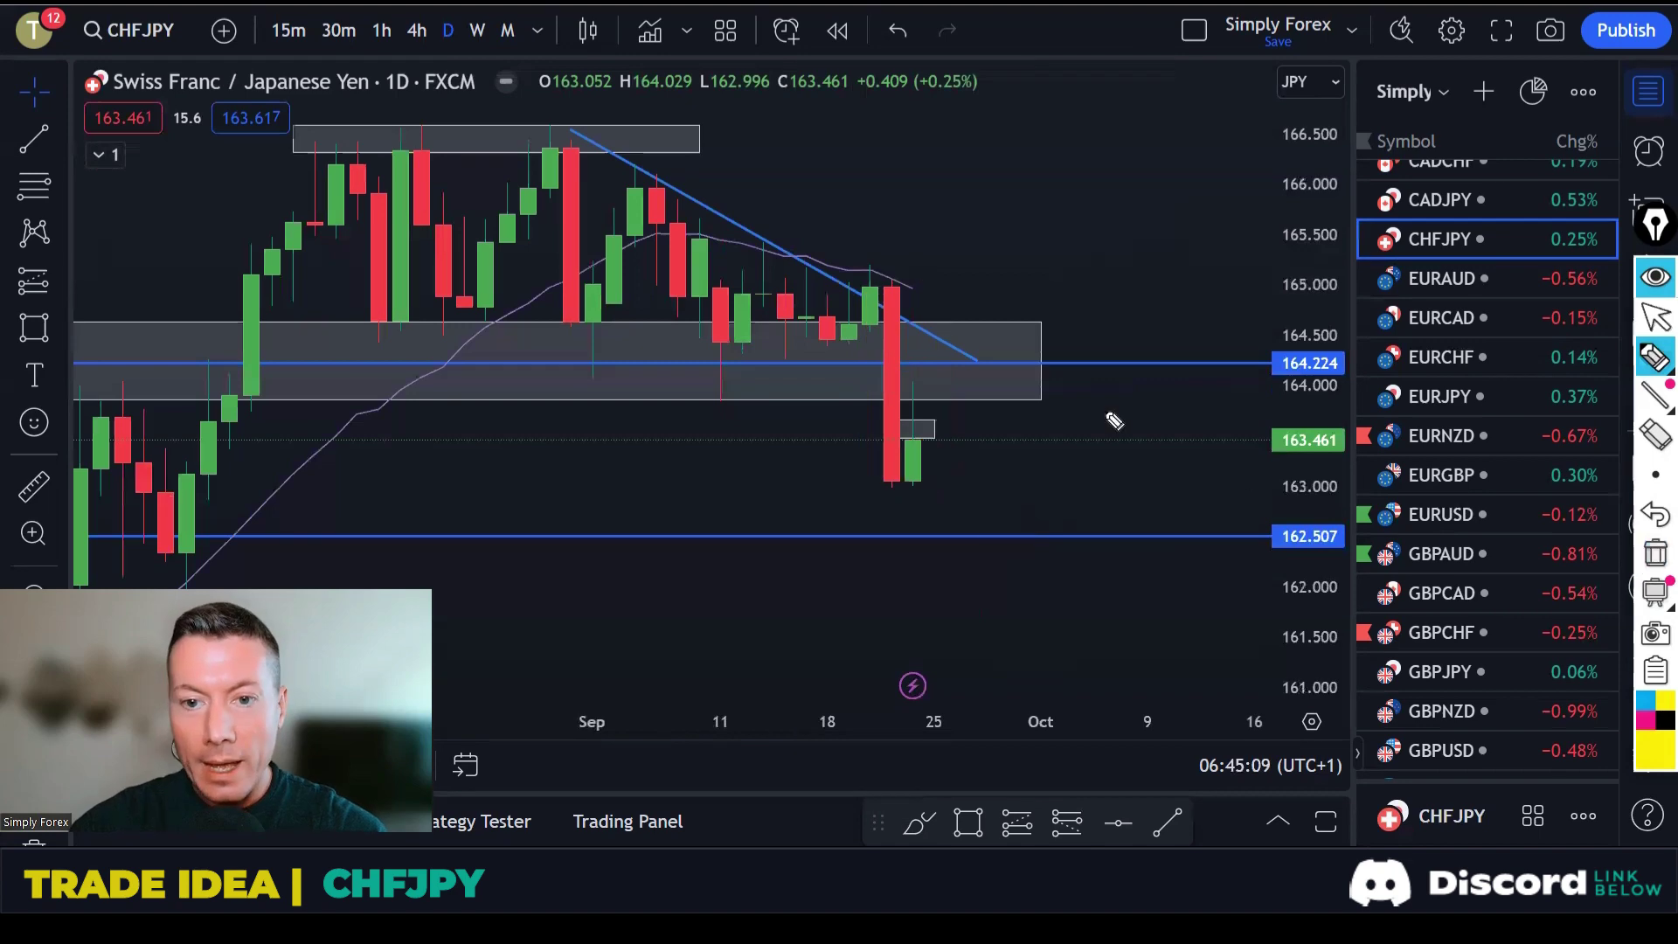
Show the CHFJPY hourly chart and enlarge the small grey zone, extending it further into 25 Sep and lowering its base to about 163.41.
{"action": "left_click", "coordinate": [385, 30]}
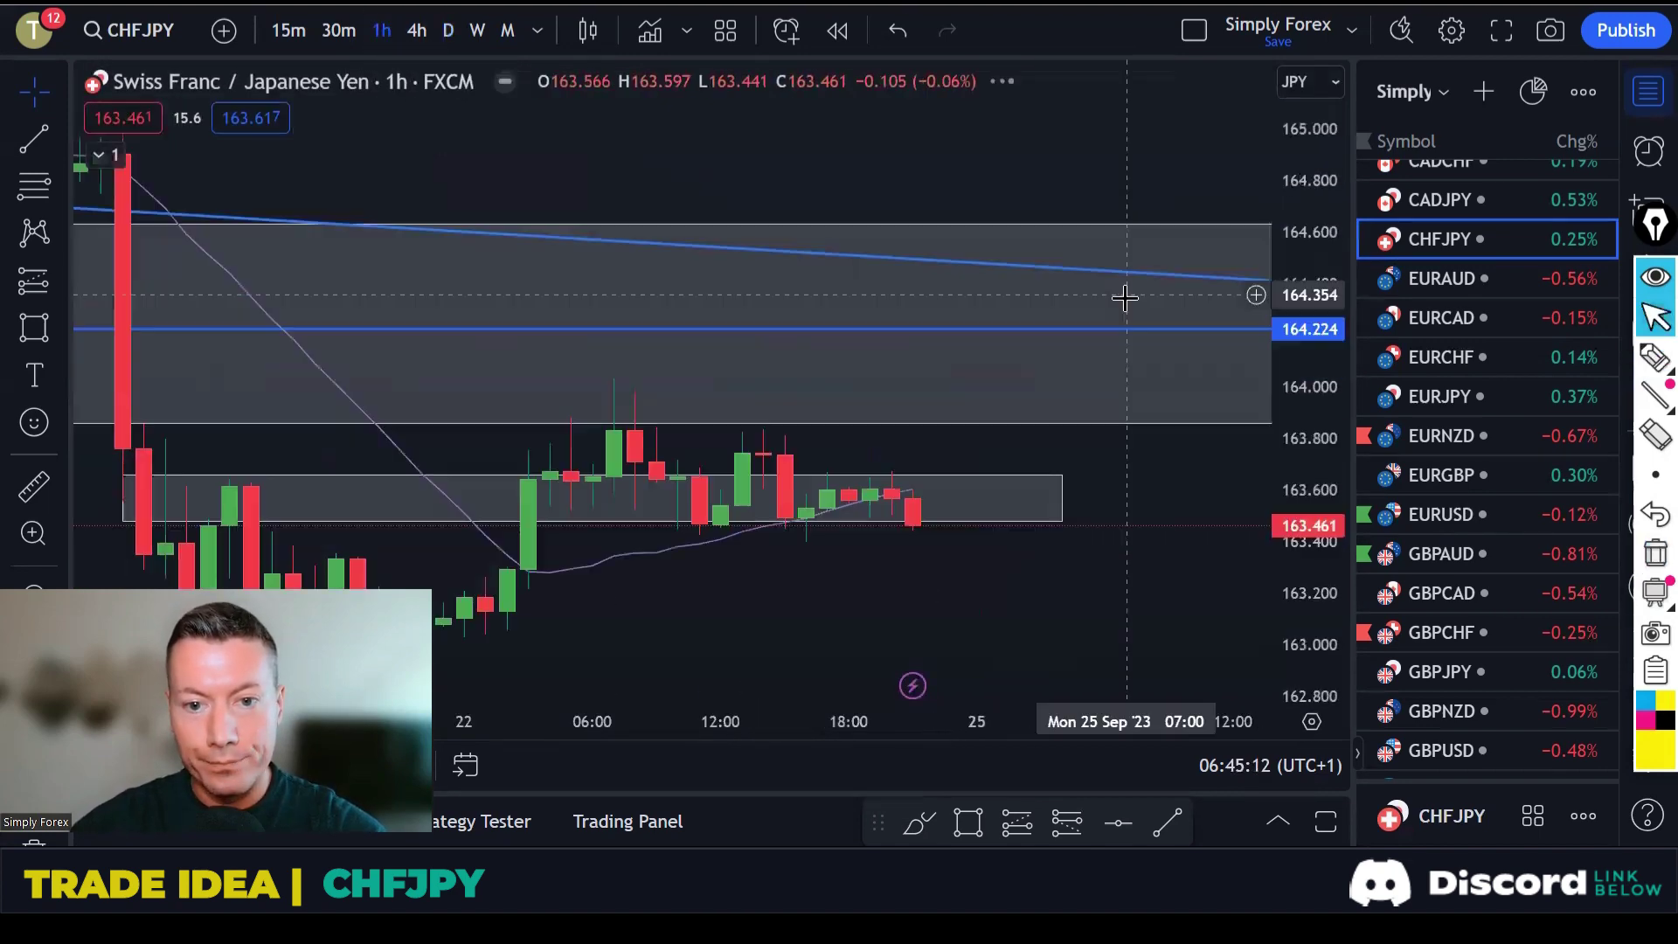
{"action": "scroll", "coordinate": [1125, 298], "scroll_direction": "down", "scroll_amount": 3}
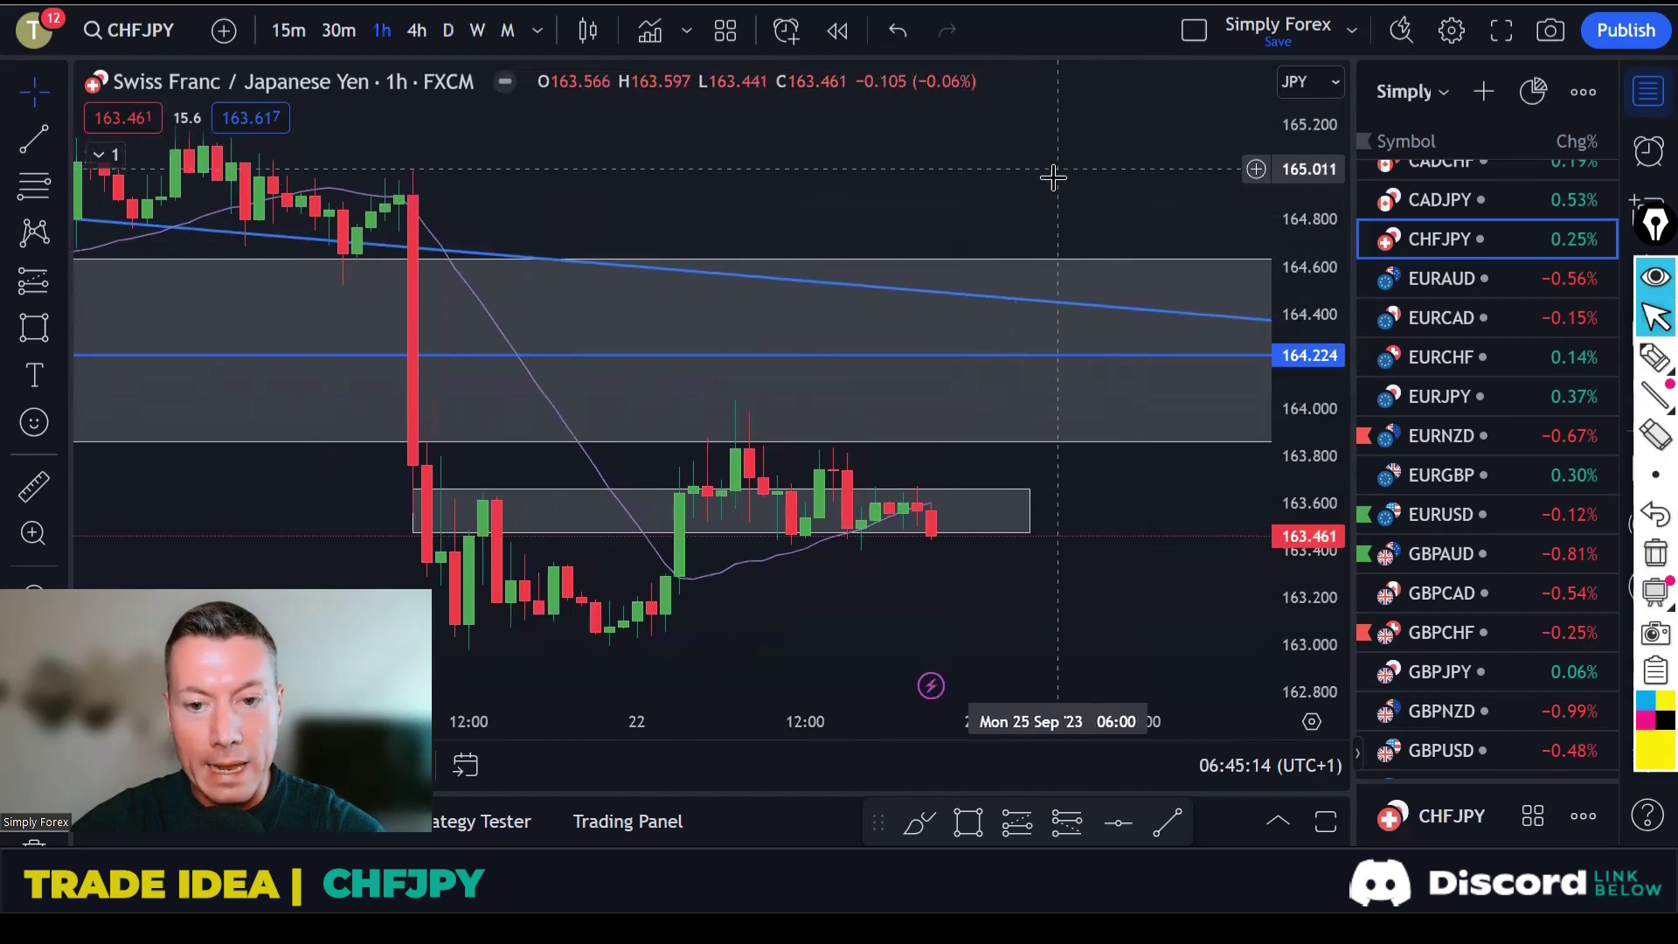
{"action": "scroll", "coordinate": [1053, 177], "scroll_direction": "down", "scroll_amount": 2}
{"action": "left_click_drag", "start_coordinate": [1086, 187], "coordinate": [979, 173]}
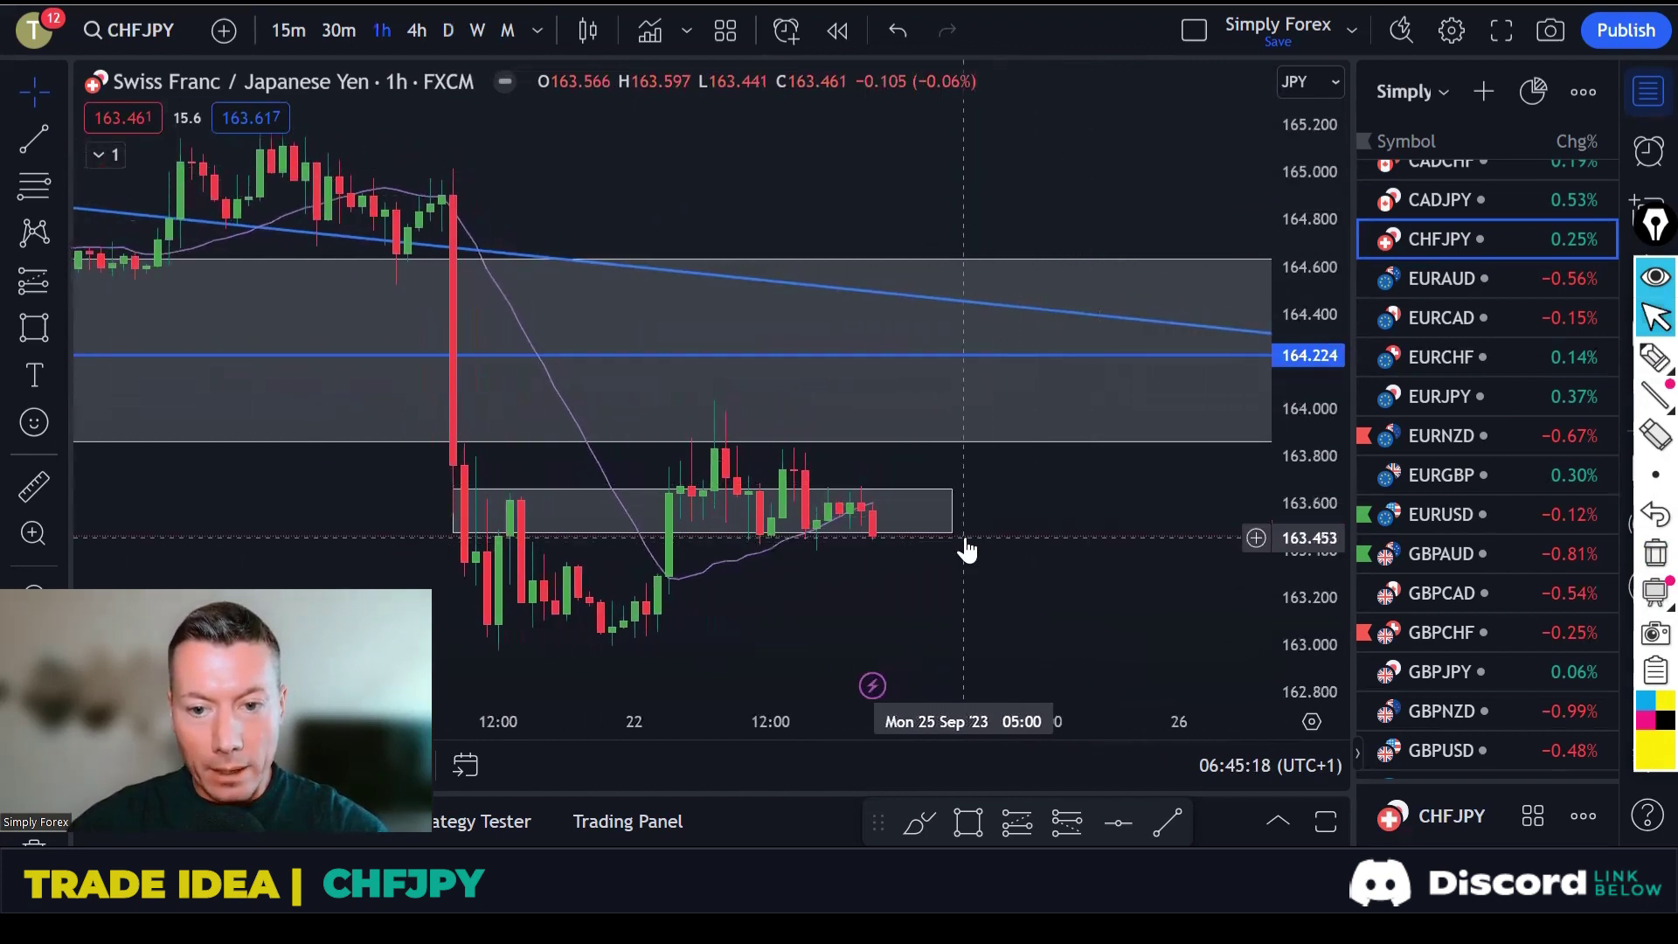
{"action": "left_click_drag", "start_coordinate": [951, 533], "coordinate": [1054, 548]}
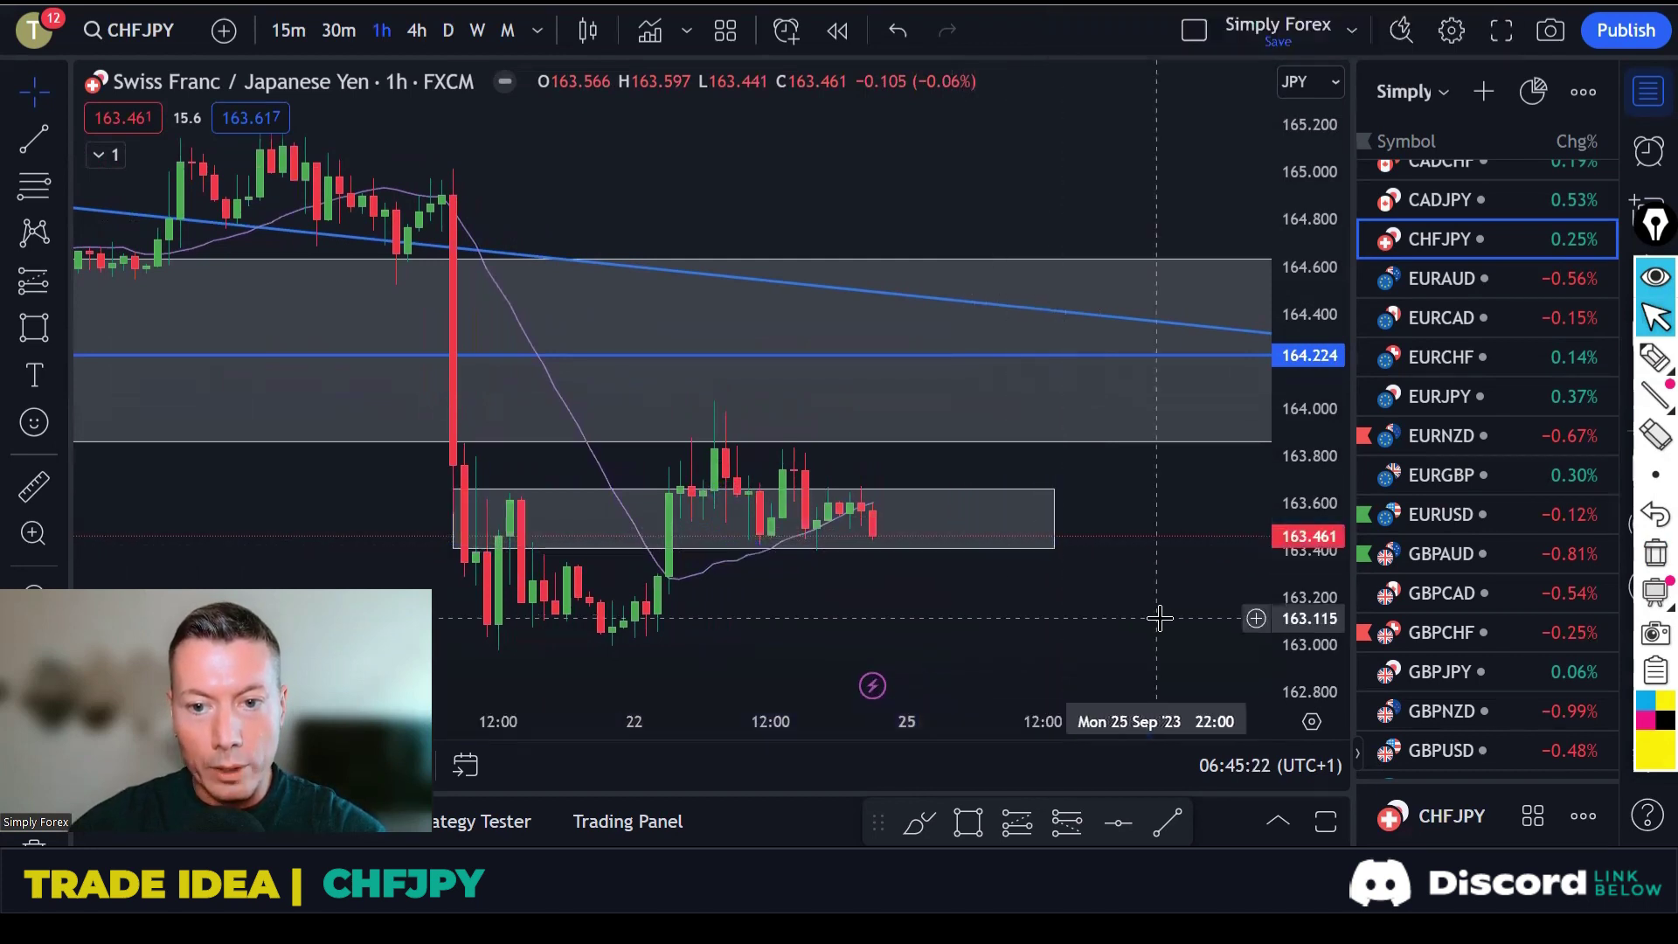
Ink a CHFJPY rise to the circled high near 164.0 and an arrowed drop through the underlined lows at about 163.1, and clear the ink.
{"action": "key", "text": "ctrl+shift+3"}
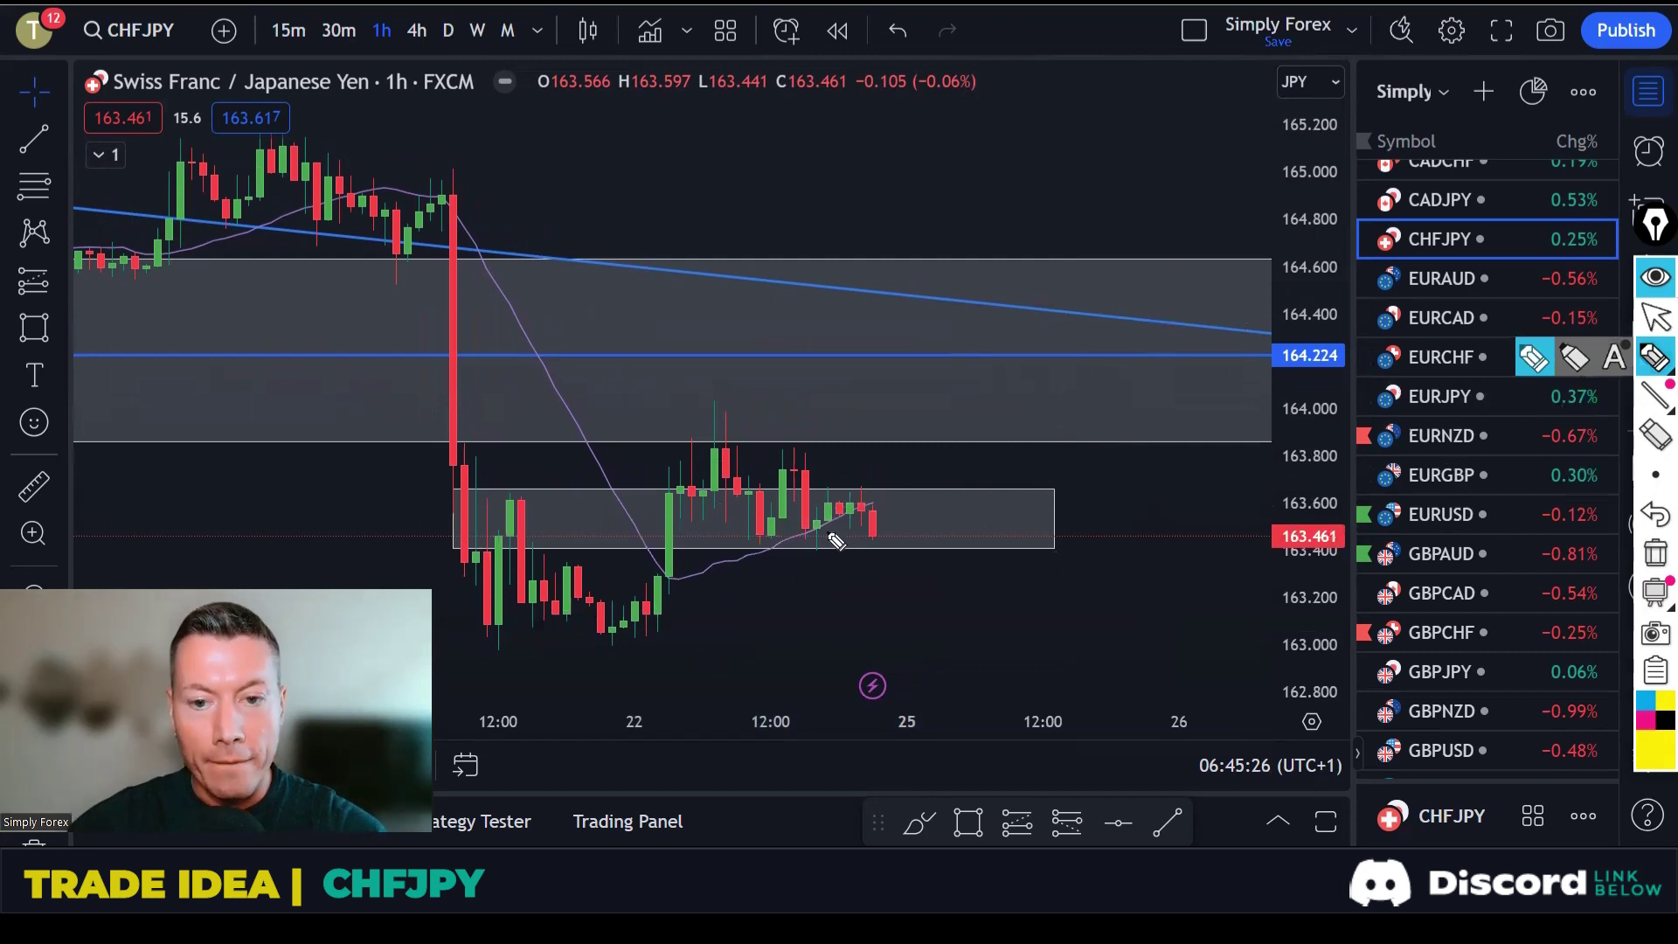
{"action": "mouse_move", "coordinate": [832, 531]}
{"action": "left_mouse_down"}
{"action": "mouse_move", "coordinate": [869, 519]}
{"action": "mouse_move", "coordinate": [905, 446]}
{"action": "left_mouse_up"}
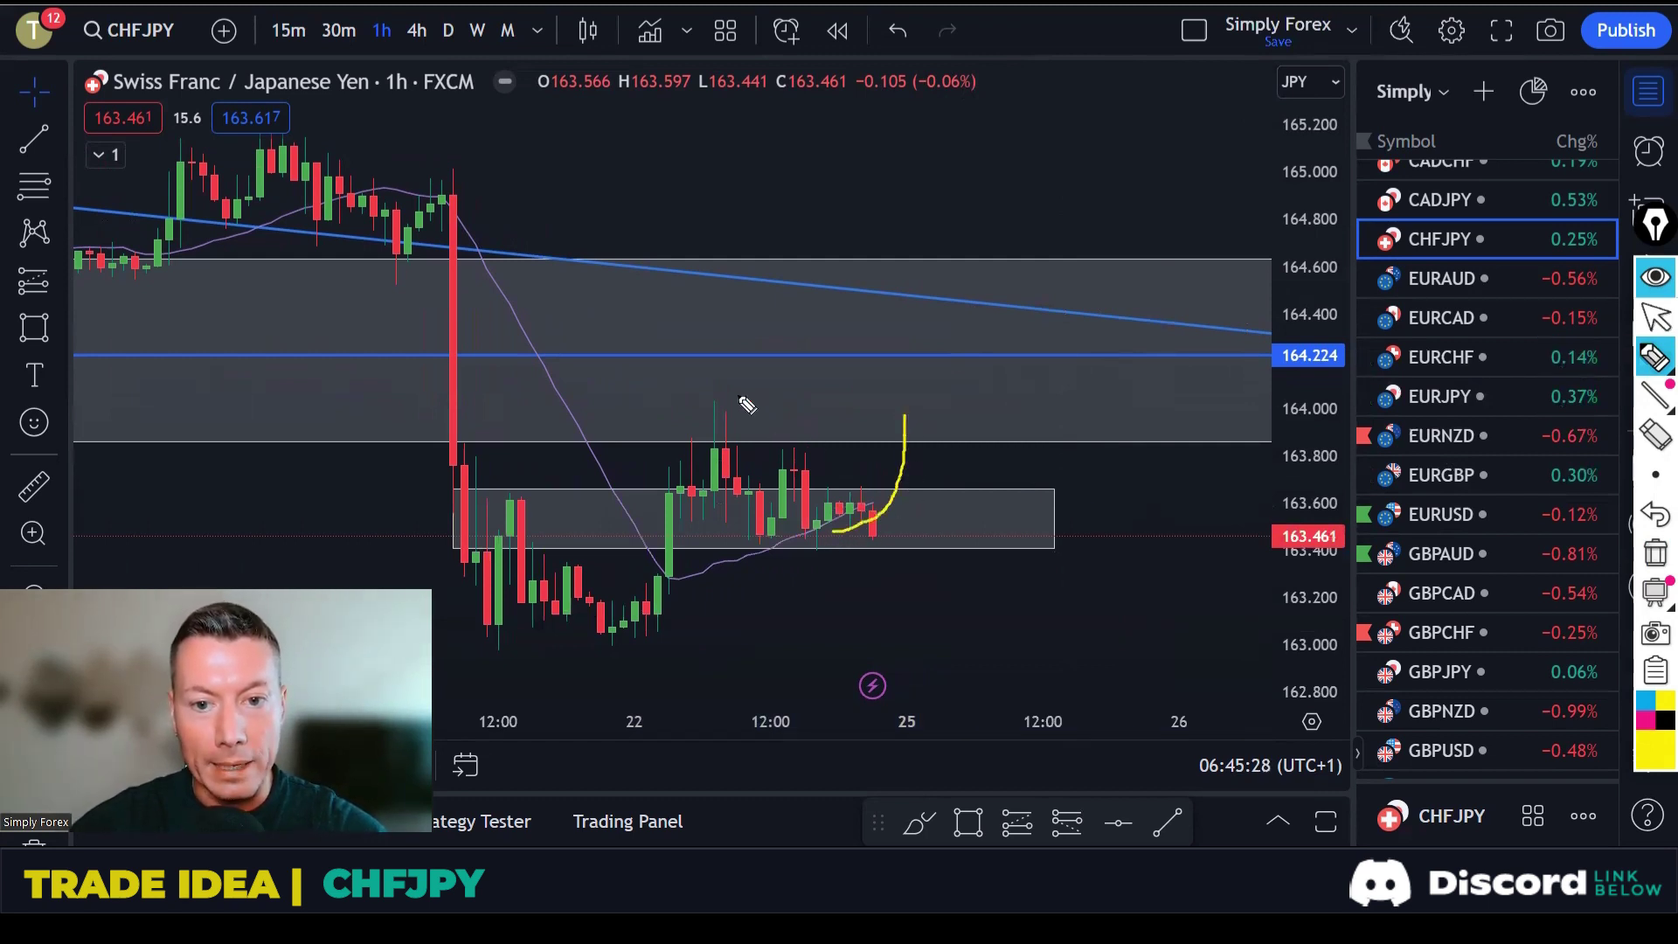
{"action": "mouse_move", "coordinate": [748, 405]}
{"action": "left_mouse_down"}
{"action": "mouse_move", "coordinate": [699, 404]}
{"action": "mouse_move", "coordinate": [767, 419]}
{"action": "mouse_move", "coordinate": [699, 412]}
{"action": "mouse_move", "coordinate": [936, 411]}
{"action": "left_mouse_up"}
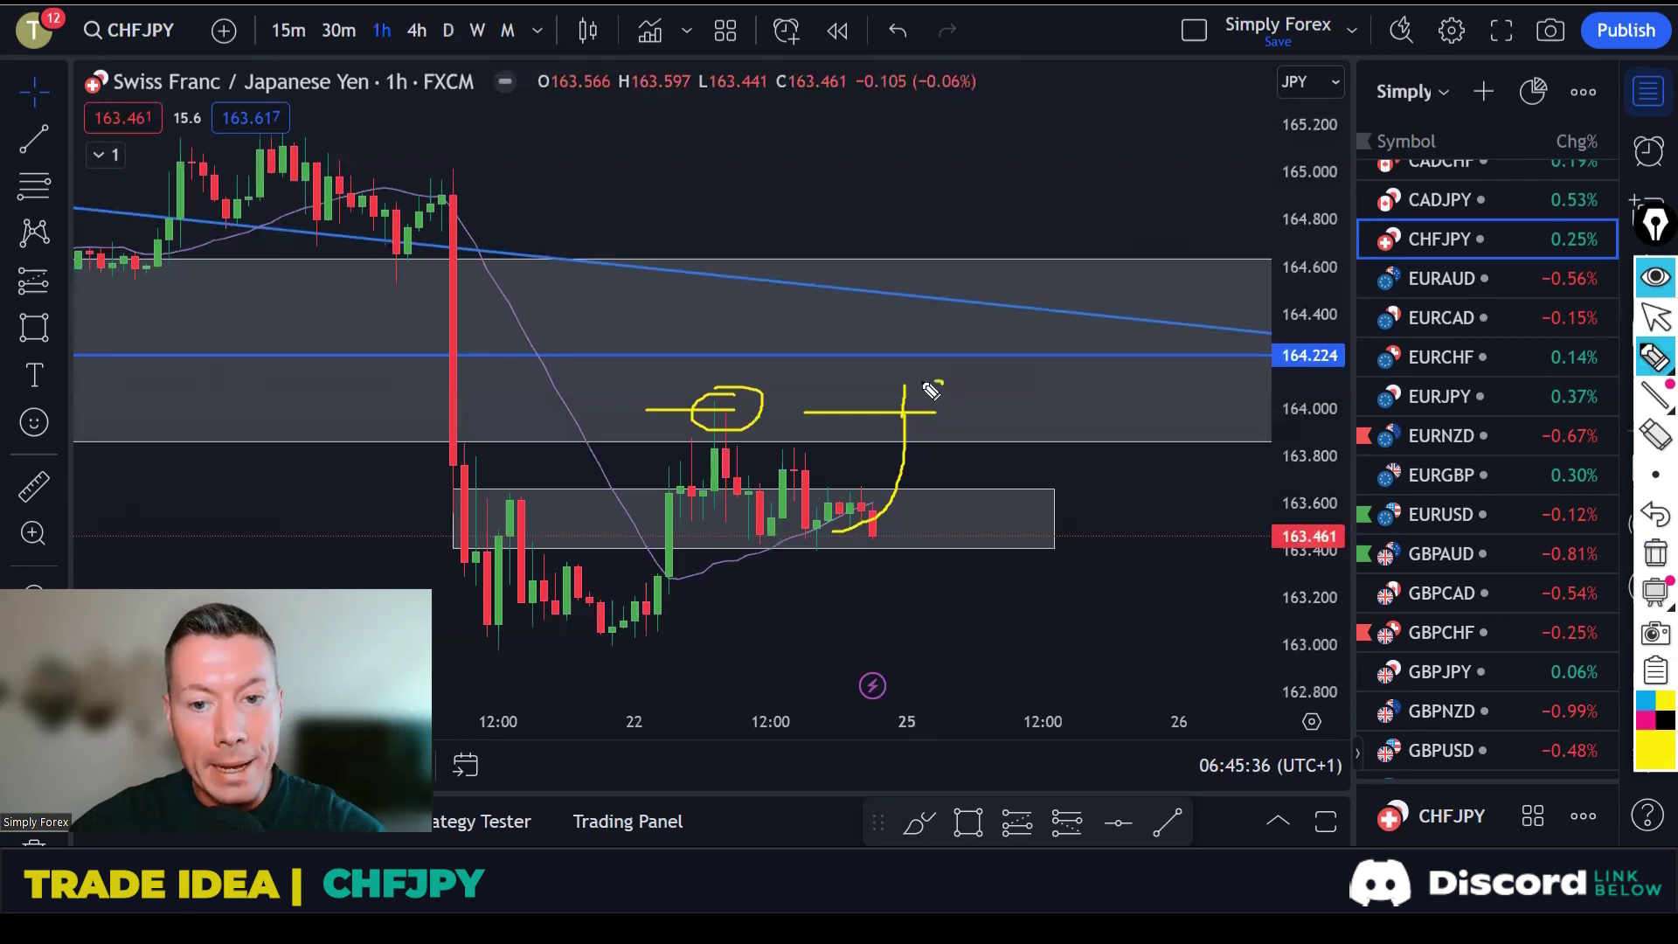
{"action": "left_click_drag", "start_coordinate": [940, 383], "coordinate": [927, 434]}
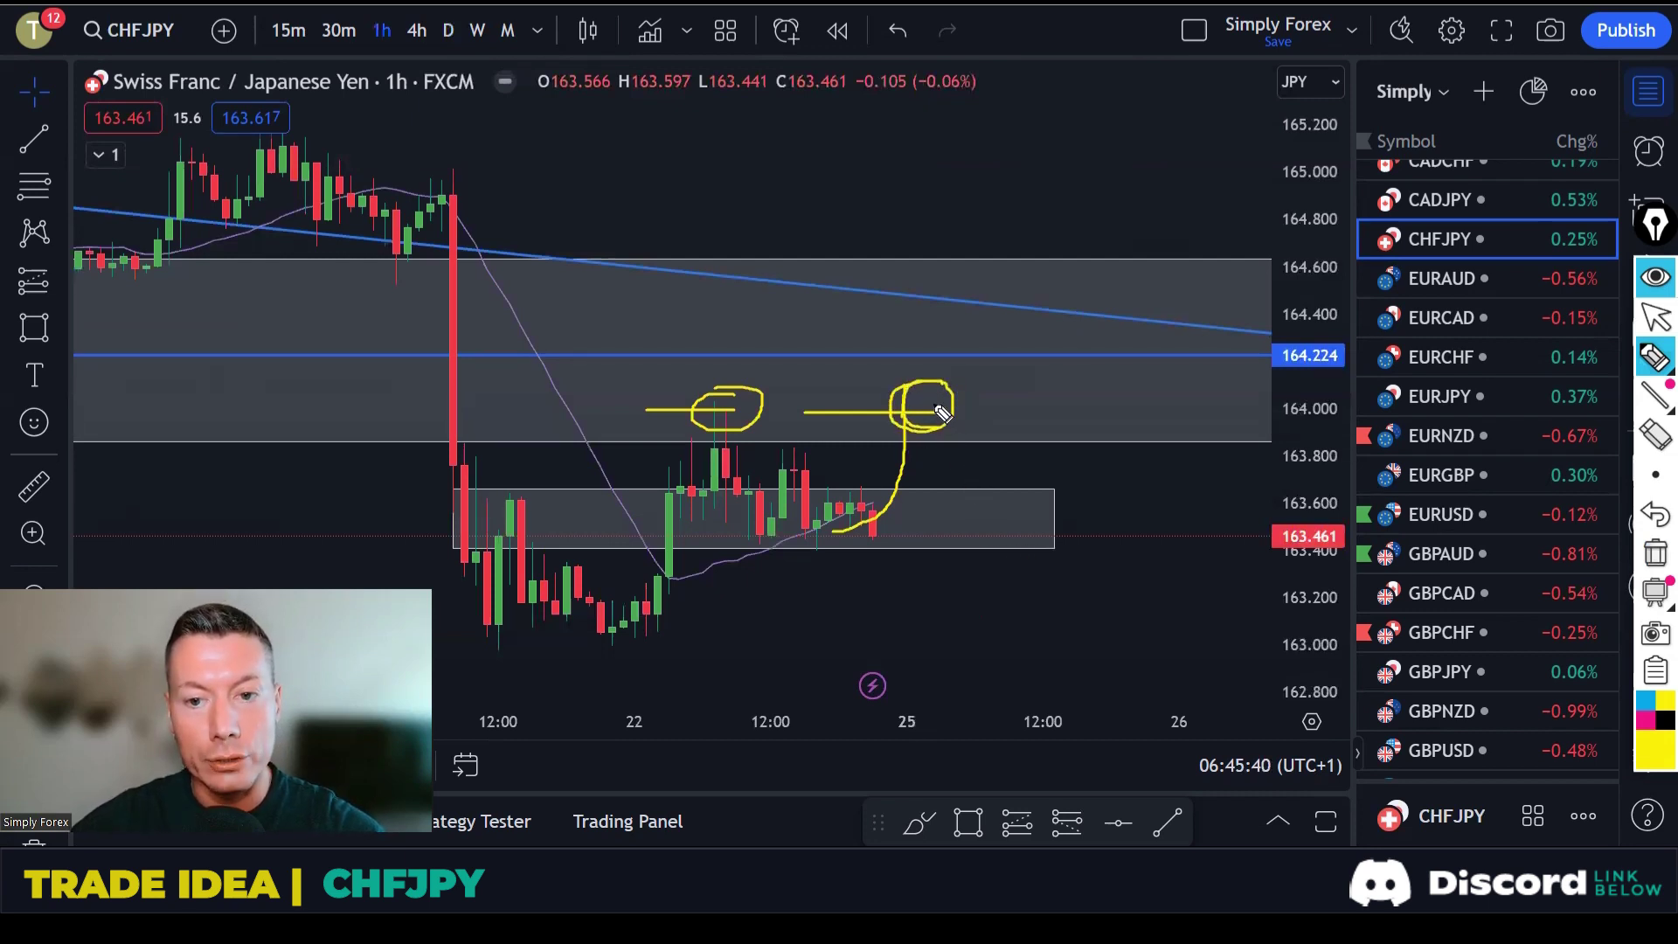
{"action": "left_click_drag", "start_coordinate": [951, 439], "coordinate": [1070, 639]}
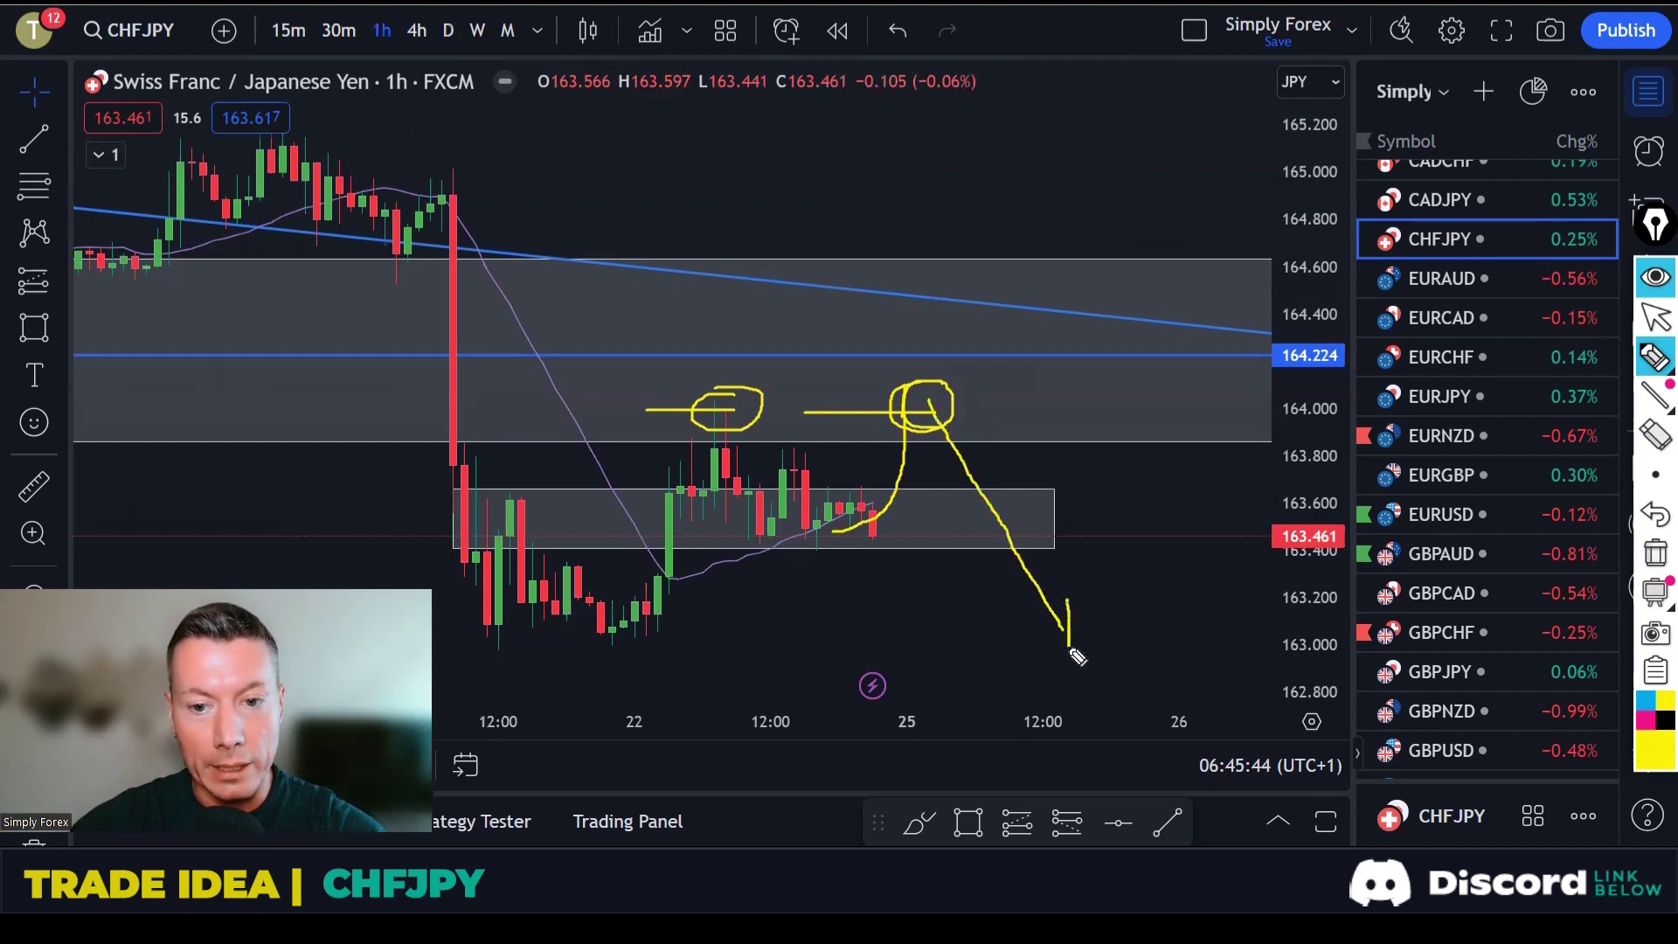
{"action": "left_click_drag", "start_coordinate": [479, 627], "coordinate": [657, 627]}
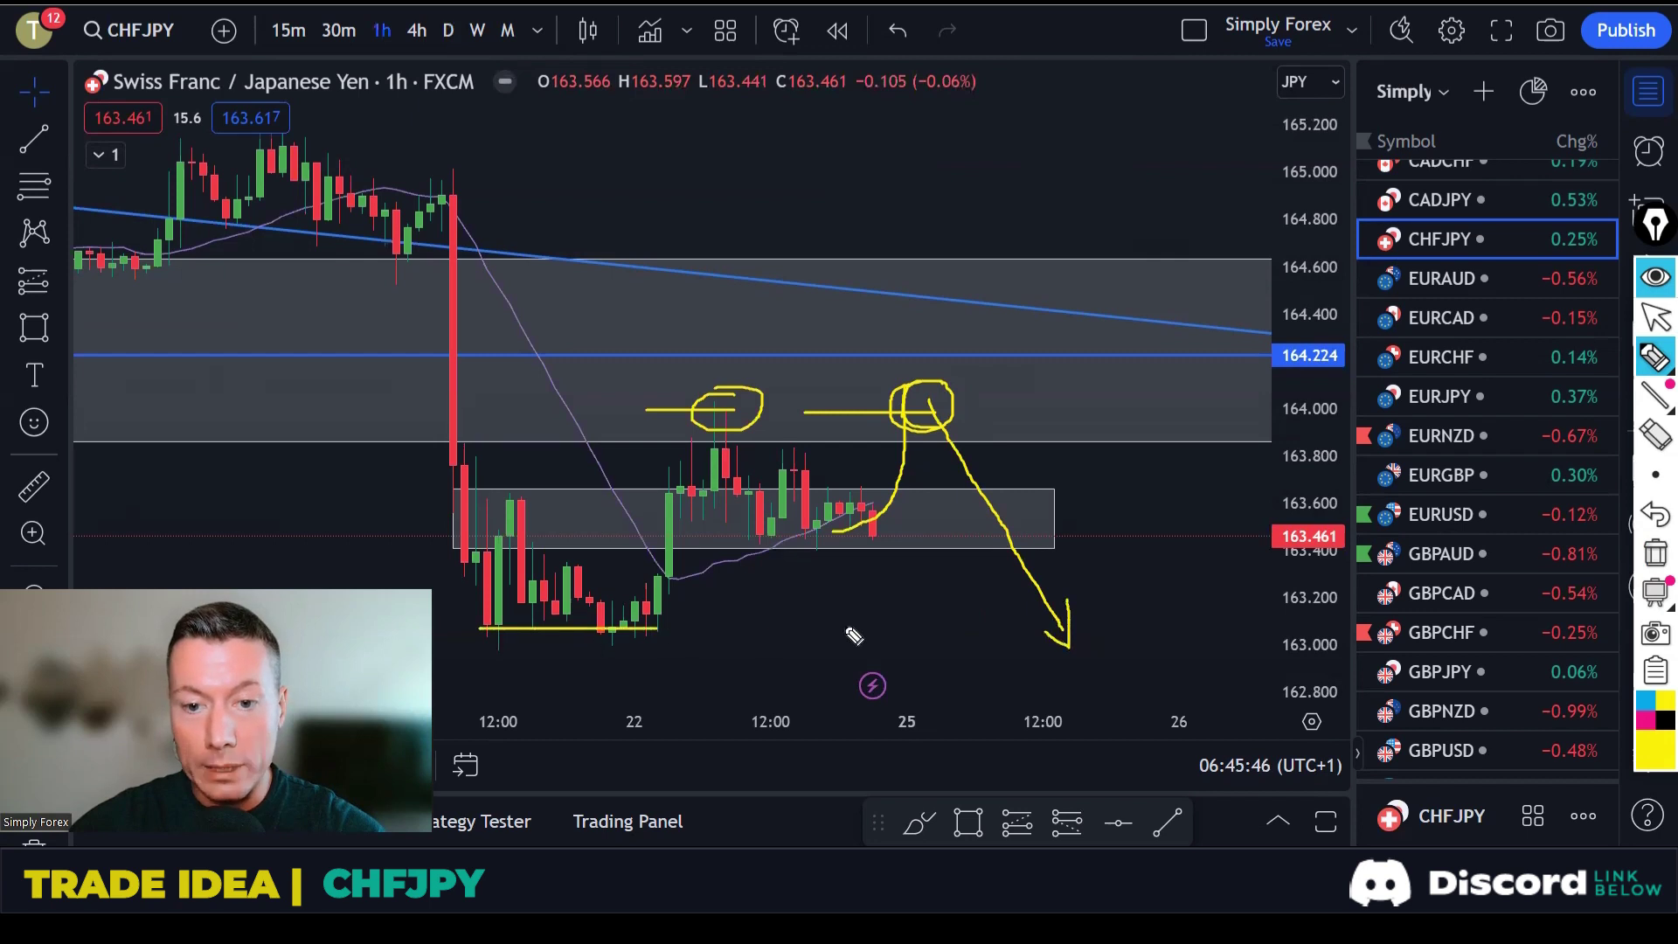
{"action": "left_click", "coordinate": [937, 638]}
{"action": "mouse_move", "coordinate": [936, 638]}
{"action": "left_mouse_down"}
{"action": "mouse_move", "coordinate": [1019, 636]}
{"action": "mouse_move", "coordinate": [1136, 727]}
{"action": "left_mouse_up"}
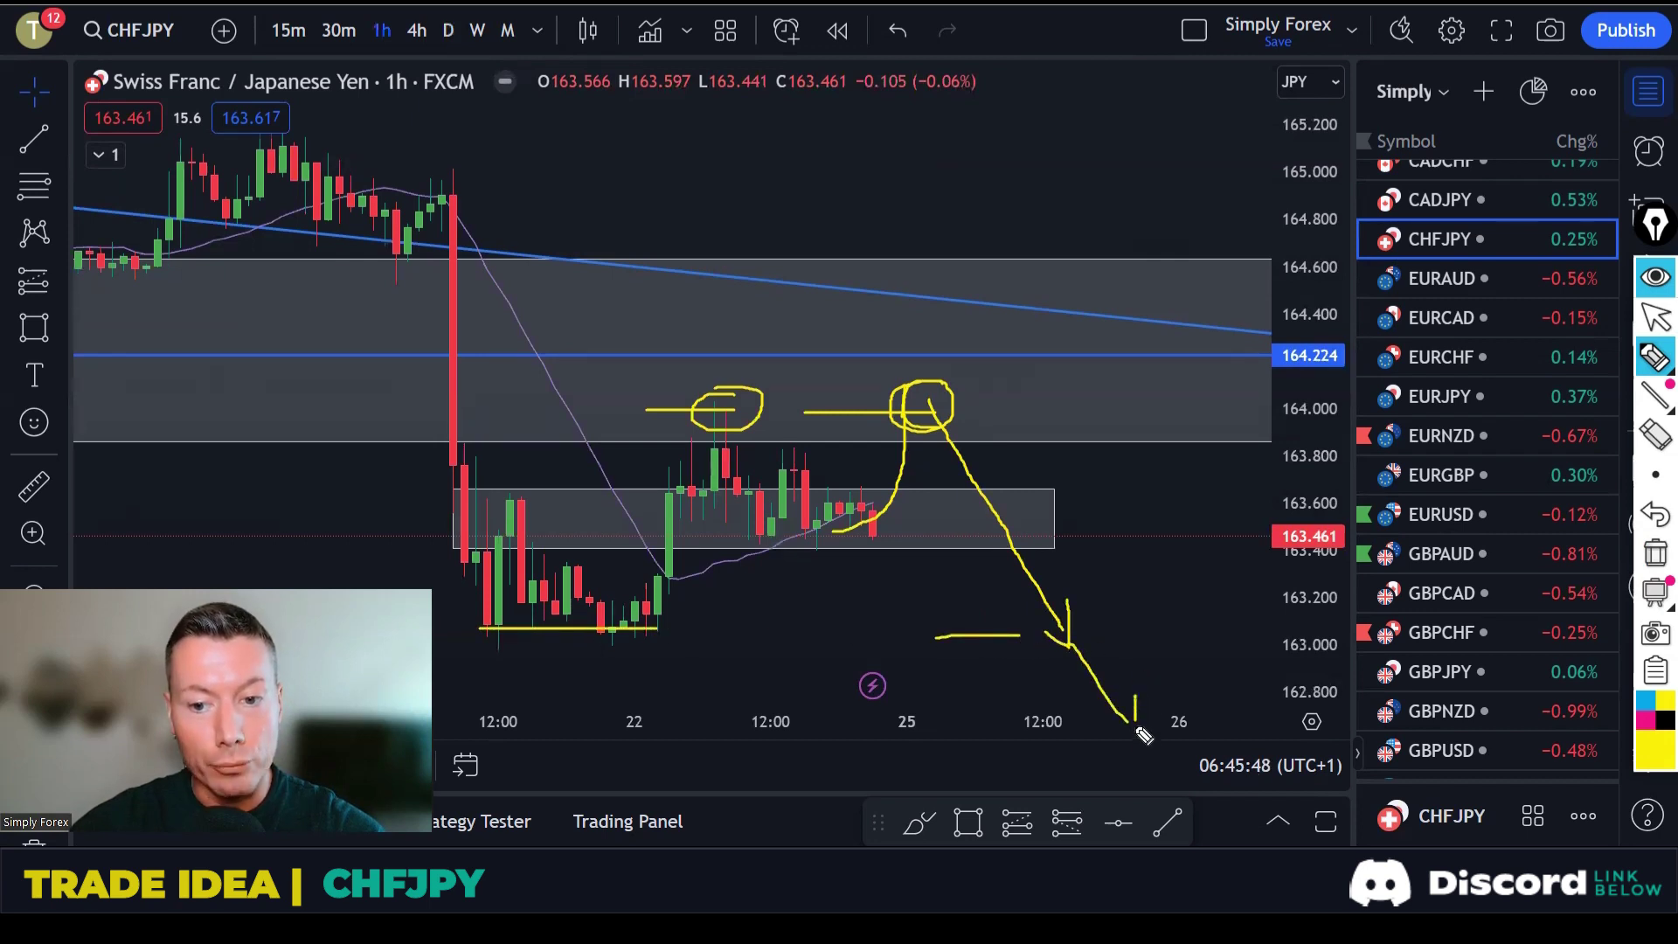
{"action": "left_click", "coordinate": [1654, 552]}
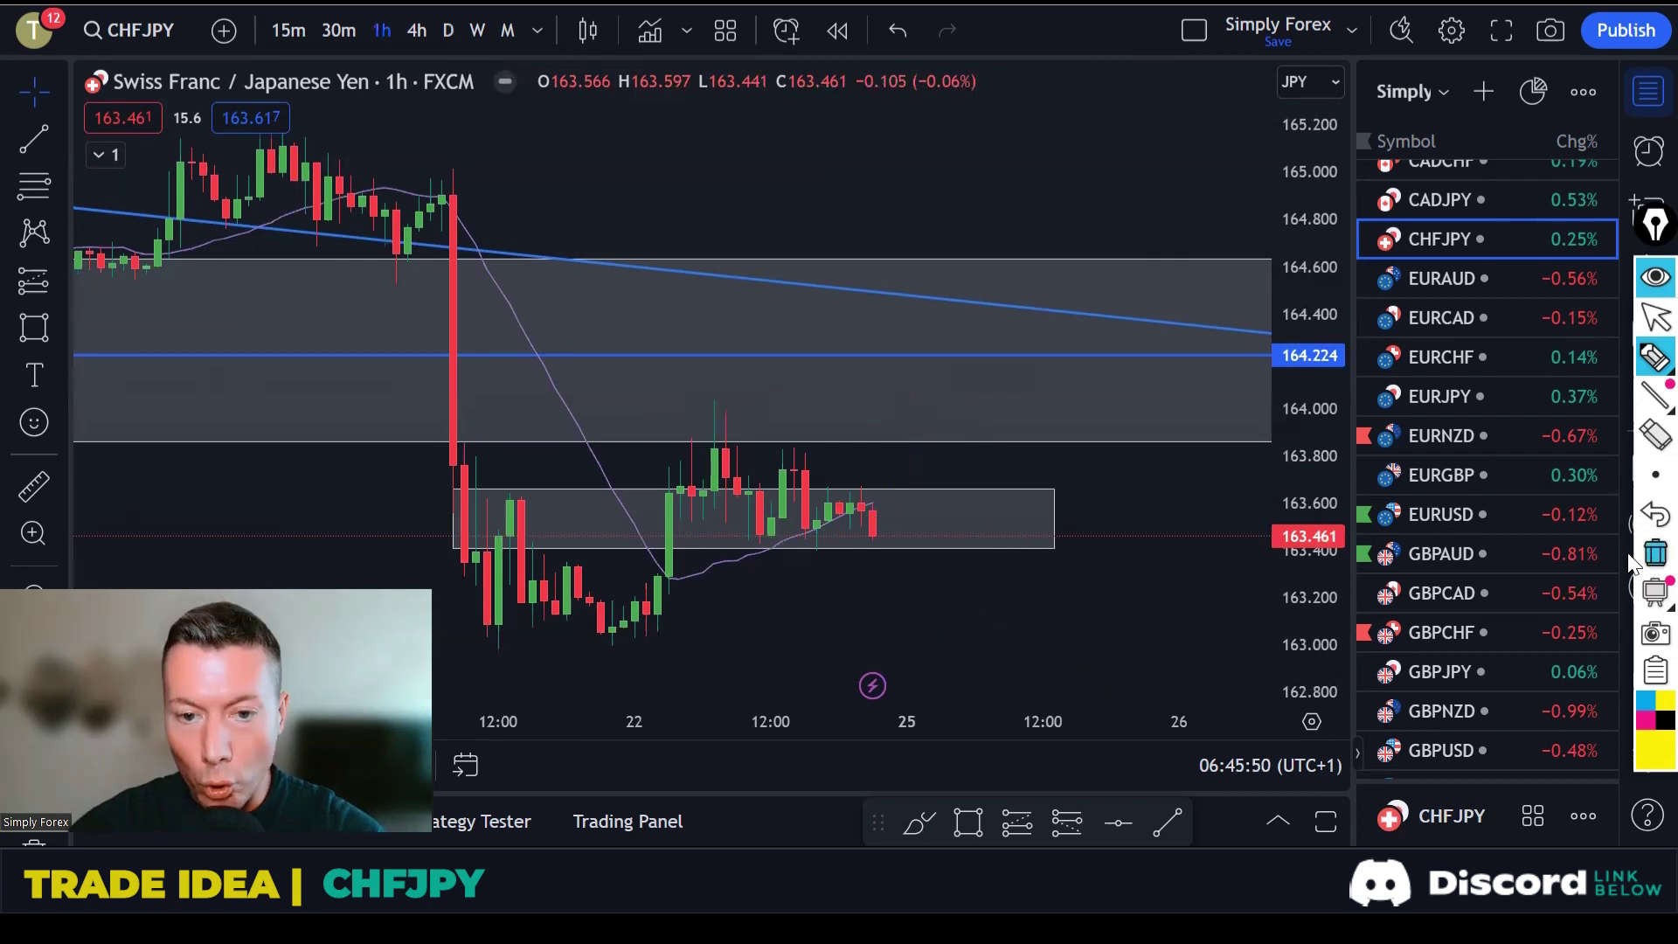
Trace the CHFJPY lower highs over the flat base, box a breakout candle below it with an arrow down, and clear the ink.
{"action": "mouse_move", "coordinate": [709, 418]}
{"action": "left_mouse_down"}
{"action": "mouse_move", "coordinate": [765, 529]}
{"action": "mouse_move", "coordinate": [800, 468]}
{"action": "mouse_move", "coordinate": [830, 531]}
{"action": "mouse_move", "coordinate": [866, 505]}
{"action": "mouse_move", "coordinate": [893, 572]}
{"action": "left_mouse_up"}
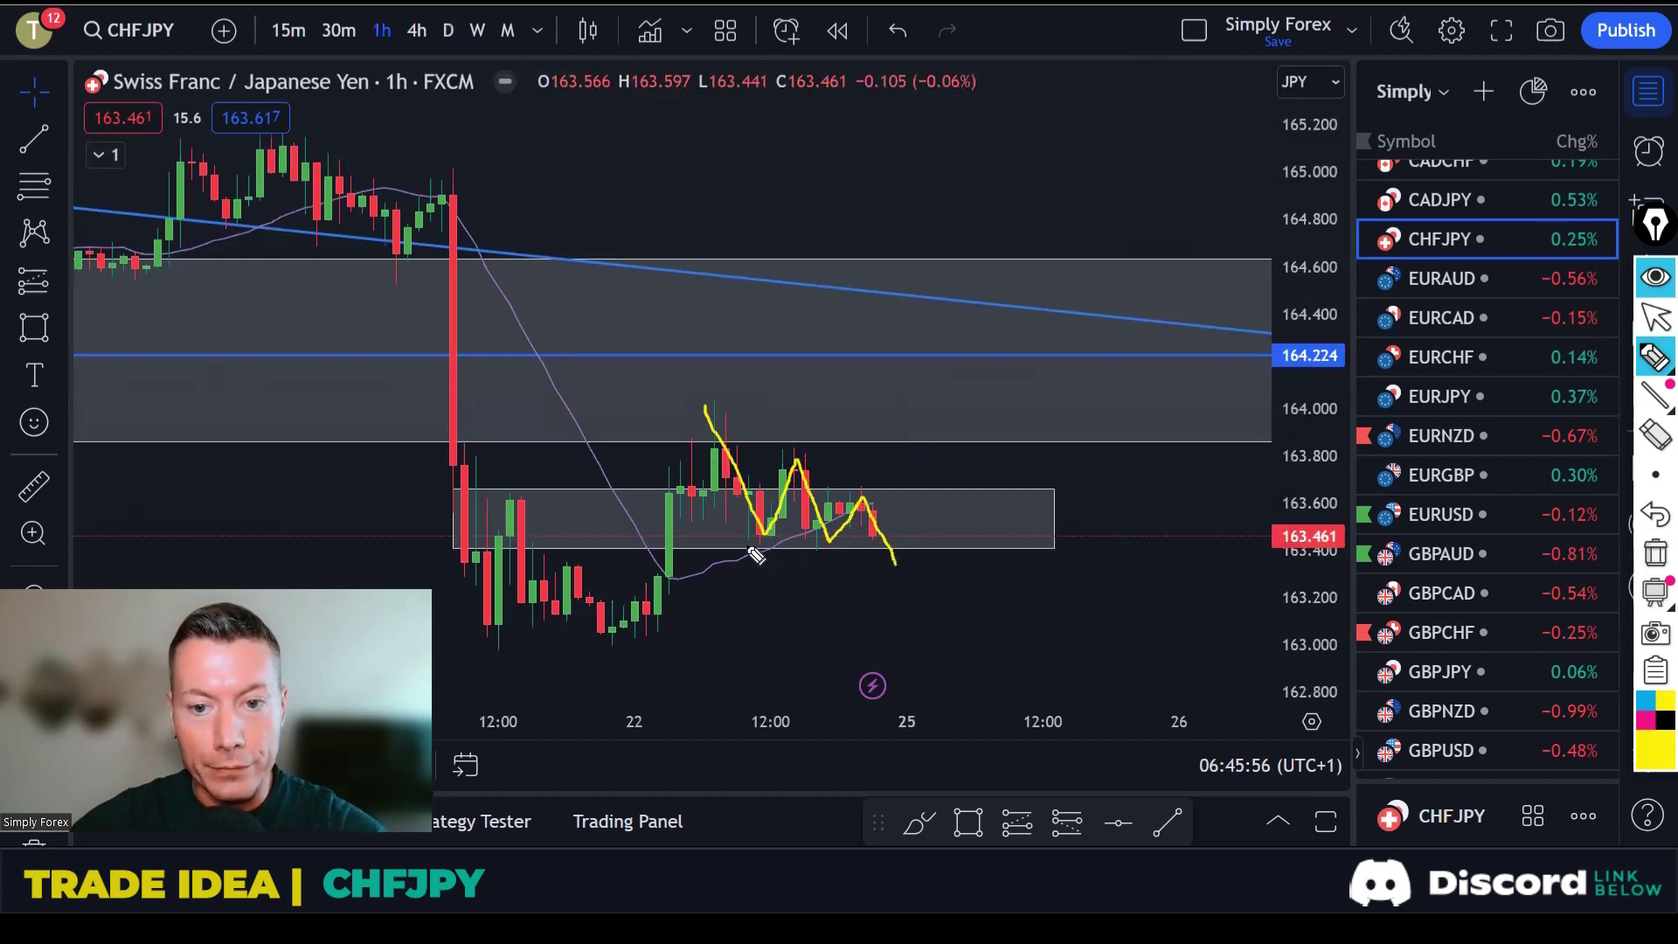
{"action": "left_click_drag", "start_coordinate": [750, 548], "coordinate": [844, 547]}
{"action": "mouse_move", "coordinate": [672, 408]}
{"action": "left_mouse_down"}
{"action": "mouse_move", "coordinate": [736, 408]}
{"action": "mouse_move", "coordinate": [888, 490]}
{"action": "left_mouse_up"}
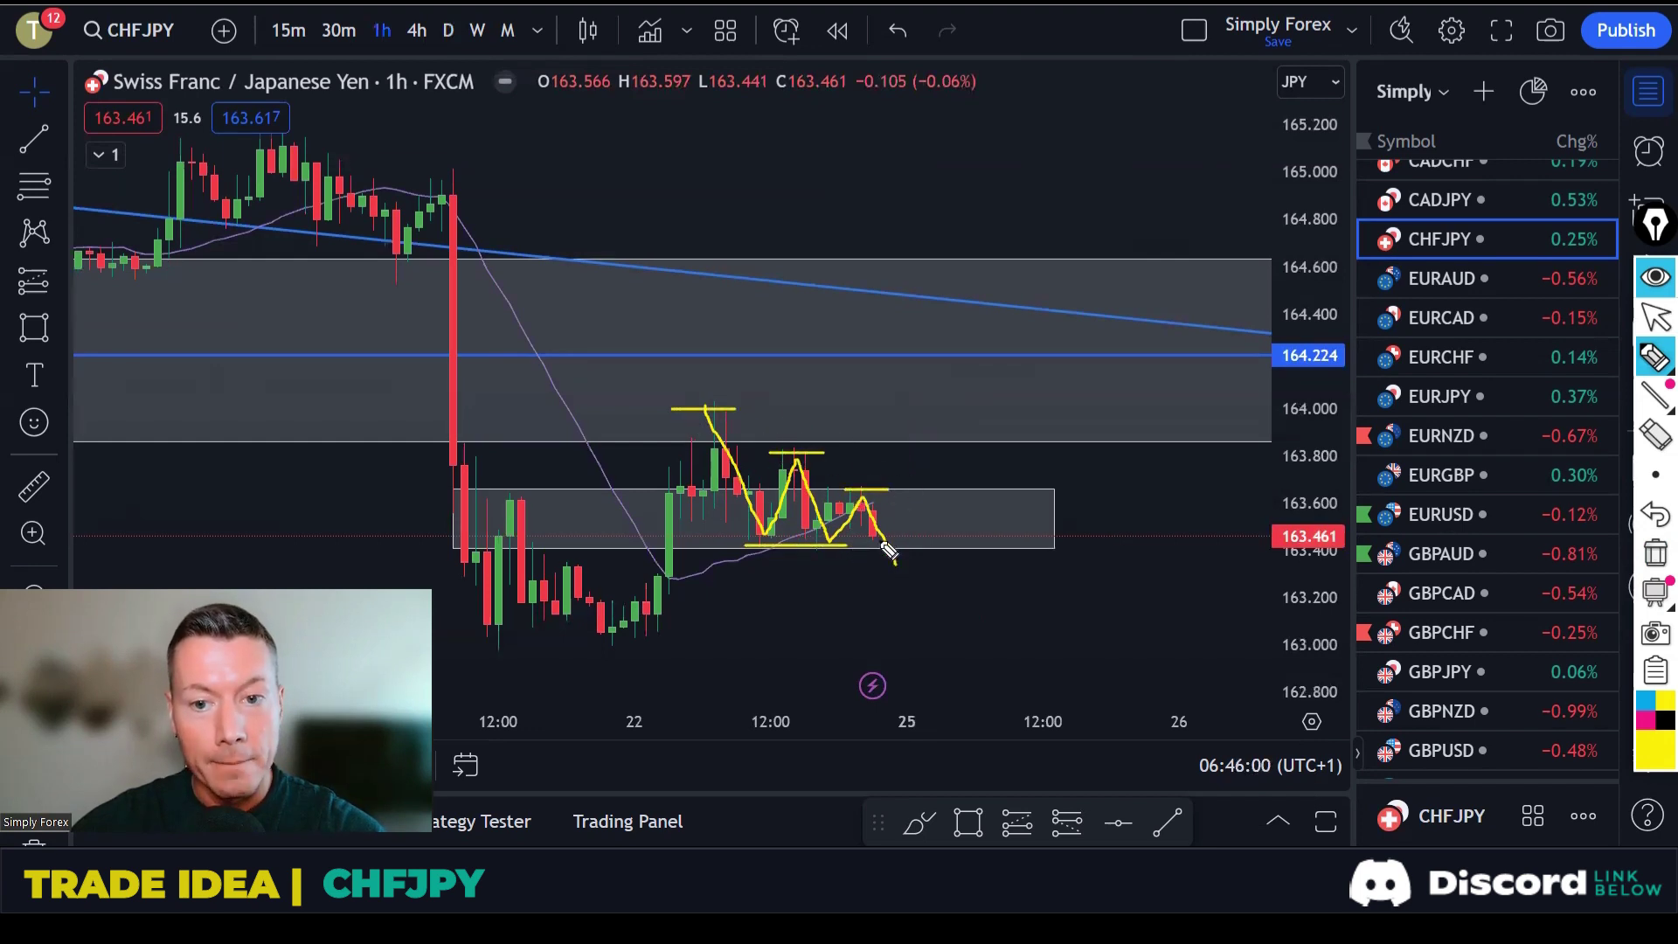
{"action": "mouse_move", "coordinate": [749, 547]}
{"action": "left_mouse_down"}
{"action": "mouse_move", "coordinate": [867, 547]}
{"action": "mouse_move", "coordinate": [893, 575]}
{"action": "mouse_move", "coordinate": [912, 526]}
{"action": "left_mouse_up"}
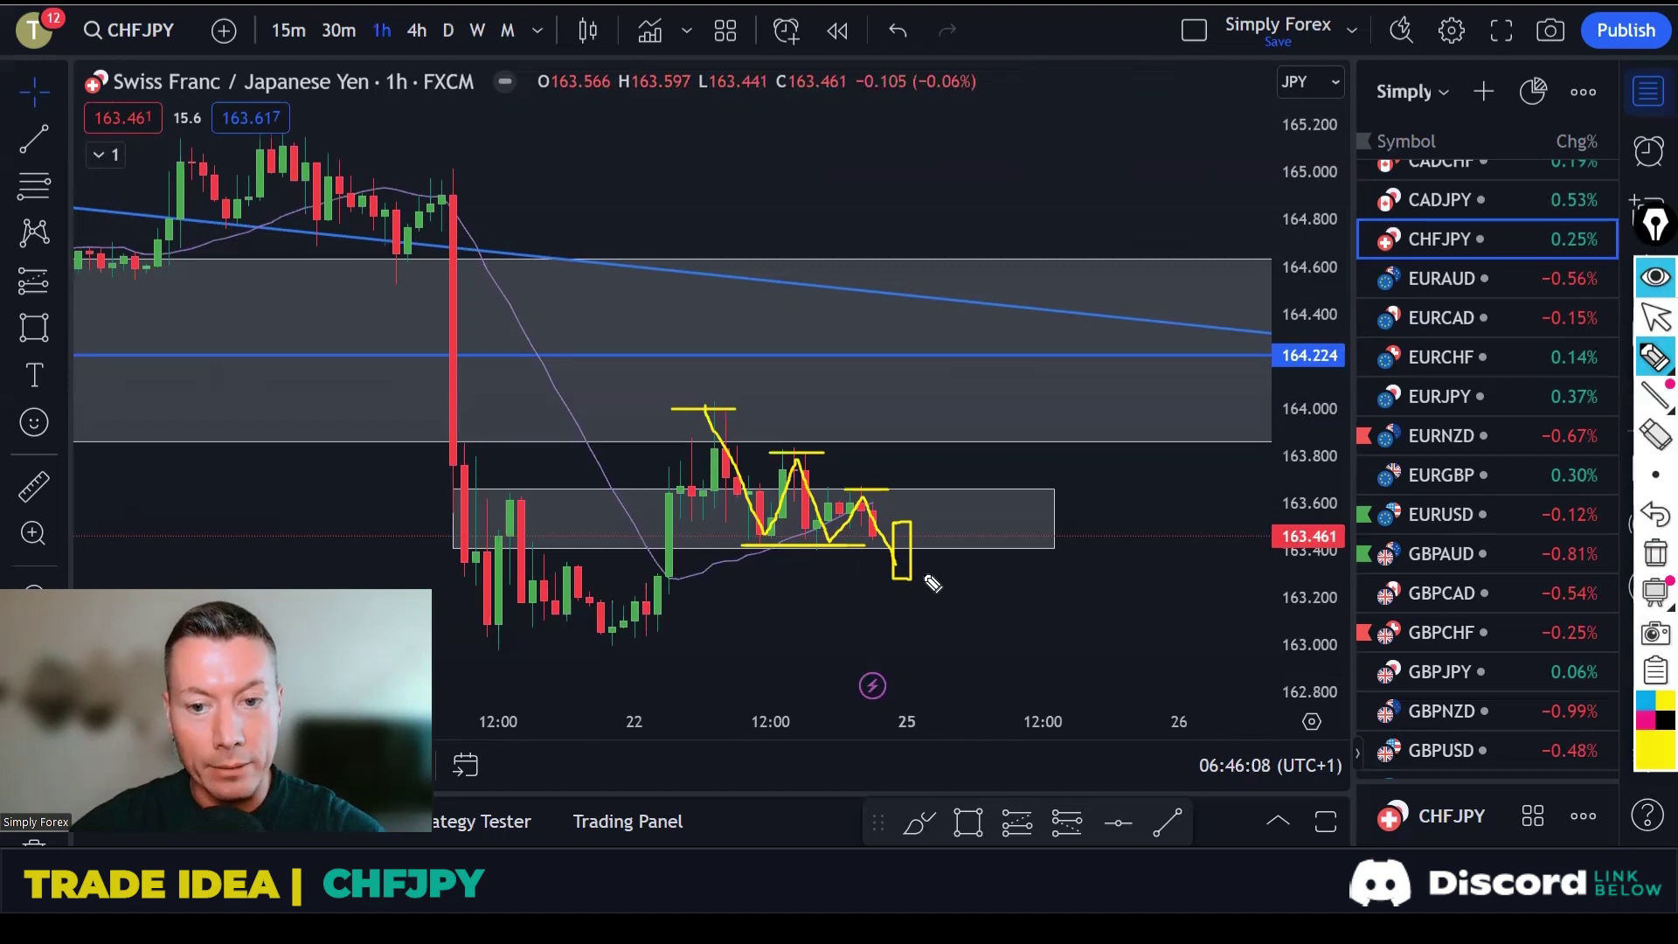
{"action": "mouse_move", "coordinate": [931, 583]}
{"action": "left_mouse_down"}
{"action": "mouse_move", "coordinate": [1003, 724]}
{"action": "mouse_move", "coordinate": [963, 715]}
{"action": "left_mouse_up"}
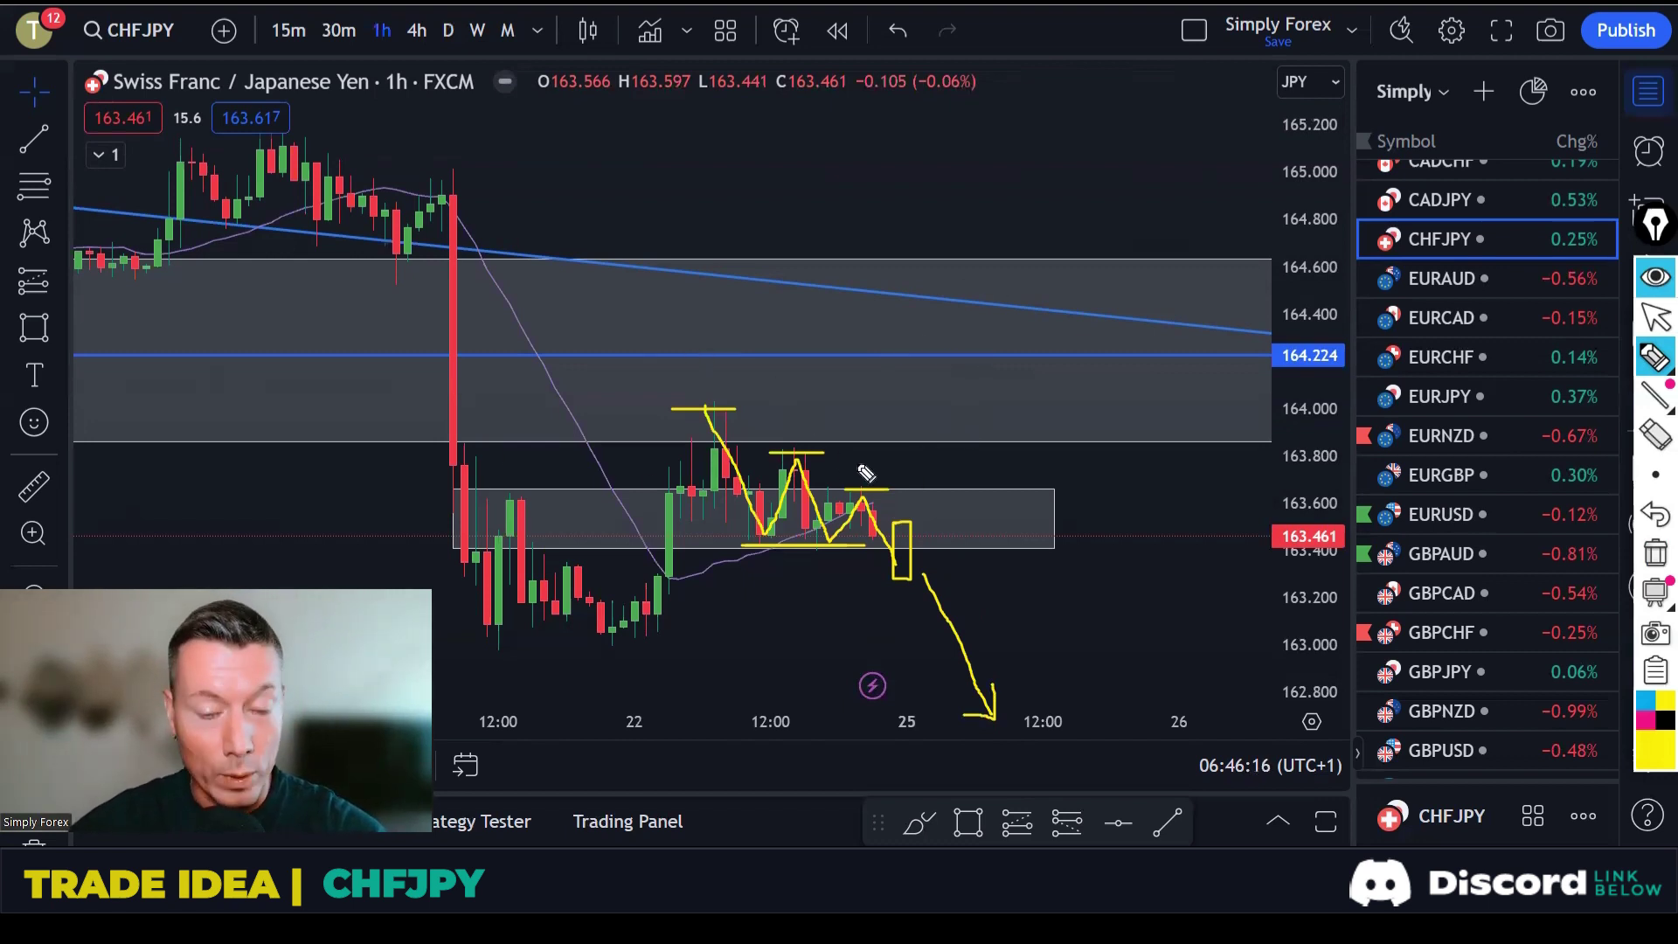
{"action": "left_click", "coordinate": [1655, 318]}
{"action": "left_click", "coordinate": [1655, 552]}
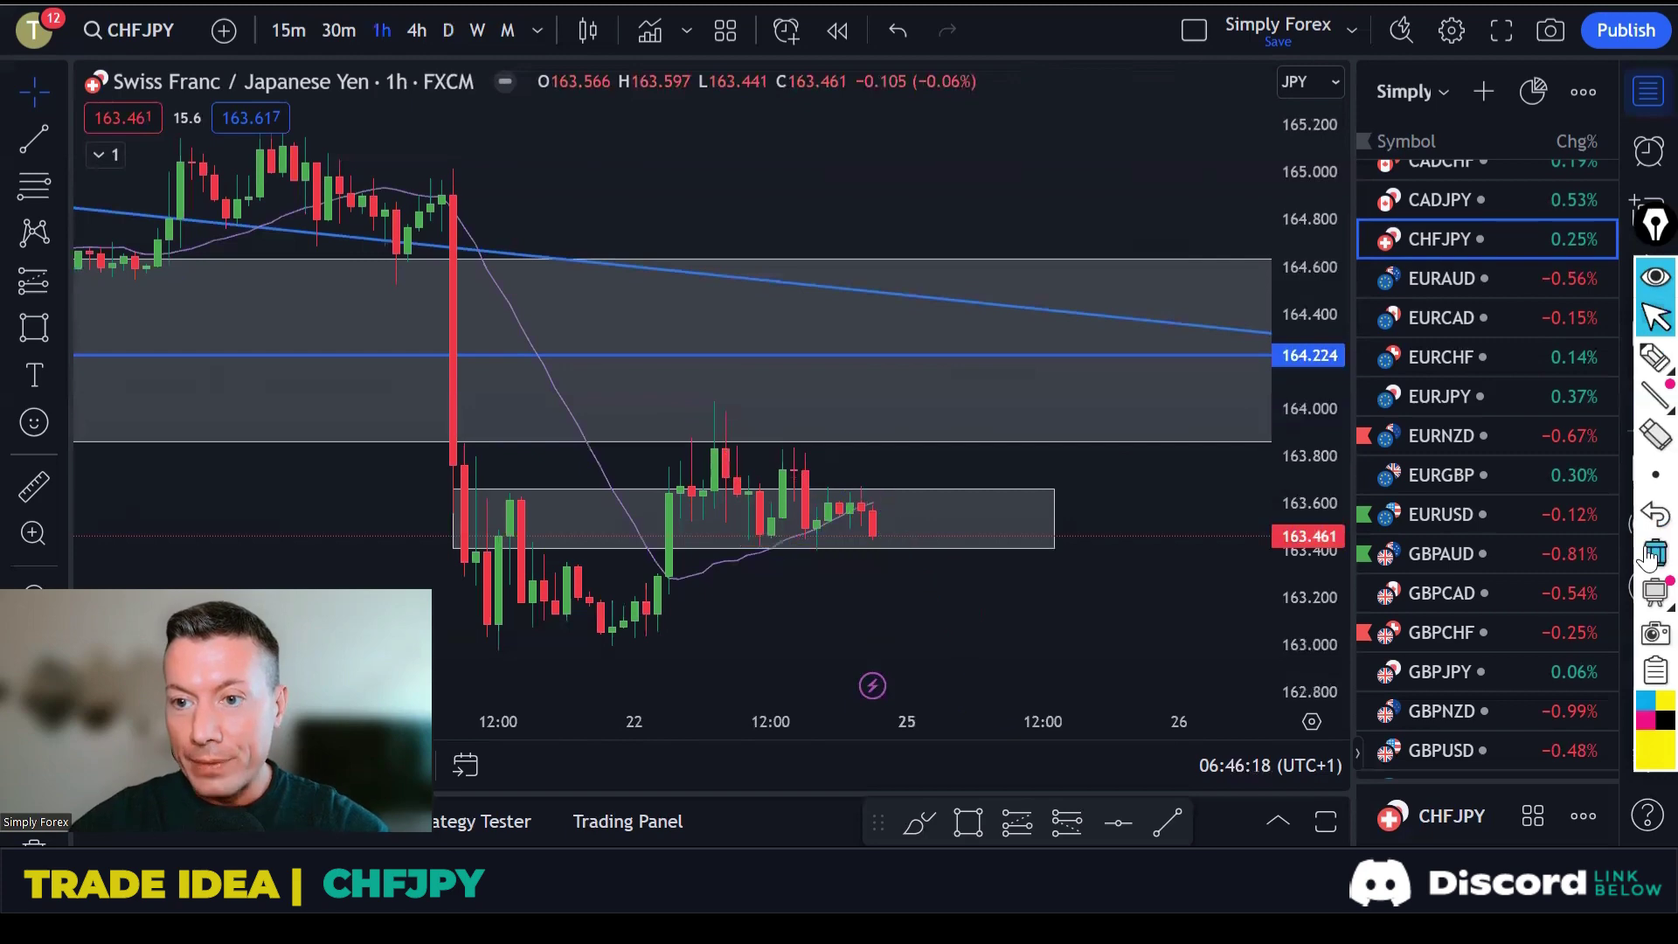
Load the GBPJPY hourly chart from the watchlist and enlarge the small grey zone further into 25 Sep, lowering its base to about 181.33.
{"action": "scroll", "coordinate": [1481, 349], "scroll_direction": "down", "scroll_amount": 5}
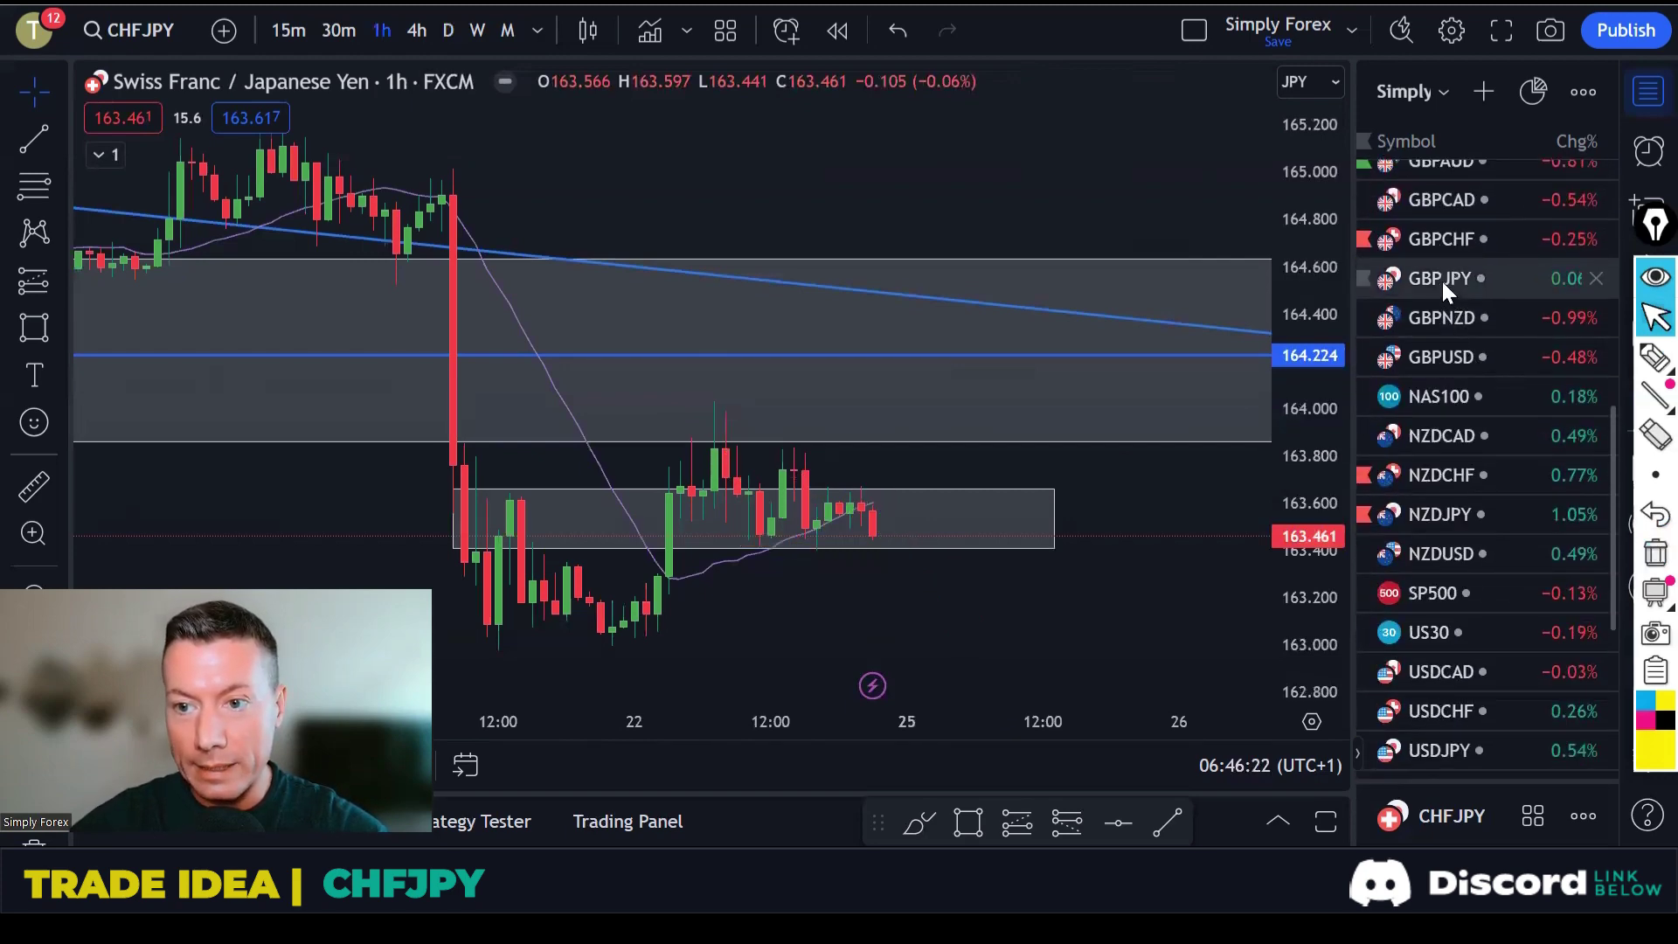
{"action": "left_click", "coordinate": [1442, 279]}
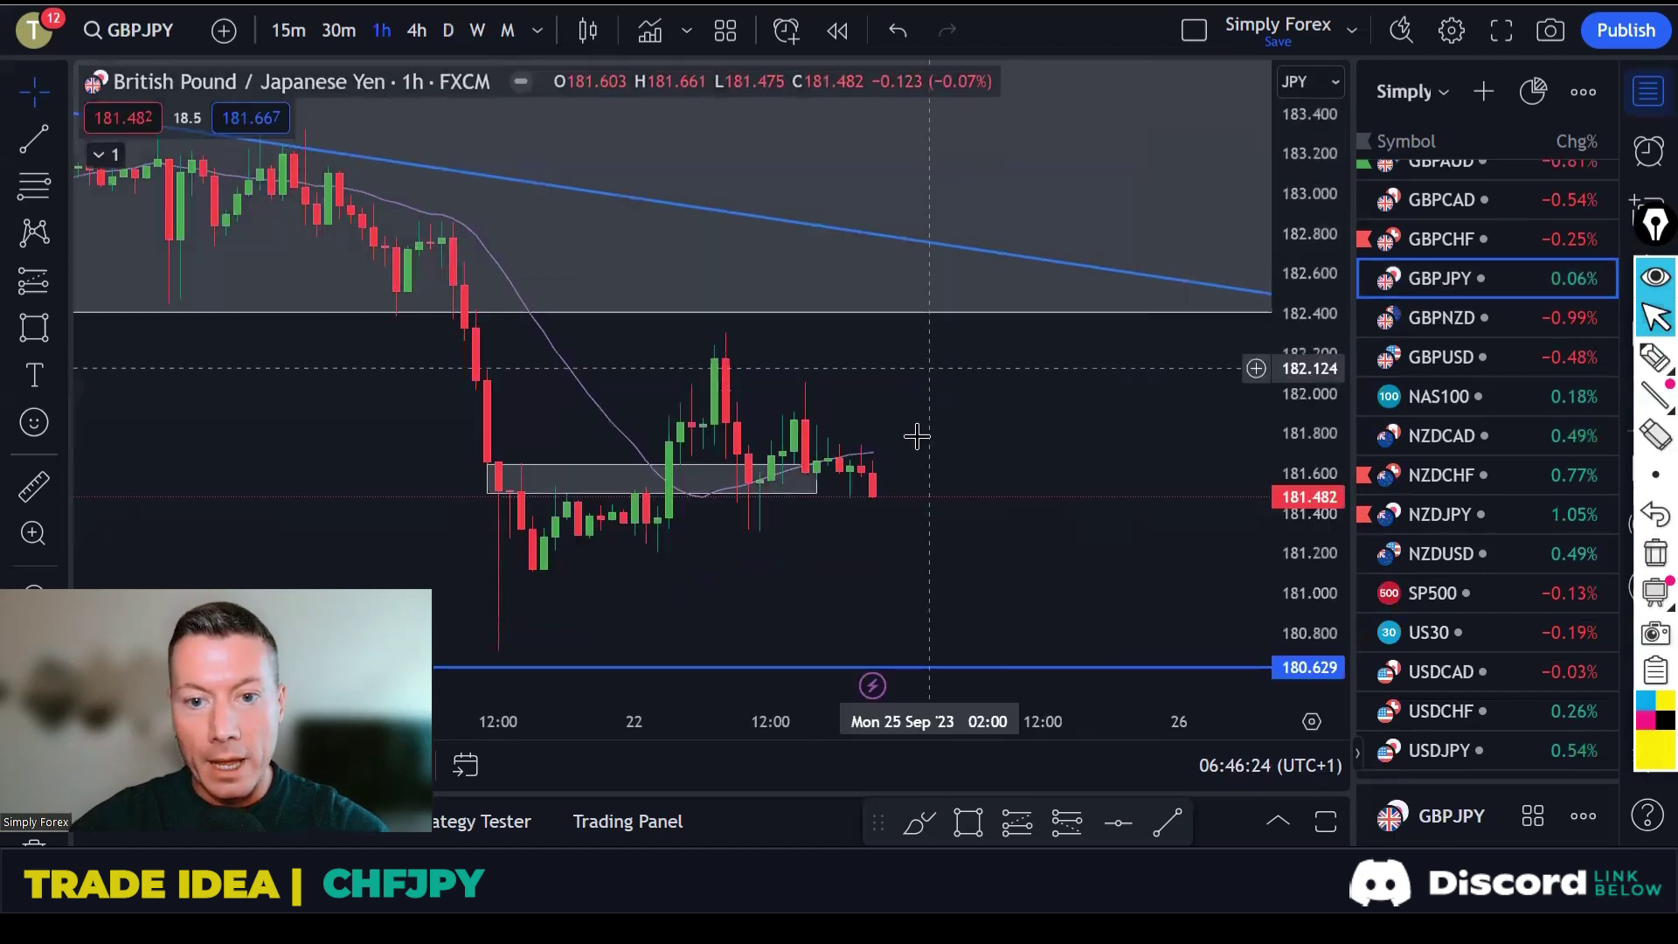
{"action": "left_click_drag", "start_coordinate": [815, 492], "coordinate": [997, 527]}
{"action": "left_click", "coordinate": [1066, 377]}
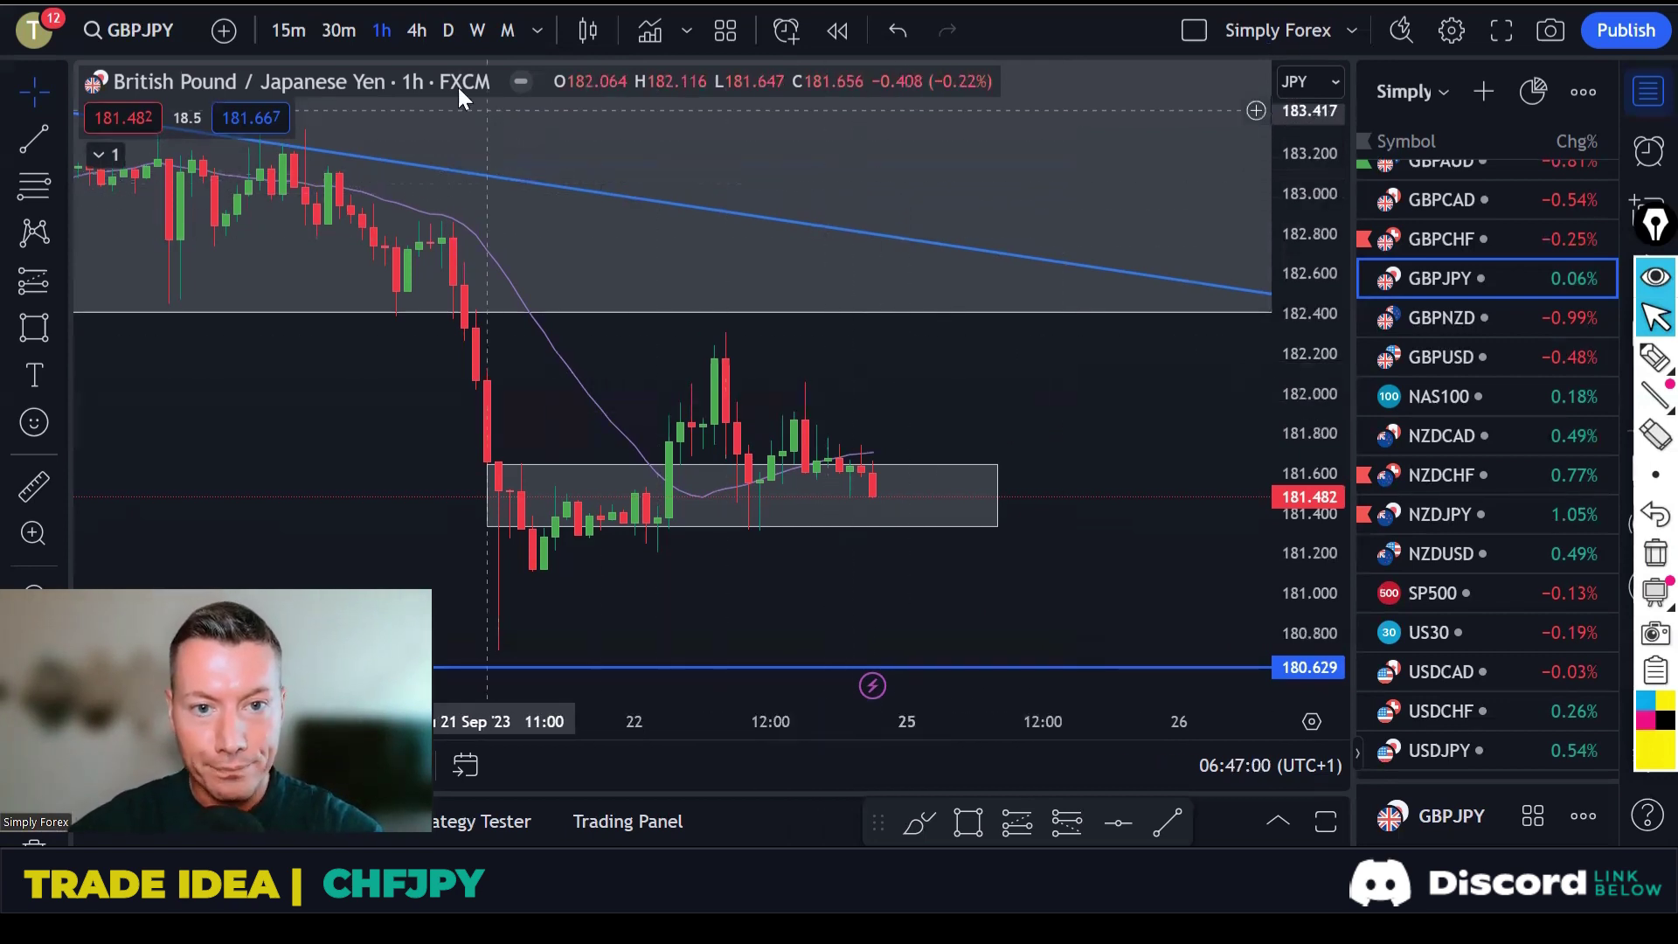
Show the GBPJPY daily chart, trace the descending swings from the August high, and box the last two candles.
{"action": "left_click", "coordinate": [446, 30]}
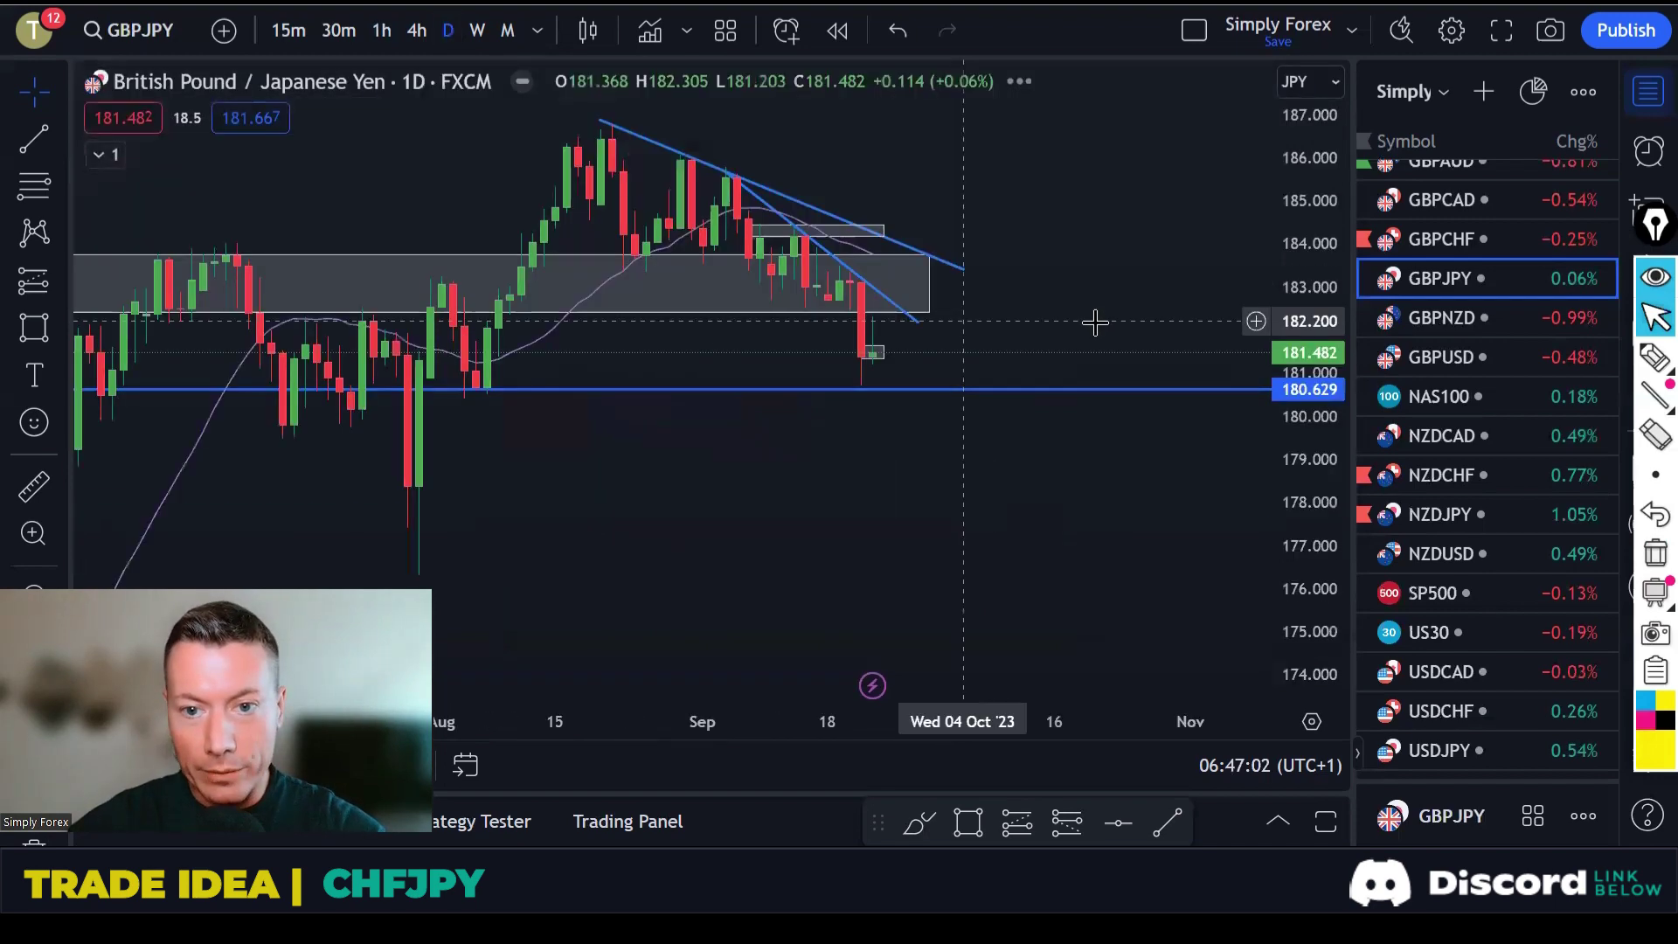
{"action": "left_click_drag", "start_coordinate": [843, 162], "coordinate": [1057, 168]}
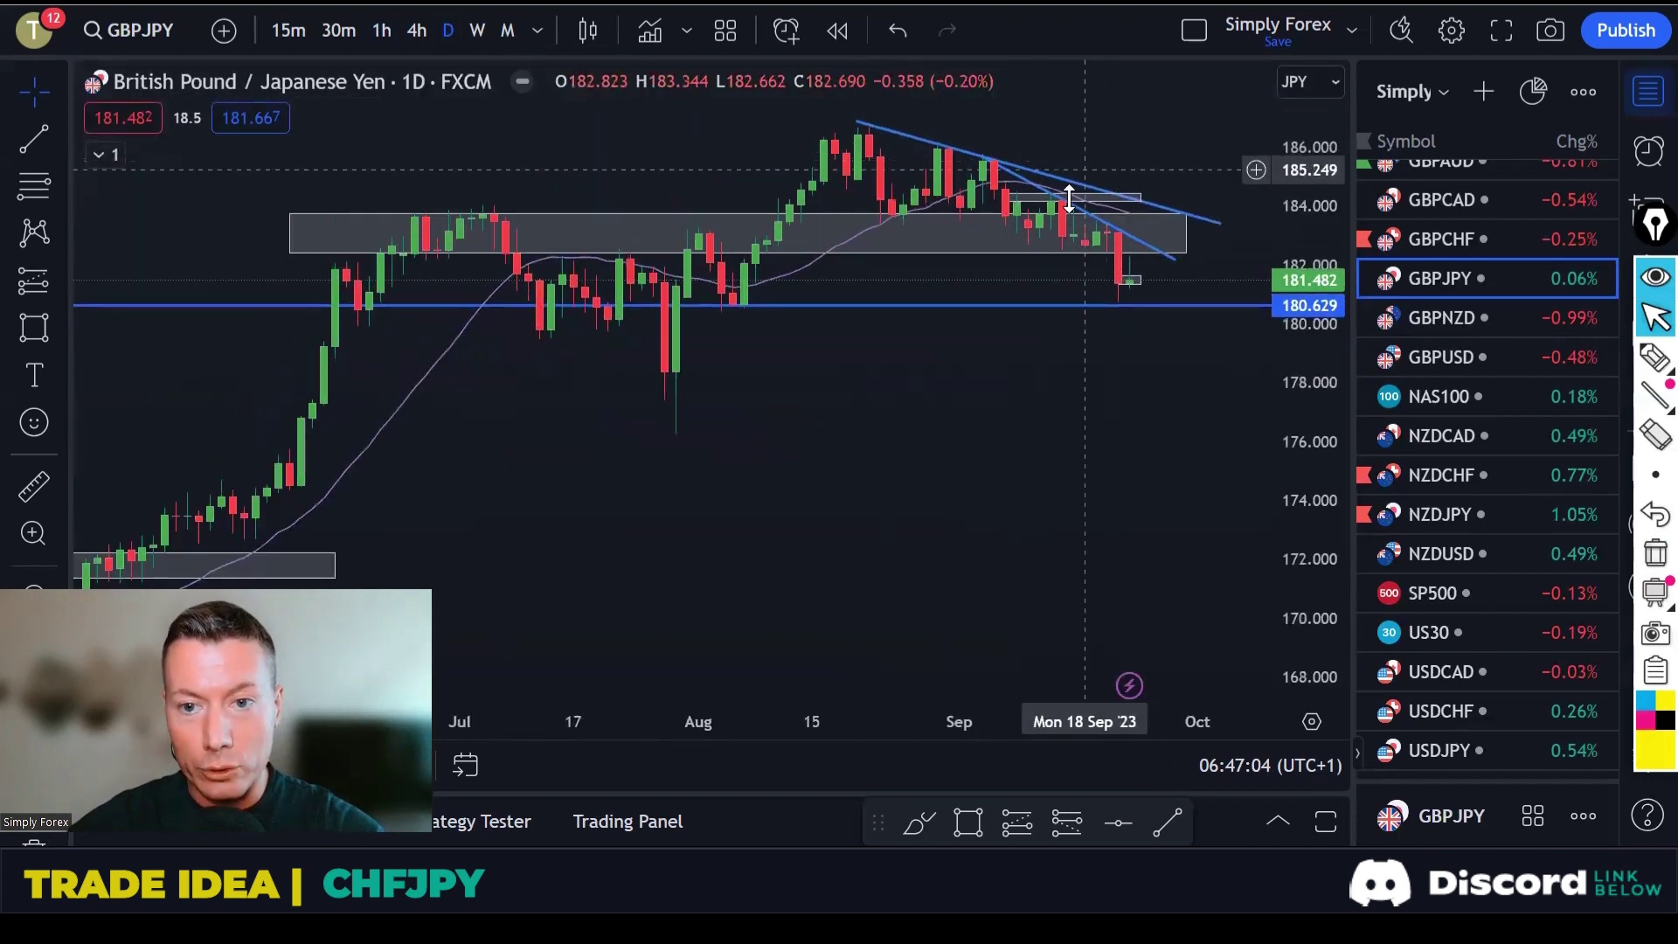
{"action": "scroll", "coordinate": [1066, 225], "scroll_direction": "up", "scroll_amount": 3}
{"action": "scroll", "coordinate": [1066, 226], "scroll_direction": "up", "scroll_amount": 4}
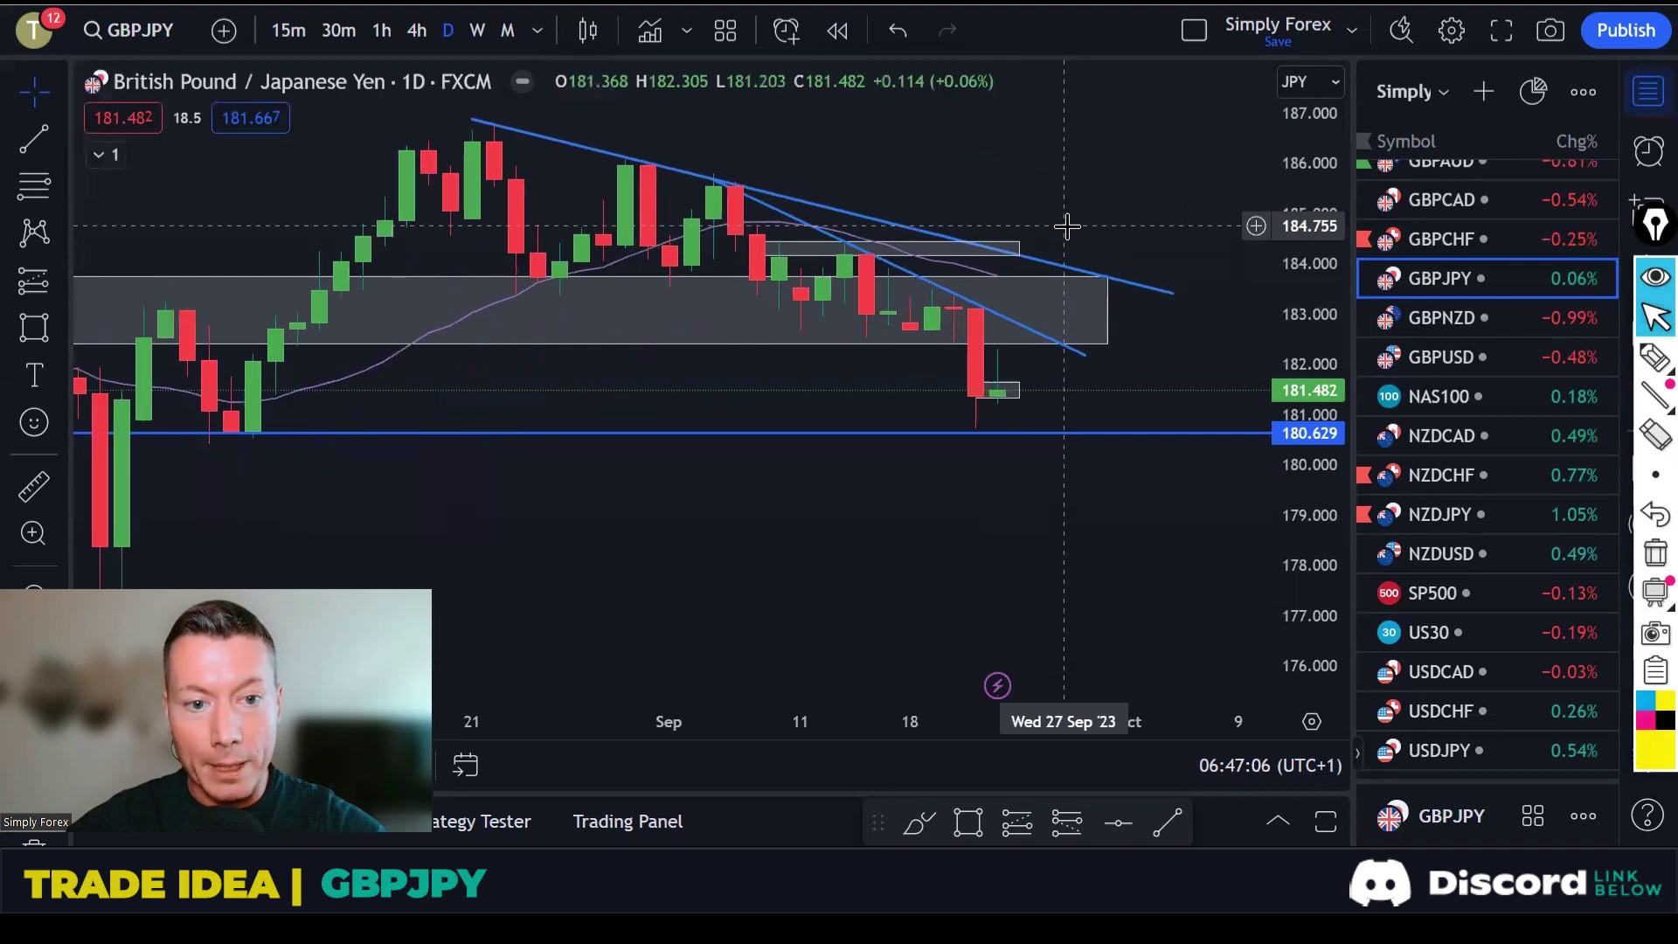
{"action": "scroll", "coordinate": [1066, 225], "scroll_direction": "down", "scroll_amount": 2}
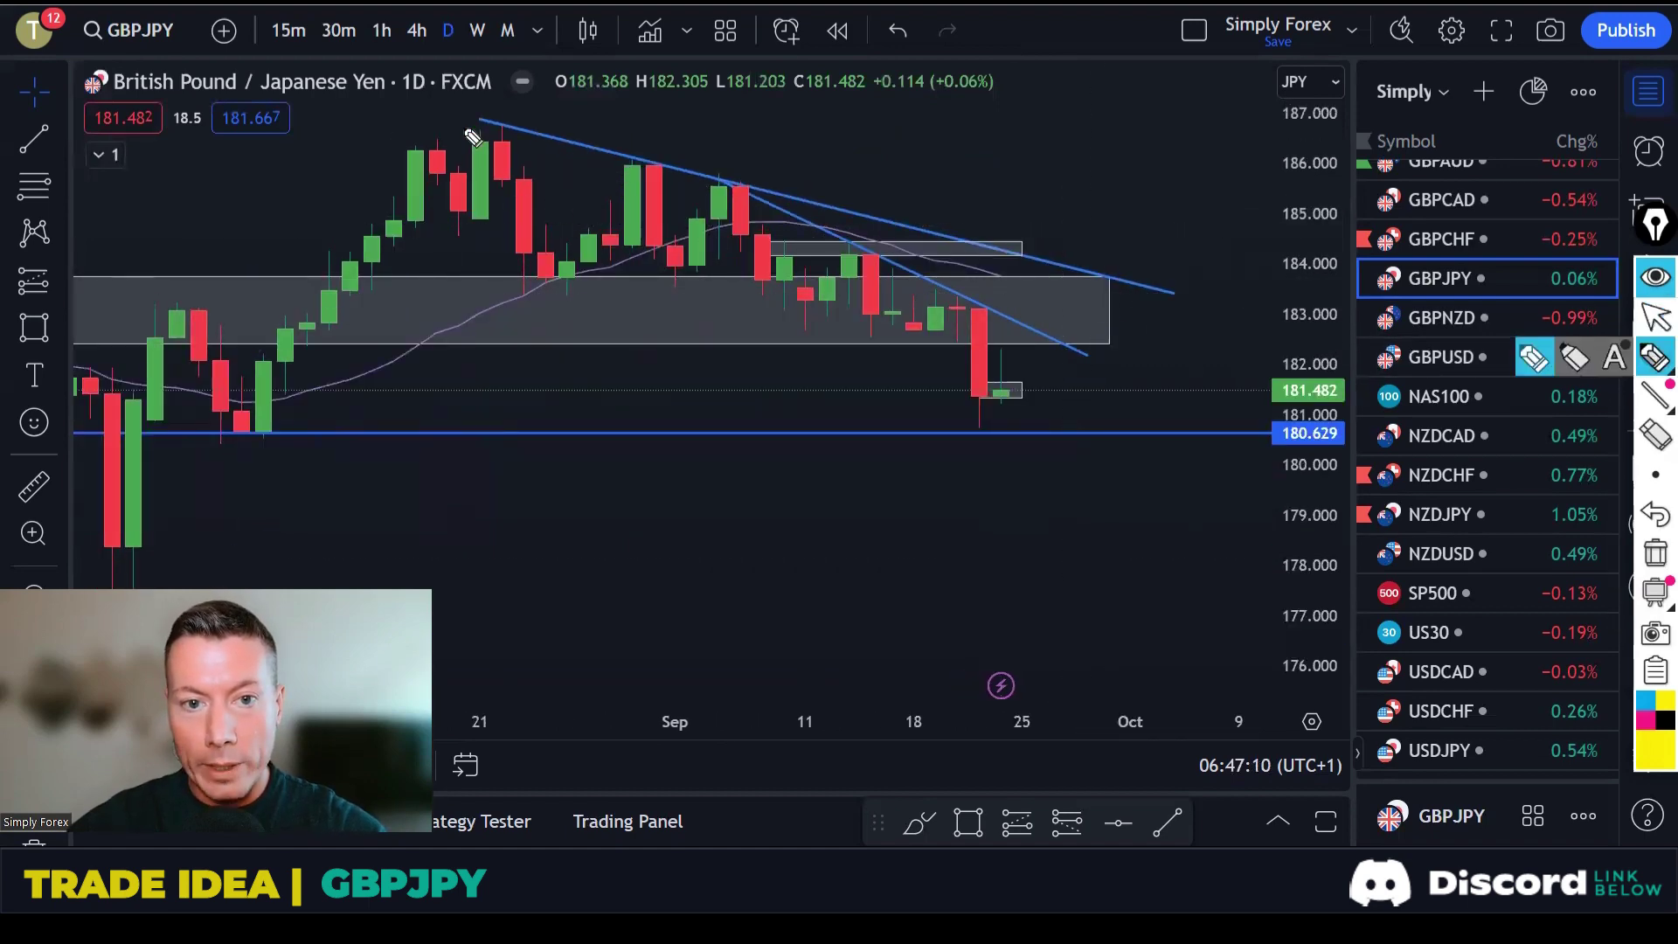
{"action": "mouse_move", "coordinate": [463, 129]}
{"action": "left_mouse_down"}
{"action": "mouse_move", "coordinate": [556, 294]}
{"action": "mouse_move", "coordinate": [649, 177]}
{"action": "mouse_move", "coordinate": [693, 280]}
{"action": "mouse_move", "coordinate": [762, 235]}
{"action": "mouse_move", "coordinate": [824, 325]}
{"action": "mouse_move", "coordinate": [874, 260]}
{"action": "mouse_move", "coordinate": [913, 332]}
{"action": "mouse_move", "coordinate": [948, 304]}
{"action": "mouse_move", "coordinate": [966, 412]}
{"action": "mouse_move", "coordinate": [1016, 440]}
{"action": "mouse_move", "coordinate": [1031, 339]}
{"action": "left_mouse_up"}
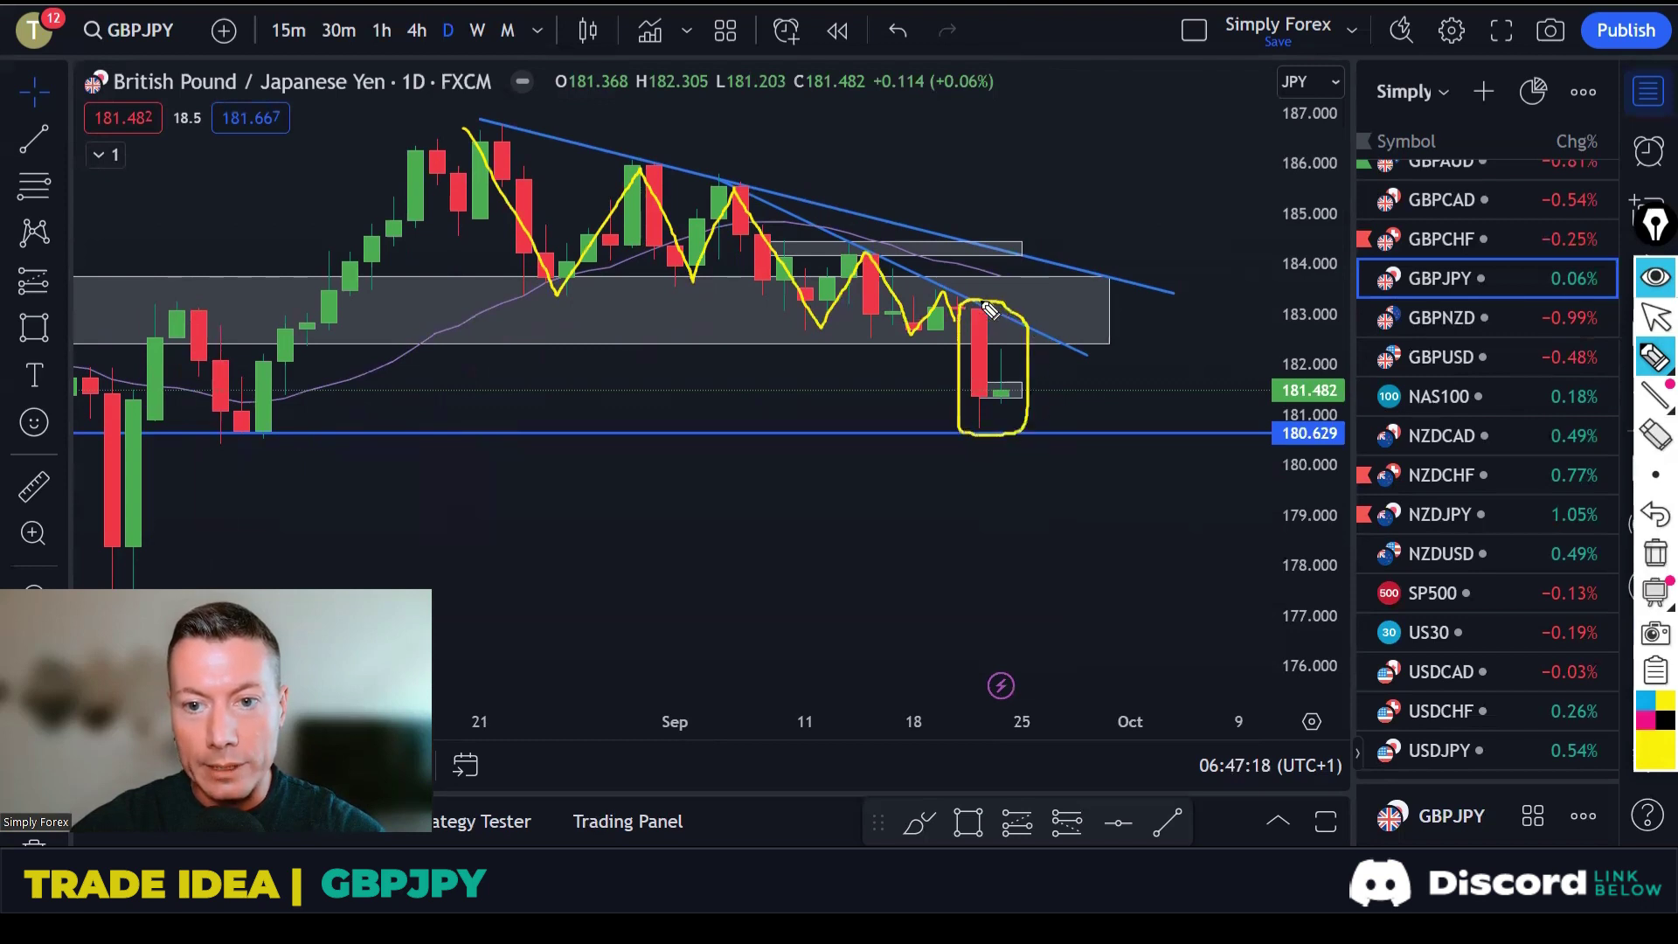
Underline the broken GBPJPY lows, circle the last candle with an arrow down, highlight the 180.629 support, and clear the ink.
{"action": "mouse_move", "coordinate": [773, 341]}
{"action": "left_mouse_down"}
{"action": "mouse_move", "coordinate": [948, 339]}
{"action": "mouse_move", "coordinate": [735, 342]}
{"action": "mouse_move", "coordinate": [913, 332]}
{"action": "left_mouse_up"}
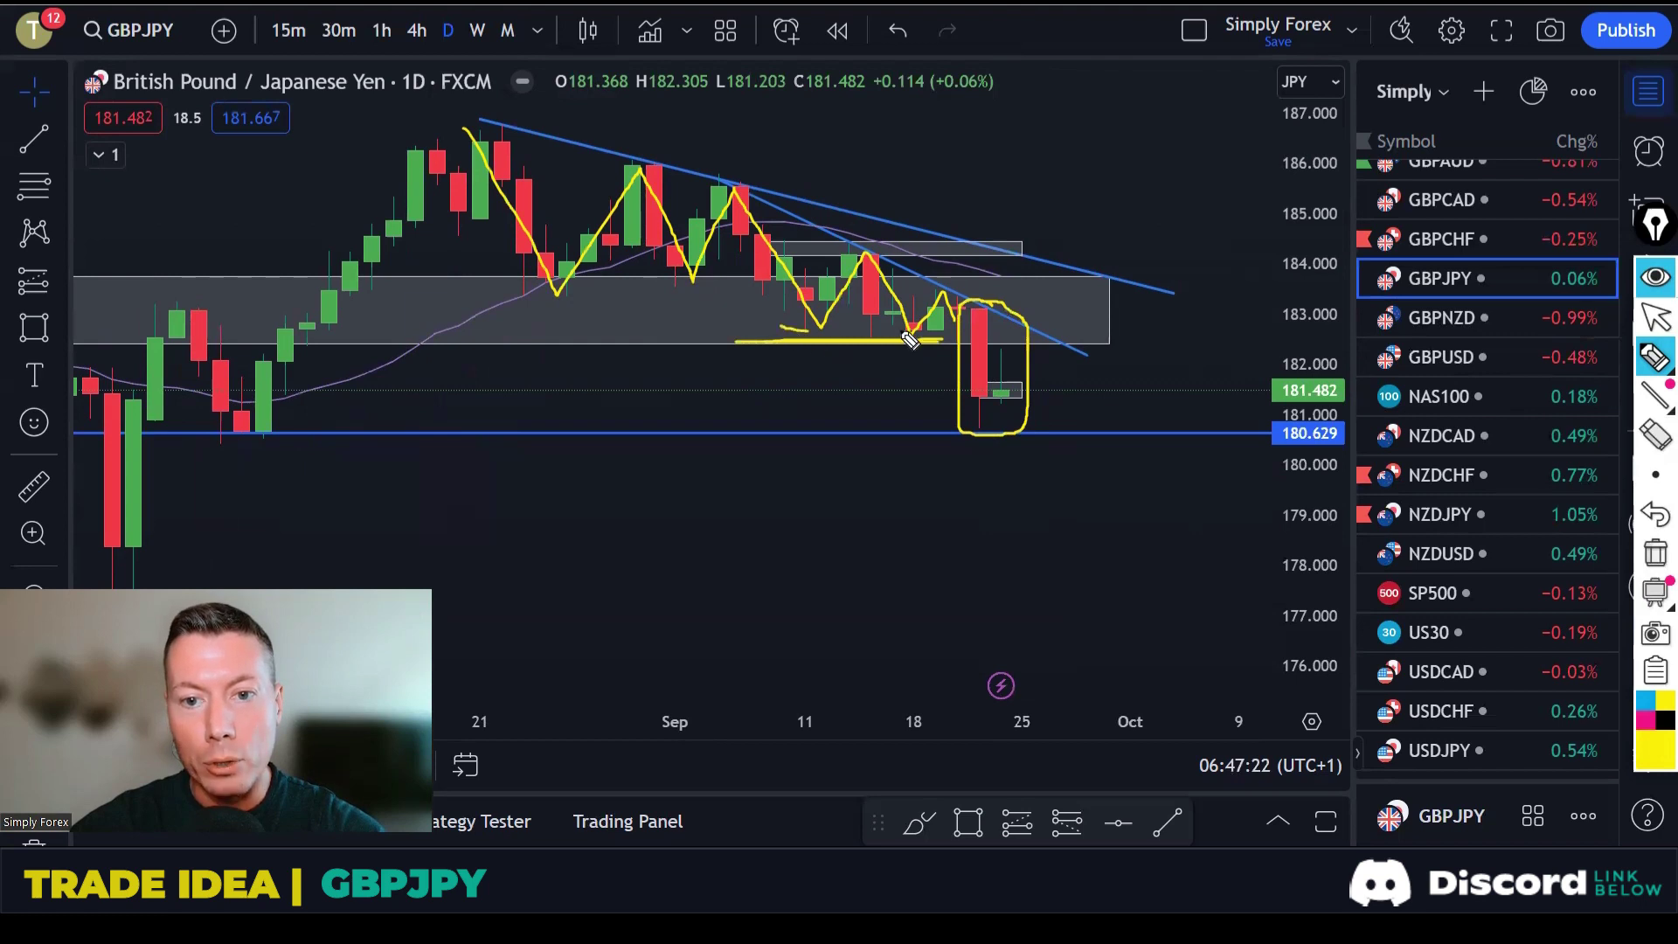
{"action": "left_click_drag", "start_coordinate": [518, 301], "coordinate": [817, 315]}
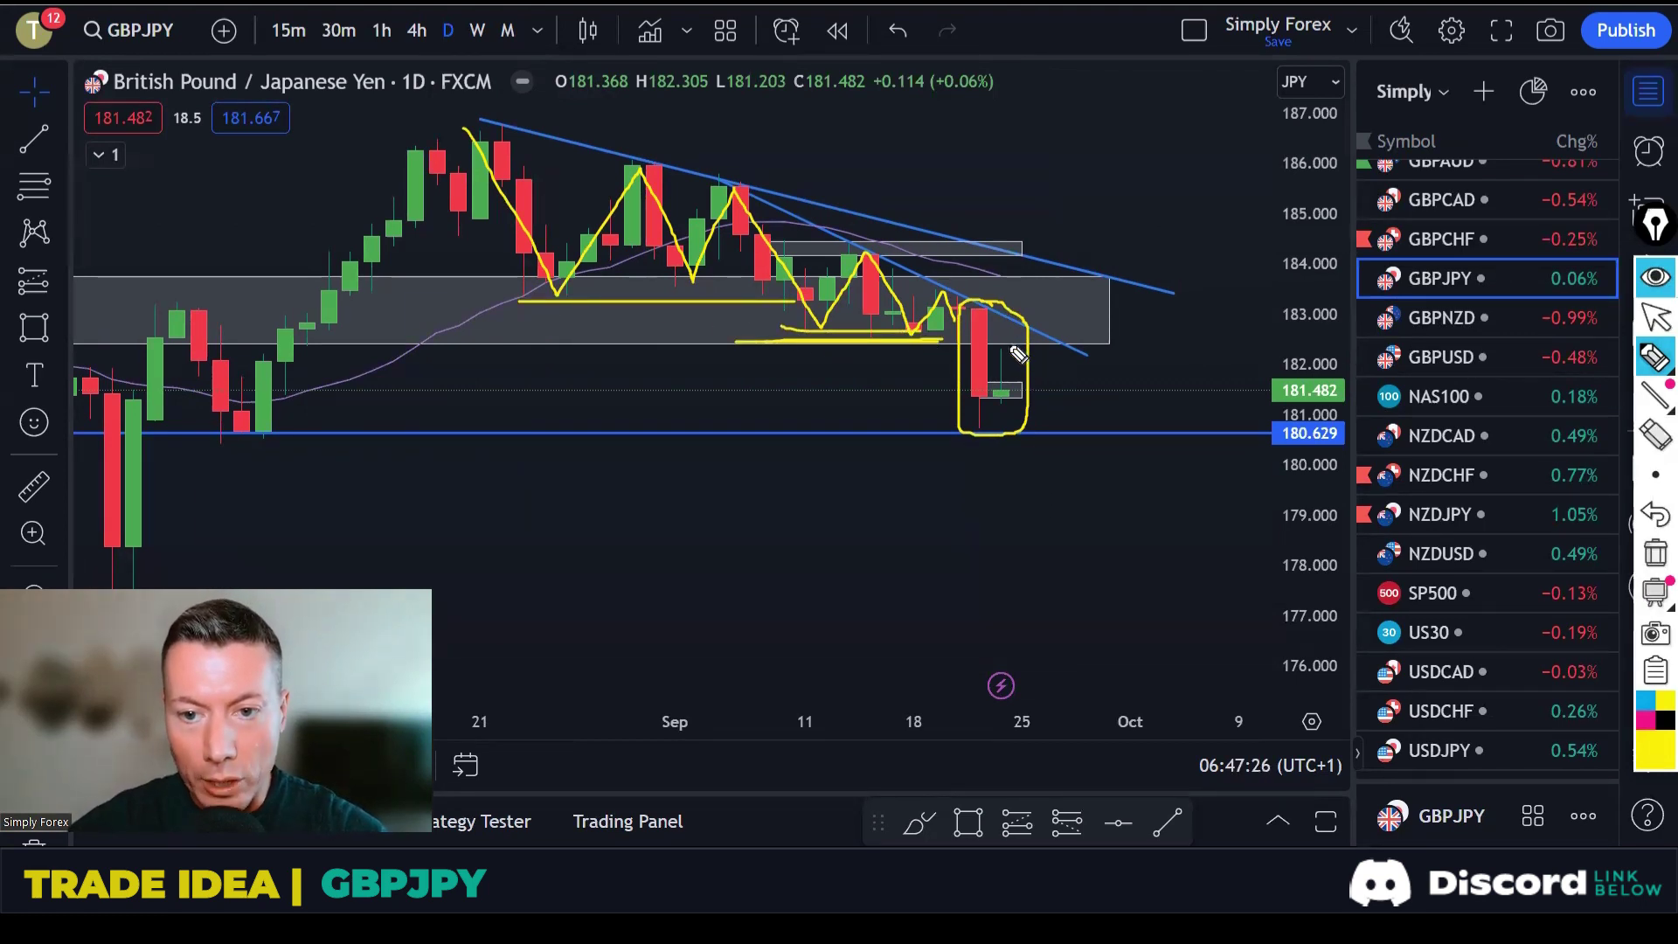
{"action": "mouse_move", "coordinate": [1016, 352]}
{"action": "left_mouse_down"}
{"action": "mouse_move", "coordinate": [1007, 341]}
{"action": "mouse_move", "coordinate": [985, 380]}
{"action": "mouse_move", "coordinate": [996, 410]}
{"action": "mouse_move", "coordinate": [1027, 377]}
{"action": "mouse_move", "coordinate": [1003, 350]}
{"action": "left_mouse_up"}
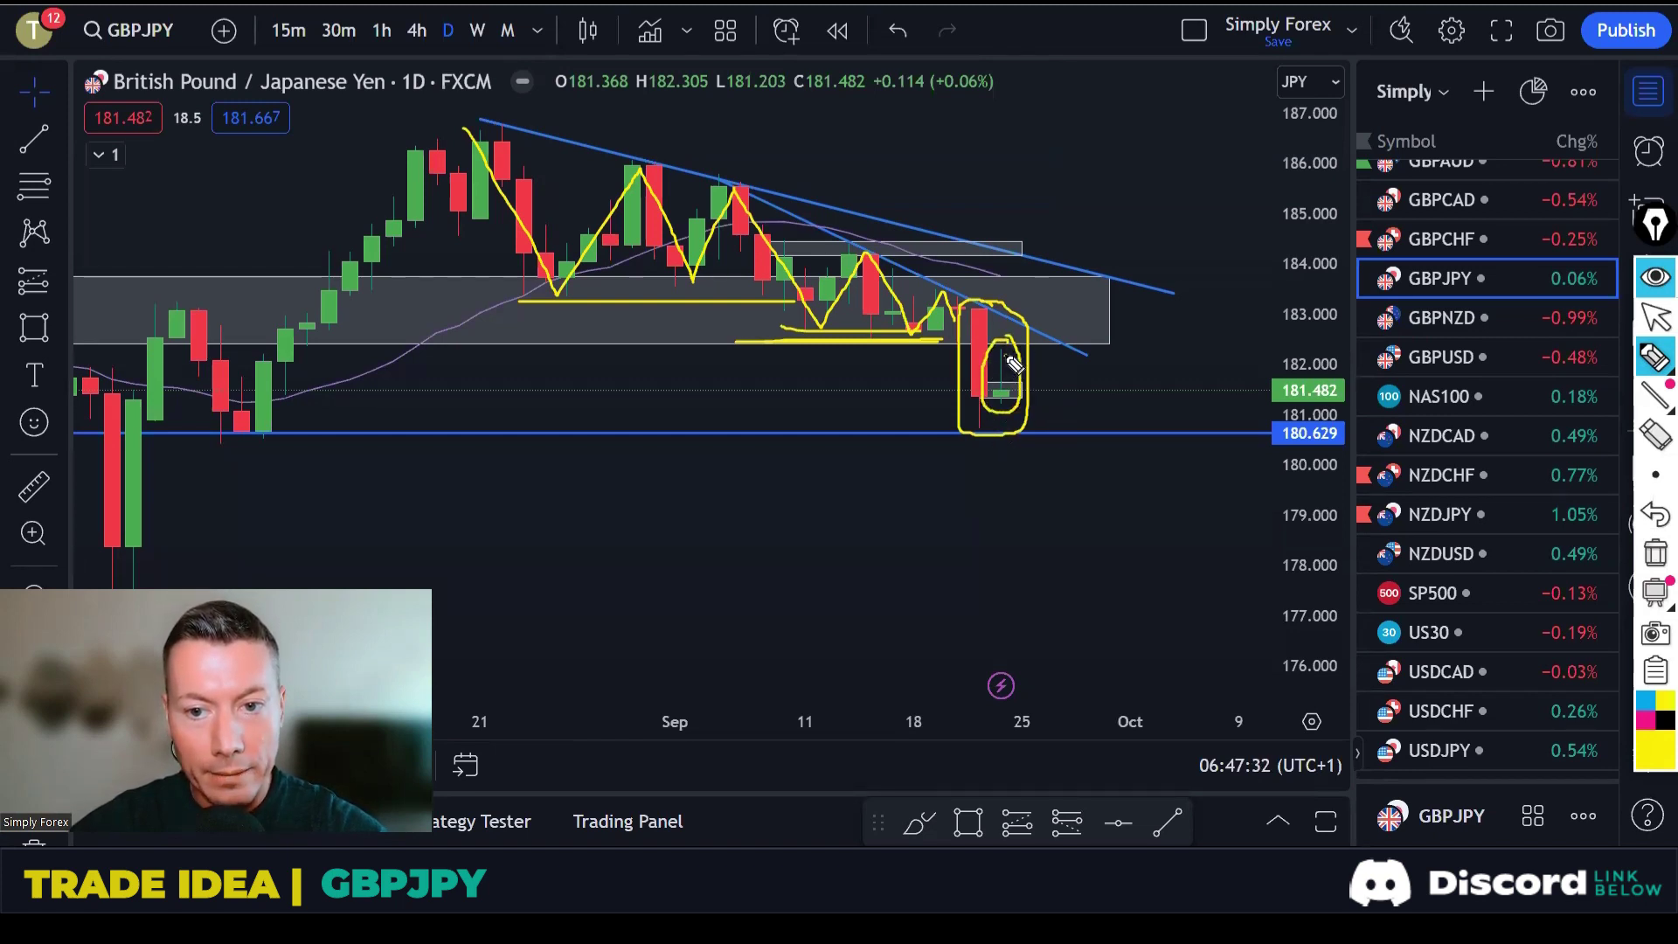
{"action": "mouse_move", "coordinate": [1016, 372]}
{"action": "left_mouse_down"}
{"action": "mouse_move", "coordinate": [1063, 422]}
{"action": "mouse_move", "coordinate": [1067, 449]}
{"action": "mouse_move", "coordinate": [1033, 444]}
{"action": "left_mouse_up"}
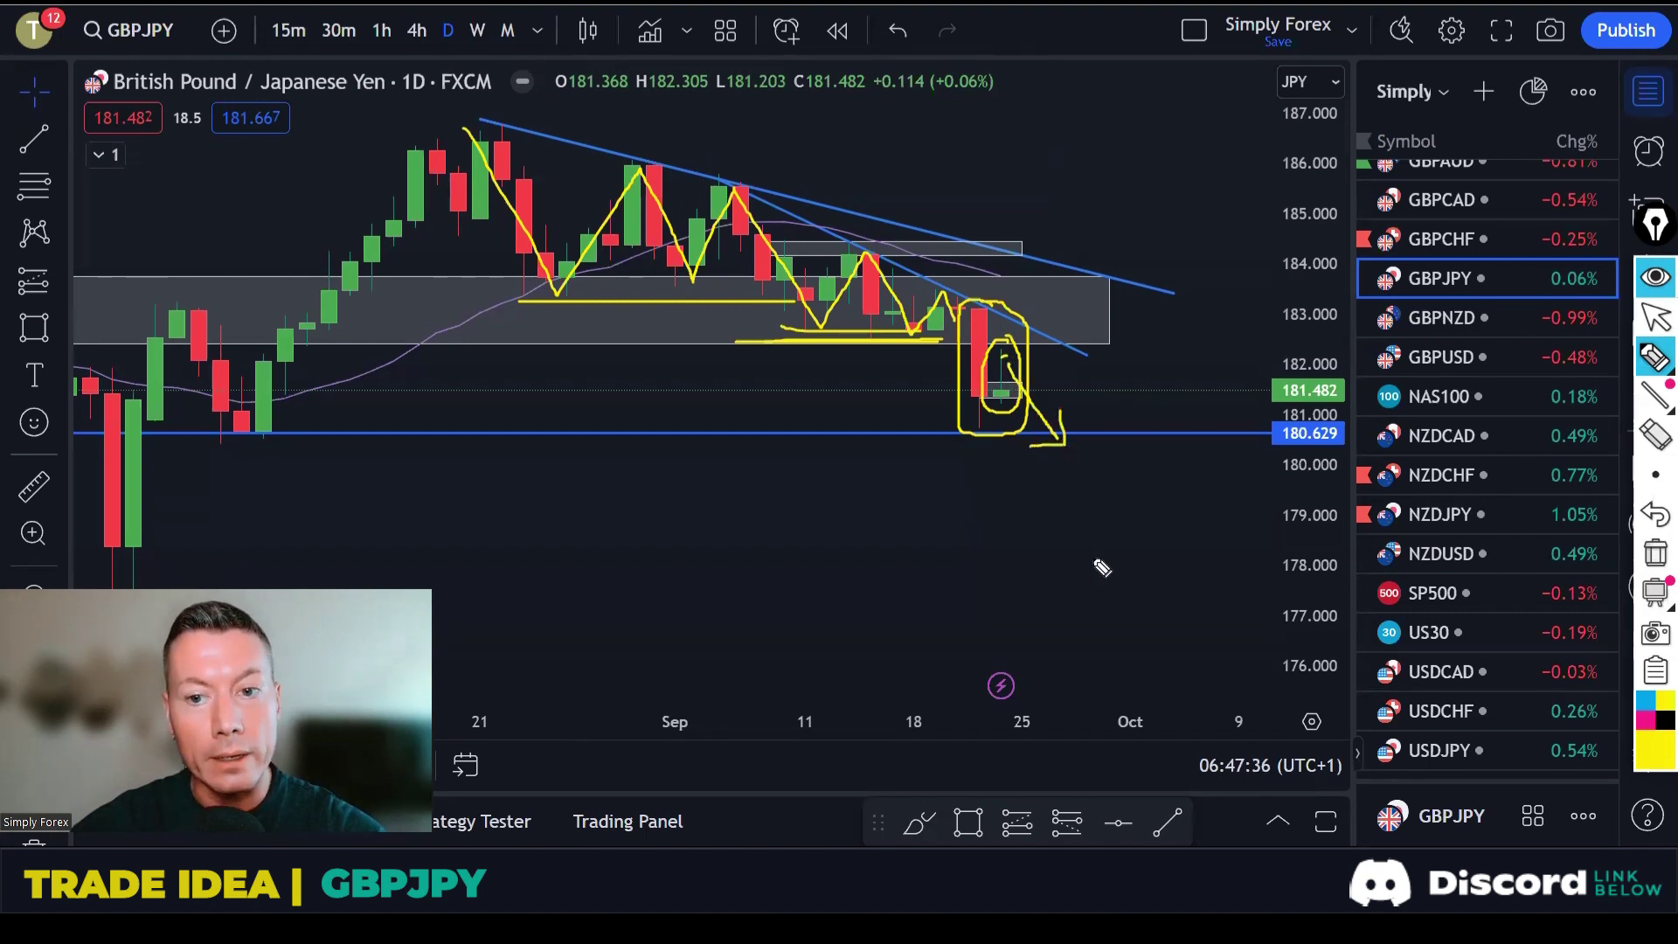
{"action": "left_click", "coordinate": [1655, 552]}
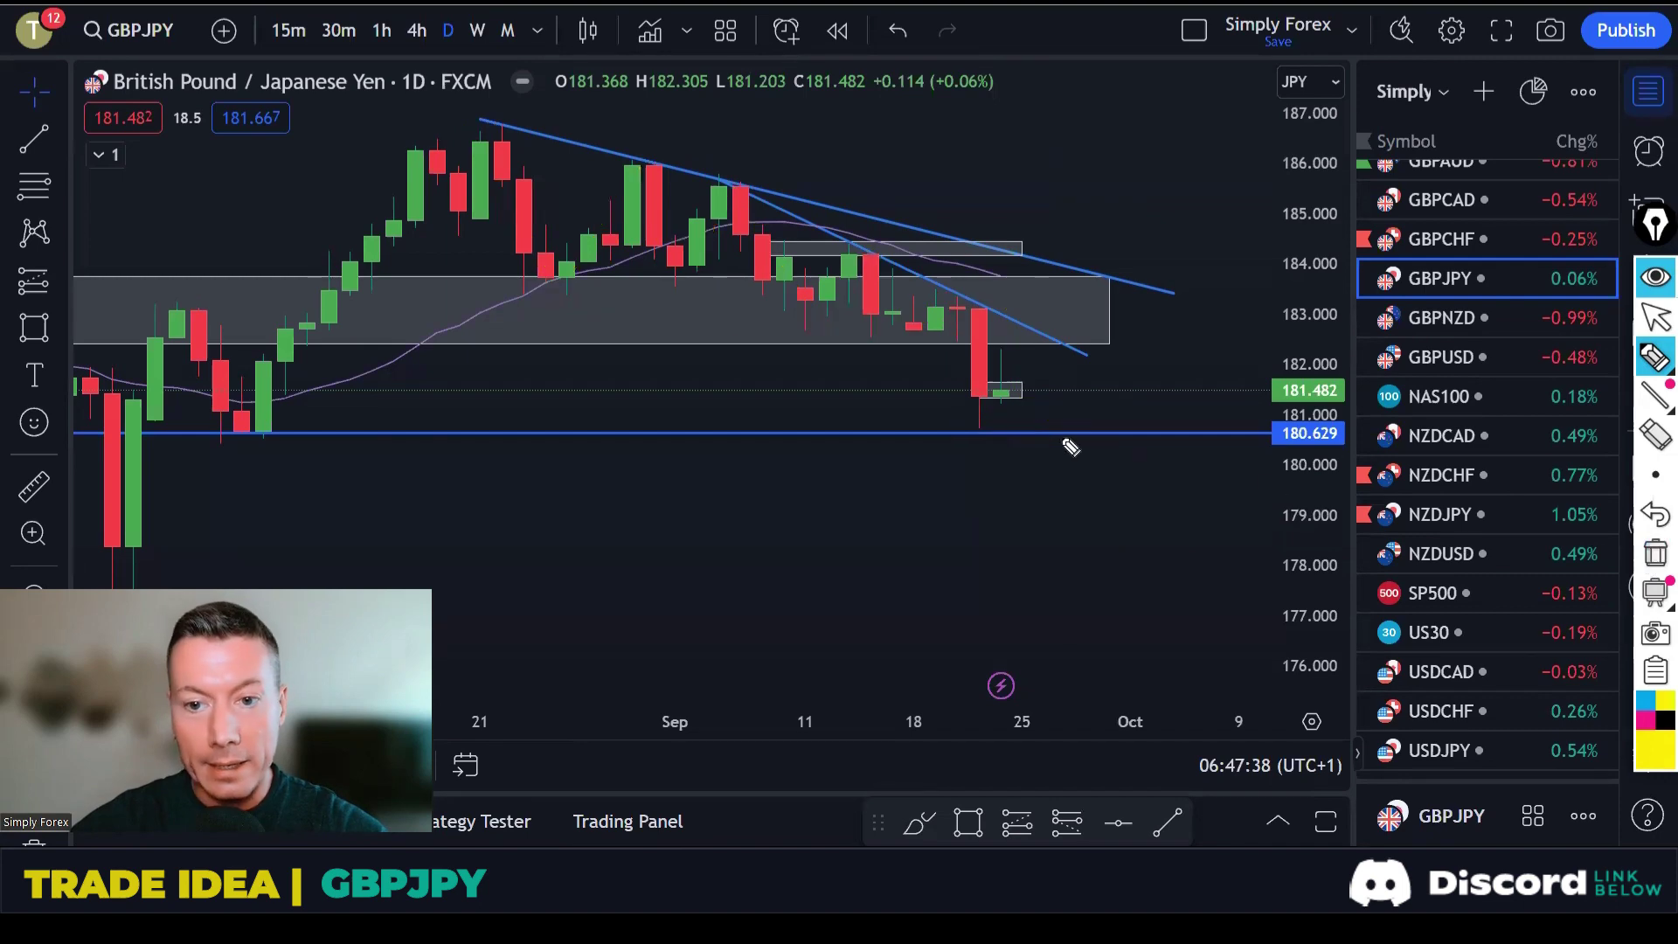
{"action": "left_click_drag", "start_coordinate": [961, 446], "coordinate": [1133, 442]}
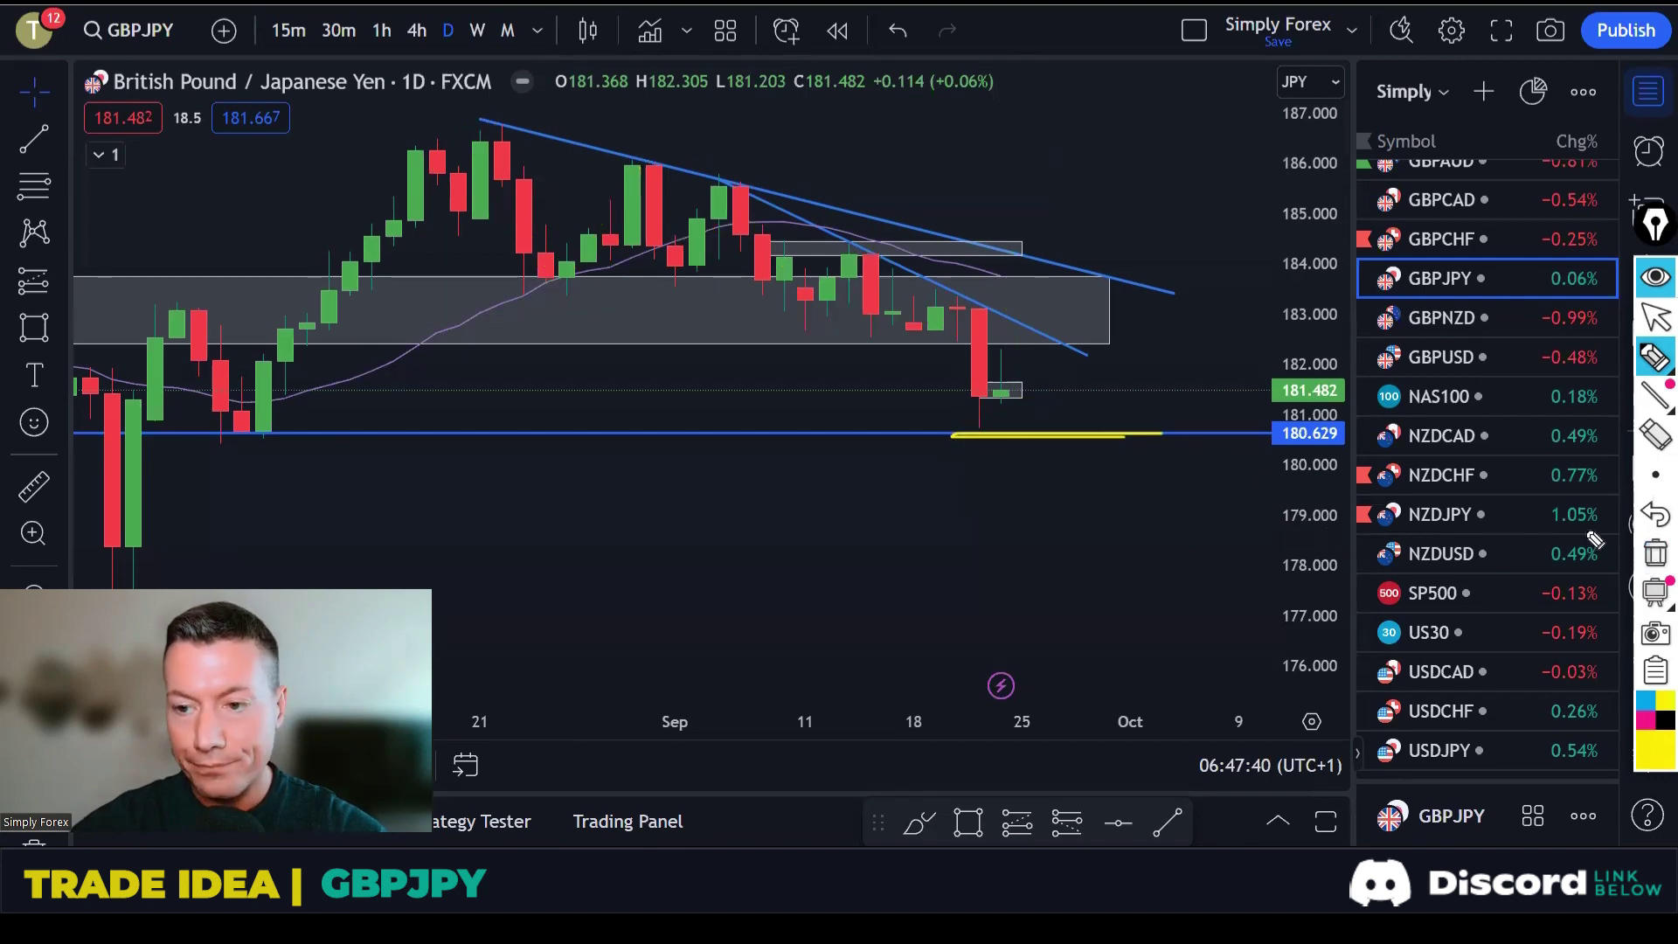
{"action": "left_click", "coordinate": [1649, 552]}
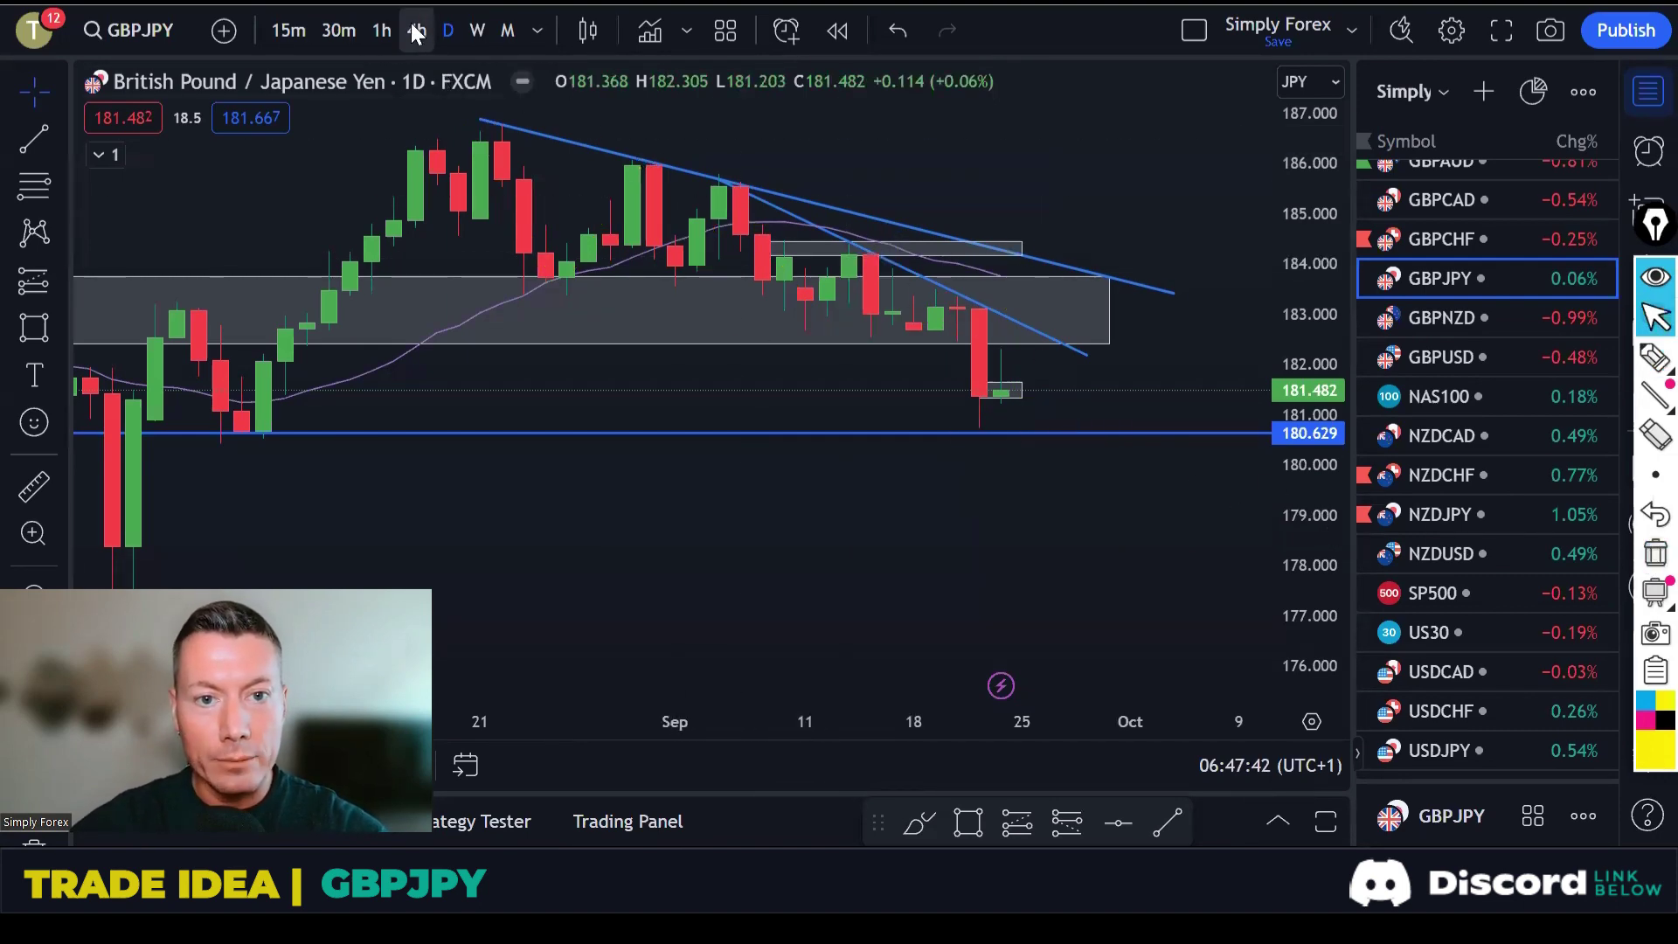
Show the GBPJPY hourly chart and draw a rectangle zone from about 182.6 to 182.2, starting at the earlier low and ending late on 26 Sep.
{"action": "left_click", "coordinate": [384, 30]}
{"action": "scroll", "coordinate": [1092, 262], "scroll_direction": "down", "scroll_amount": 5}
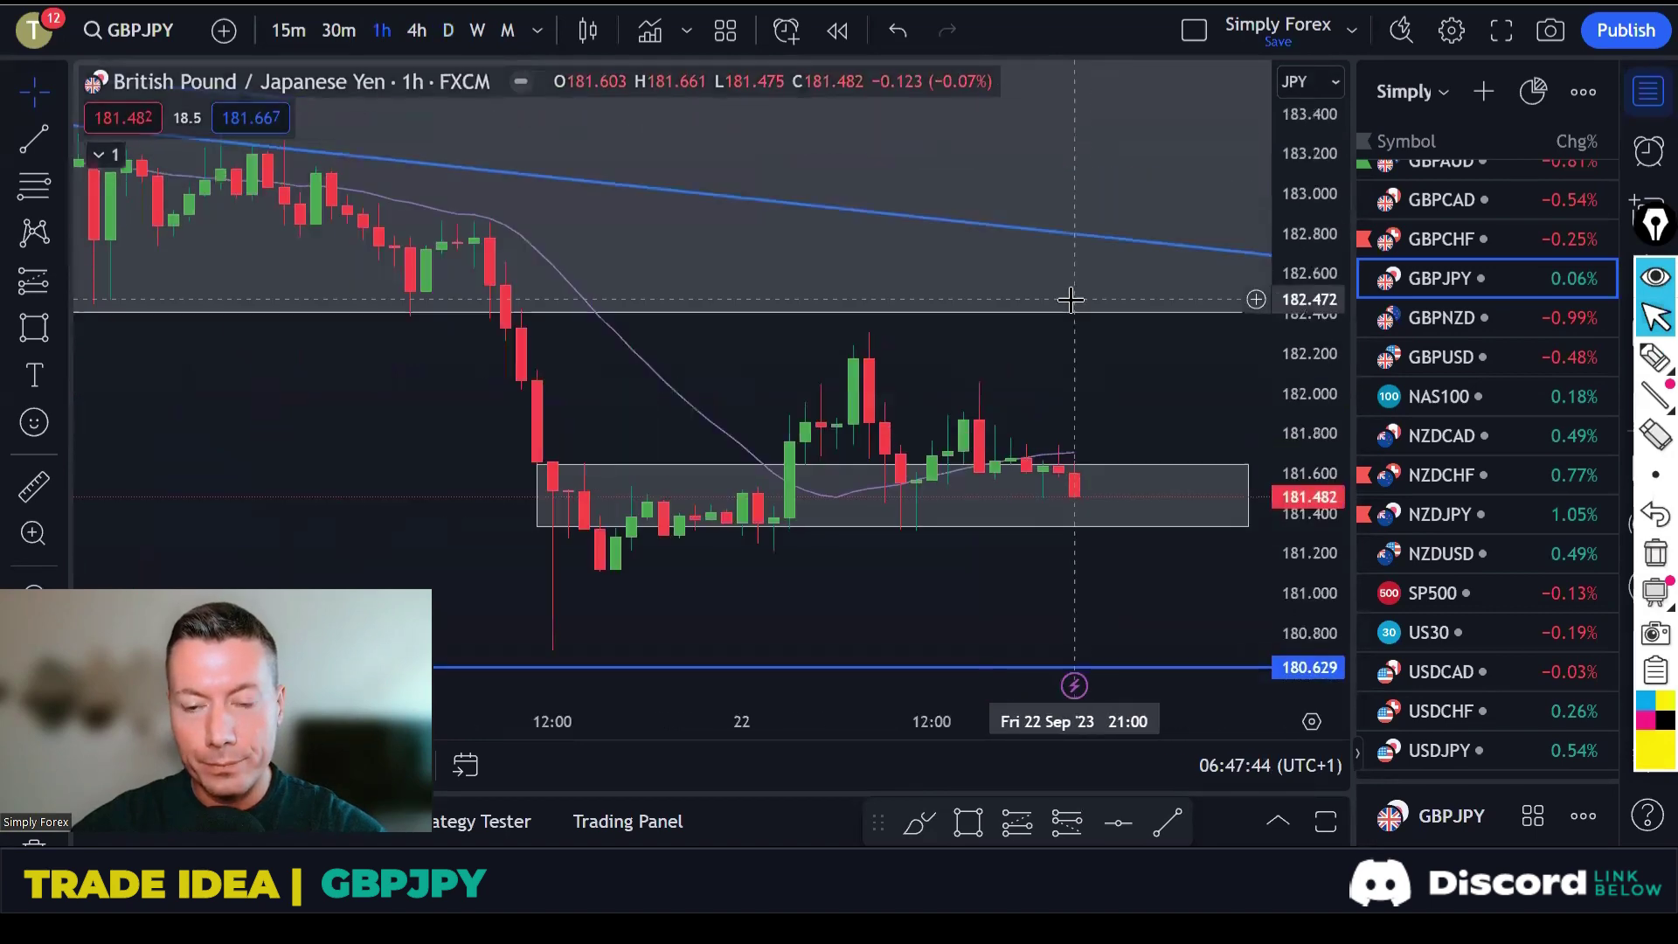
{"action": "left_click_drag", "start_coordinate": [1153, 394], "coordinate": [862, 355]}
{"action": "scroll", "coordinate": [1060, 390], "scroll_direction": "down", "scroll_amount": 2}
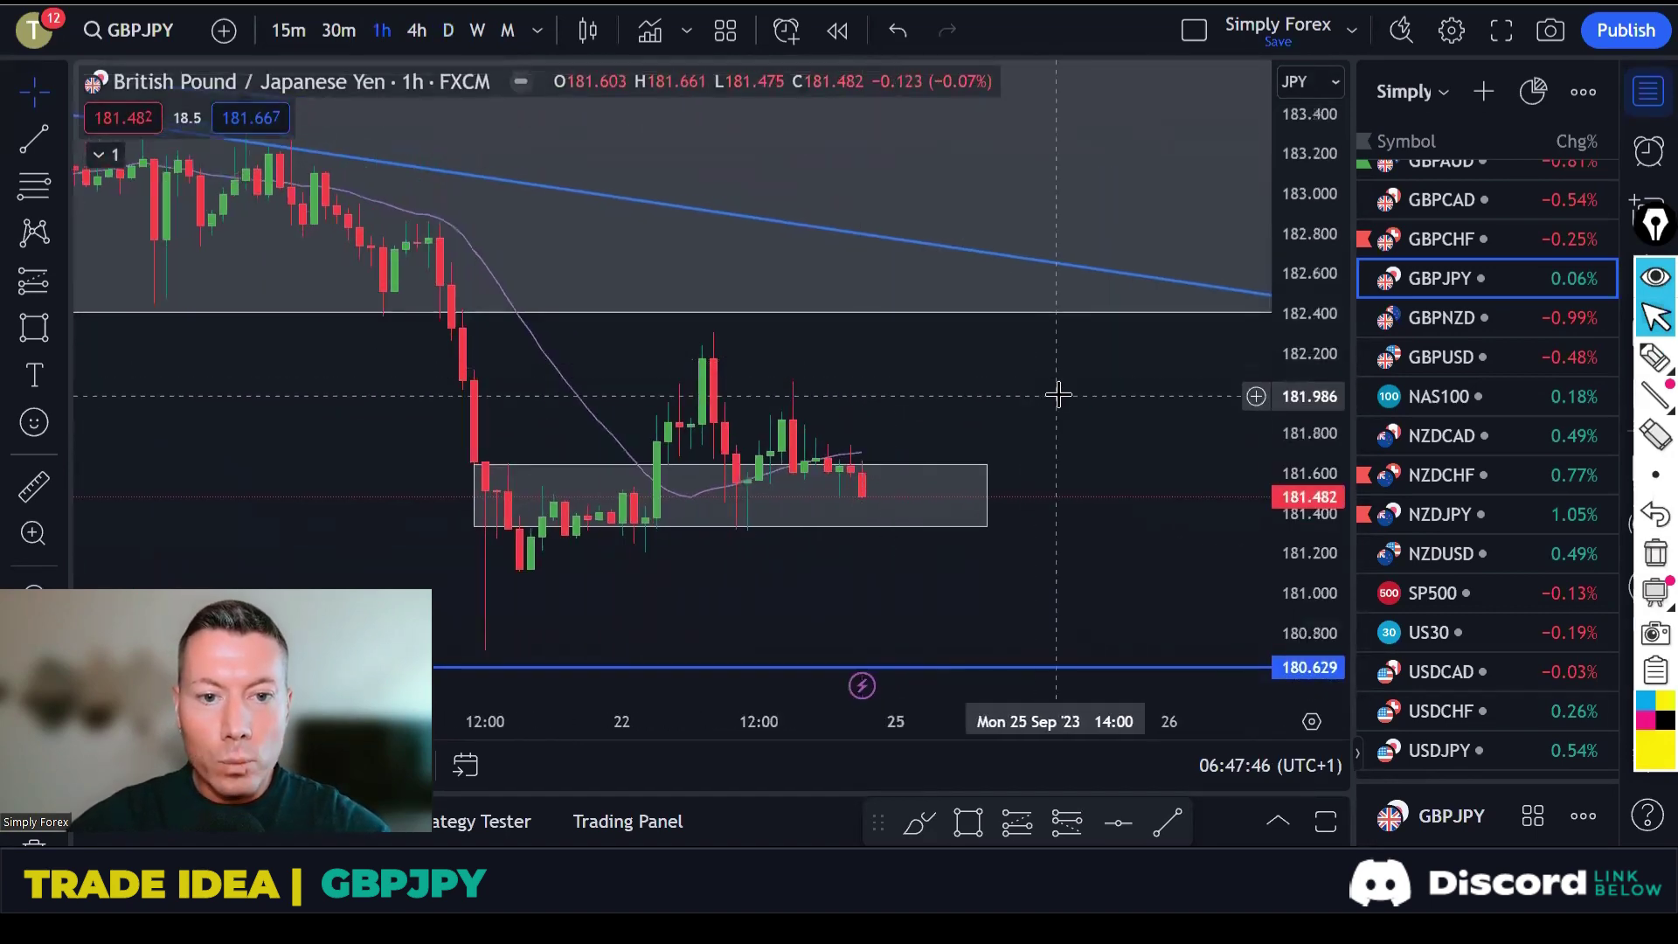
{"action": "scroll", "coordinate": [1066, 397], "scroll_direction": "down", "scroll_amount": 5}
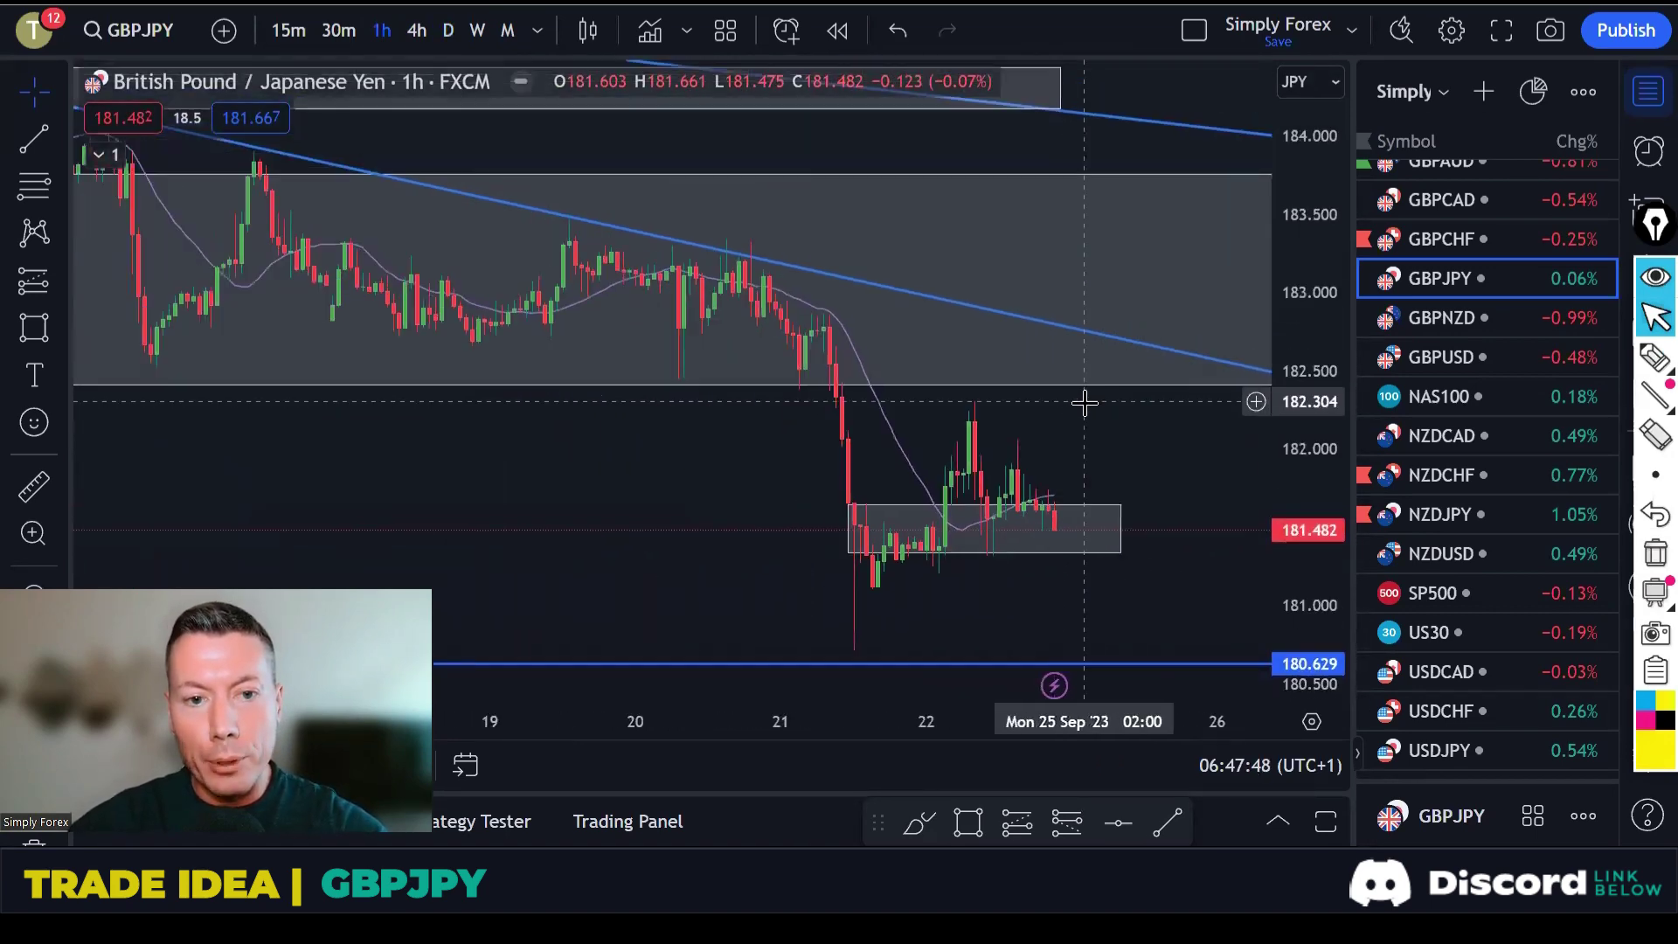
{"action": "left_click_drag", "start_coordinate": [1131, 453], "coordinate": [985, 453]}
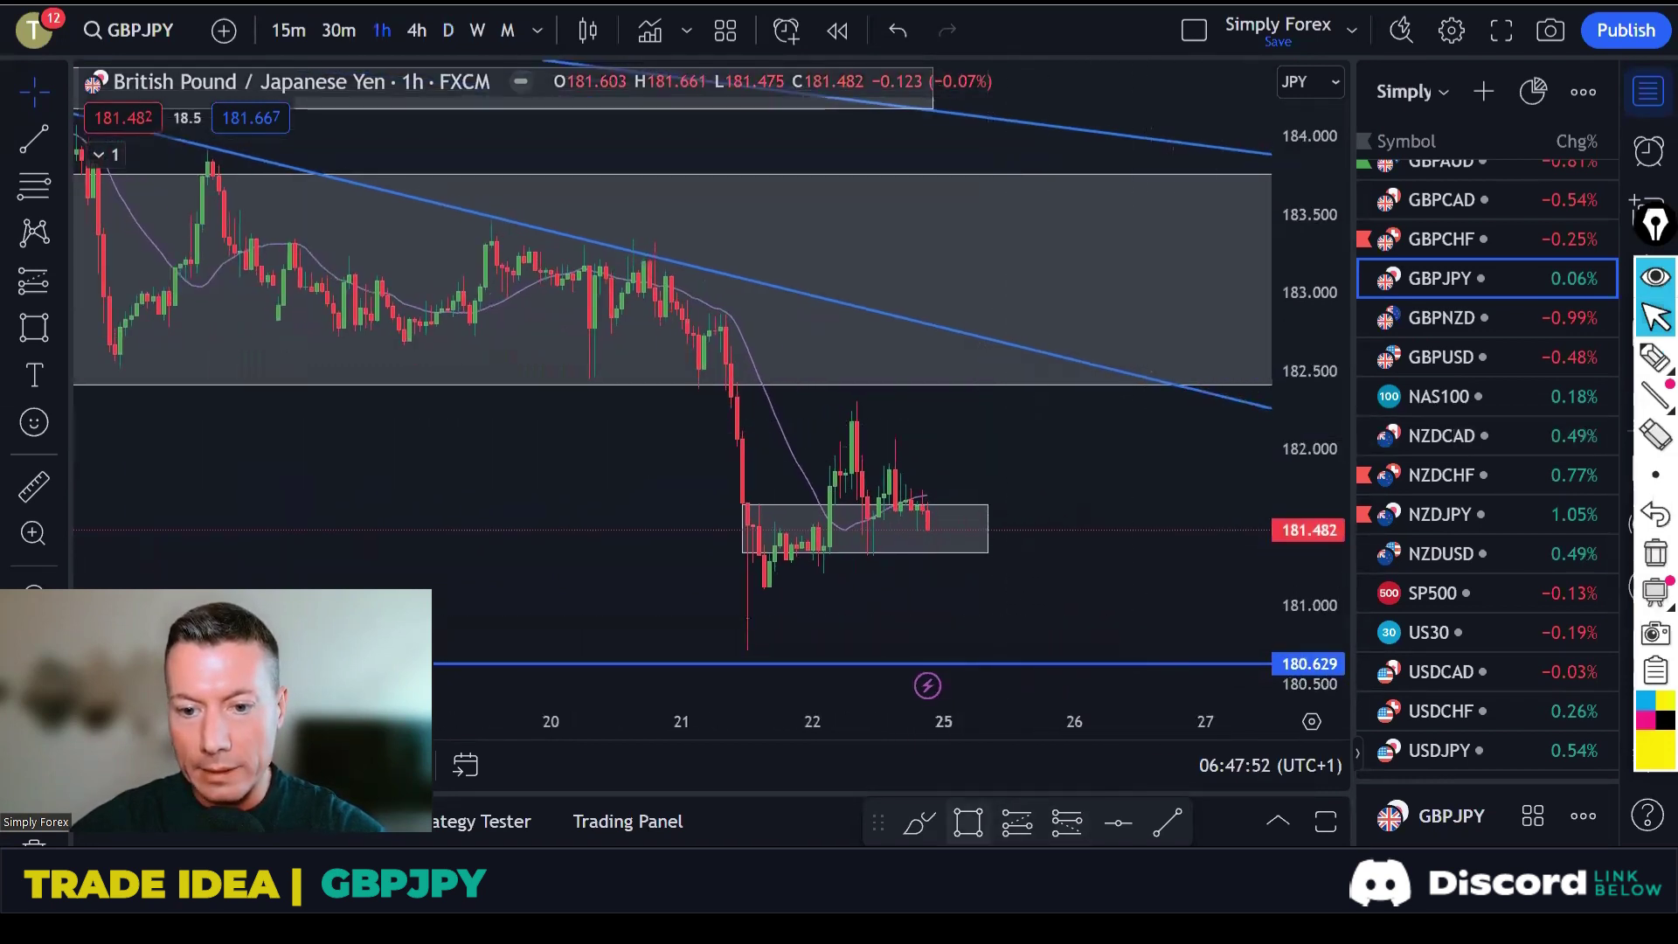
{"action": "left_click", "coordinate": [968, 821]}
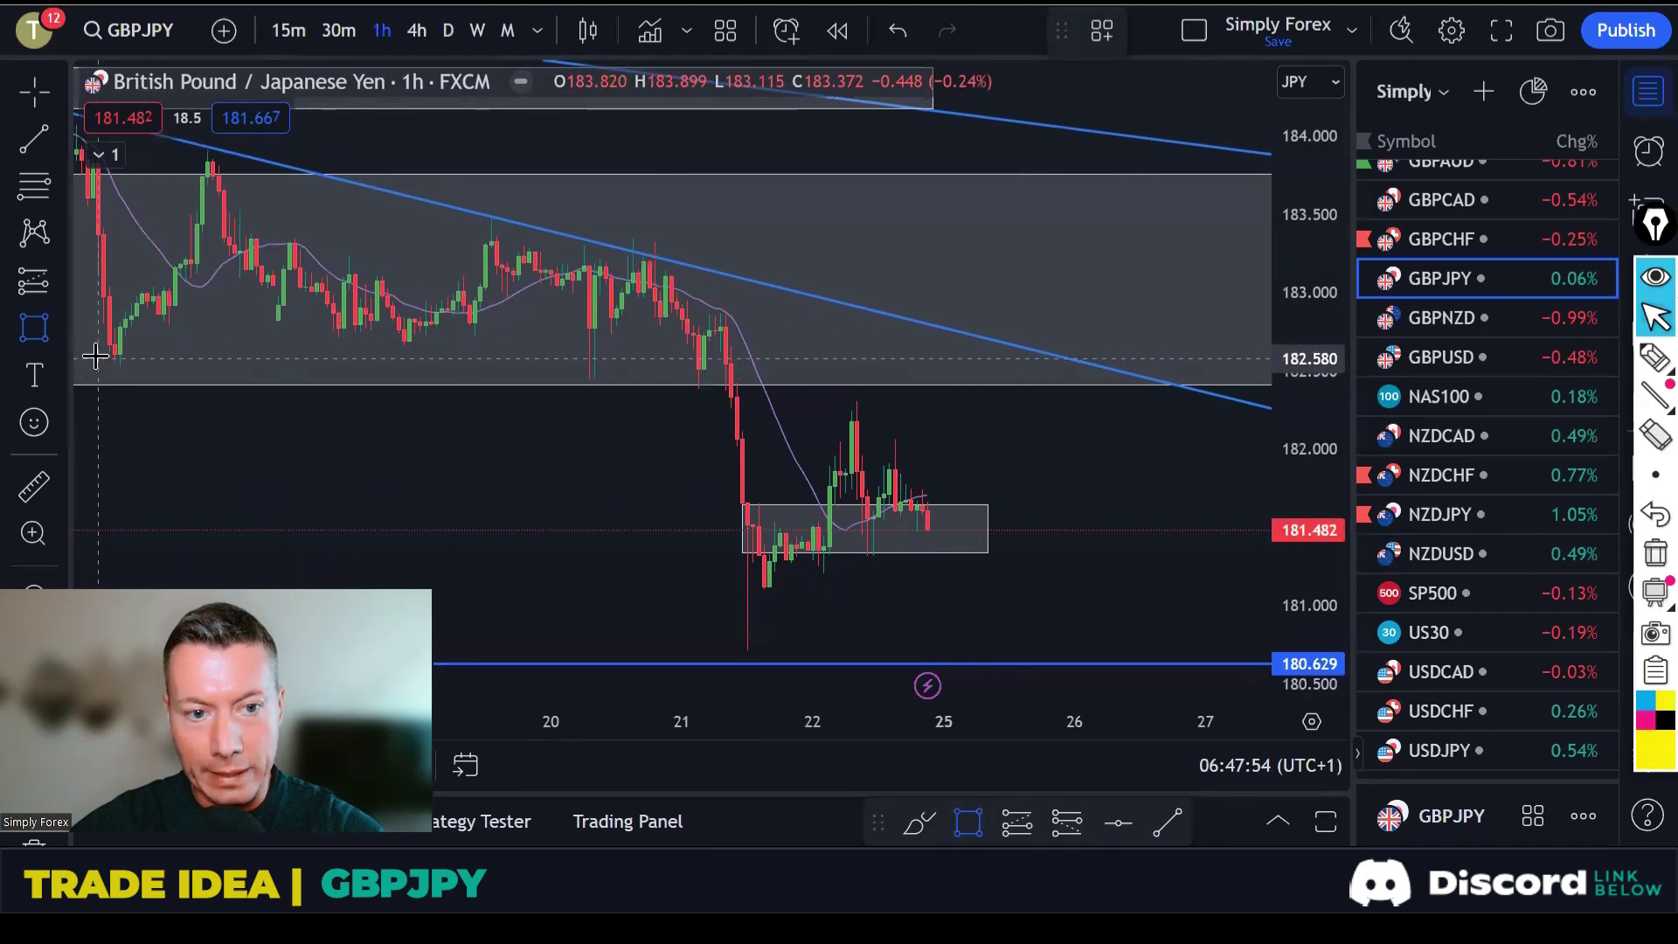
{"action": "mouse_move", "coordinate": [151, 377]}
{"action": "left_mouse_down"}
{"action": "mouse_move", "coordinate": [879, 390]}
{"action": "mouse_move", "coordinate": [1167, 420]}
{"action": "left_mouse_up"}
Underline the three earlier GBPJPY lows inside the new upper zone, circle the 22 Sep high touching it, and clear the ink.
{"action": "left_click", "coordinate": [1654, 356]}
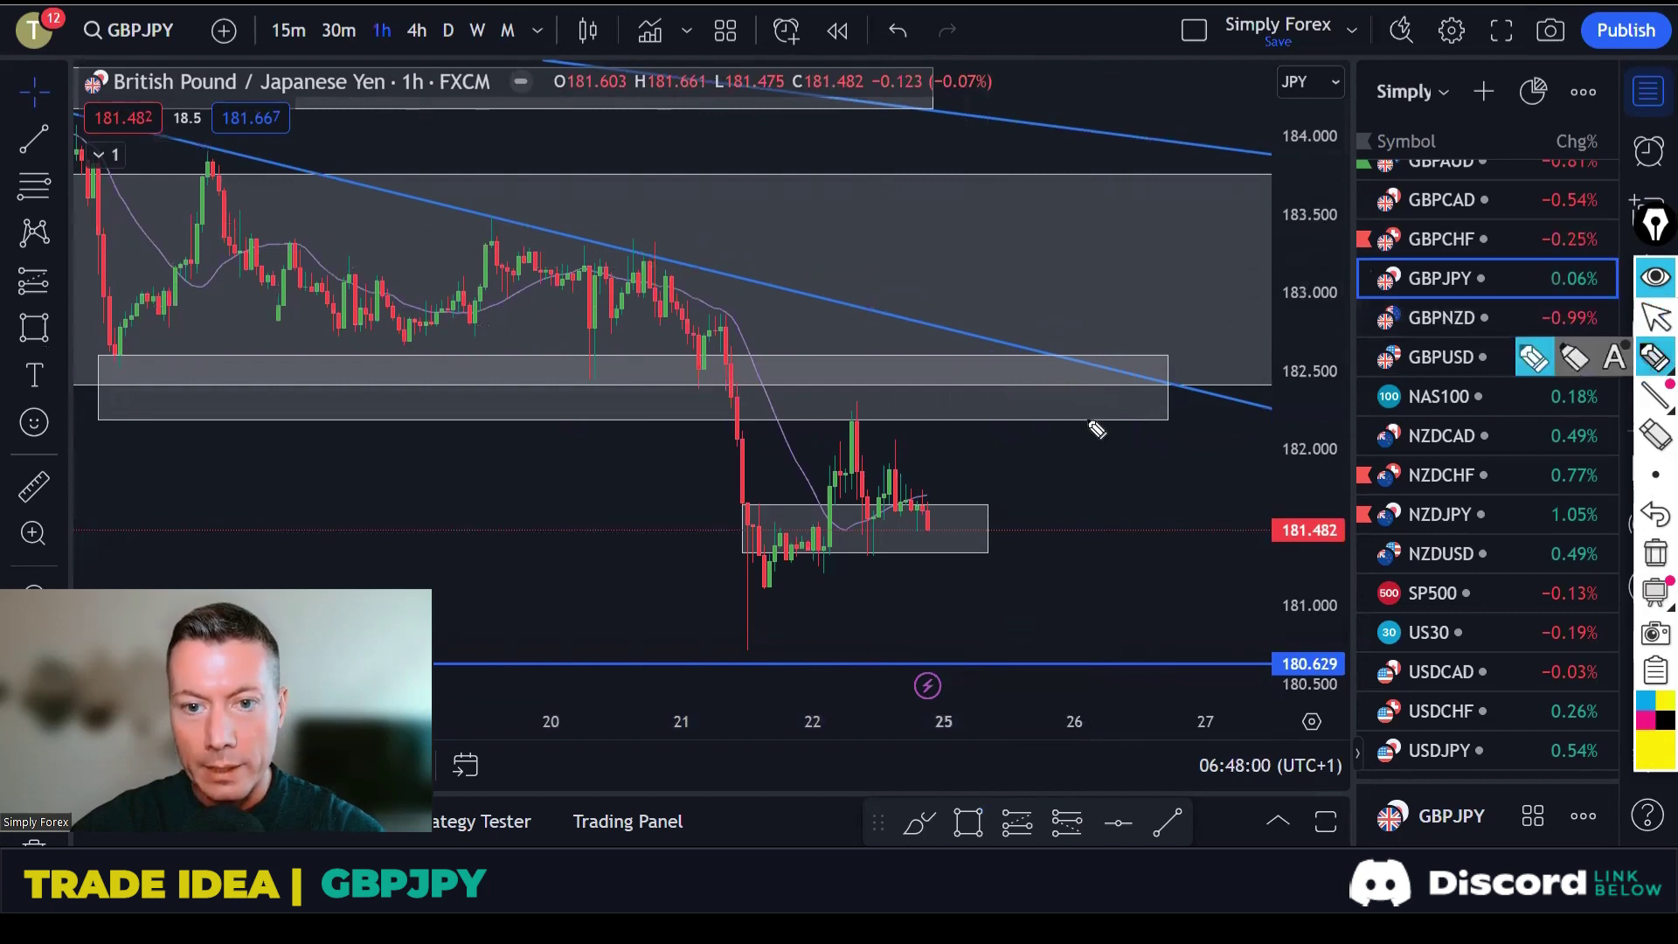
{"action": "left_click_drag", "start_coordinate": [666, 380], "coordinate": [706, 382]}
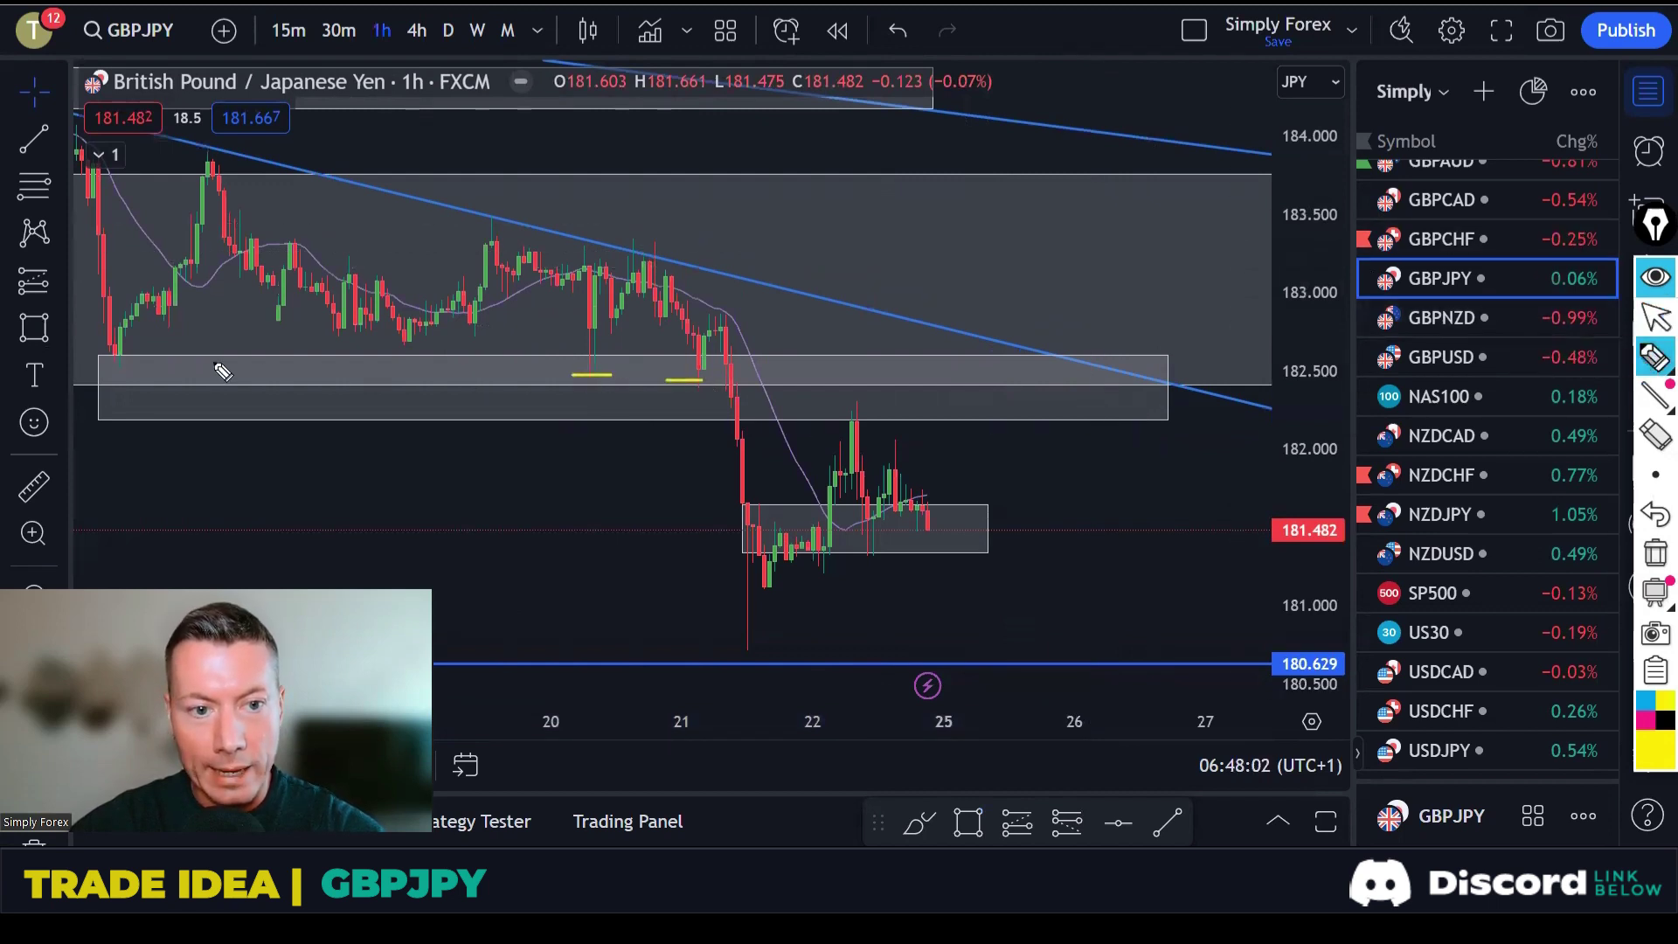
{"action": "left_click_drag", "start_coordinate": [94, 371], "coordinate": [153, 371]}
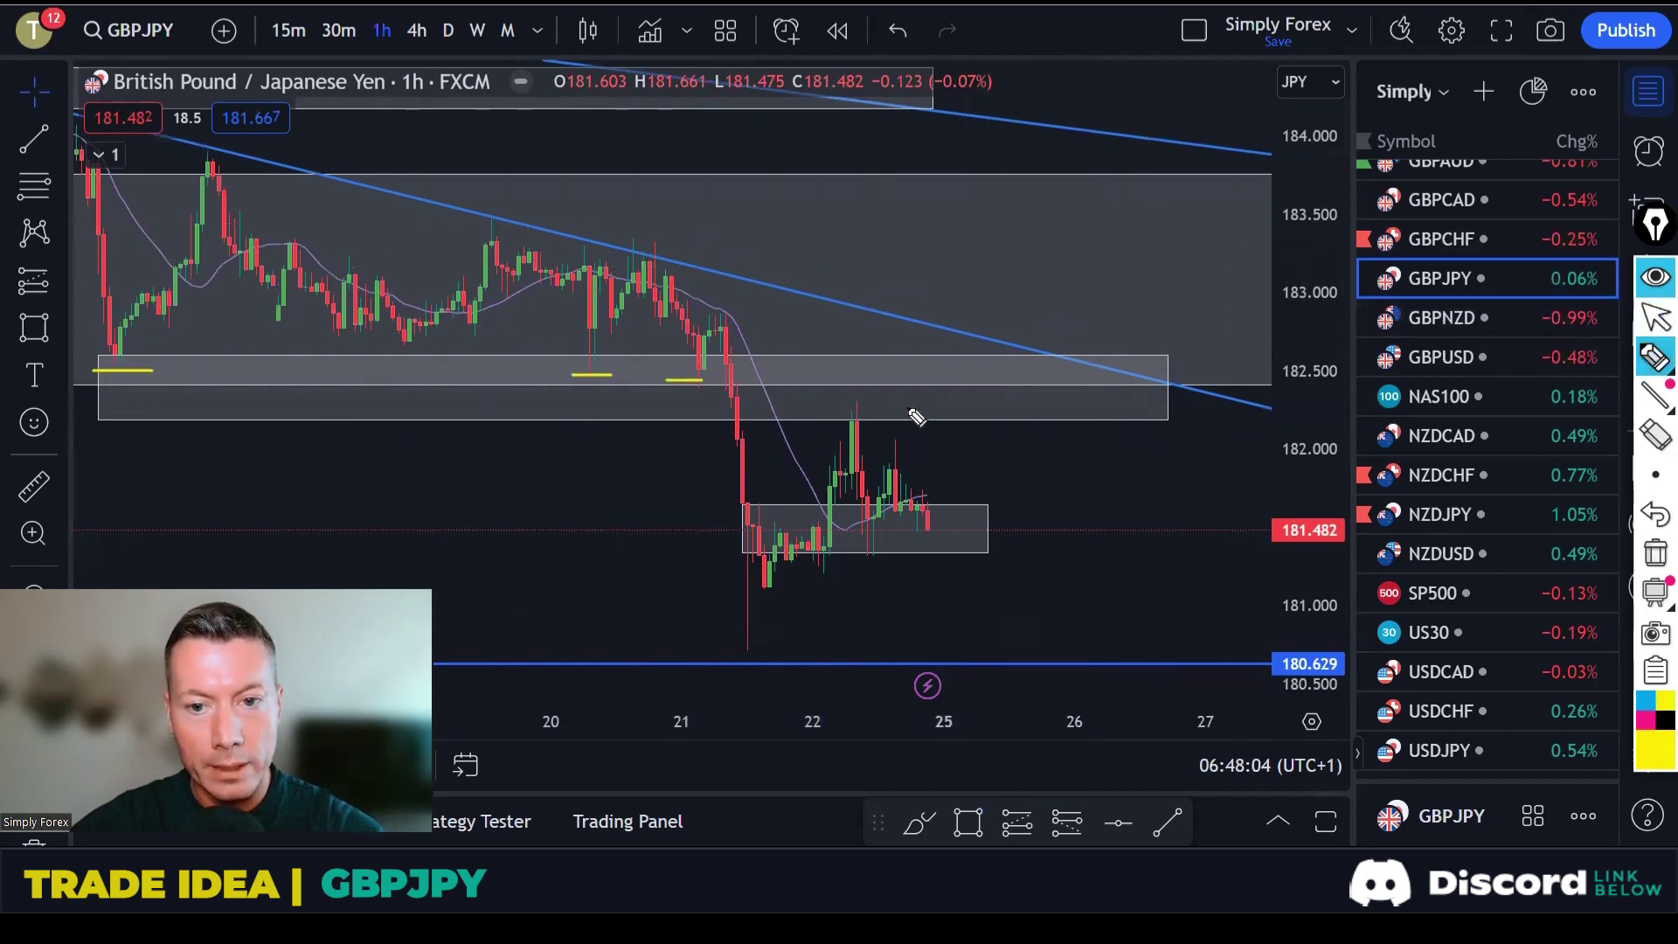
{"action": "mouse_move", "coordinate": [857, 402]}
{"action": "left_mouse_down"}
{"action": "mouse_move", "coordinate": [843, 431]}
{"action": "mouse_move", "coordinate": [863, 398]}
{"action": "left_mouse_up"}
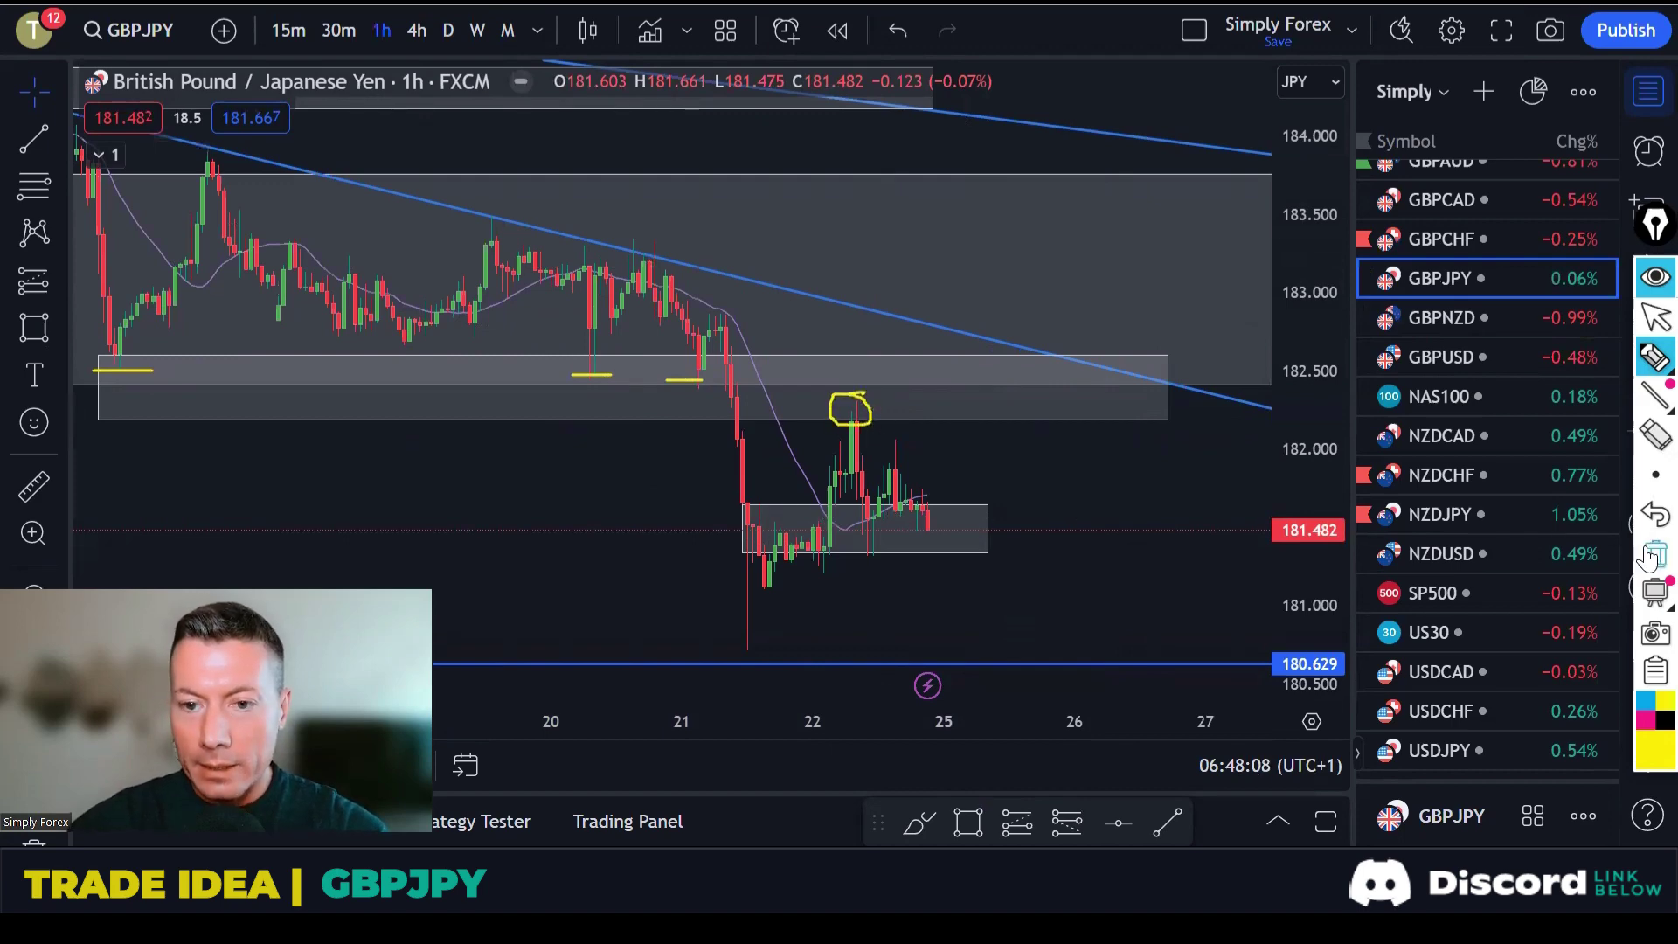
{"action": "key", "text": "Escape"}
Sketch a projected rise from the last candle into the circled upper zone with an arrow down to 180.629, and clear the ink.
{"action": "scroll", "coordinate": [1087, 477], "scroll_direction": "up", "scroll_amount": 2}
{"action": "scroll", "coordinate": [1087, 476], "scroll_direction": "up", "scroll_amount": 3}
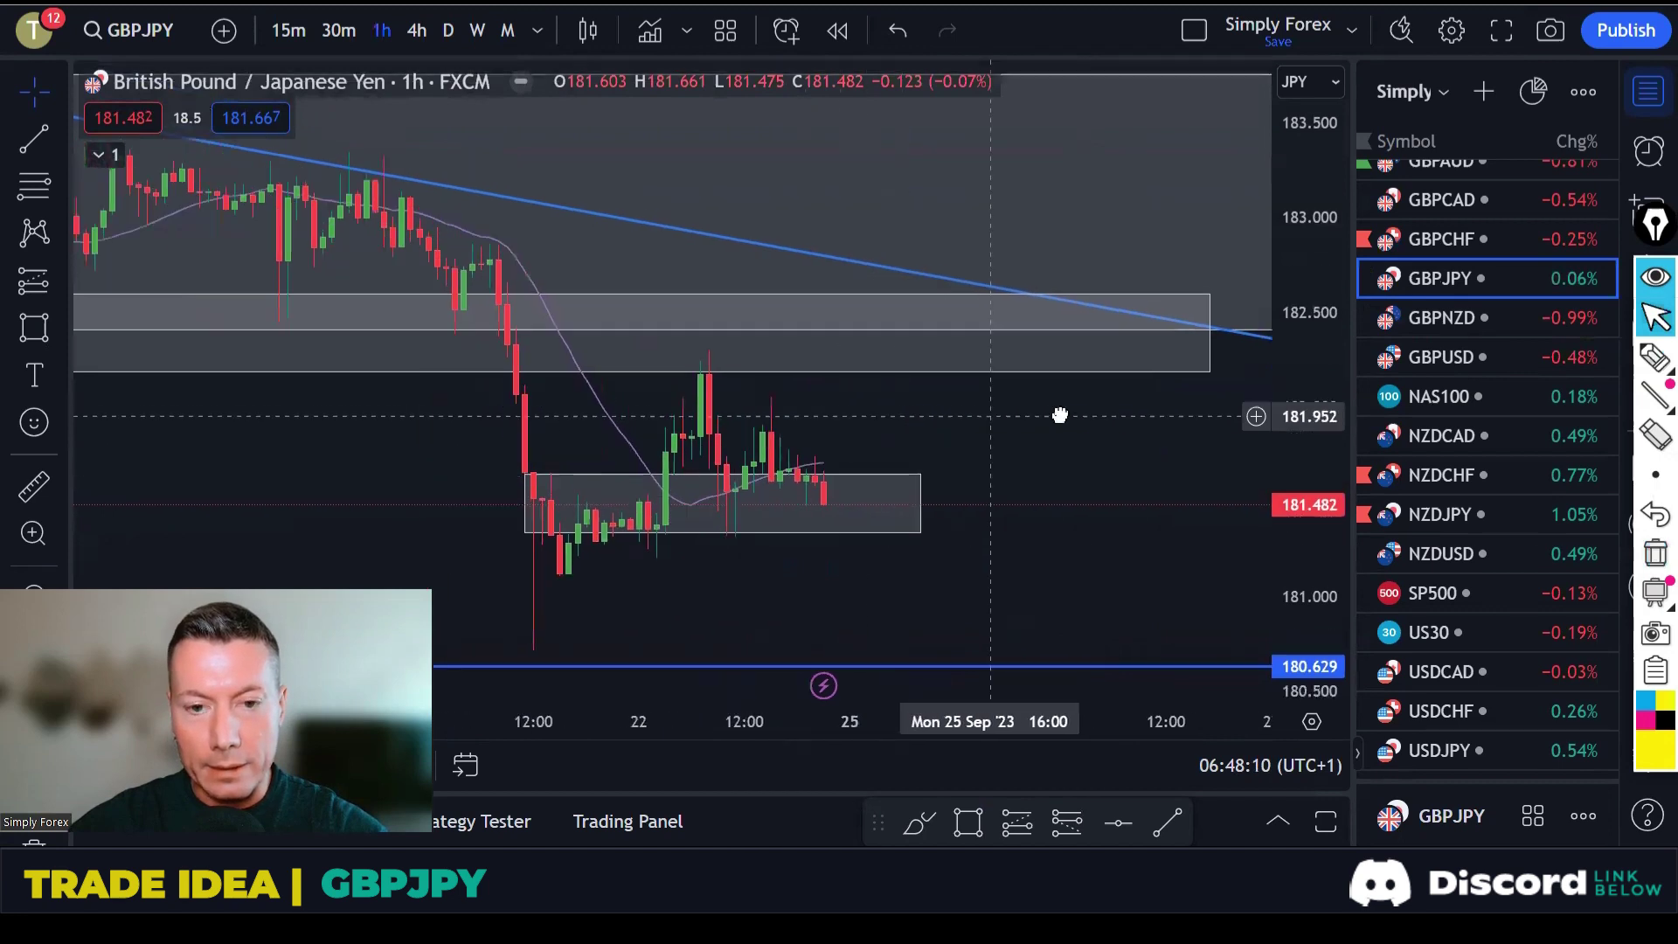
{"action": "key", "text": "ctrl+shift+h"}
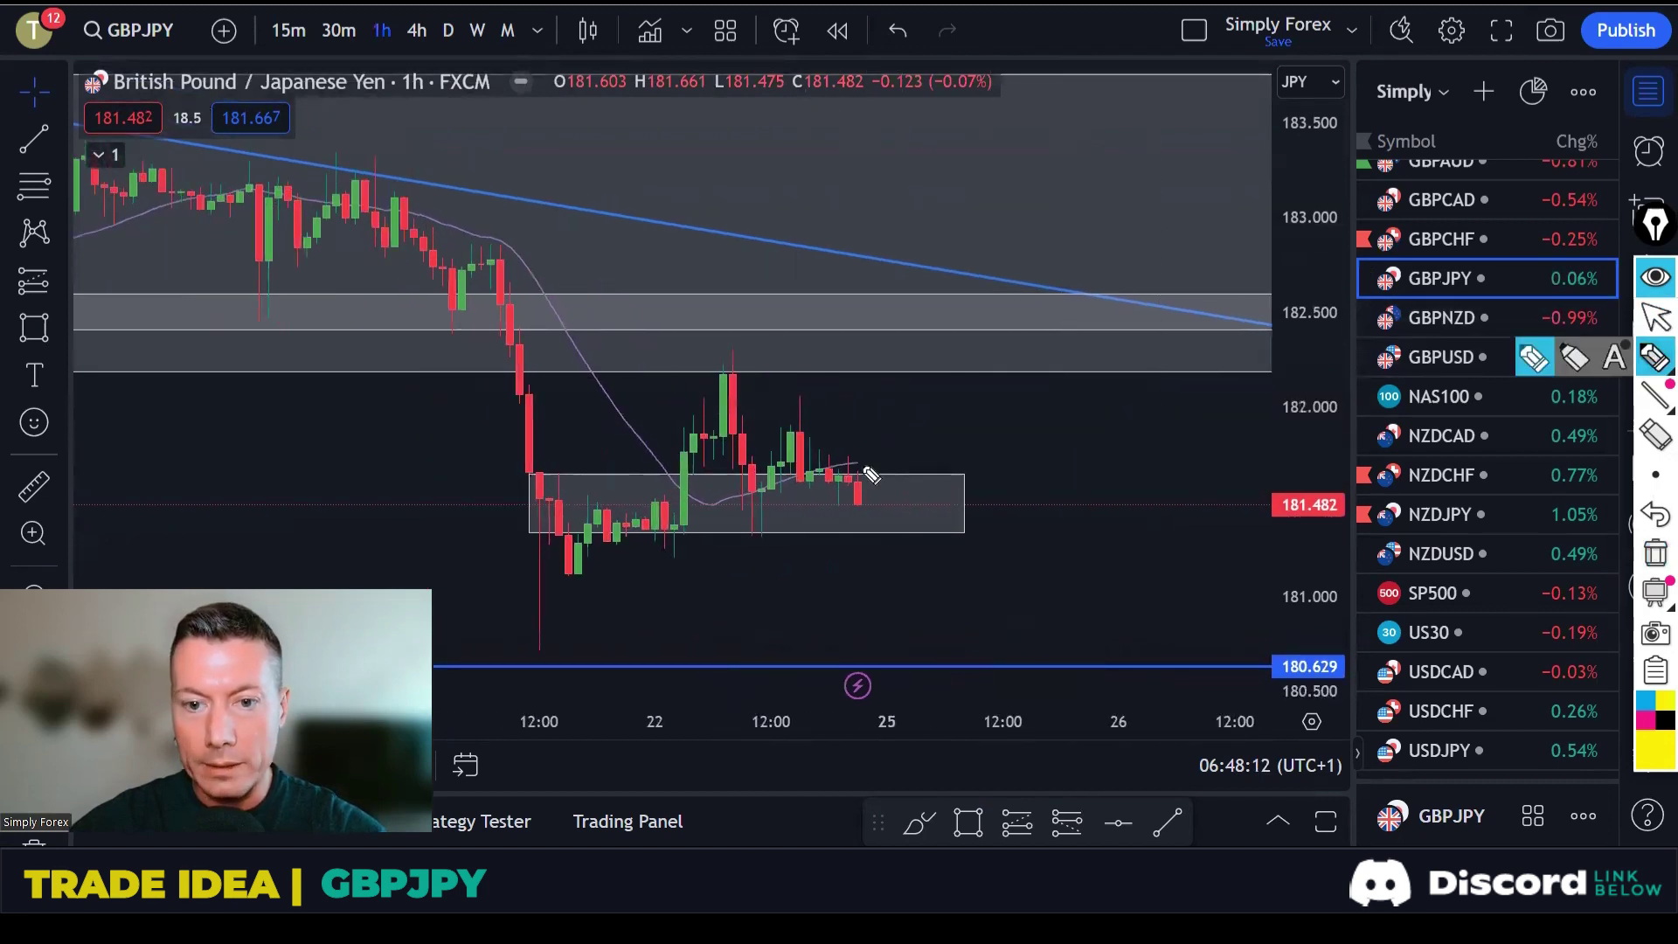
{"action": "mouse_move", "coordinate": [836, 505]}
{"action": "left_mouse_down"}
{"action": "mouse_move", "coordinate": [912, 454]}
{"action": "mouse_move", "coordinate": [904, 328]}
{"action": "mouse_move", "coordinate": [948, 365]}
{"action": "mouse_move", "coordinate": [912, 366]}
{"action": "left_mouse_up"}
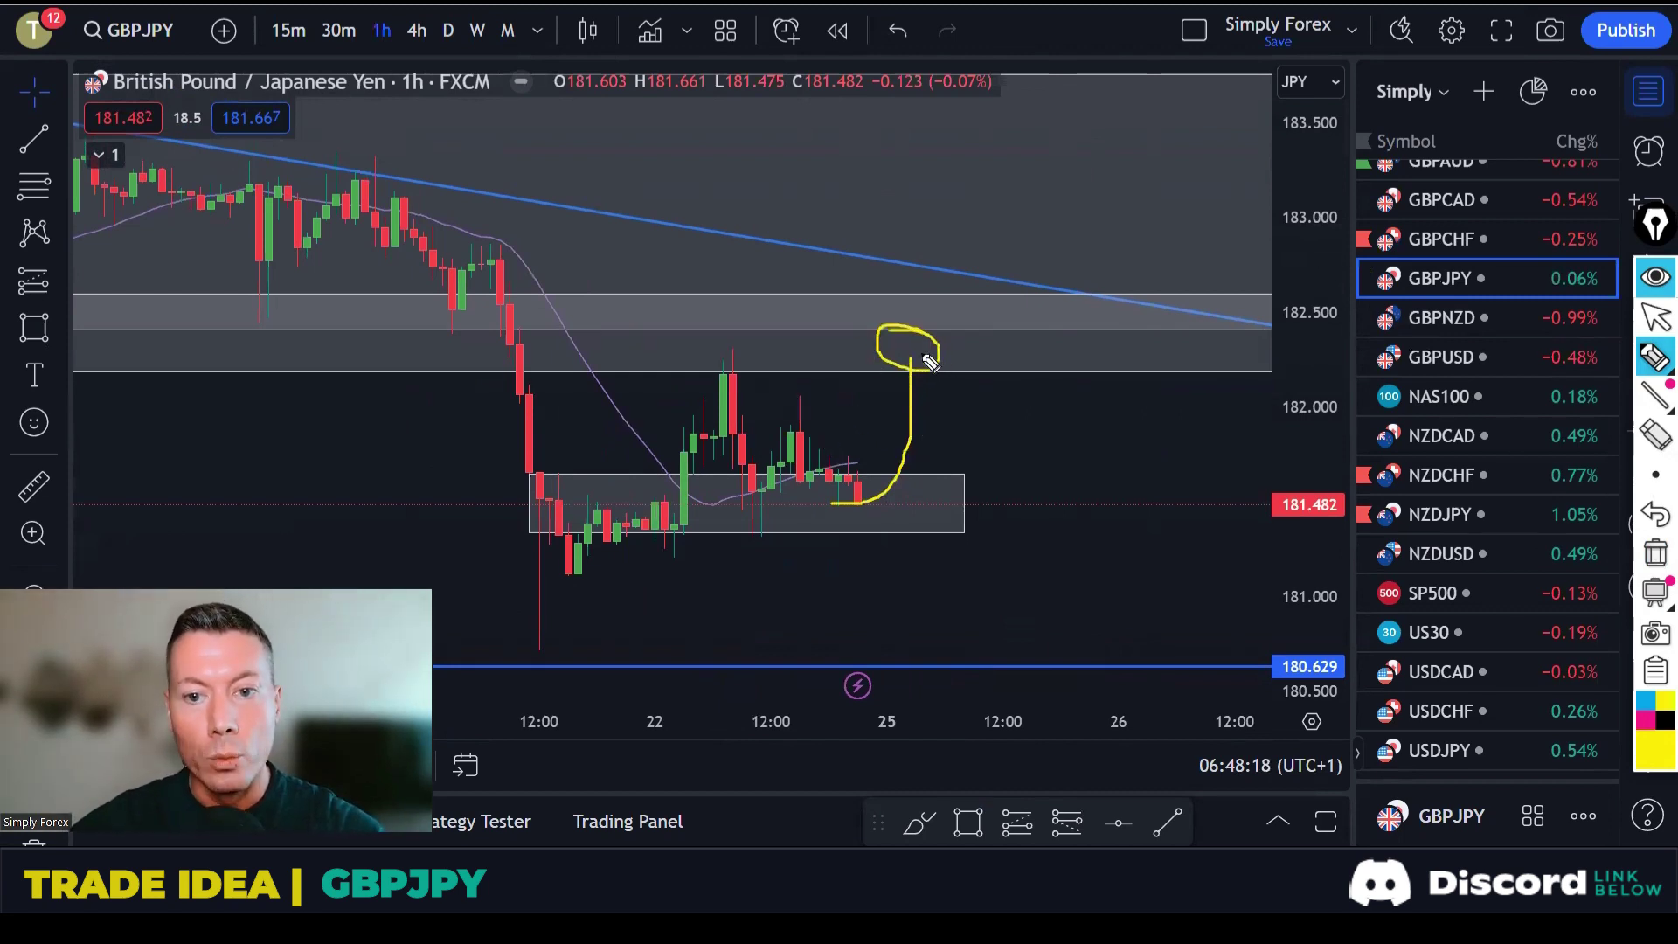
{"action": "mouse_move", "coordinate": [928, 355]}
{"action": "left_mouse_down"}
{"action": "mouse_move", "coordinate": [1092, 662]}
{"action": "mouse_move", "coordinate": [1057, 656]}
{"action": "left_mouse_up"}
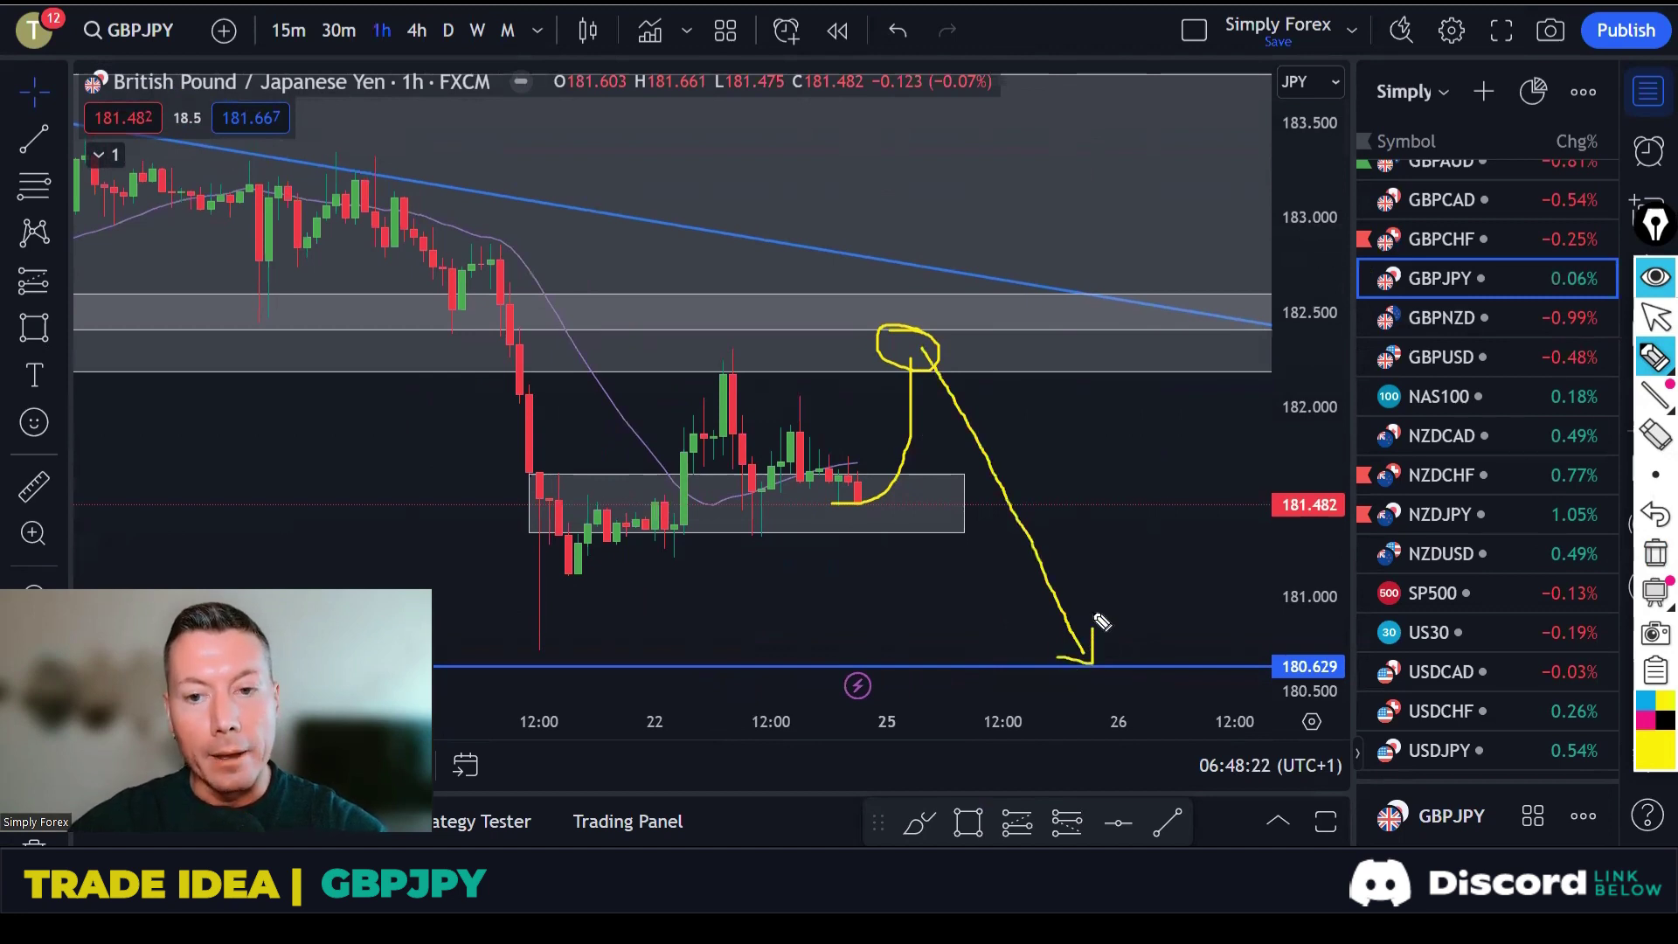
{"action": "left_click", "coordinate": [1655, 553]}
Sketch the two lower highs above their shared low, a bearish breakout candle with an arrow to the underlined 180.629 support, and clear the ink.
{"action": "mouse_move", "coordinate": [662, 541]}
{"action": "left_mouse_down"}
{"action": "mouse_move", "coordinate": [725, 382]}
{"action": "mouse_move", "coordinate": [766, 511]}
{"action": "mouse_move", "coordinate": [811, 411]}
{"action": "mouse_move", "coordinate": [865, 513]}
{"action": "mouse_move", "coordinate": [792, 529]}
{"action": "mouse_move", "coordinate": [906, 569]}
{"action": "mouse_move", "coordinate": [910, 501]}
{"action": "mouse_move", "coordinate": [878, 500]}
{"action": "mouse_move", "coordinate": [897, 514]}
{"action": "left_mouse_up"}
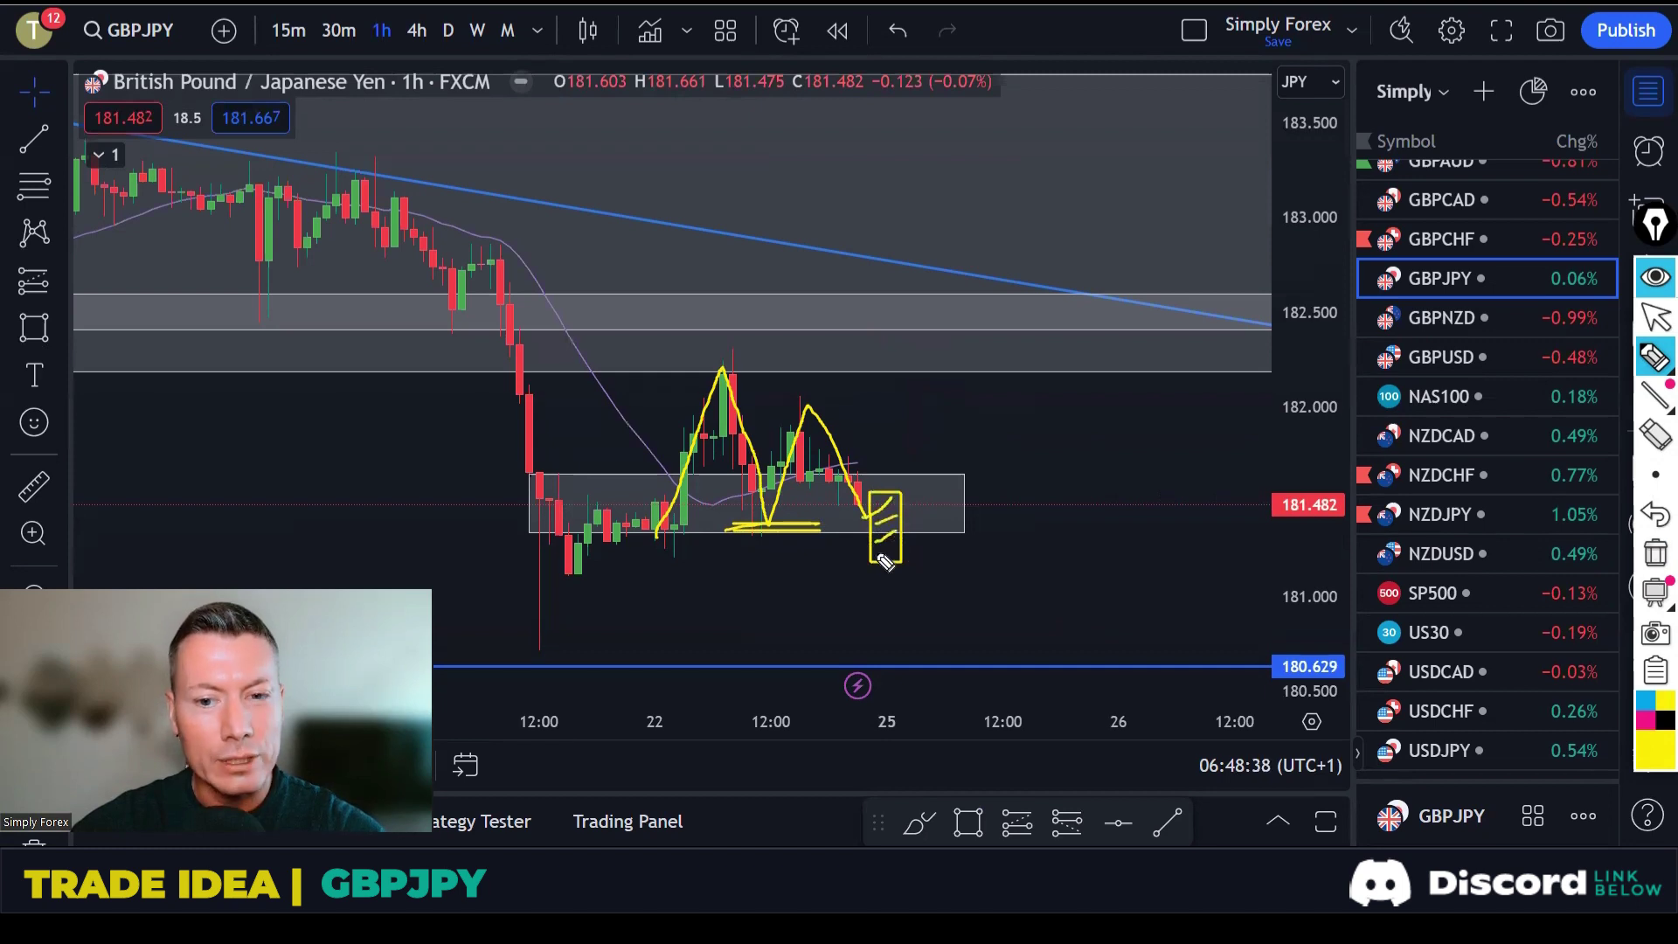
{"action": "mouse_move", "coordinate": [667, 368]}
{"action": "left_mouse_down"}
{"action": "mouse_move", "coordinate": [784, 368]}
{"action": "mouse_move", "coordinate": [860, 402]}
{"action": "left_mouse_up"}
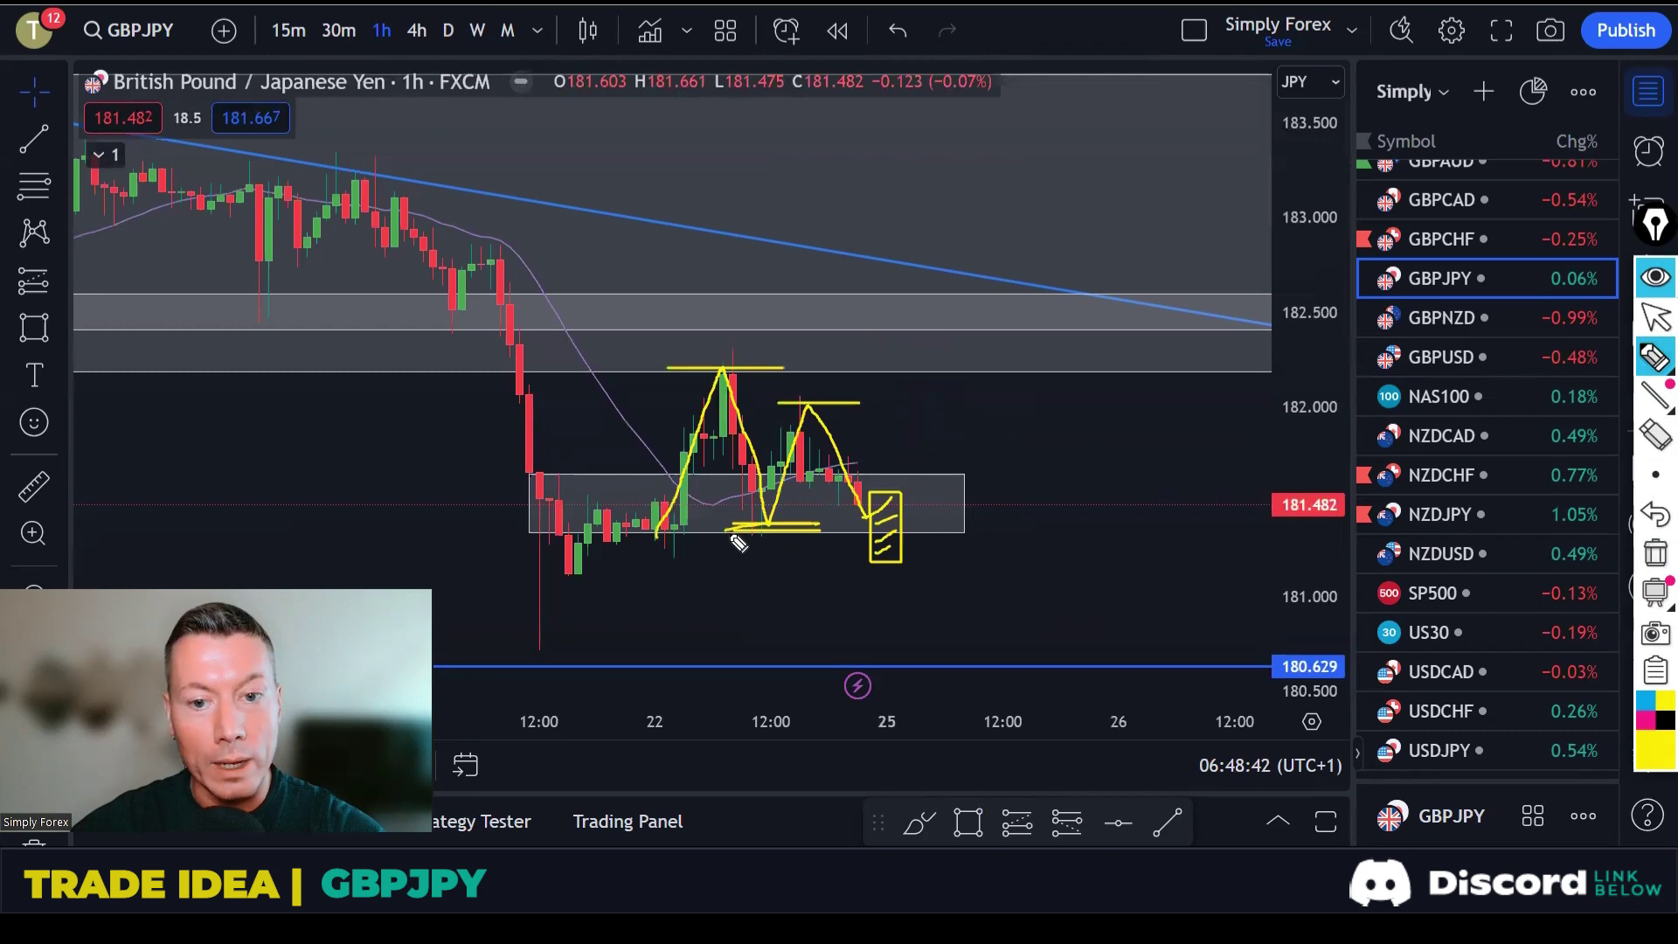
{"action": "mouse_move", "coordinate": [721, 536]}
{"action": "left_mouse_down"}
{"action": "mouse_move", "coordinate": [834, 536]}
{"action": "mouse_move", "coordinate": [914, 561]}
{"action": "mouse_move", "coordinate": [1004, 667]}
{"action": "mouse_move", "coordinate": [1005, 644]}
{"action": "mouse_move", "coordinate": [962, 666]}
{"action": "left_mouse_up"}
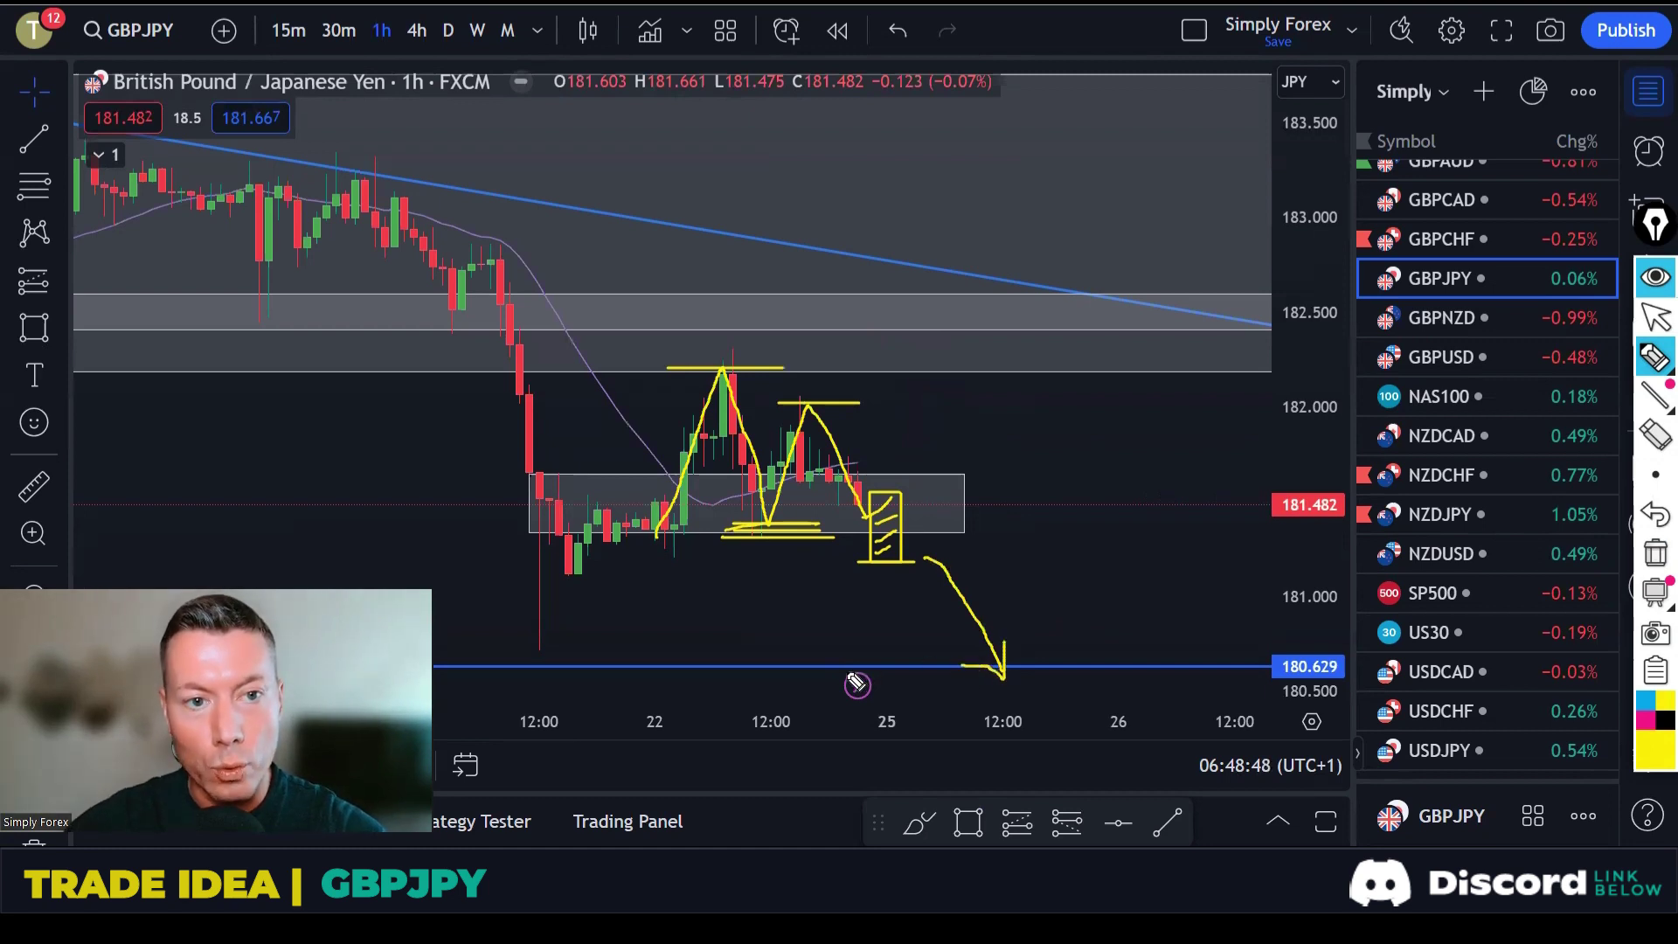
{"action": "left_click_drag", "start_coordinate": [522, 666], "coordinate": [1053, 666]}
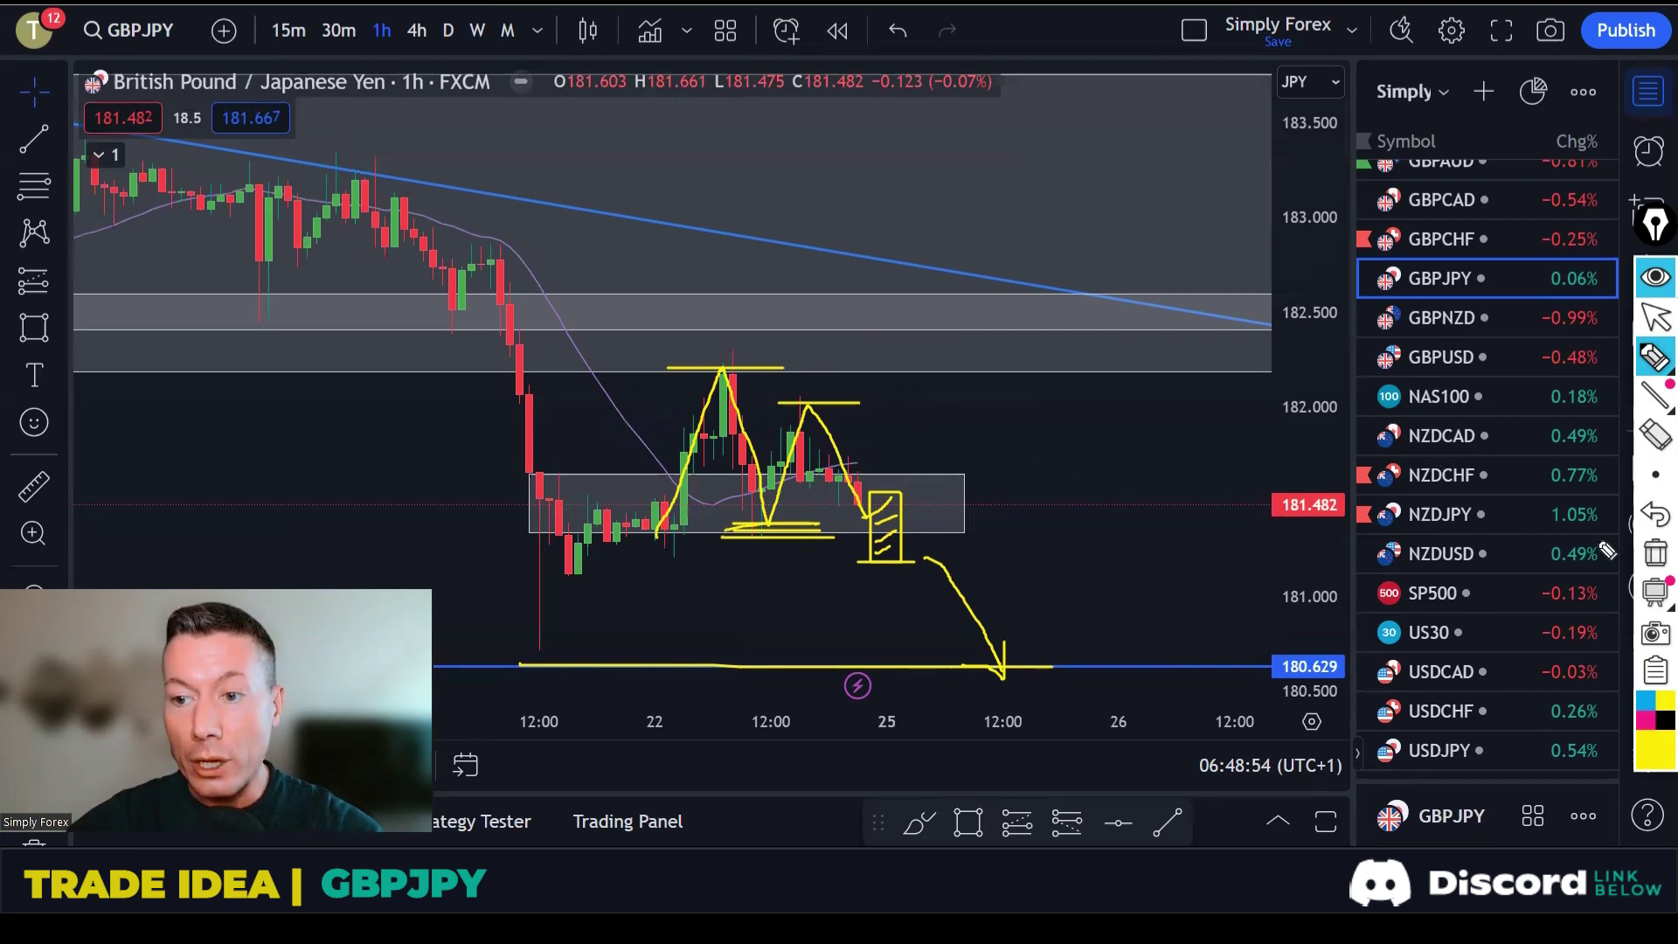
{"action": "left_click", "coordinate": [1654, 552]}
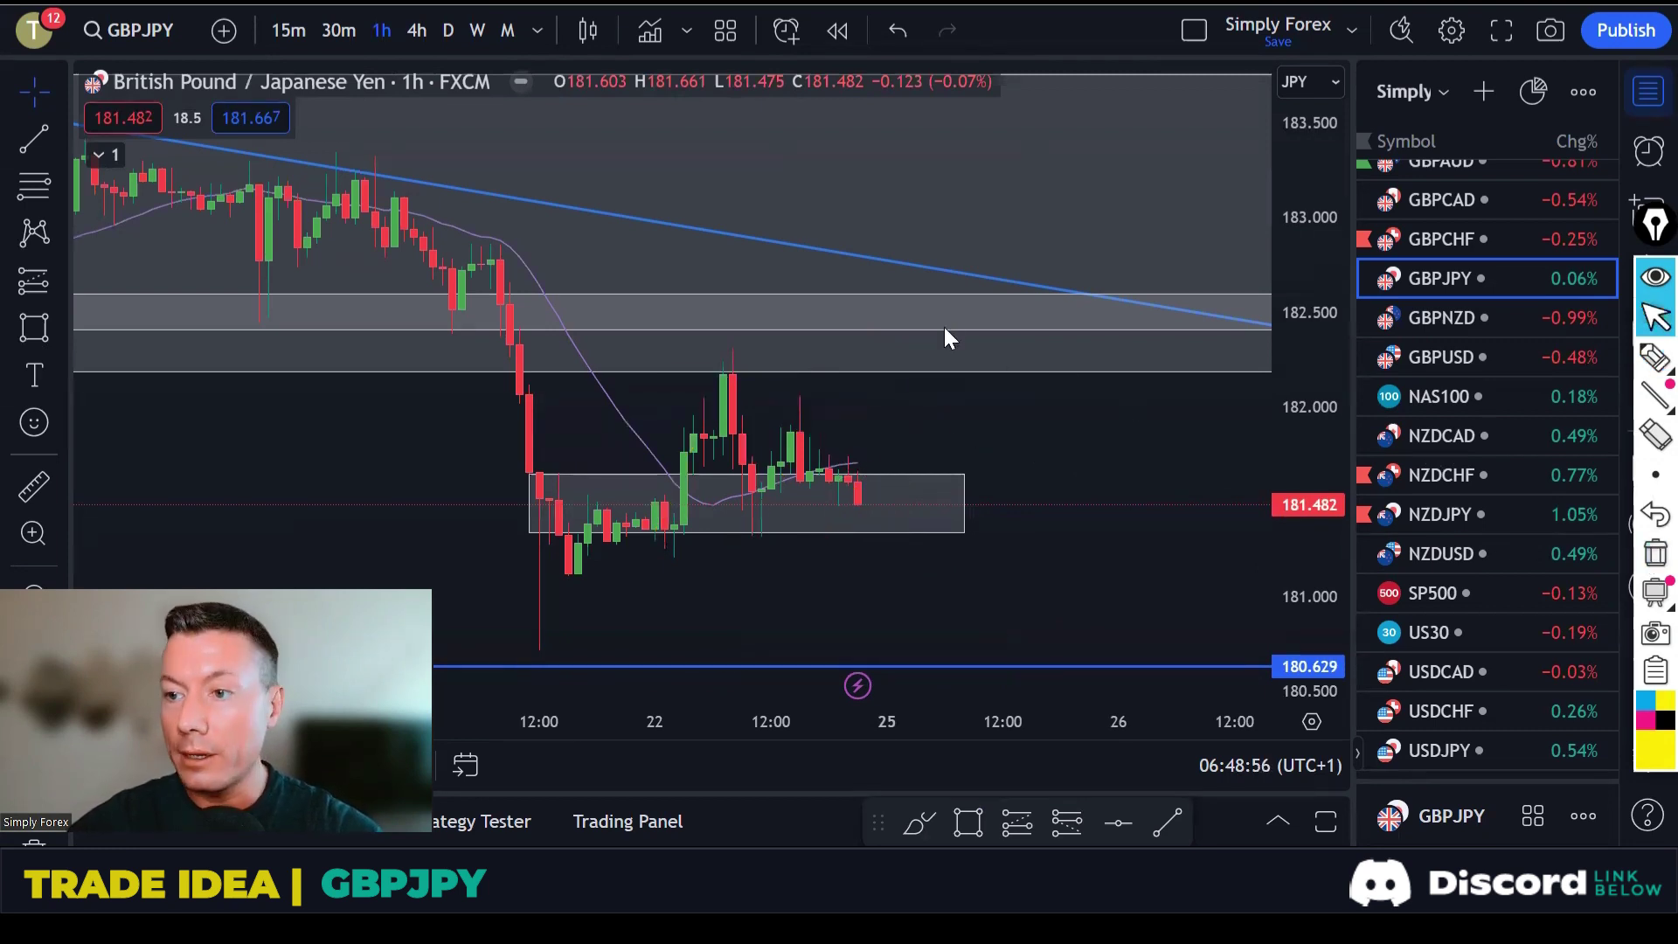